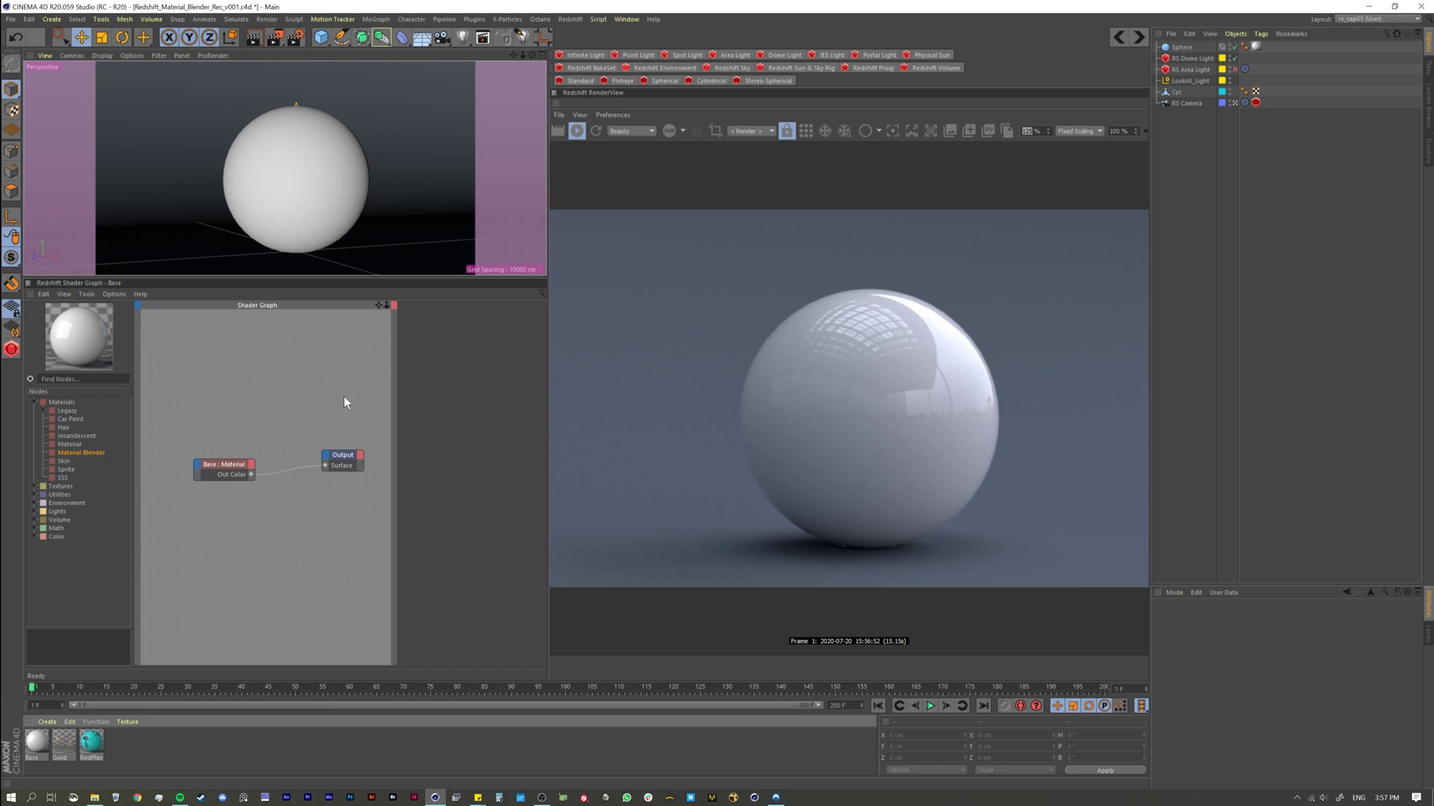
# Try the Gold material on the sphere, both in place of the Base material and stacked over it as a second tag.
pyautogui.moveTo(224, 472); pyautogui.dragTo(231, 481)
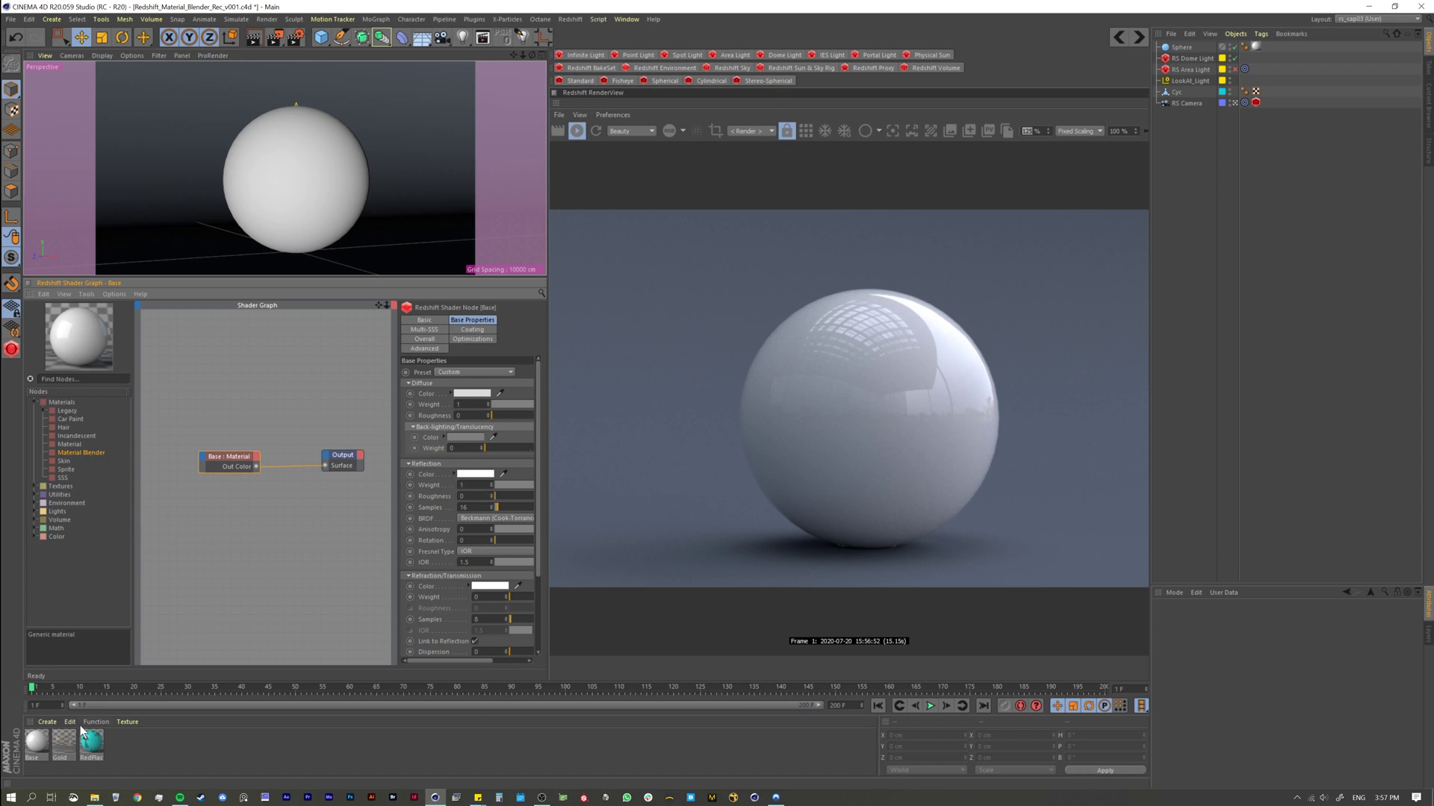
pyautogui.click(66, 753)
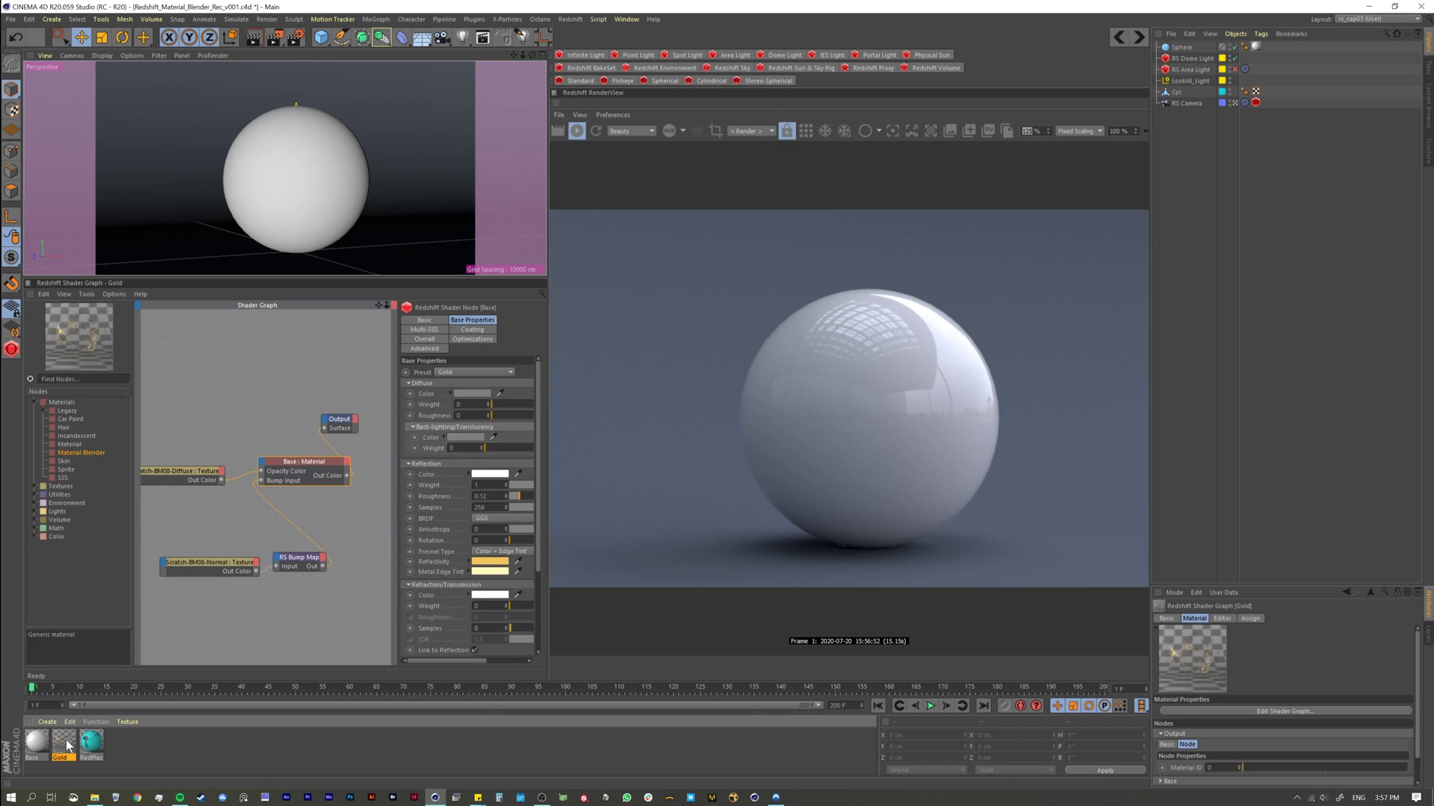
pyautogui.moveTo(68, 740); pyautogui.dragTo(1261, 47)
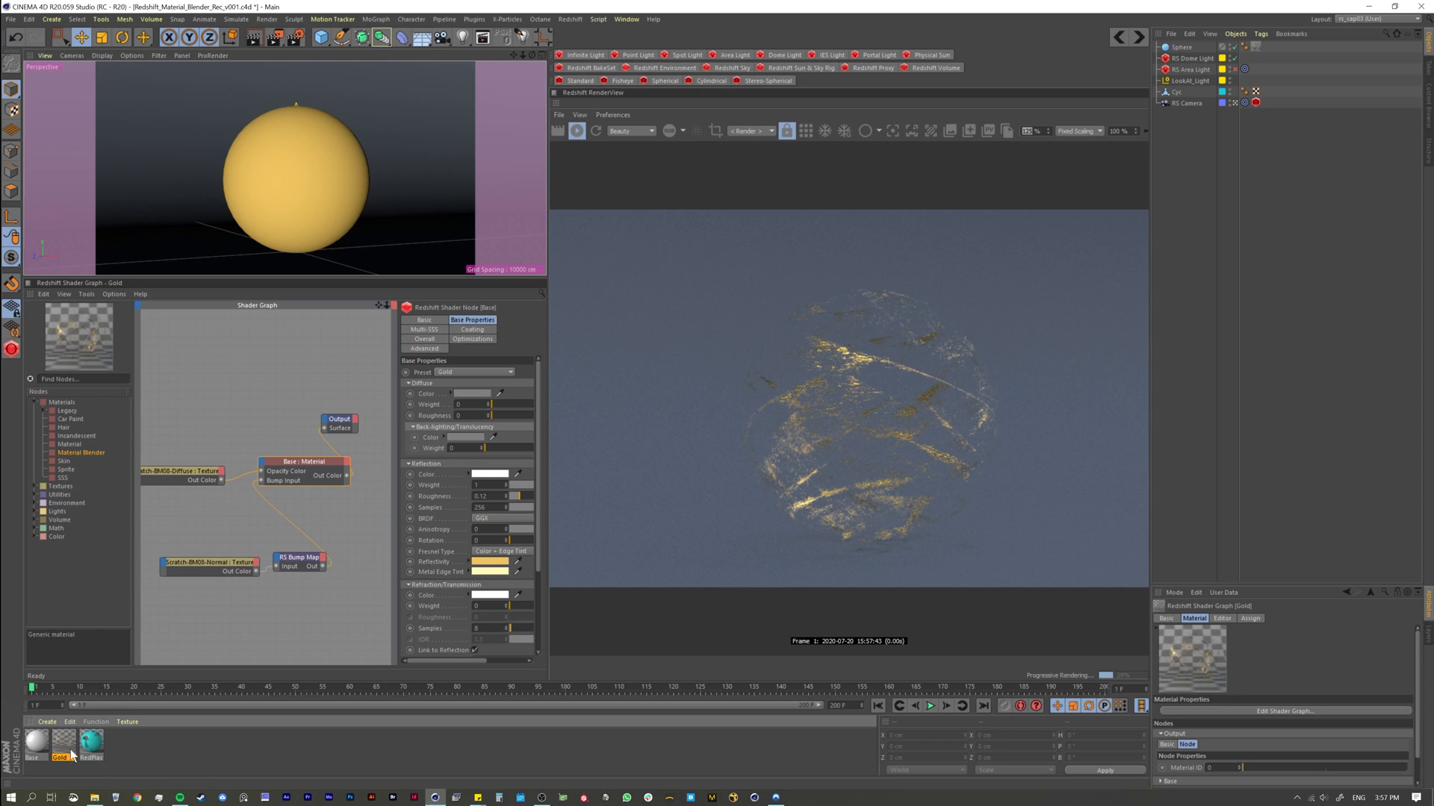
pyautogui.moveTo(40, 745); pyautogui.dragTo(1256, 48)
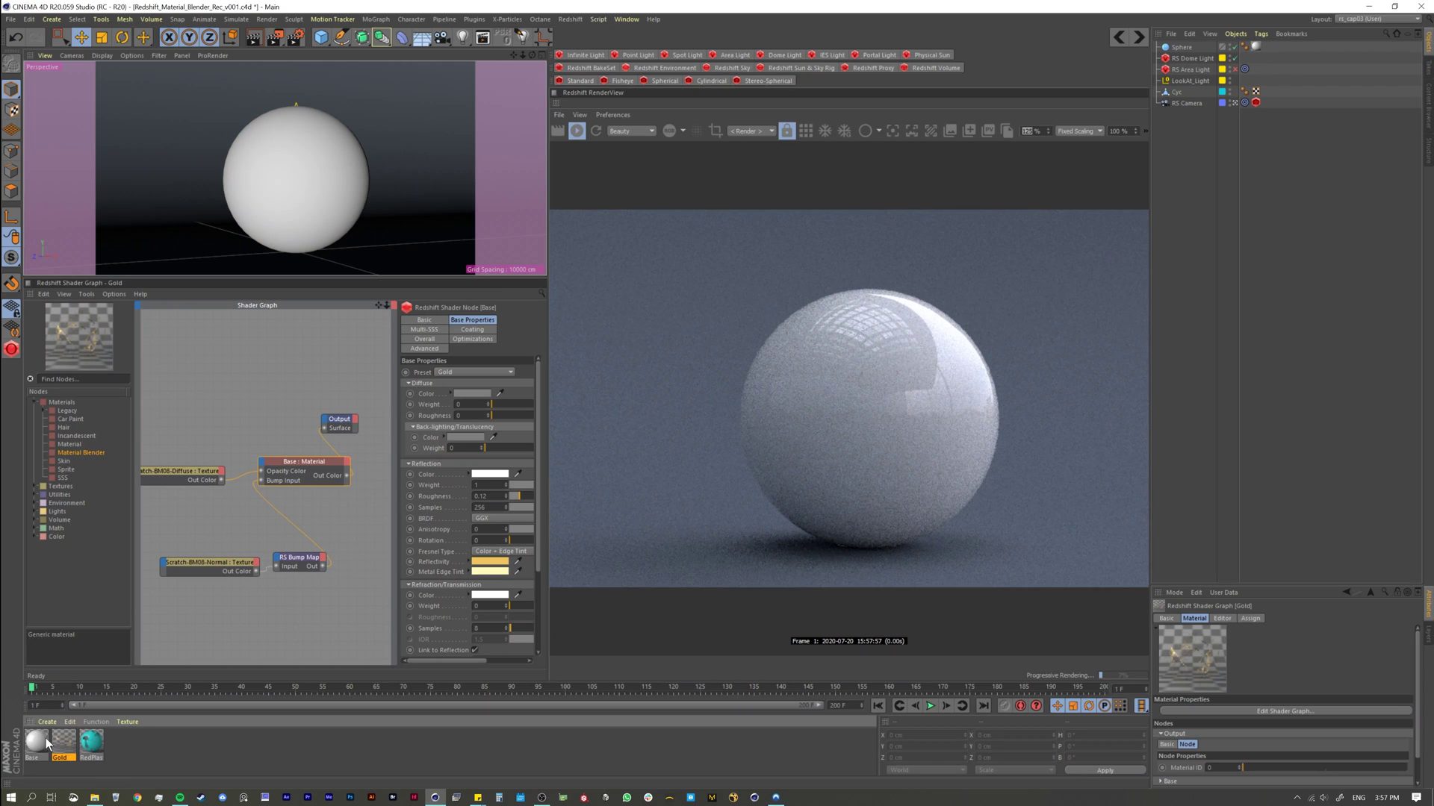
pyautogui.moveTo(68, 745); pyautogui.dragTo(1199, 43)
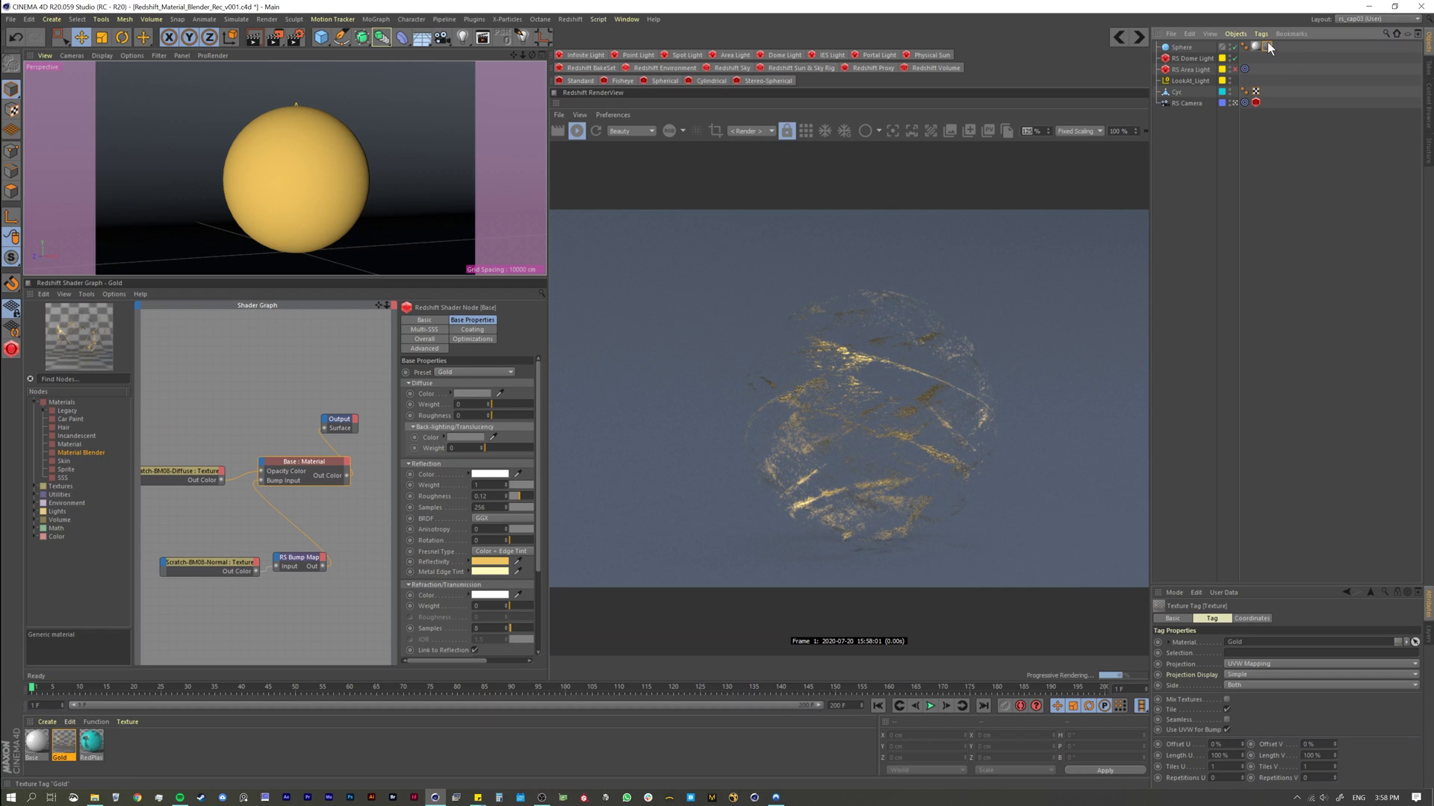
pyautogui.press('Delete')
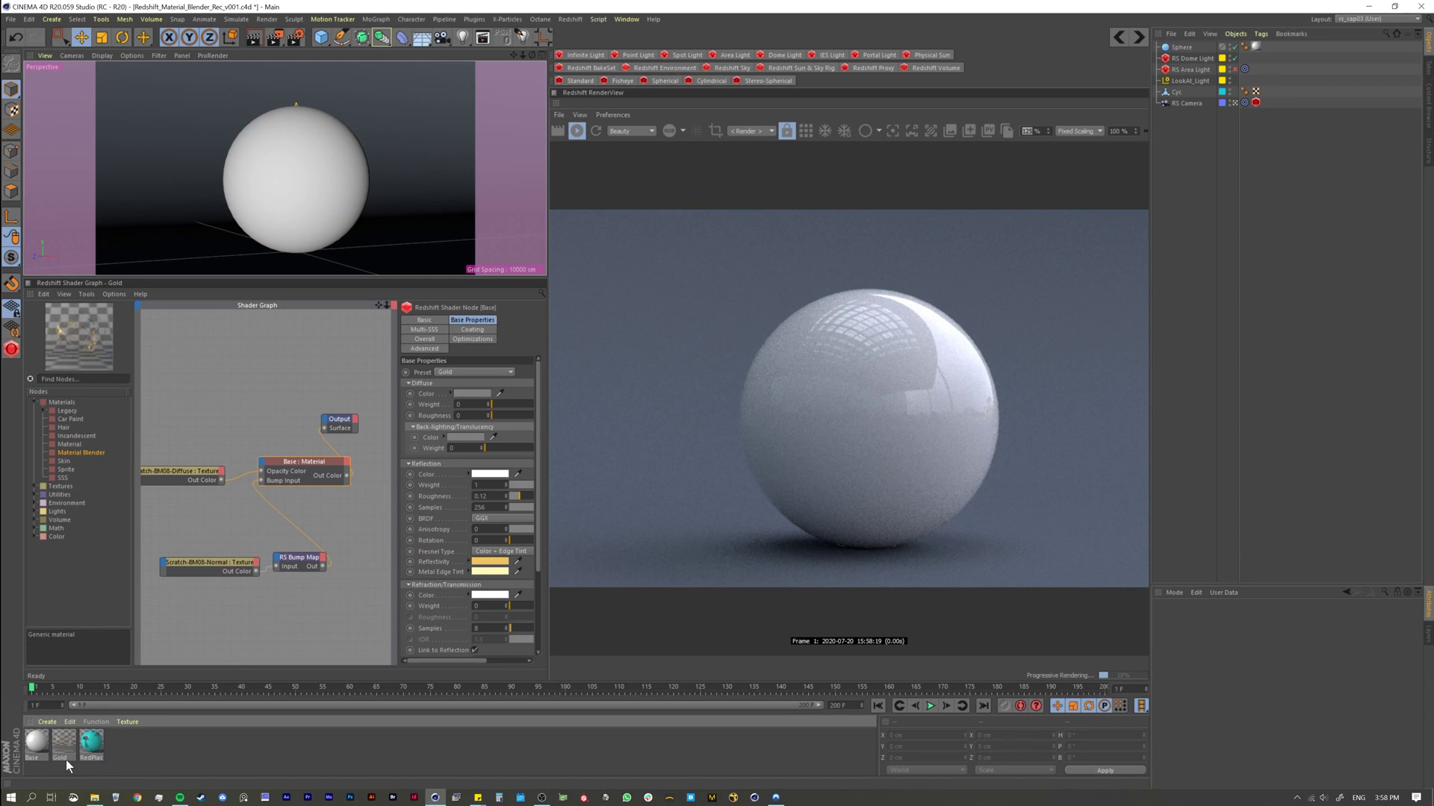
# Add a Material node with the Gold preset to the Base shader graph and connect it to the Output's Surface.
pyautogui.click(36, 750)
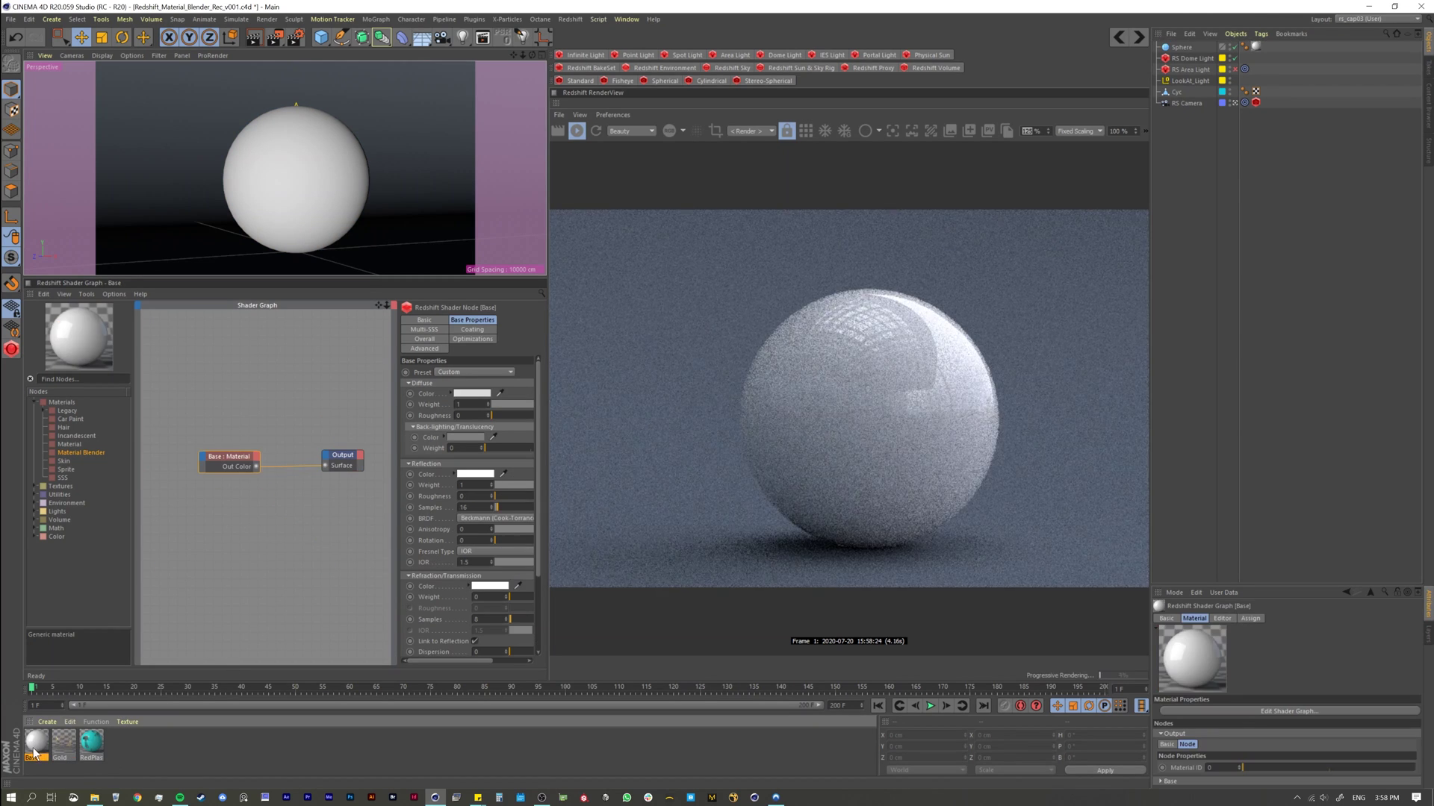
pyautogui.moveTo(245, 456); pyautogui.dragTo(245, 428)
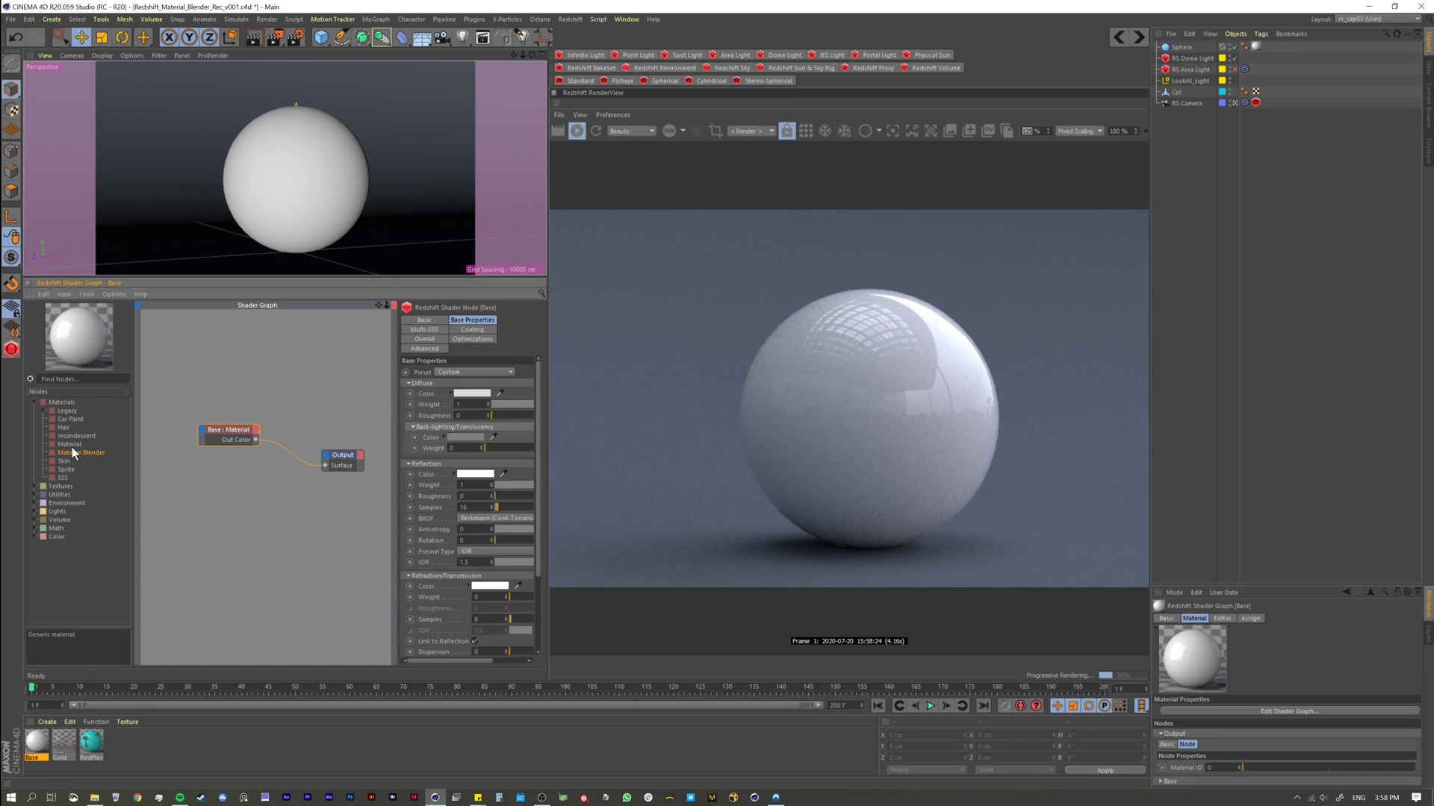
pyautogui.moveTo(70, 445); pyautogui.dragTo(244, 527)
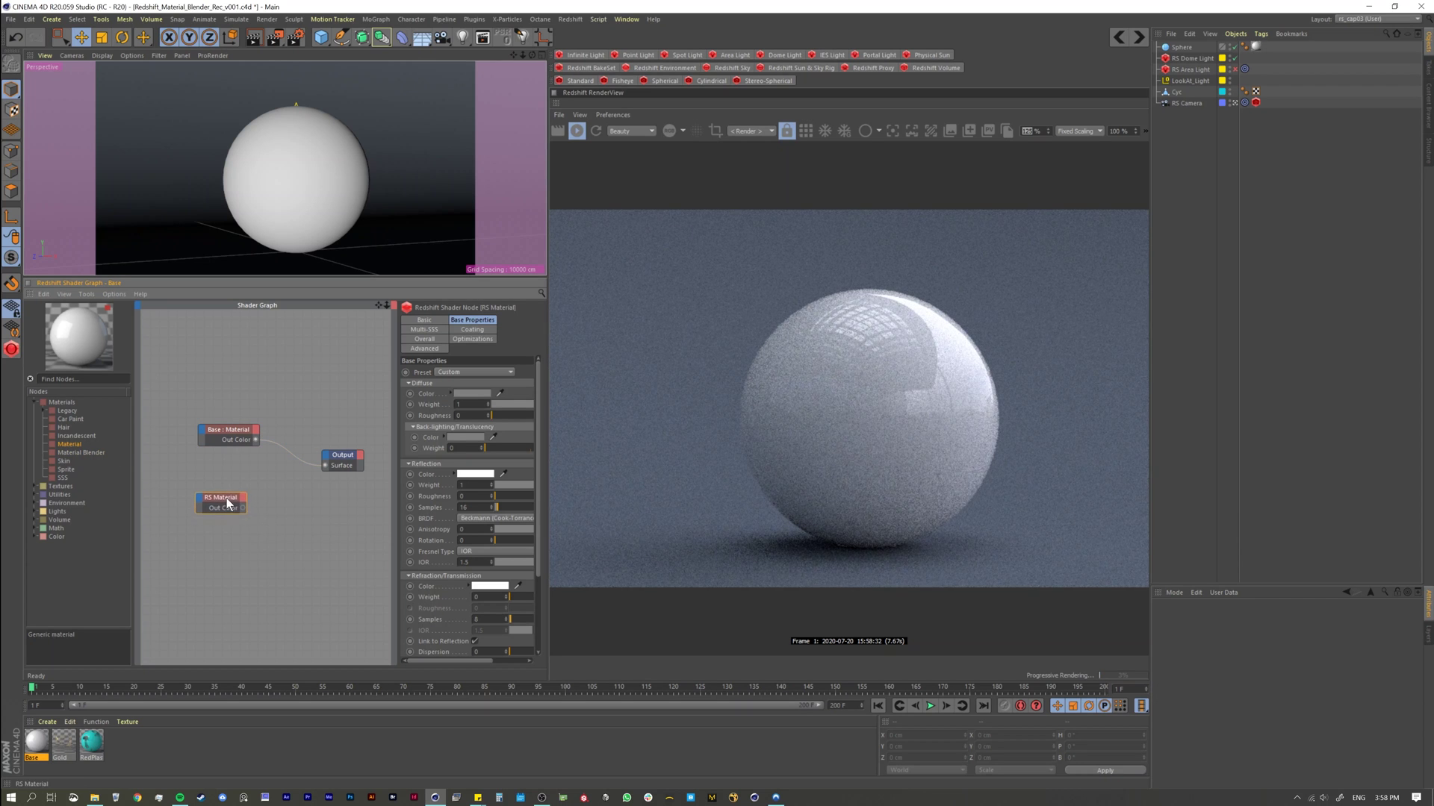
pyautogui.click(447, 372)
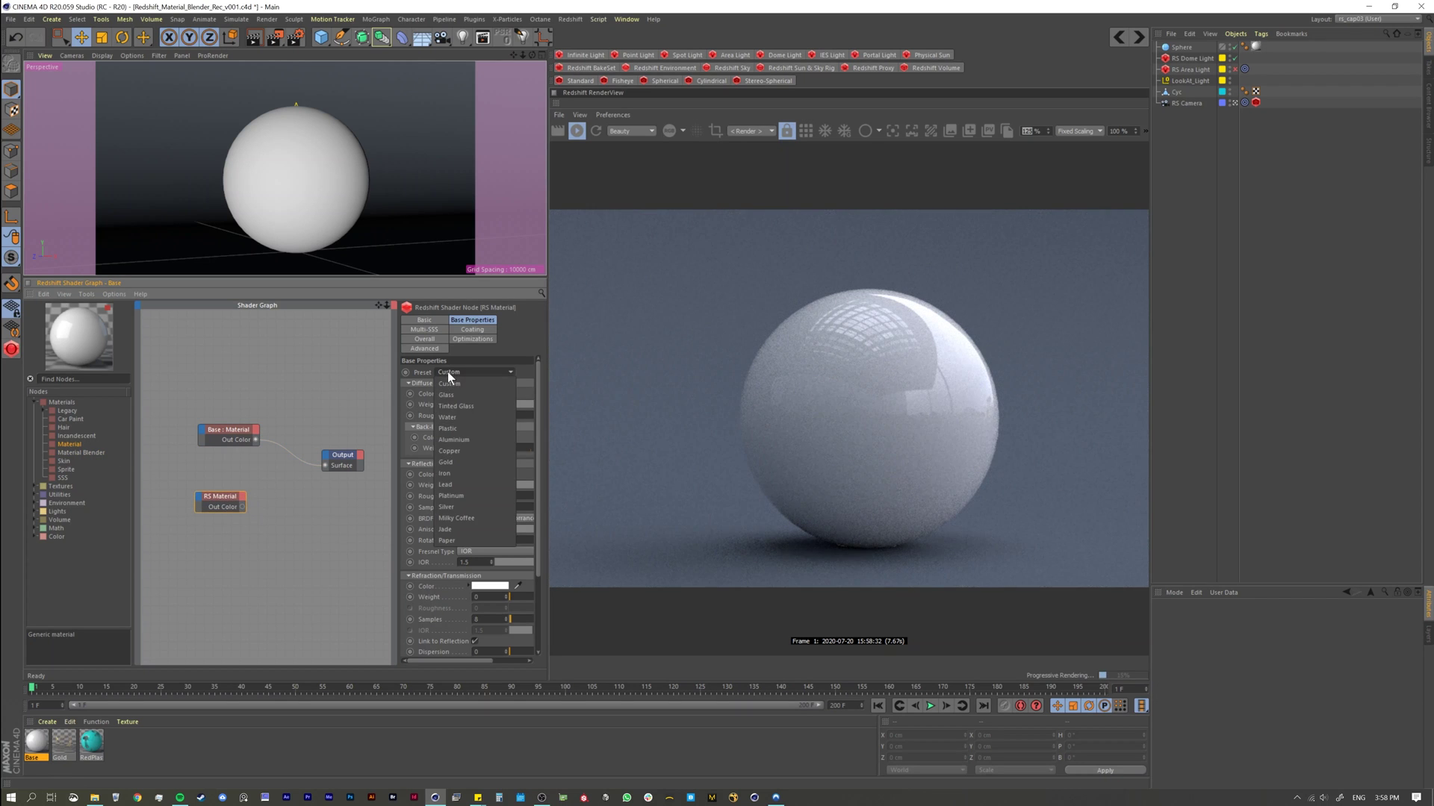
pyautogui.click(442, 462)
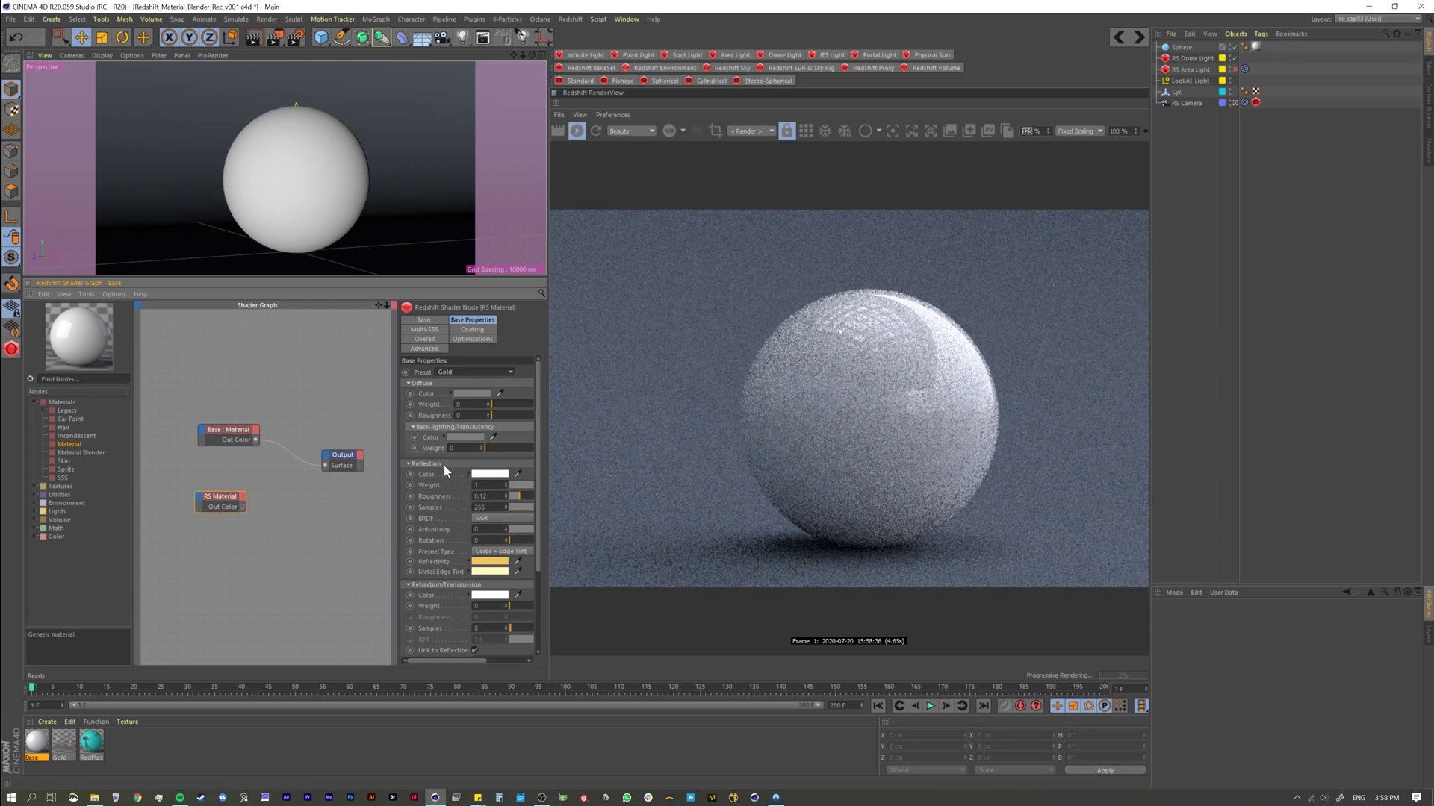
pyautogui.moveTo(242, 507); pyautogui.dragTo(325, 465)
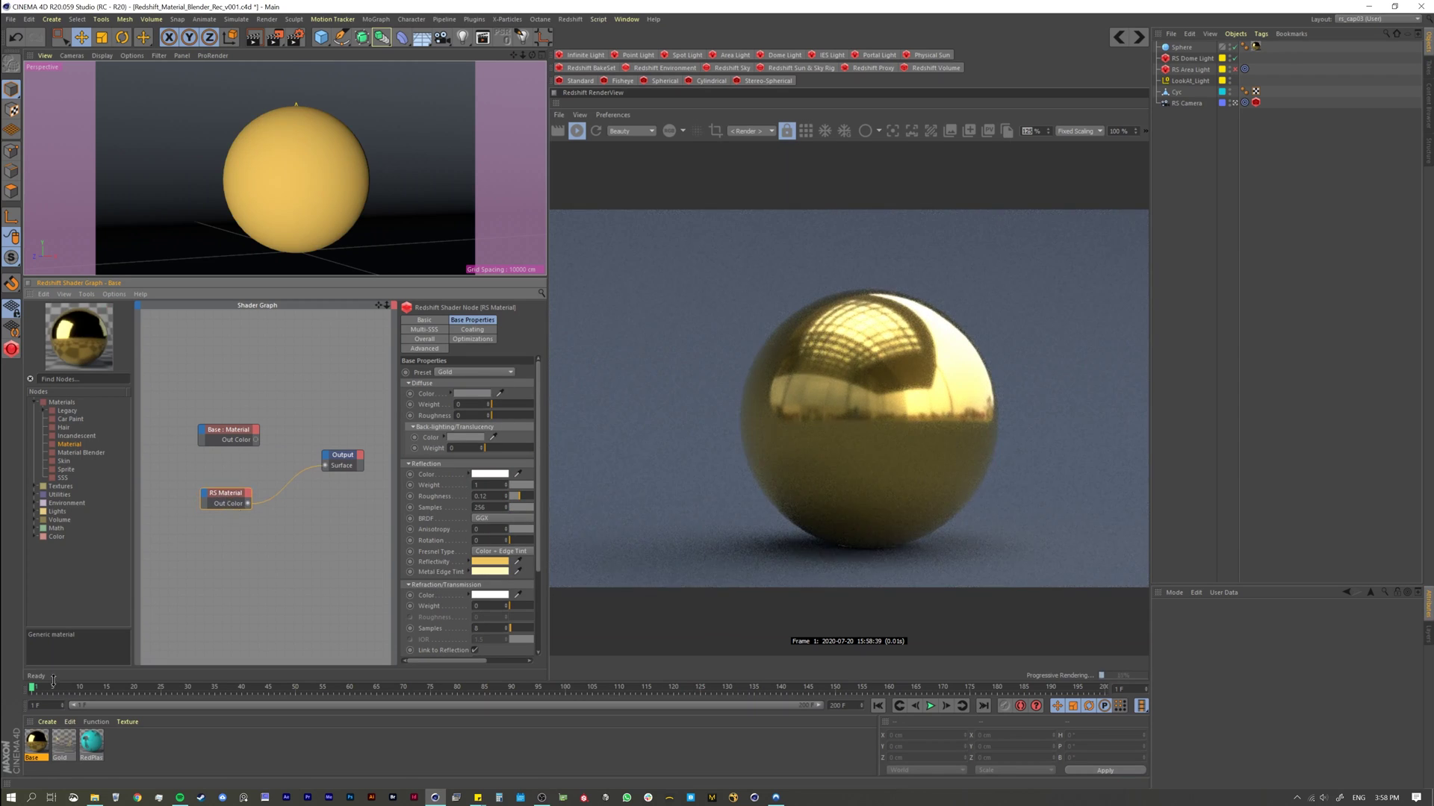
# Copy the scratch diffuse texture node from the Gold shader graph into the Base shader graph.
pyautogui.click(66, 741)
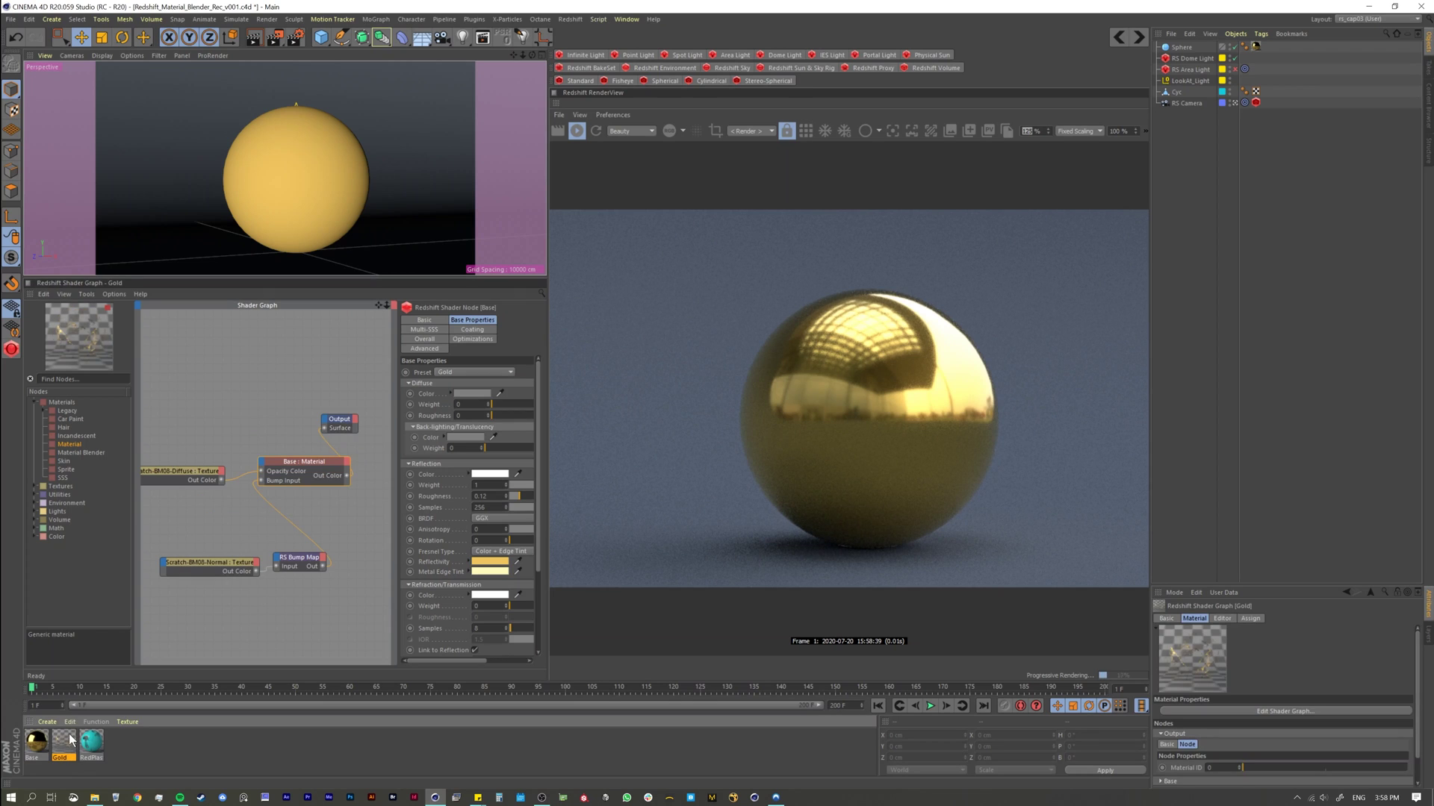
pyautogui.click(200, 472)
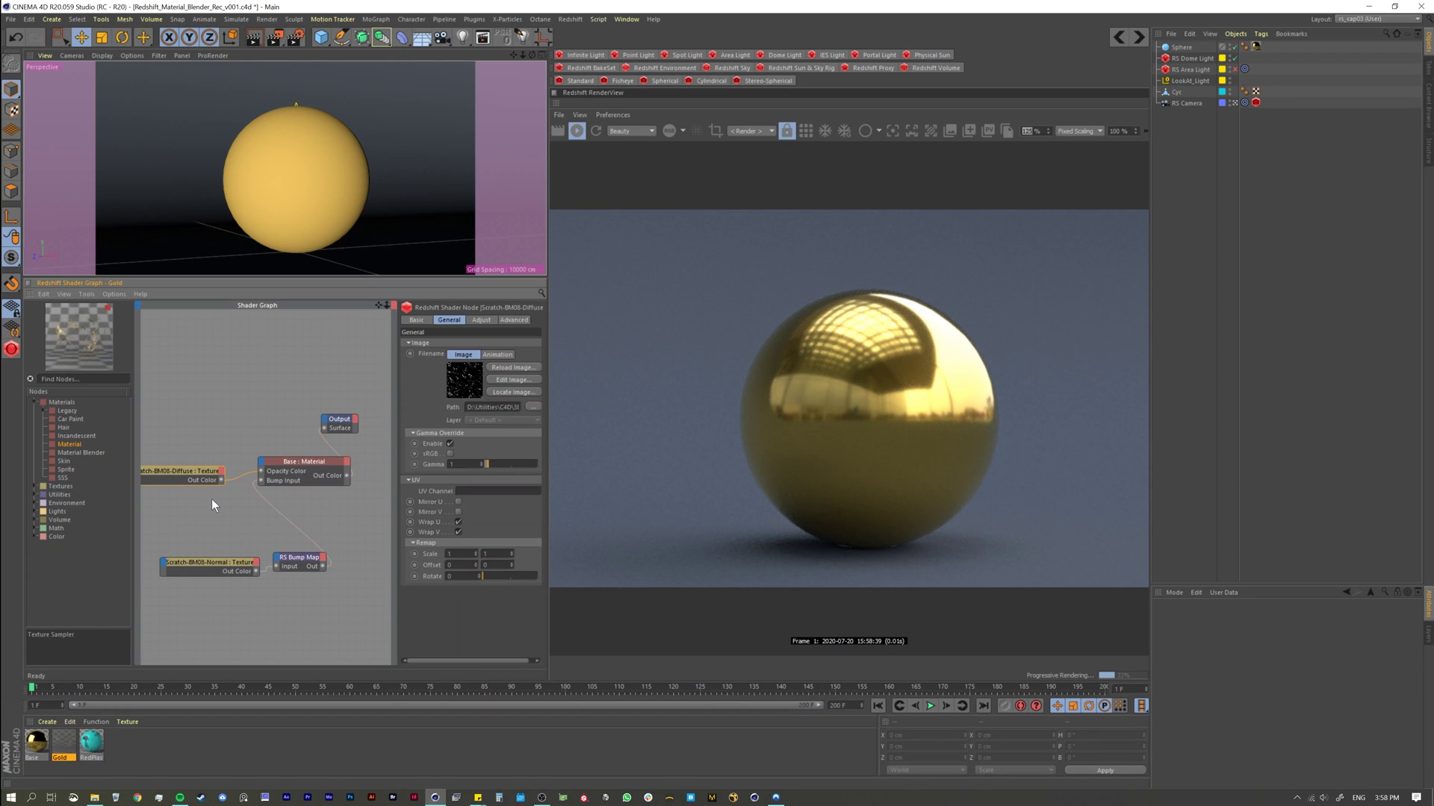
pyautogui.doubleClick(36, 743)
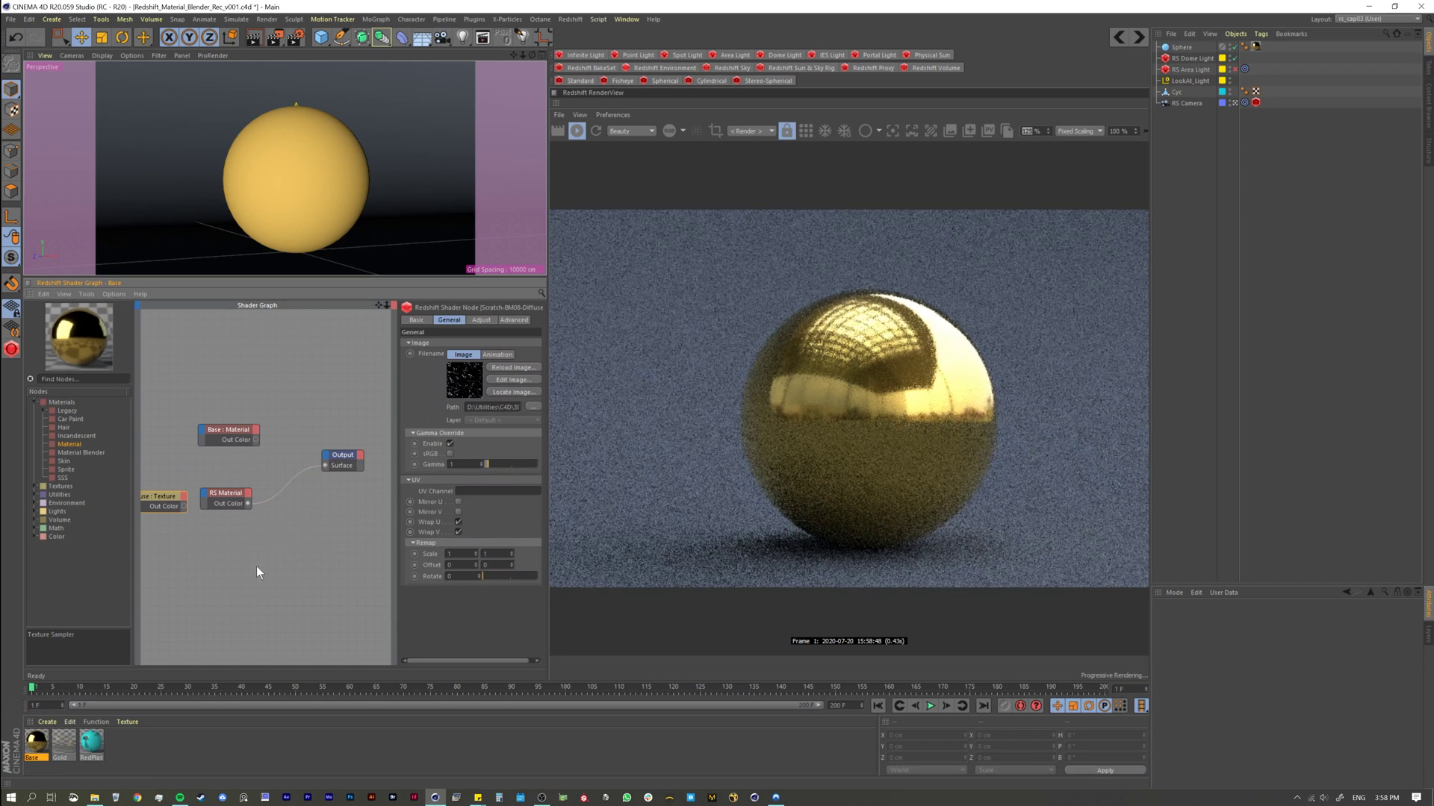
# Space out the material and texture nodes in the Base graph and add a Material Blender node between them.
pyautogui.moveTo(168, 499); pyautogui.dragTo(264, 500)
pyautogui.moveTo(231, 427); pyautogui.dragTo(261, 409)
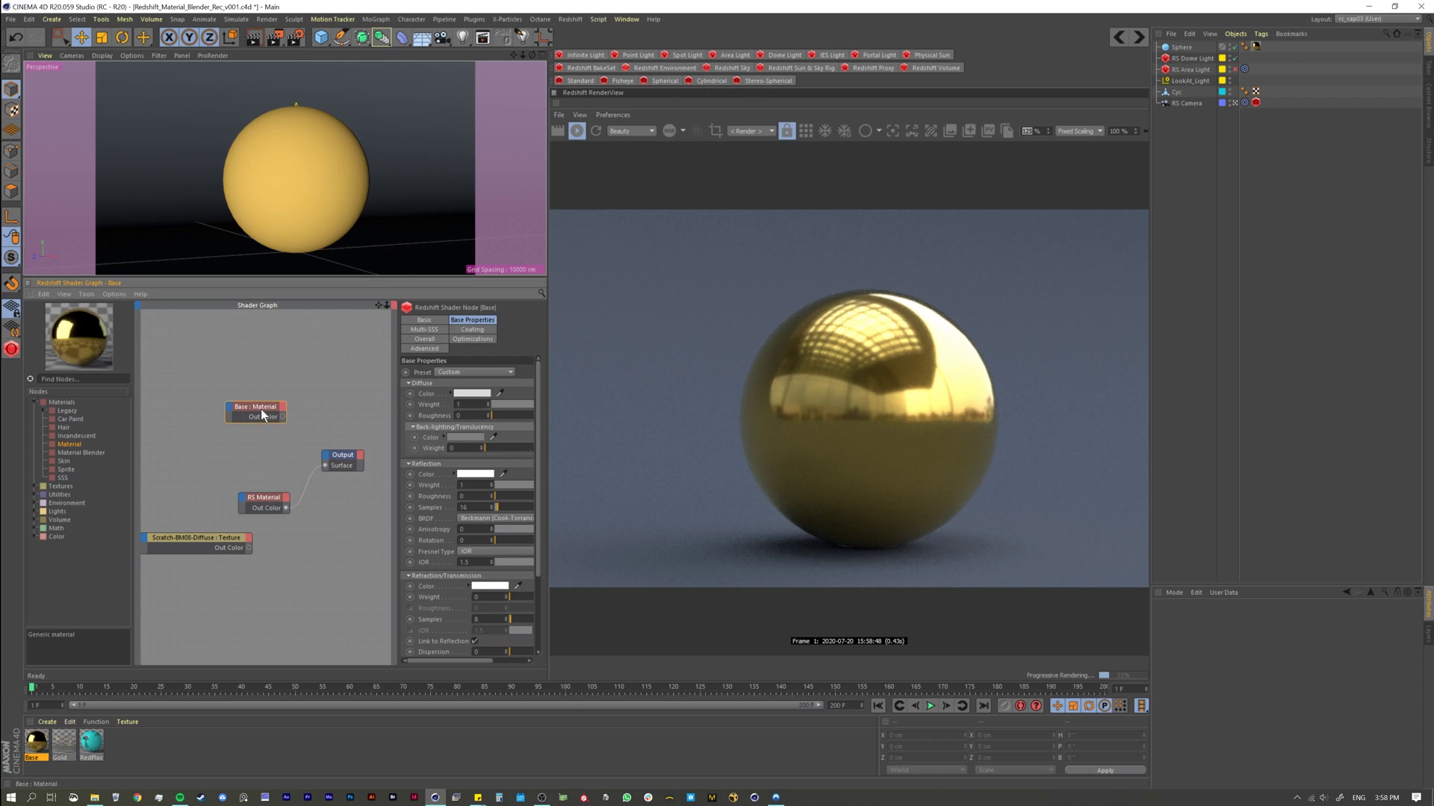
pyautogui.moveTo(262, 497); pyautogui.dragTo(247, 468)
pyautogui.moveTo(216, 539); pyautogui.dragTo(248, 578)
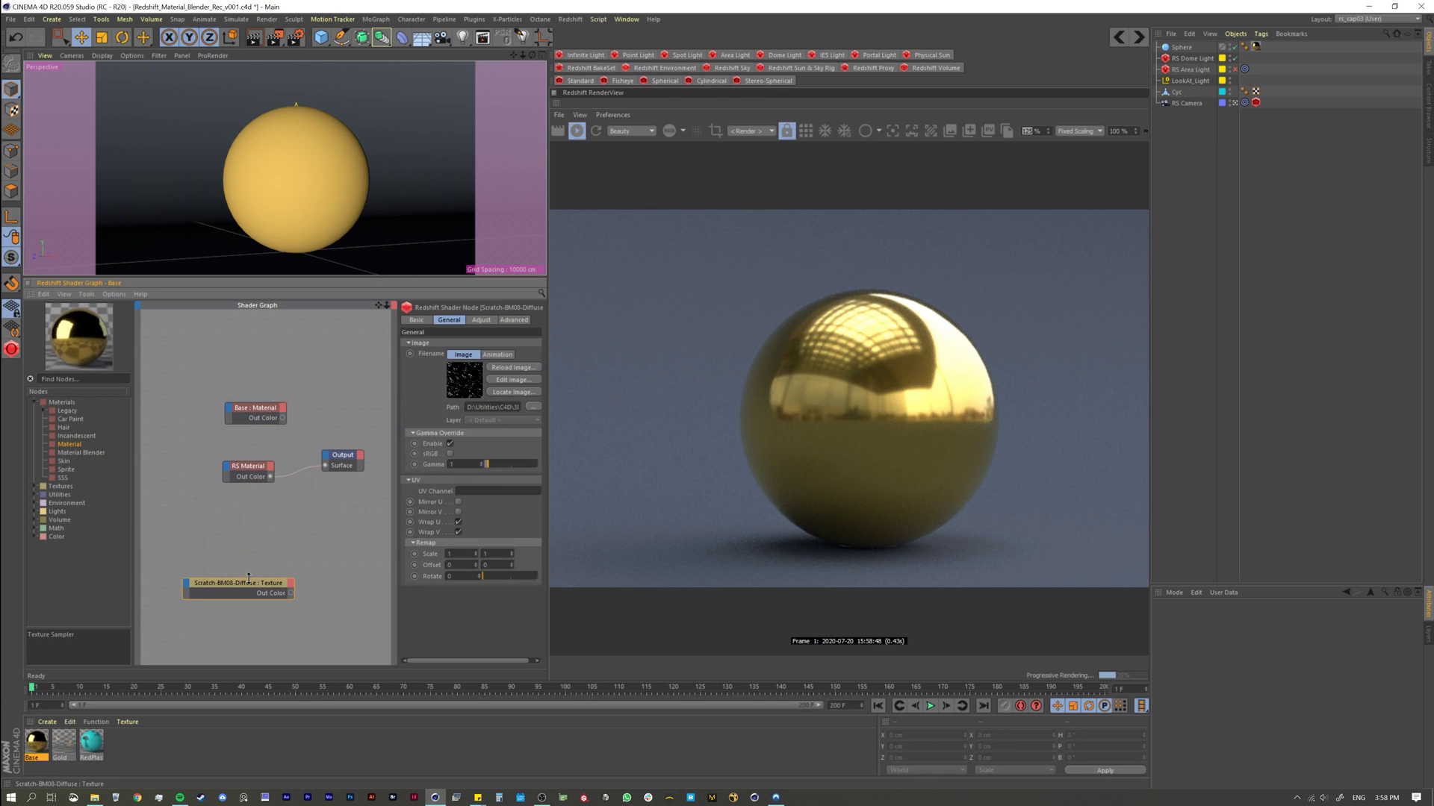
pyautogui.moveTo(72, 454); pyautogui.dragTo(321, 524)
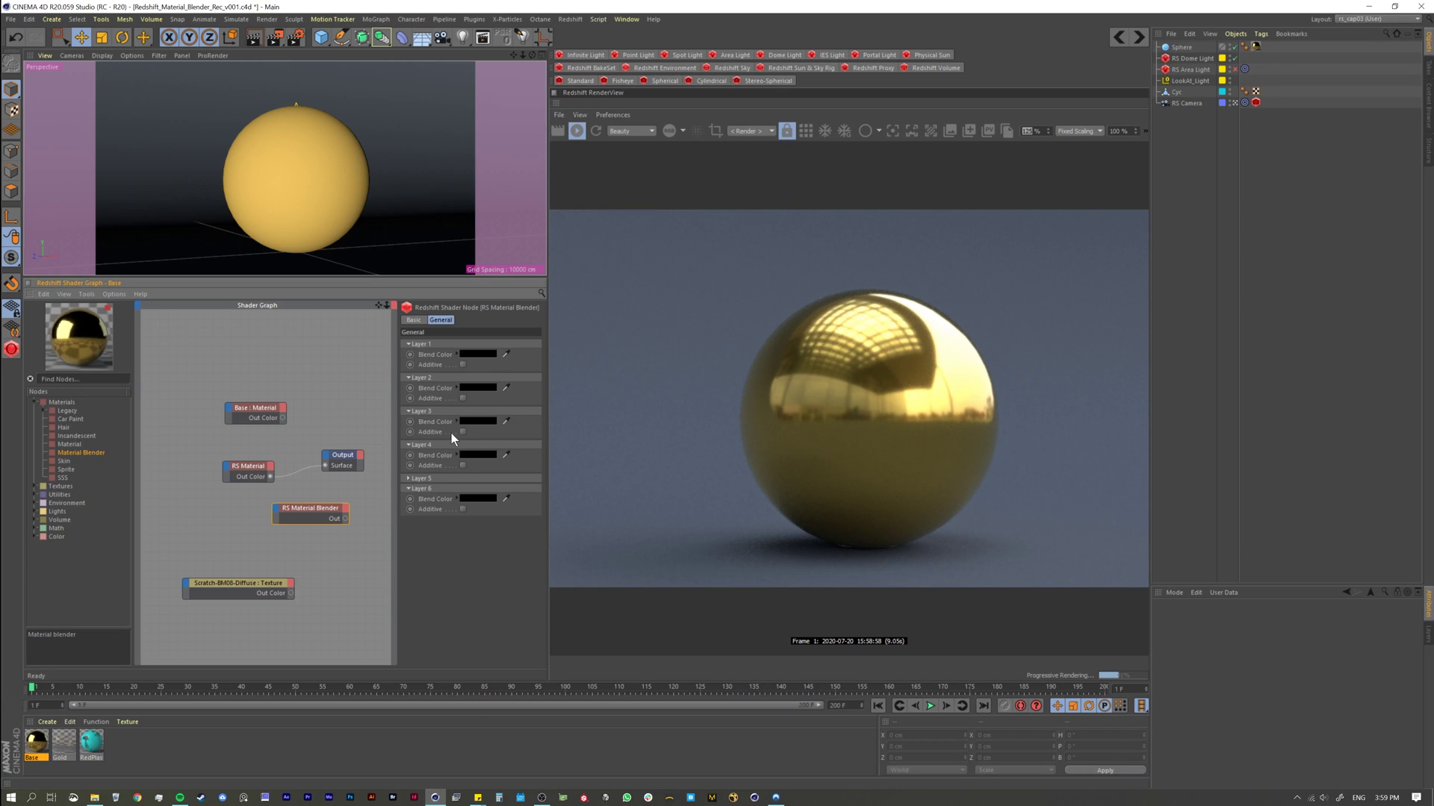
pyautogui.click(35, 537)
pyautogui.moveTo(127, 533); pyautogui.dragTo(114, 617)
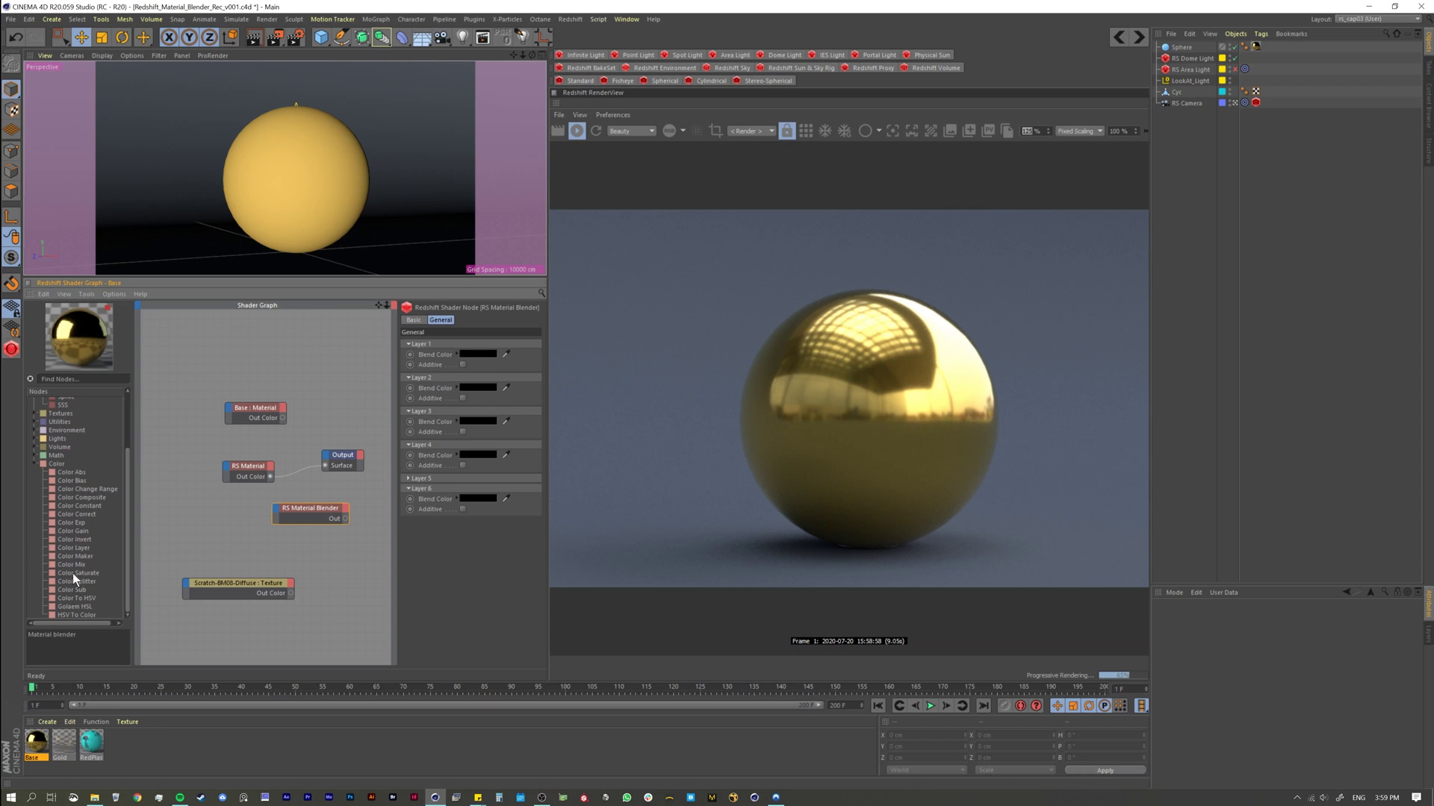
pyautogui.moveTo(72, 548); pyautogui.dragTo(323, 546)
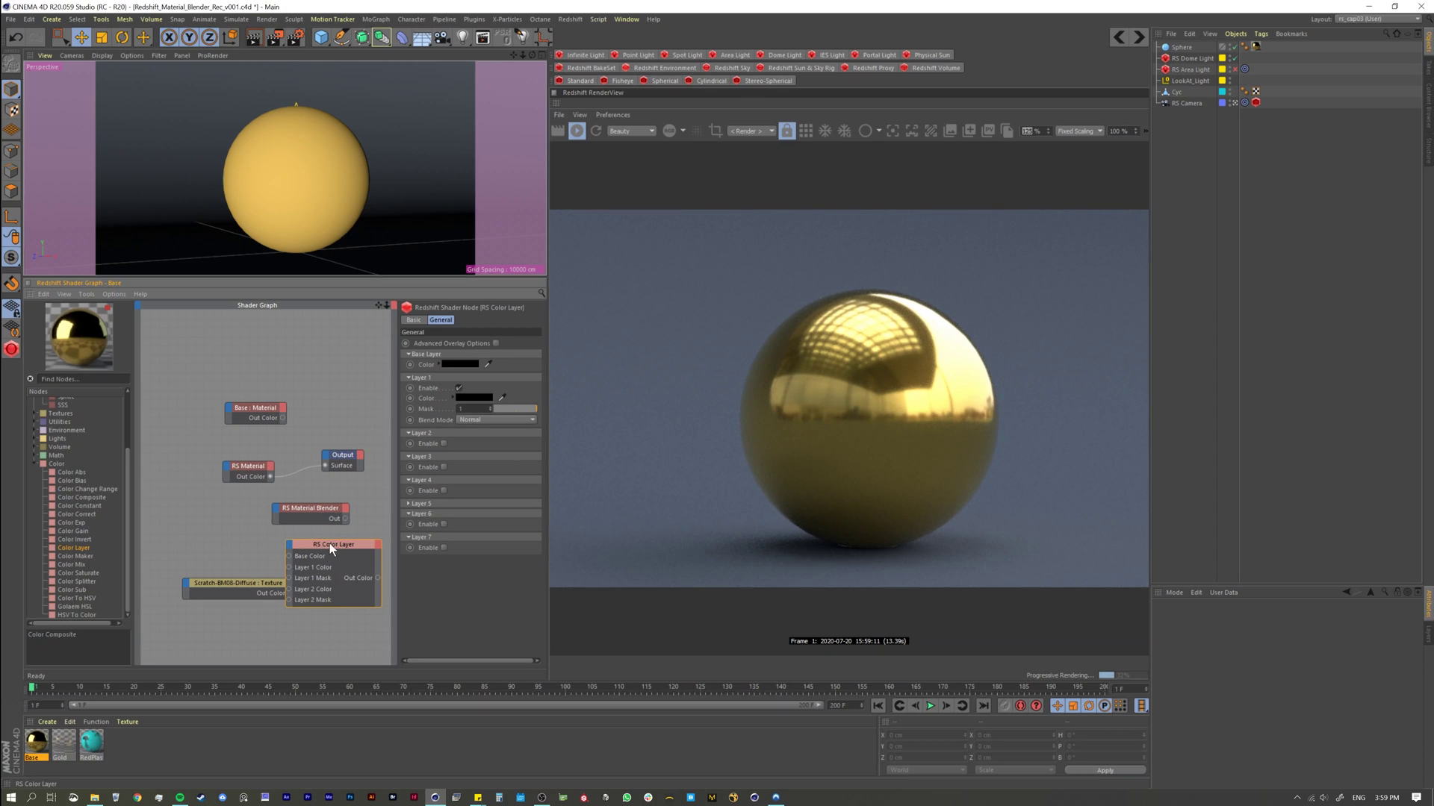
pyautogui.moveTo(329, 544); pyautogui.dragTo(224, 459)
pyautogui.press('Delete')
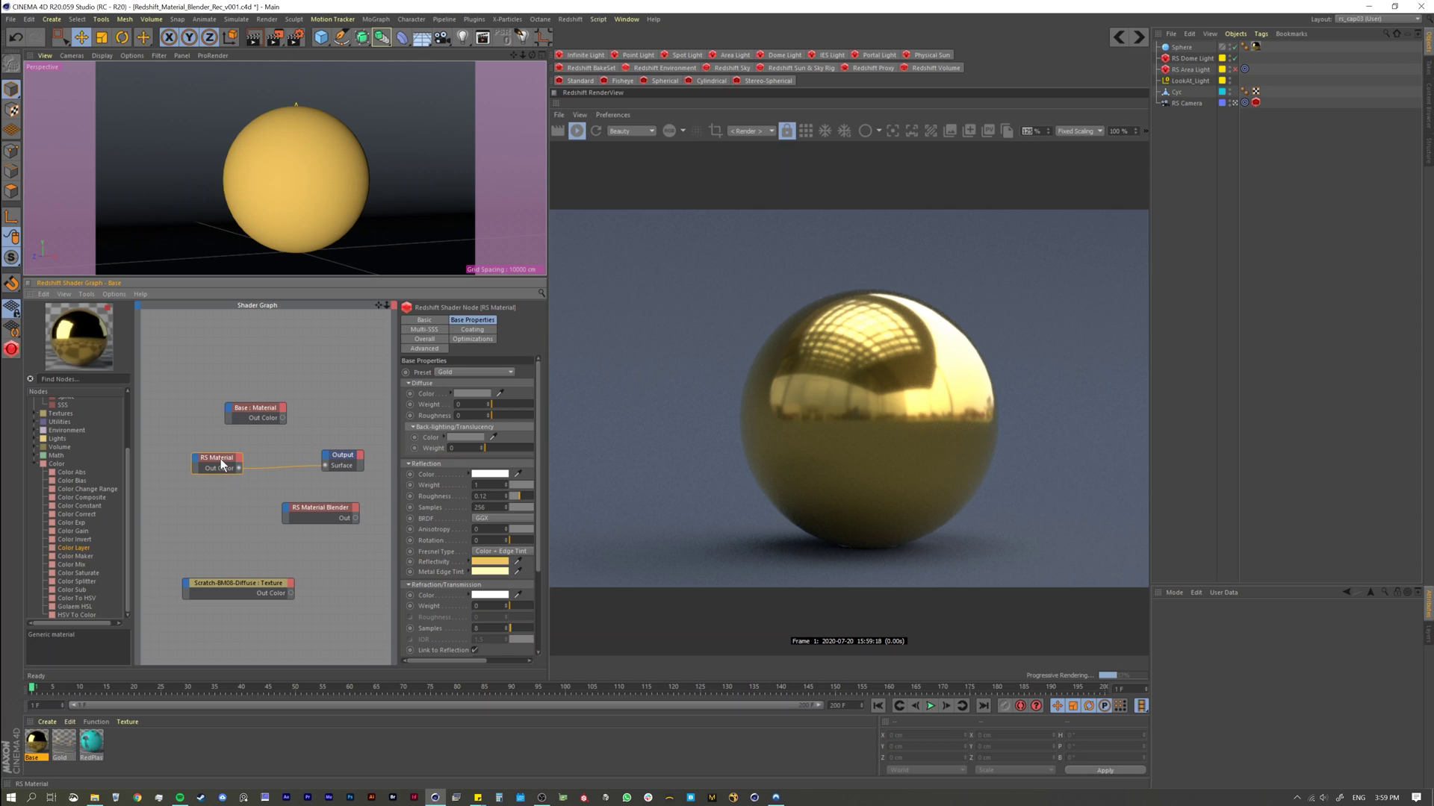
# Connect the Base material to the Material Blender's Base Color and the blender's output to the Output's Surface.
pyautogui.moveTo(222, 472); pyautogui.dragTo(218, 473)
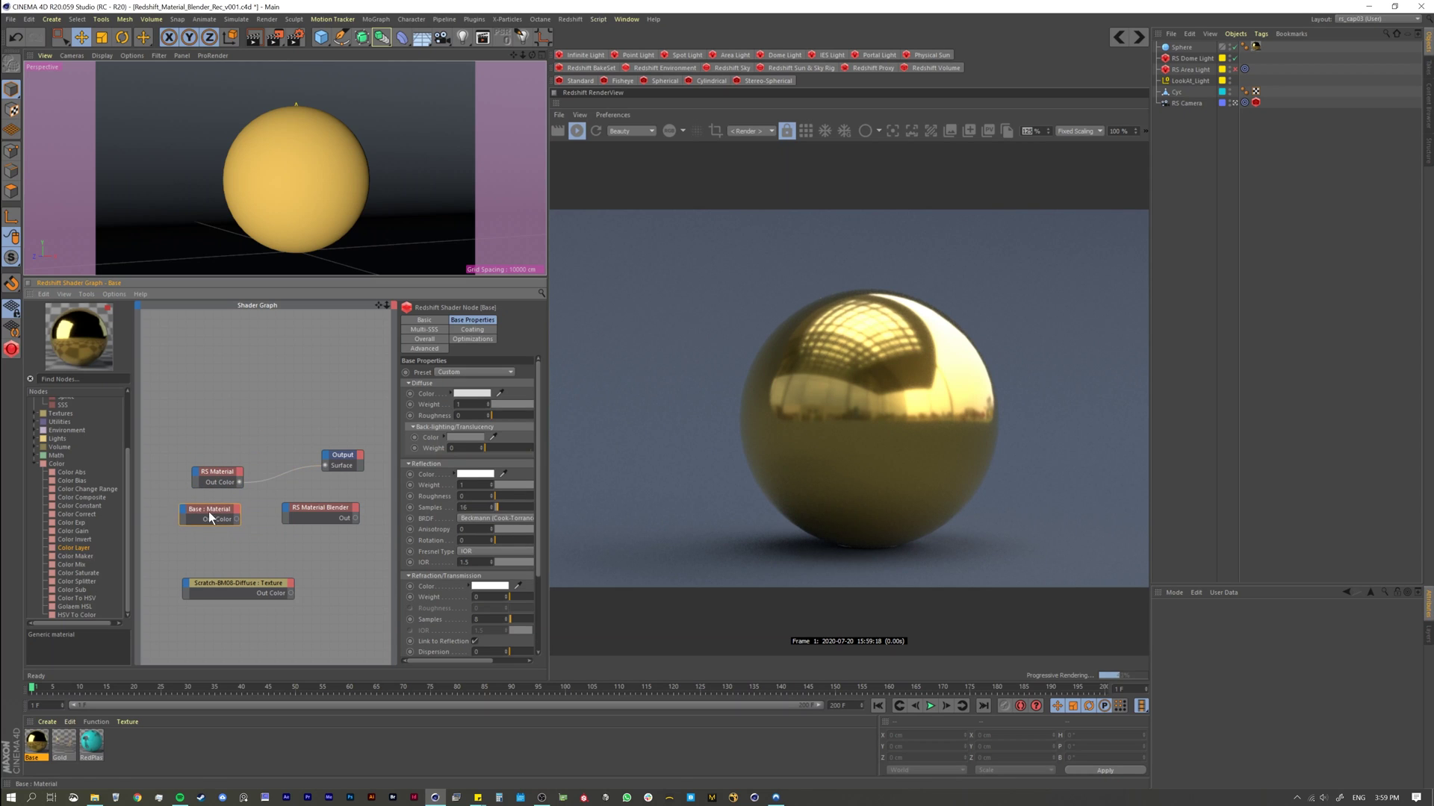
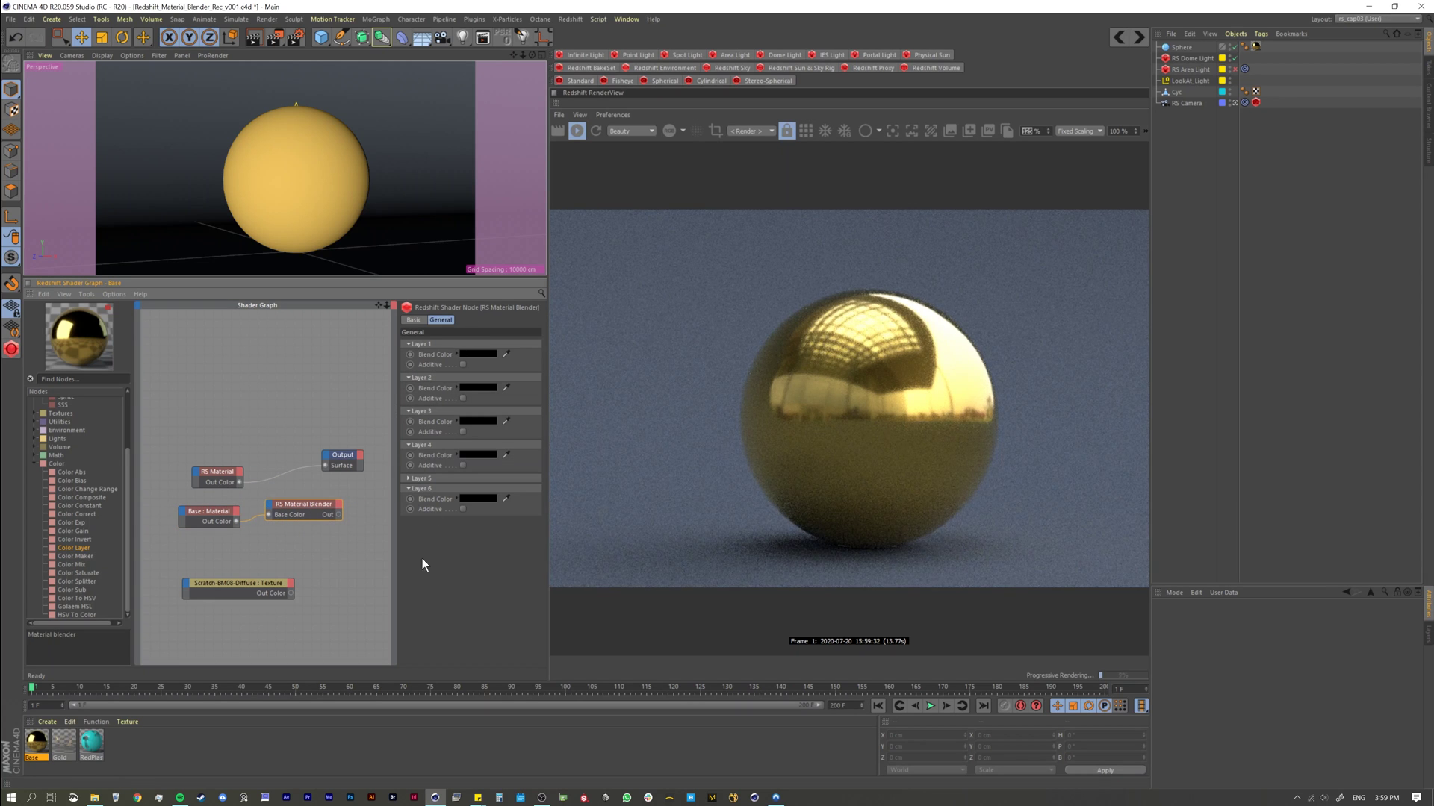
pyautogui.moveTo(318, 508); pyautogui.dragTo(321, 508)
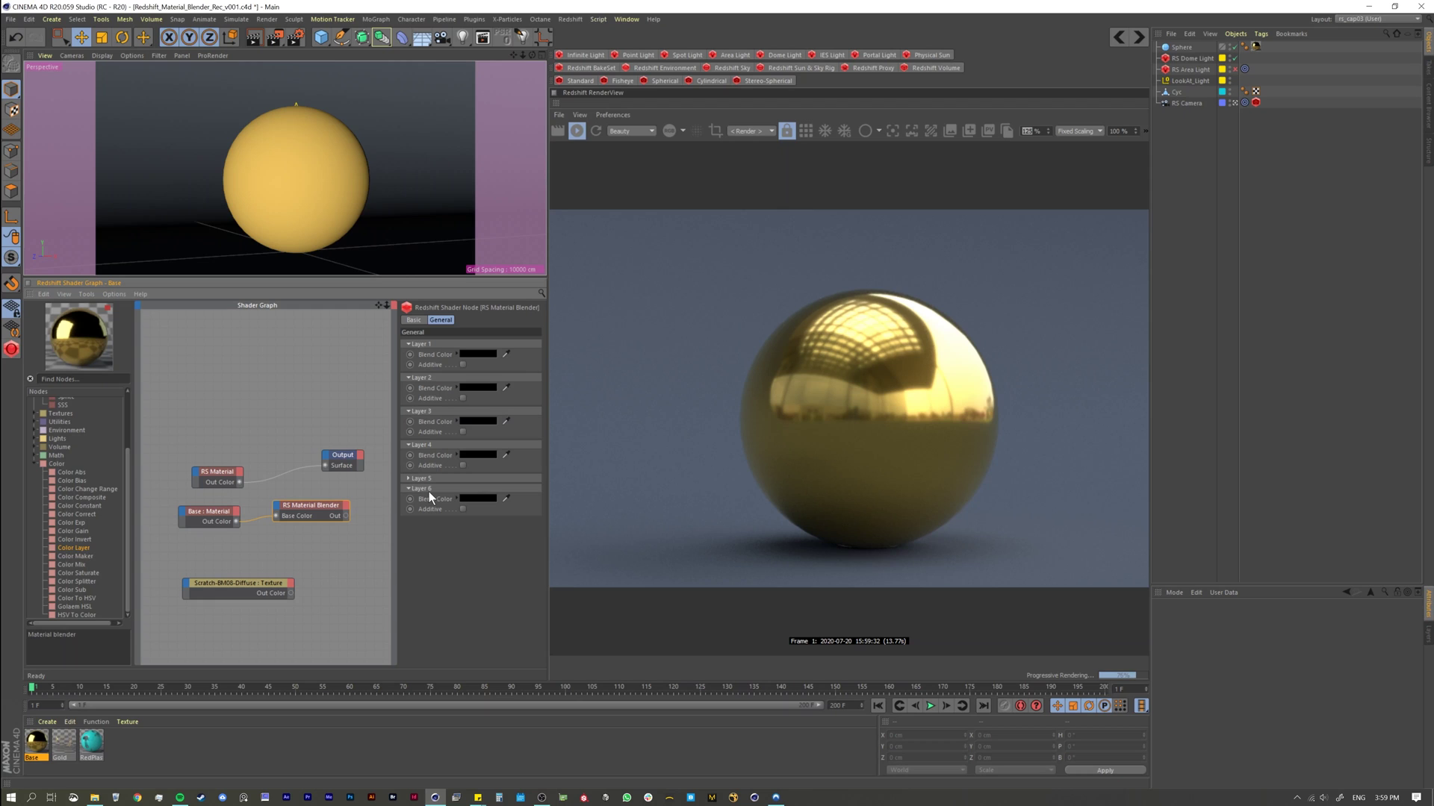
pyautogui.moveTo(214, 482); pyautogui.dragTo(218, 457)
pyautogui.click(296, 515)
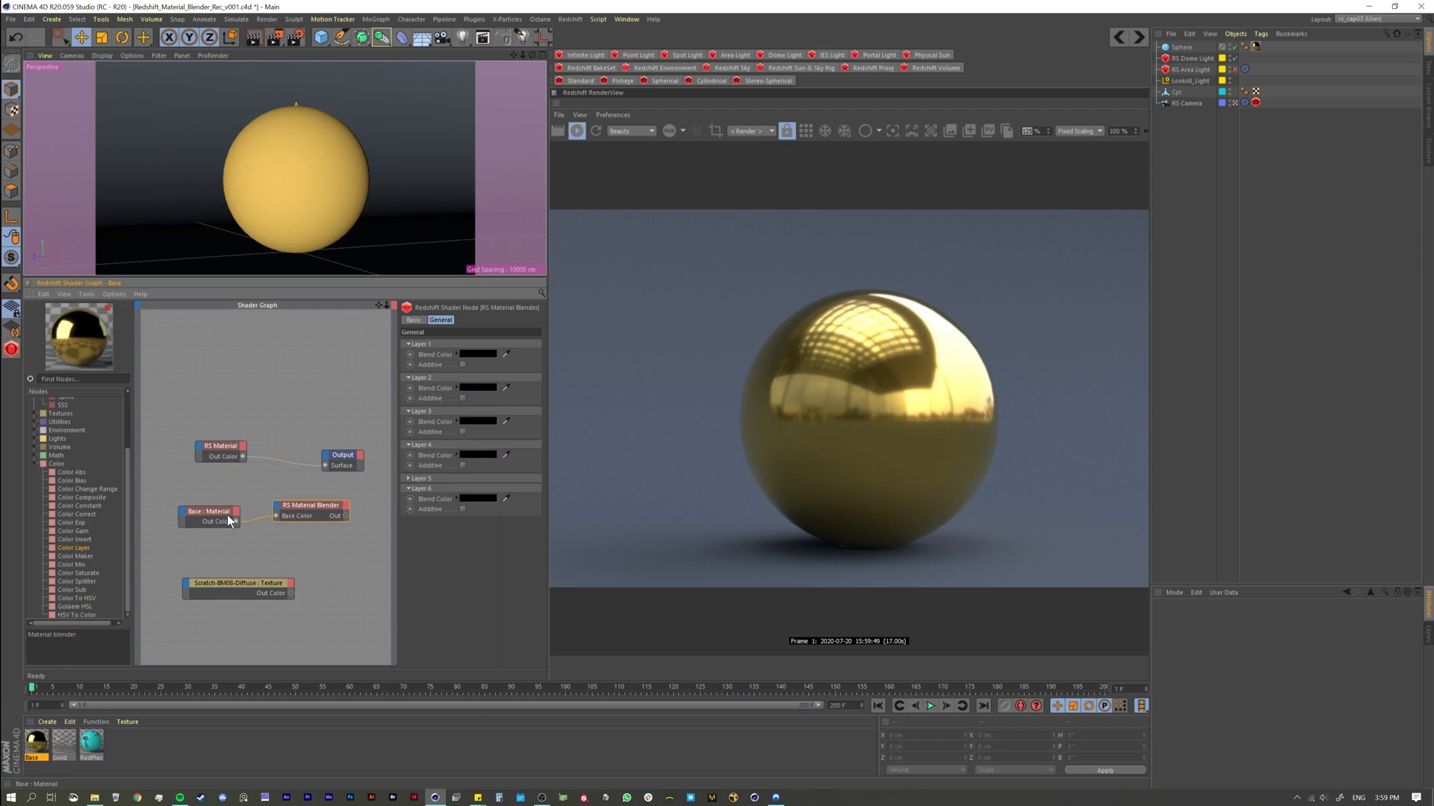
pyautogui.click(216, 512)
pyautogui.click(307, 513)
pyautogui.moveTo(345, 516); pyautogui.dragTo(325, 465)
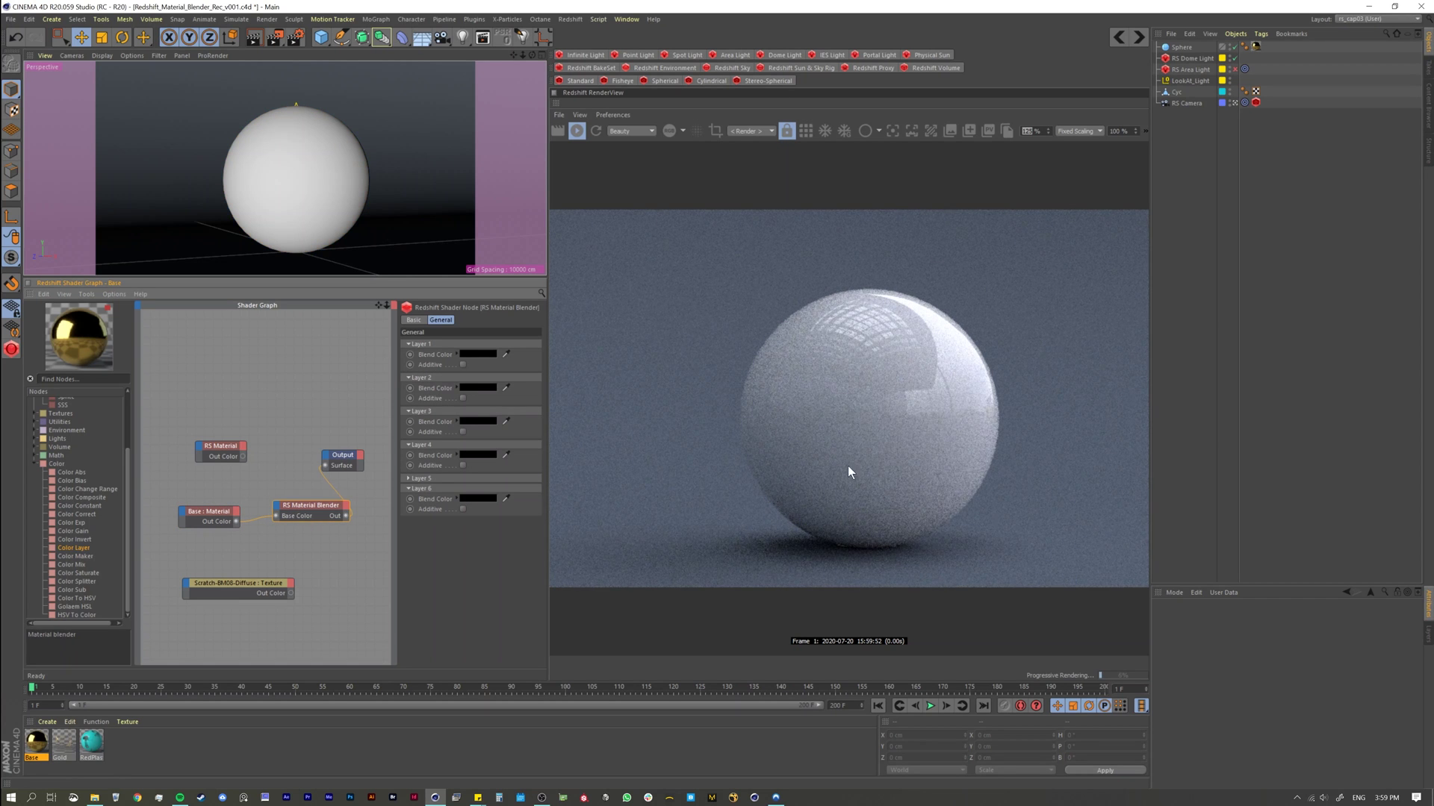
# Connect the gold RS Material to the blender's Layer Color 1 and arrange both materials beside the blender.
pyautogui.moveTo(197, 445); pyautogui.dragTo(224, 448)
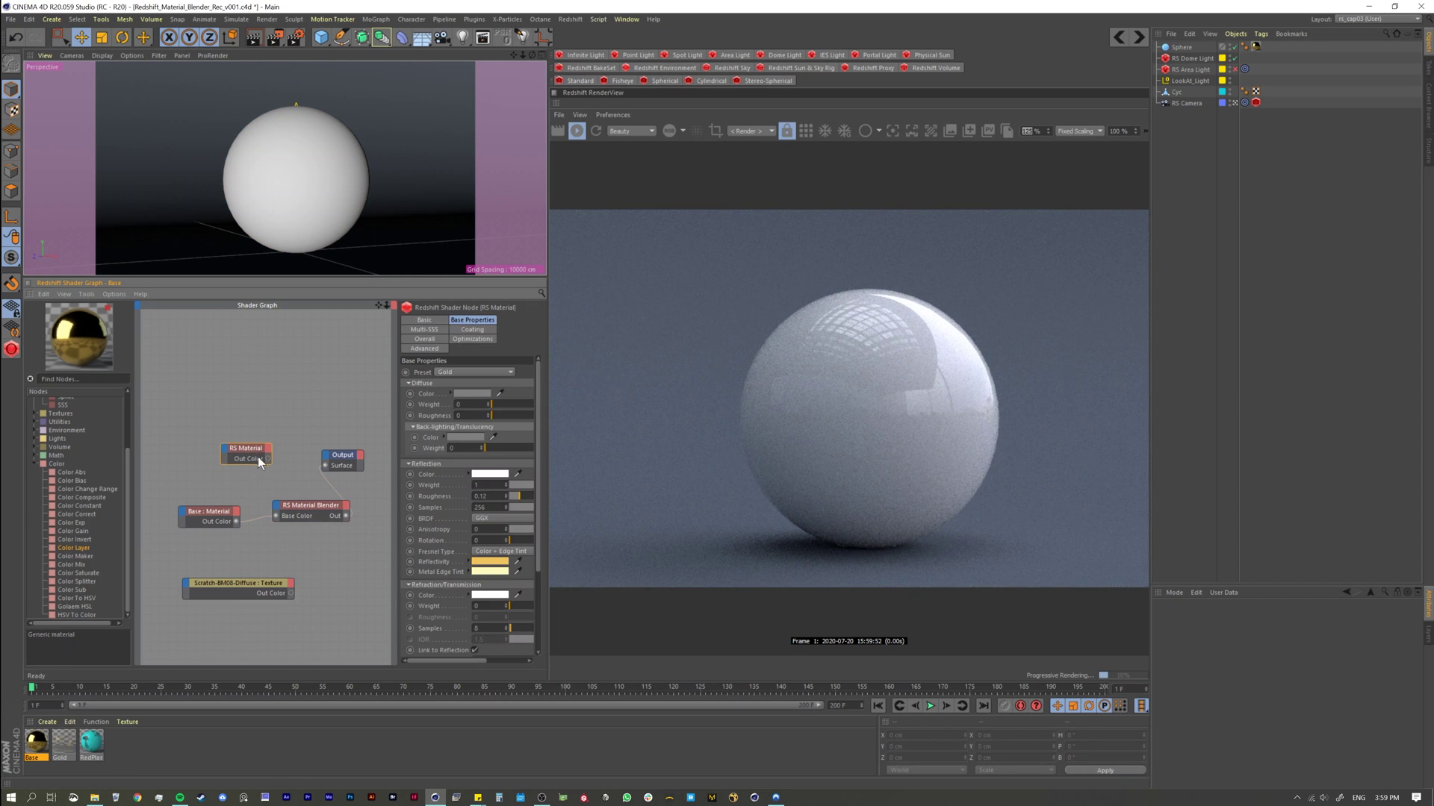
pyautogui.moveTo(275, 499); pyautogui.dragTo(280, 521)
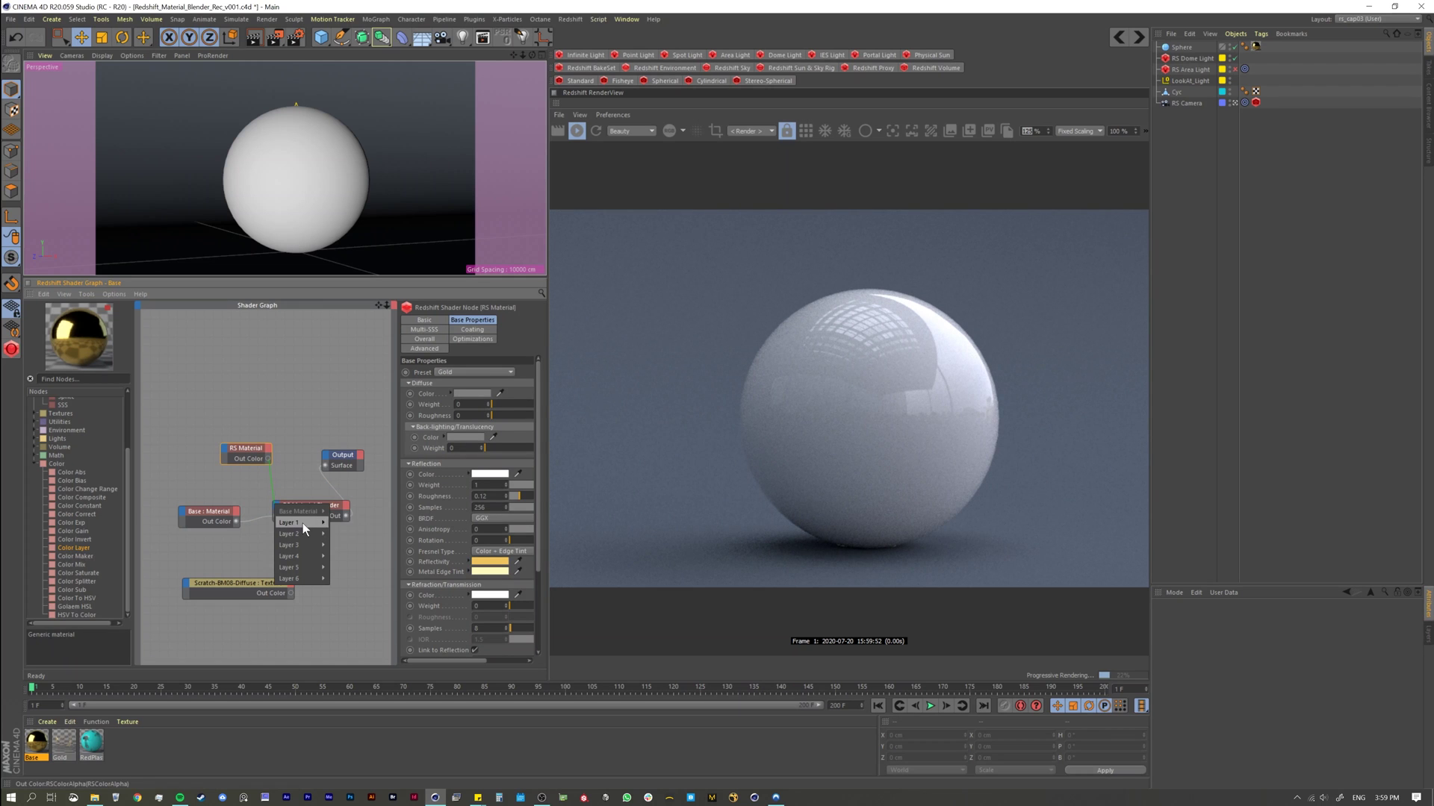
pyautogui.click(350, 523)
pyautogui.moveTo(251, 452); pyautogui.dragTo(194, 485)
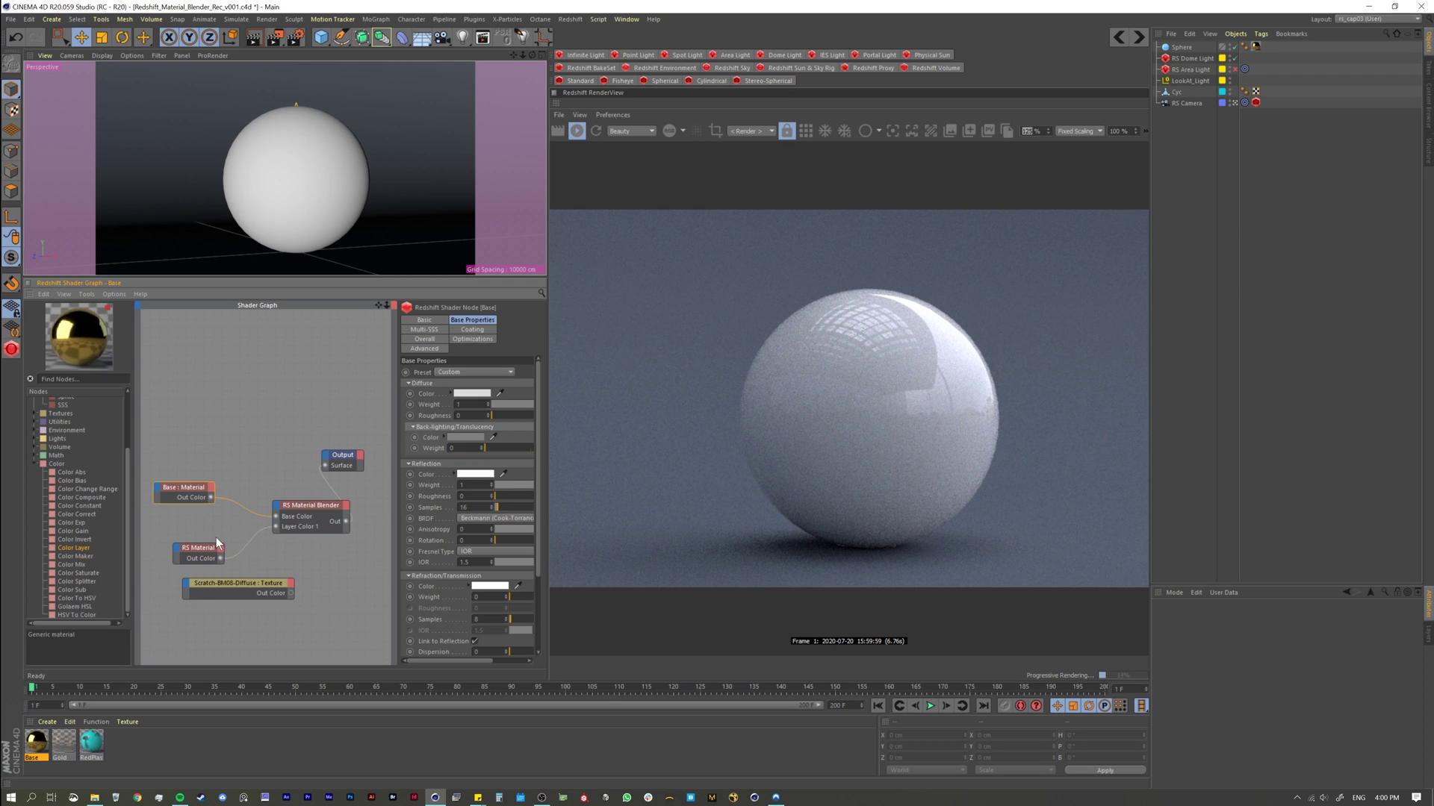
pyautogui.moveTo(206, 558); pyautogui.dragTo(201, 548)
# Set the Material Blender's Layer 1 Blend Color to white with a brightness value of 100%.
pyautogui.click(292, 508)
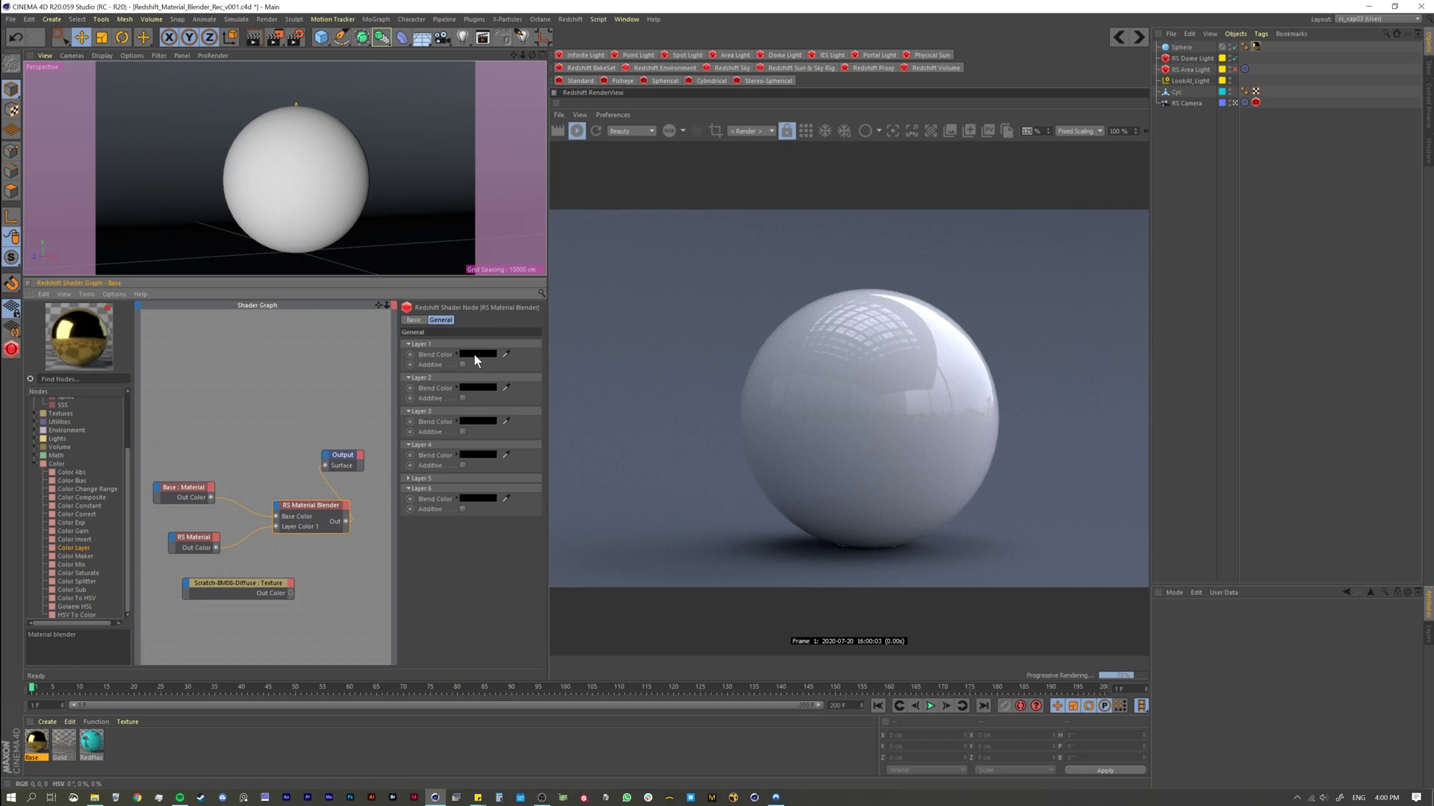
pyautogui.click(473, 353)
pyautogui.moveTo(423, 374); pyautogui.dragTo(580, 384)
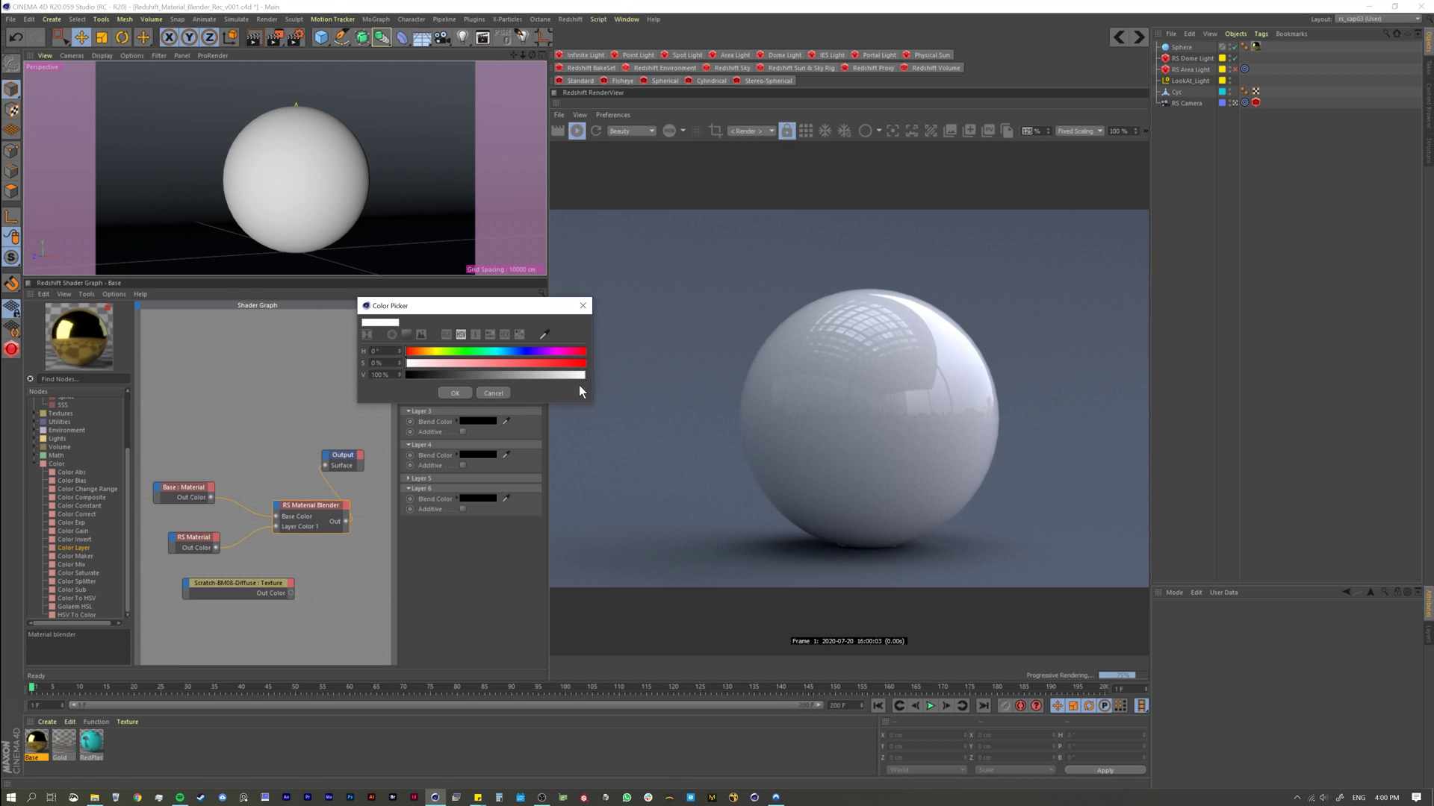
pyautogui.click(455, 394)
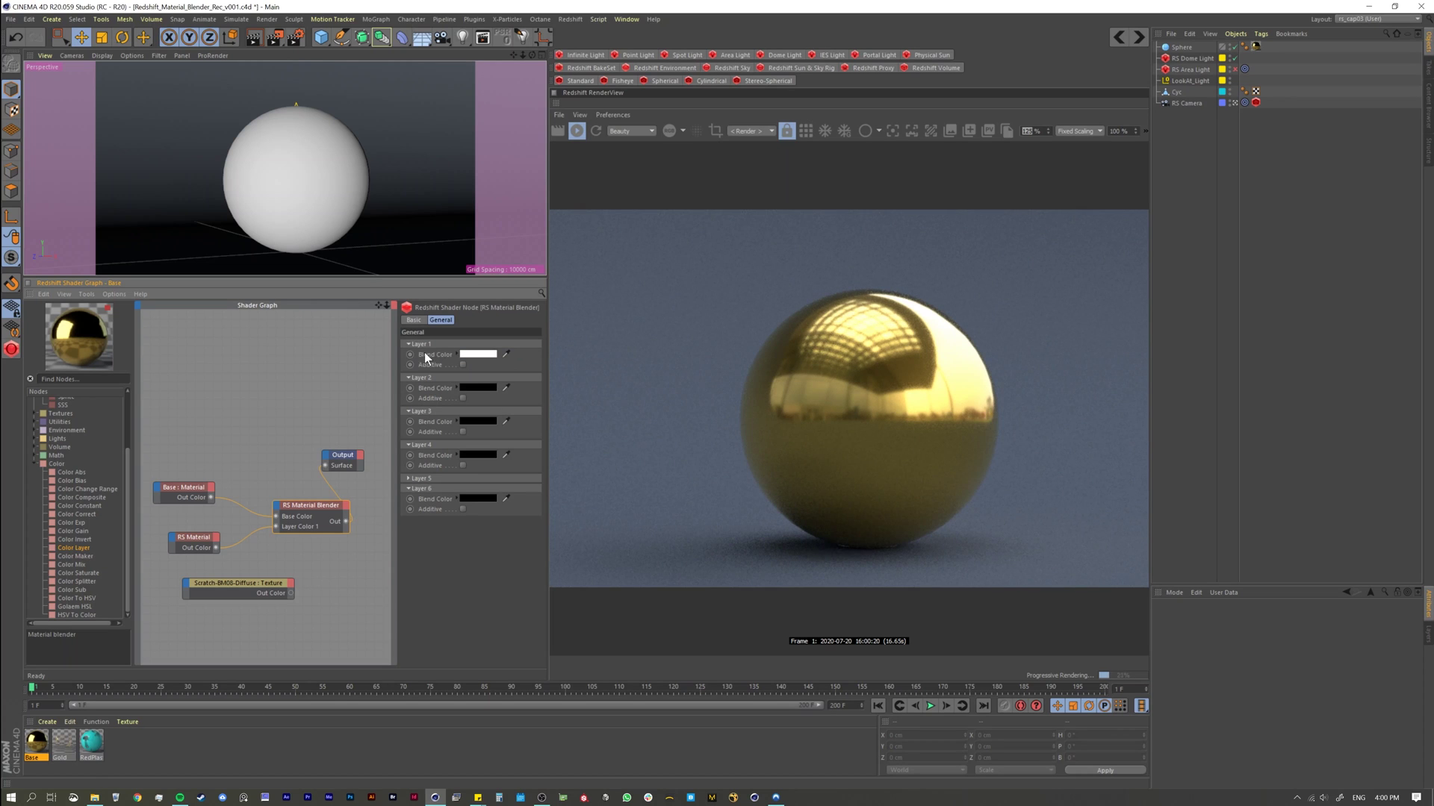
# Darken the Material Blender's Layer 1 Blend Color to a mid grey.
pyautogui.click(470, 353)
pyautogui.click(503, 374)
pyautogui.click(475, 394)
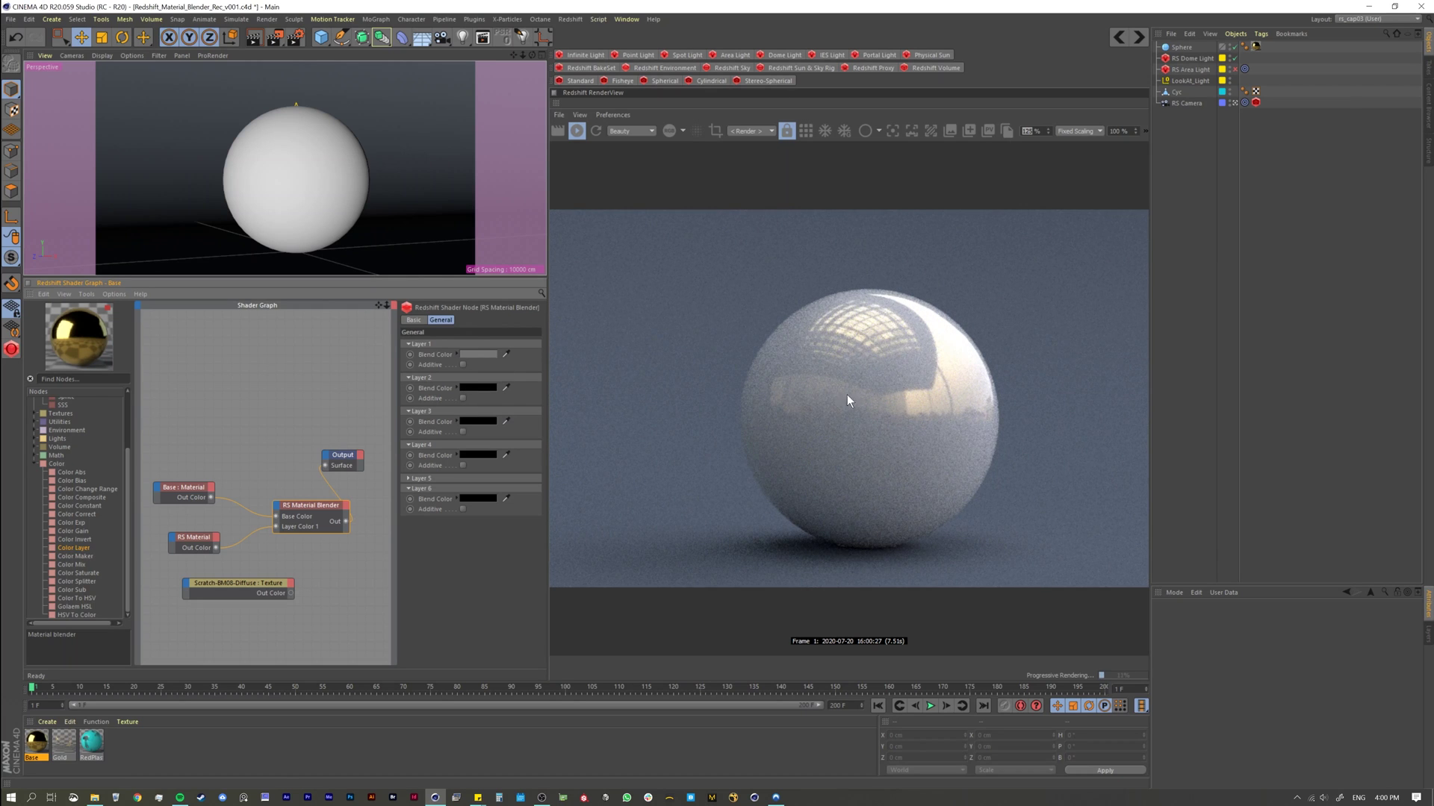
# Set the Material Blender's Layer 1 Blend Color to a light grey with a brightness value of 81%.
pyautogui.click(471, 354)
pyautogui.click(554, 376)
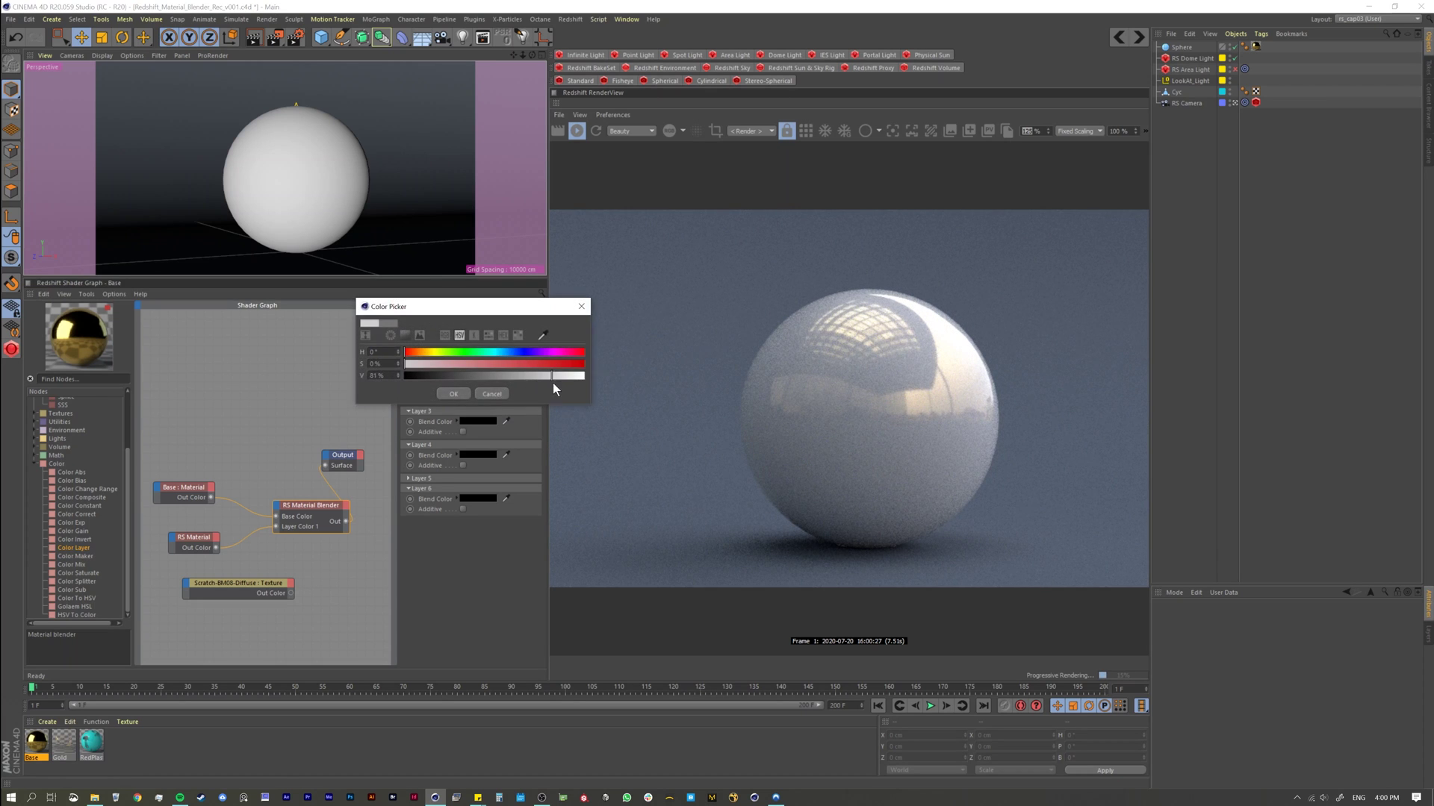
pyautogui.click(465, 393)
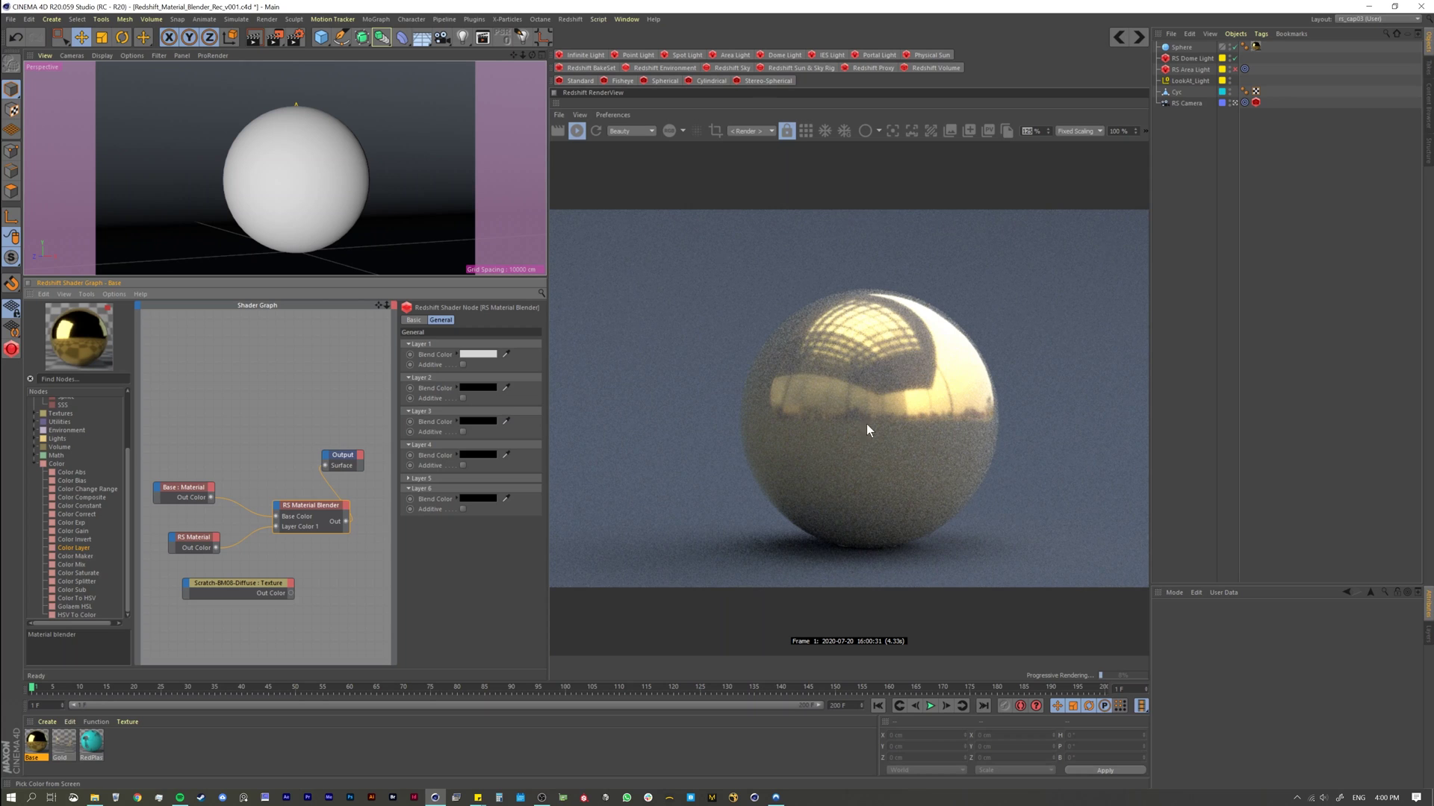
# Set the Base material's diffuse color to a saturated deep blue and save the scene.
pyautogui.click(184, 488)
pyautogui.click(476, 393)
pyautogui.click(521, 401)
pyautogui.click(478, 432)
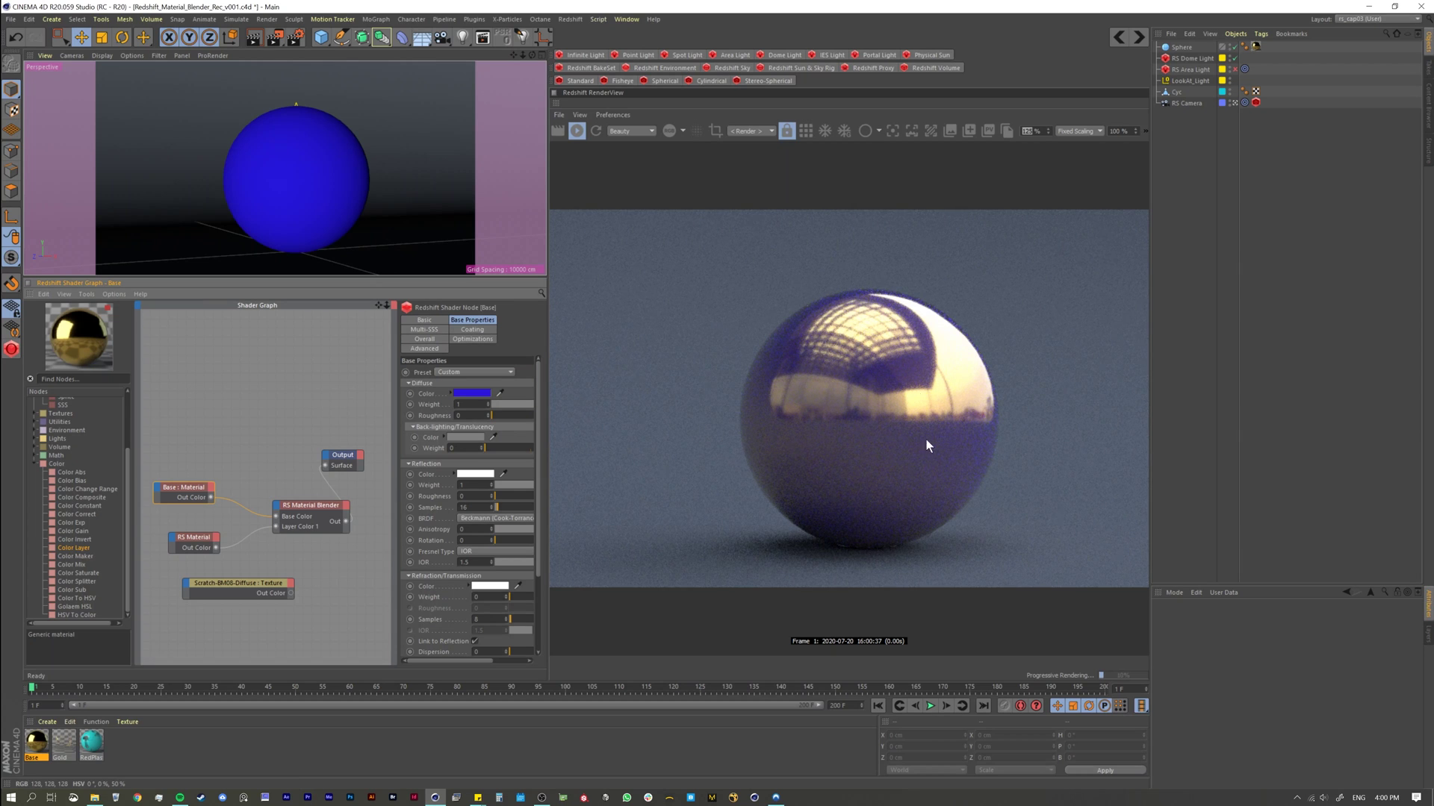
pyautogui.hotkey('ctrl', 's')
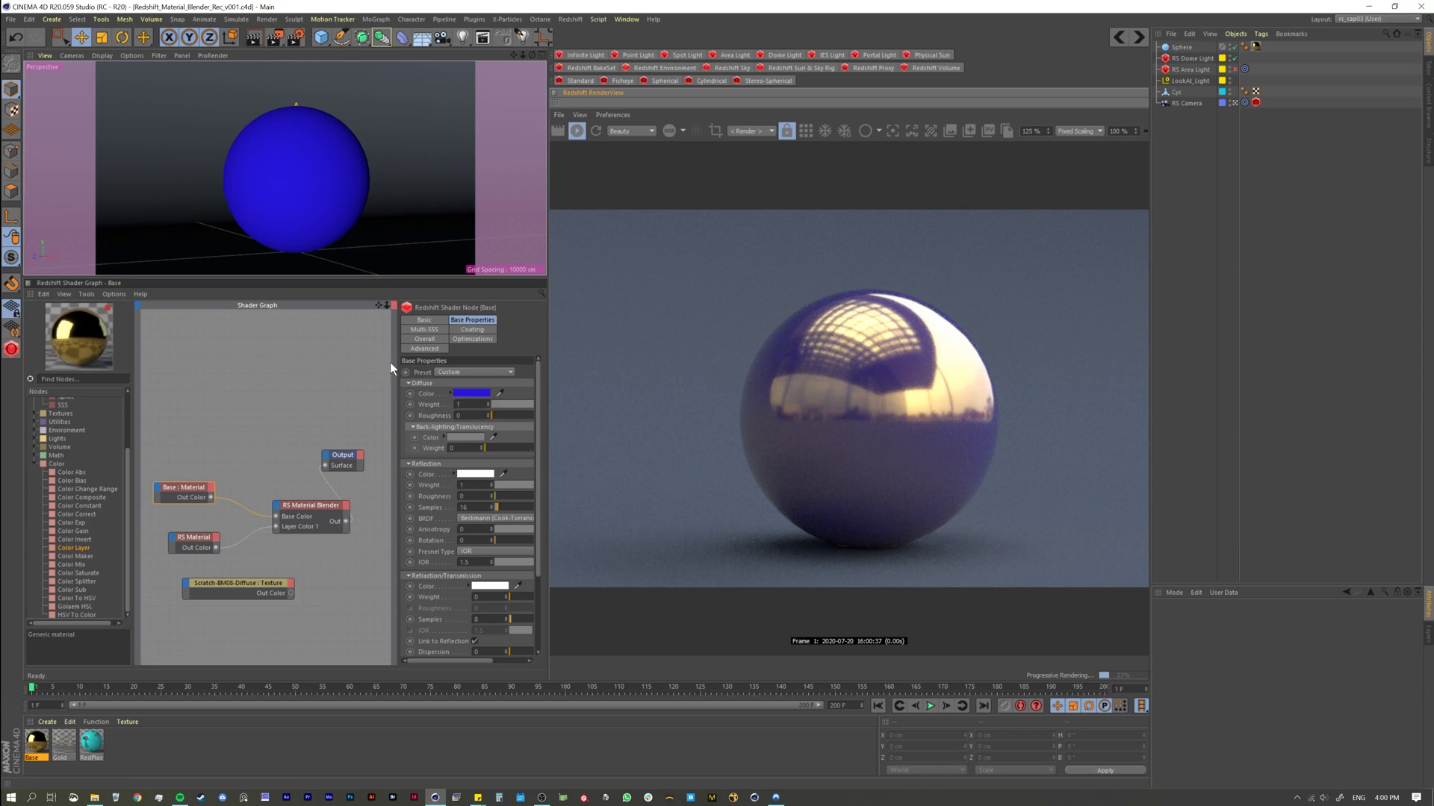
# Move the gold RS Material node closer under the Base material and set the Material Blender's Layer 1 Blend Color to black.
pyautogui.moveTo(203, 537); pyautogui.dragTo(196, 527)
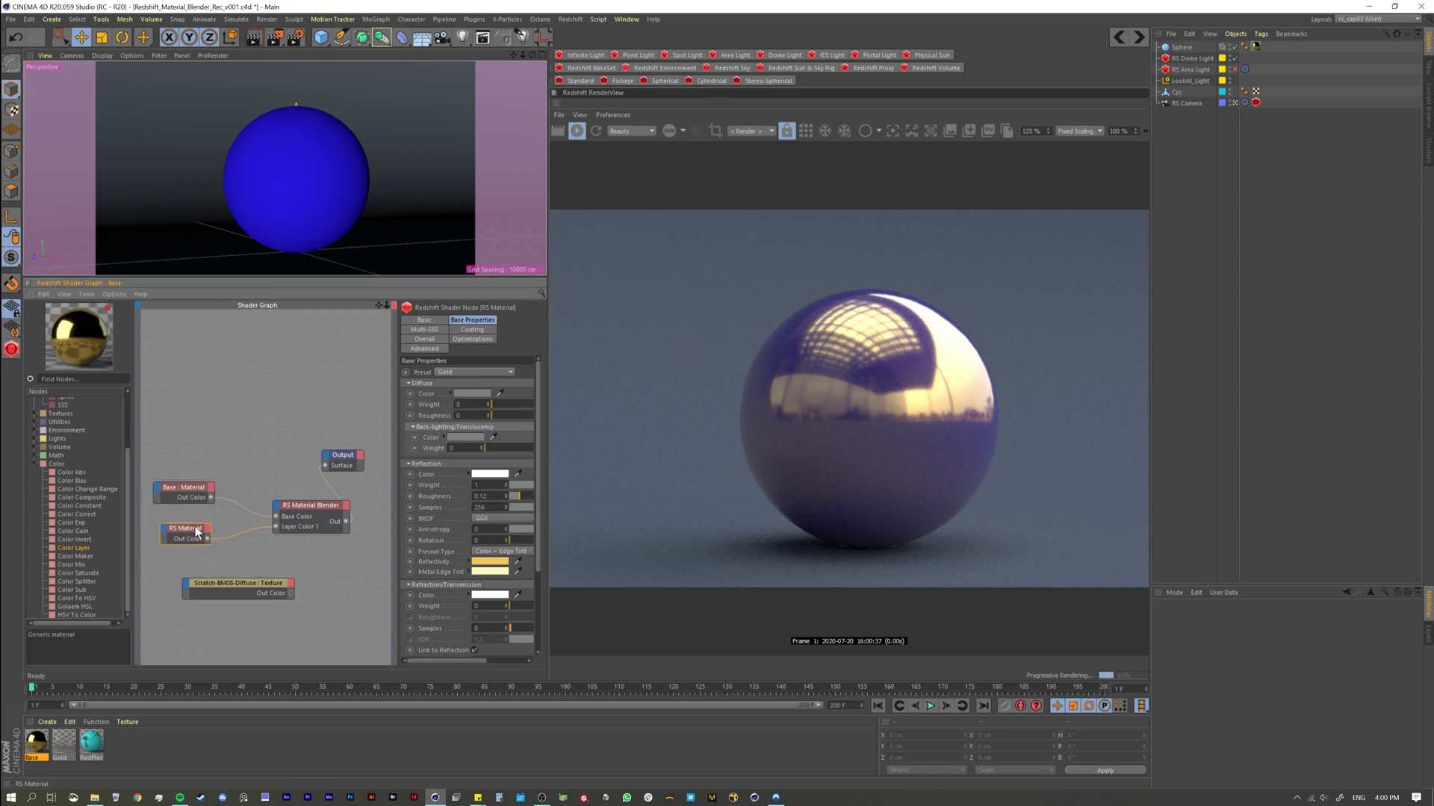
pyautogui.click(302, 503)
pyautogui.click(486, 356)
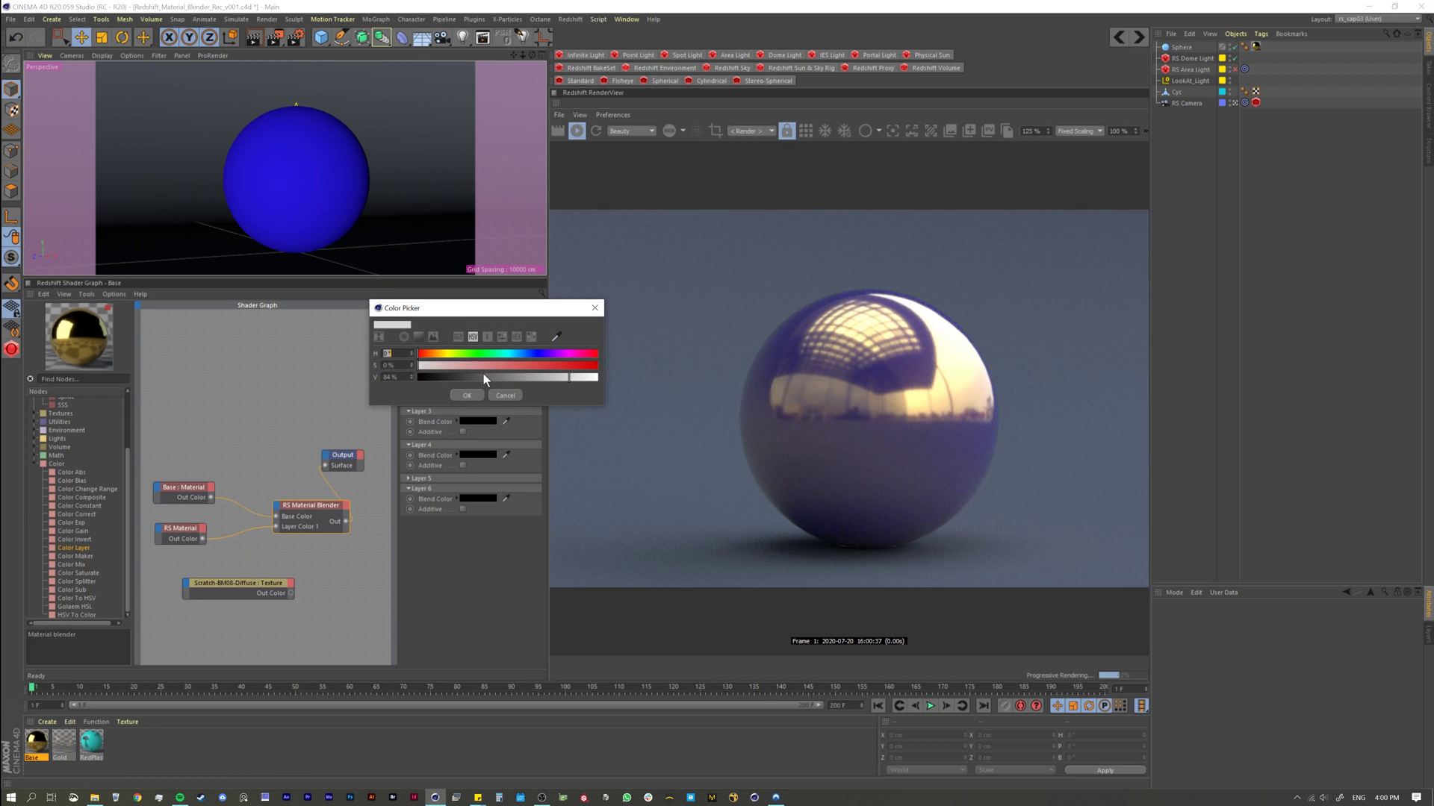
pyautogui.moveTo(535, 378); pyautogui.dragTo(405, 376)
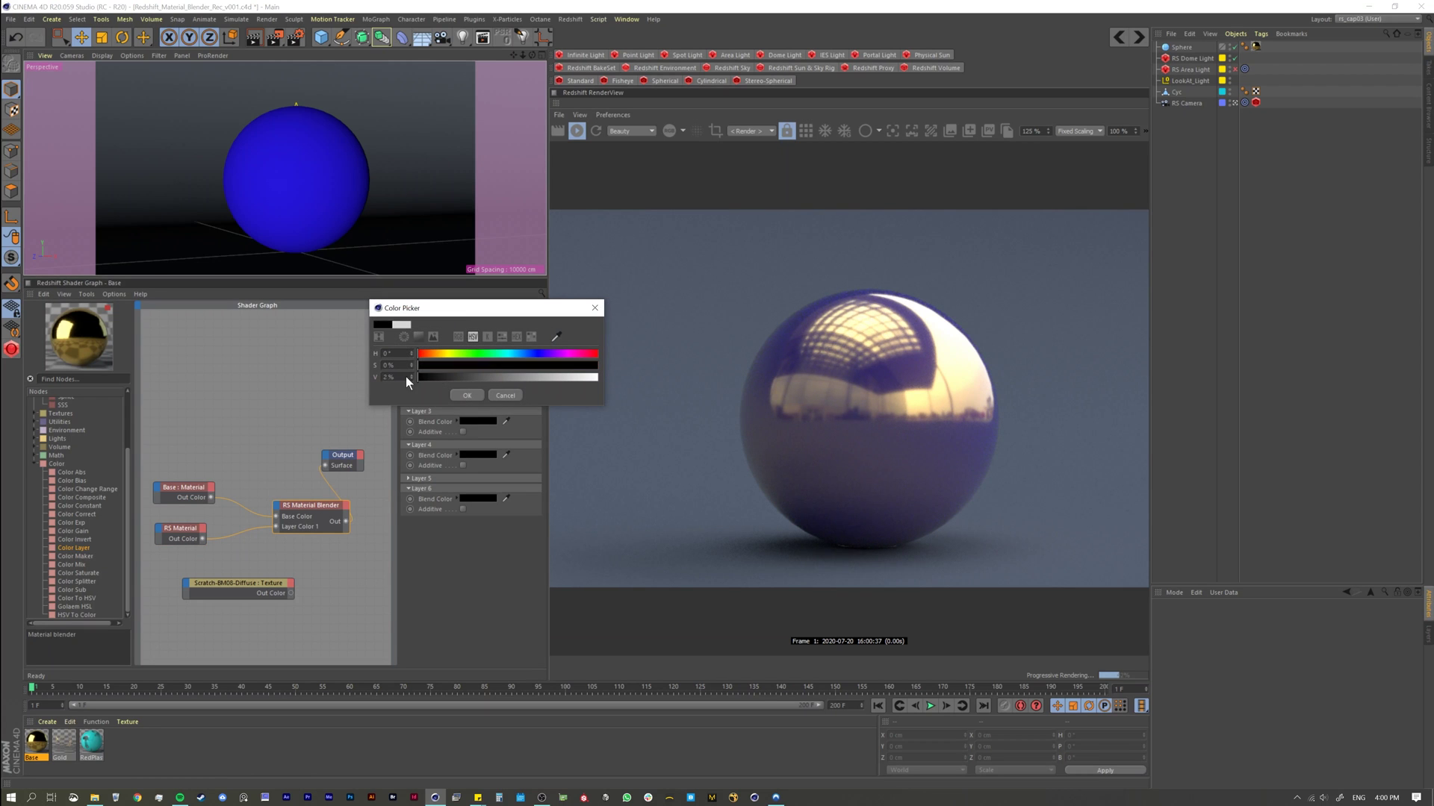
pyautogui.click(466, 396)
# Connect the Scratch-BM08-Diffuse texture to the Material Blender's Blend Color 1 and place it below the gold material.
pyautogui.moveTo(254, 581); pyautogui.dragTo(229, 573)
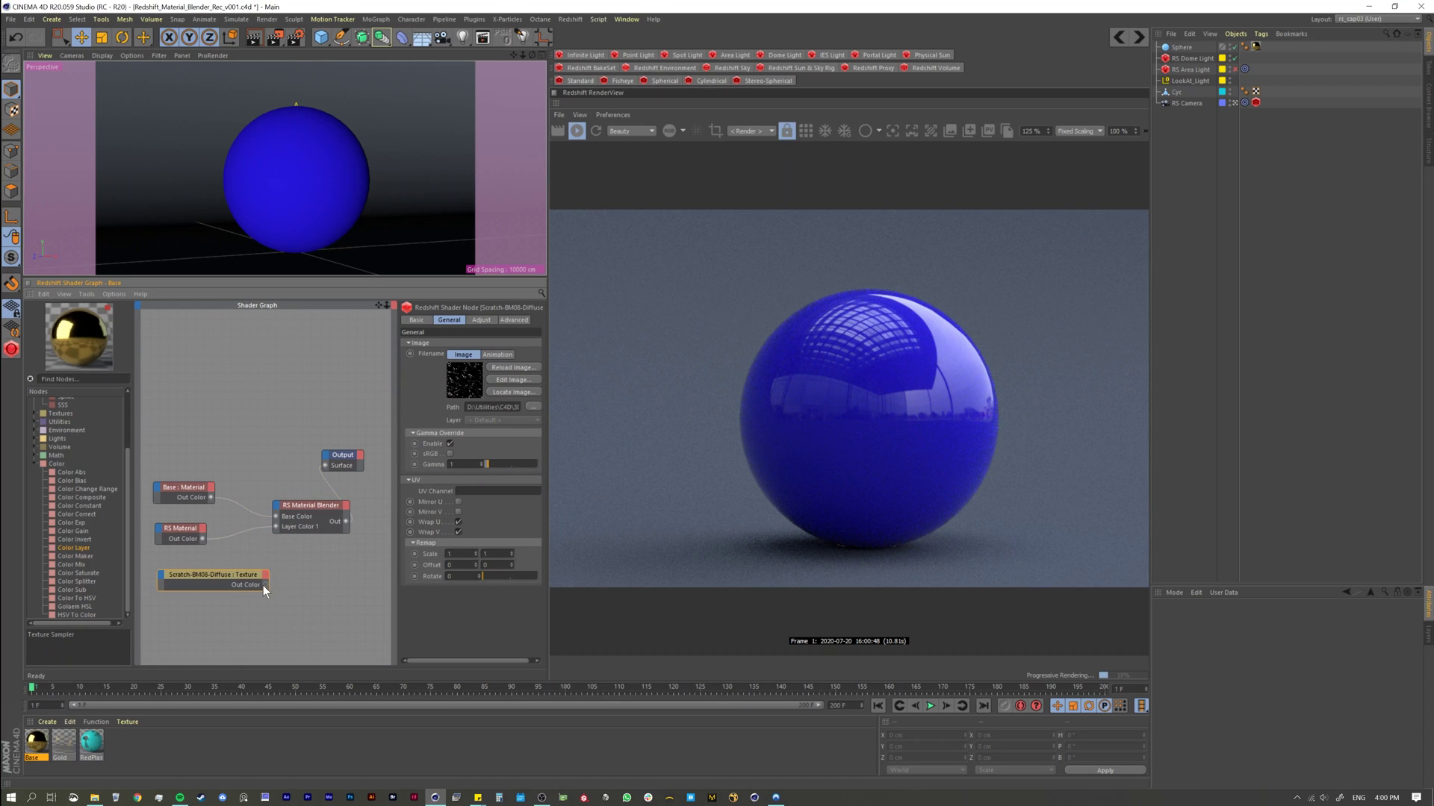
pyautogui.moveTo(275, 503); pyautogui.dragTo(276, 506)
pyautogui.moveTo(306, 523)
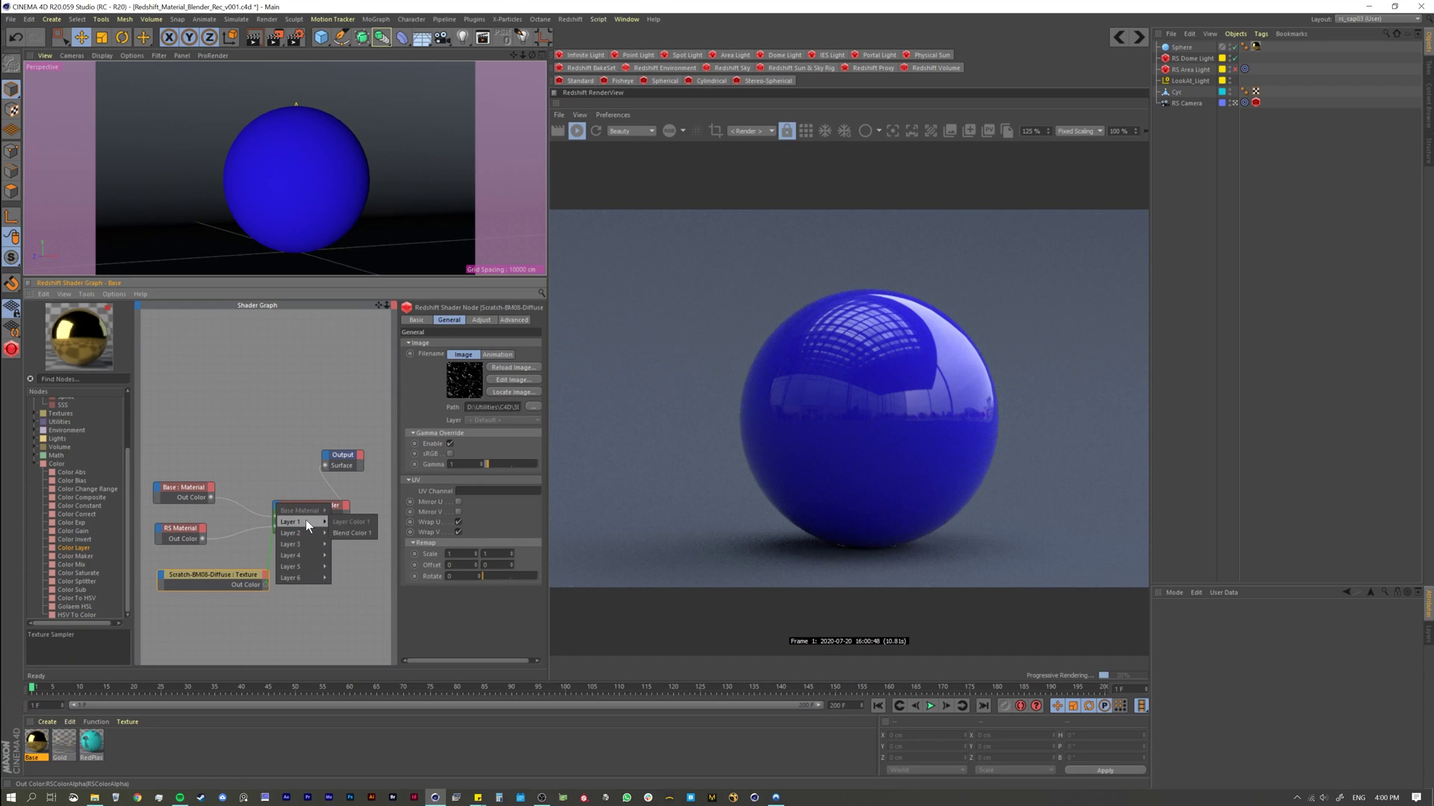
pyautogui.click(356, 533)
pyautogui.moveTo(245, 576); pyautogui.dragTo(232, 572)
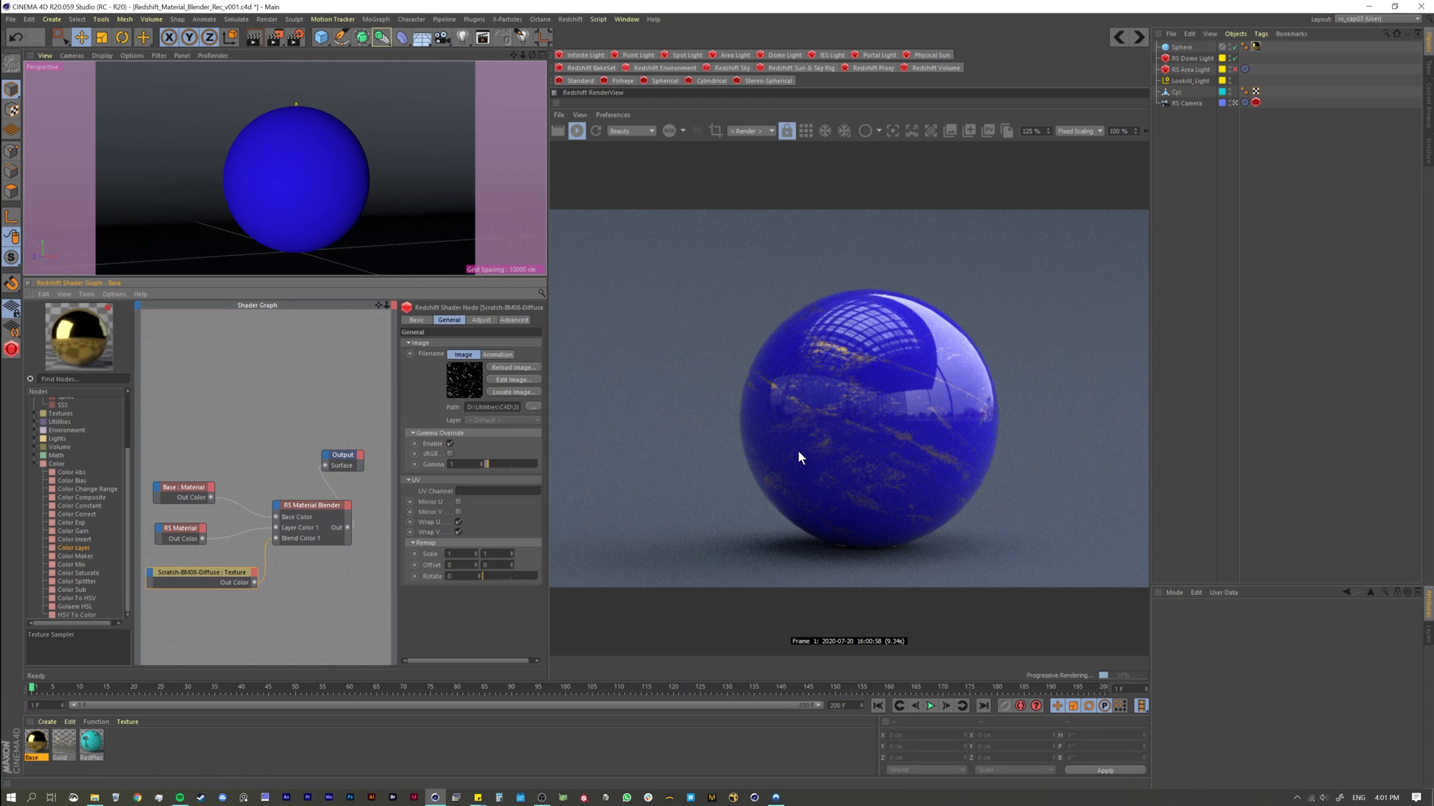
# Preview the scratch texture alone on the sphere through the Output, and restore the Material Blender as the Output's surface.
pyautogui.keyDown('ctrl'); pyautogui.keyDown('shift'); pyautogui.click(223, 577); pyautogui.keyUp('shift'); pyautogui.keyUp('ctrl')
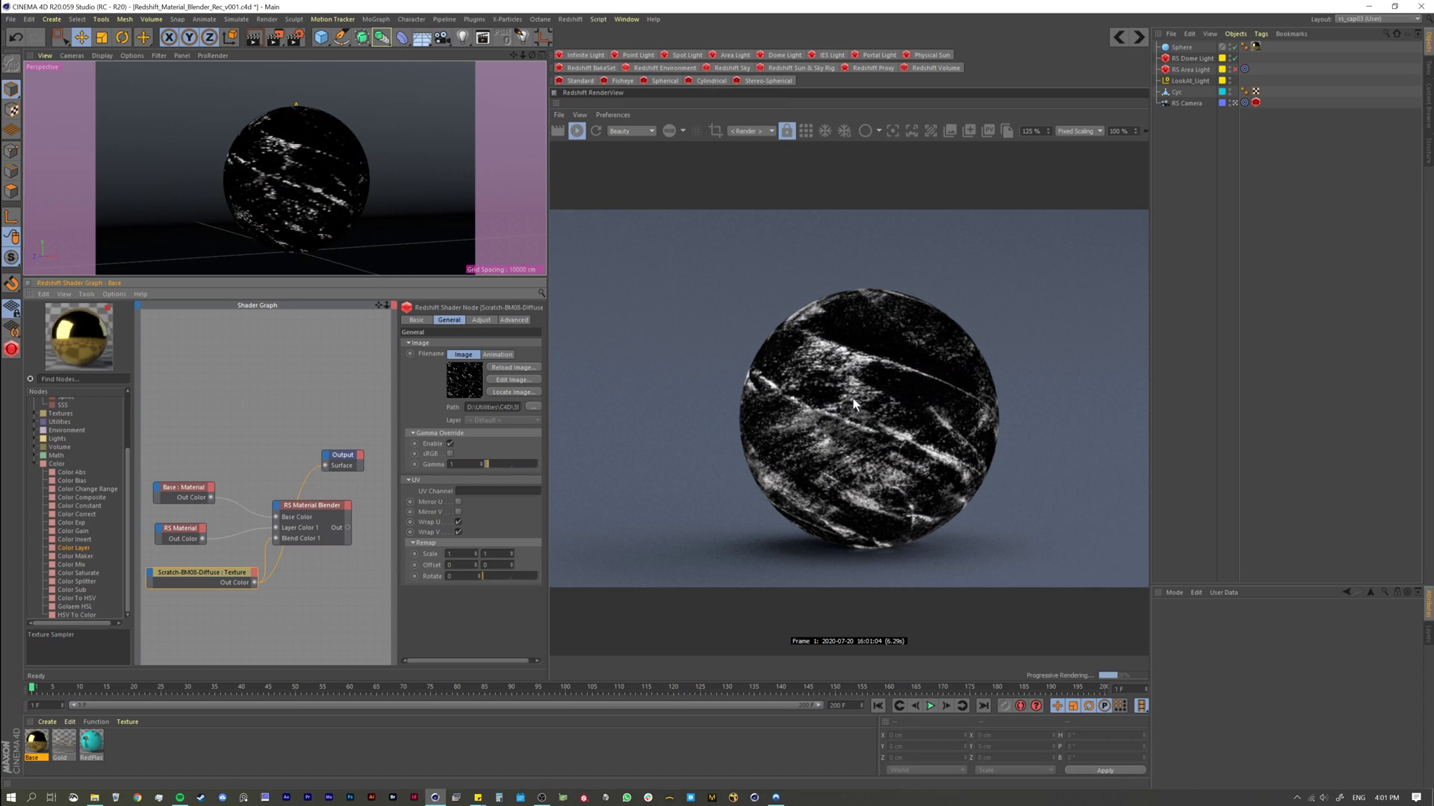
pyautogui.moveTo(296, 517)
pyautogui.mouseDown()
pyautogui.moveTo(308, 505)
pyautogui.moveTo(319, 516)
pyautogui.mouseUp()
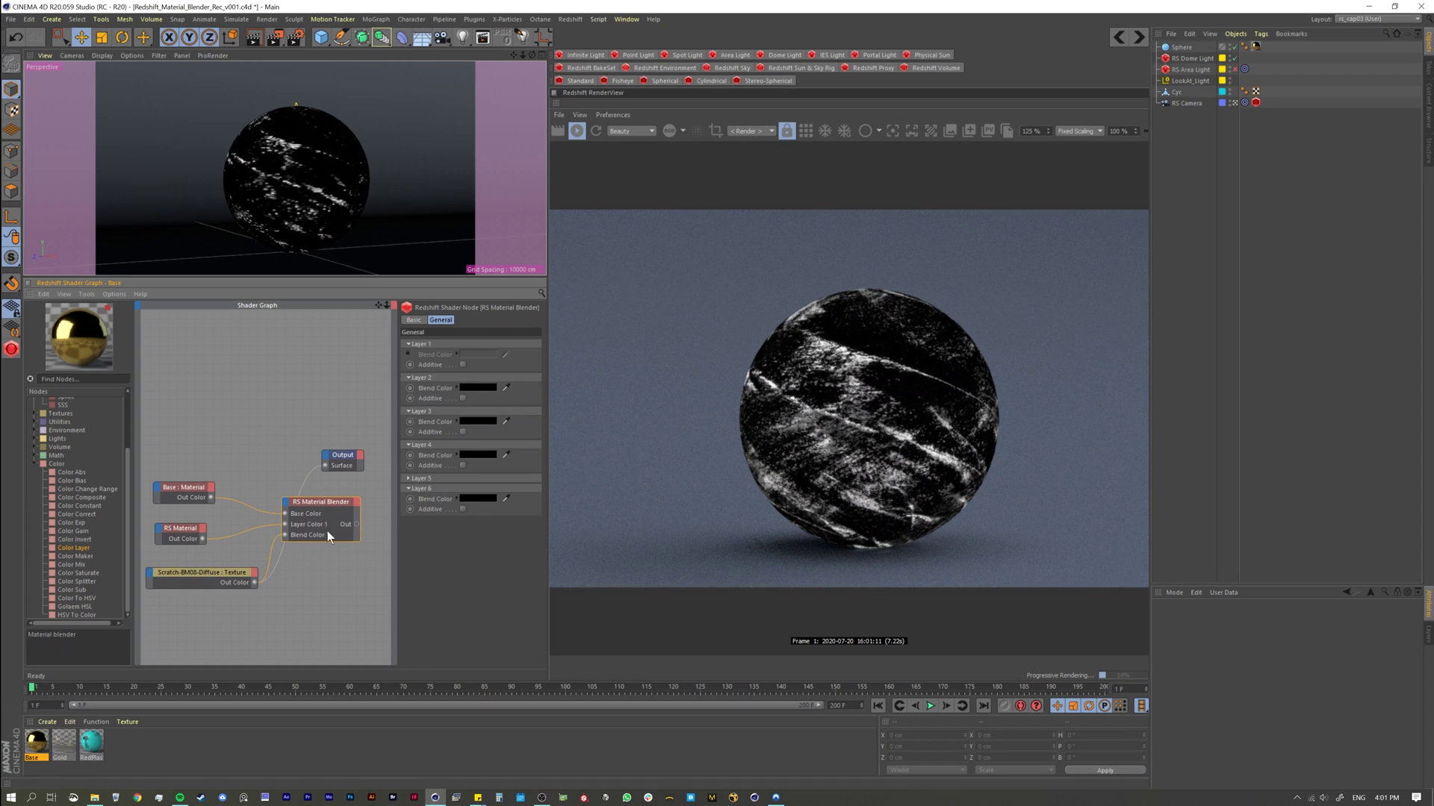
pyautogui.click(849, 364)
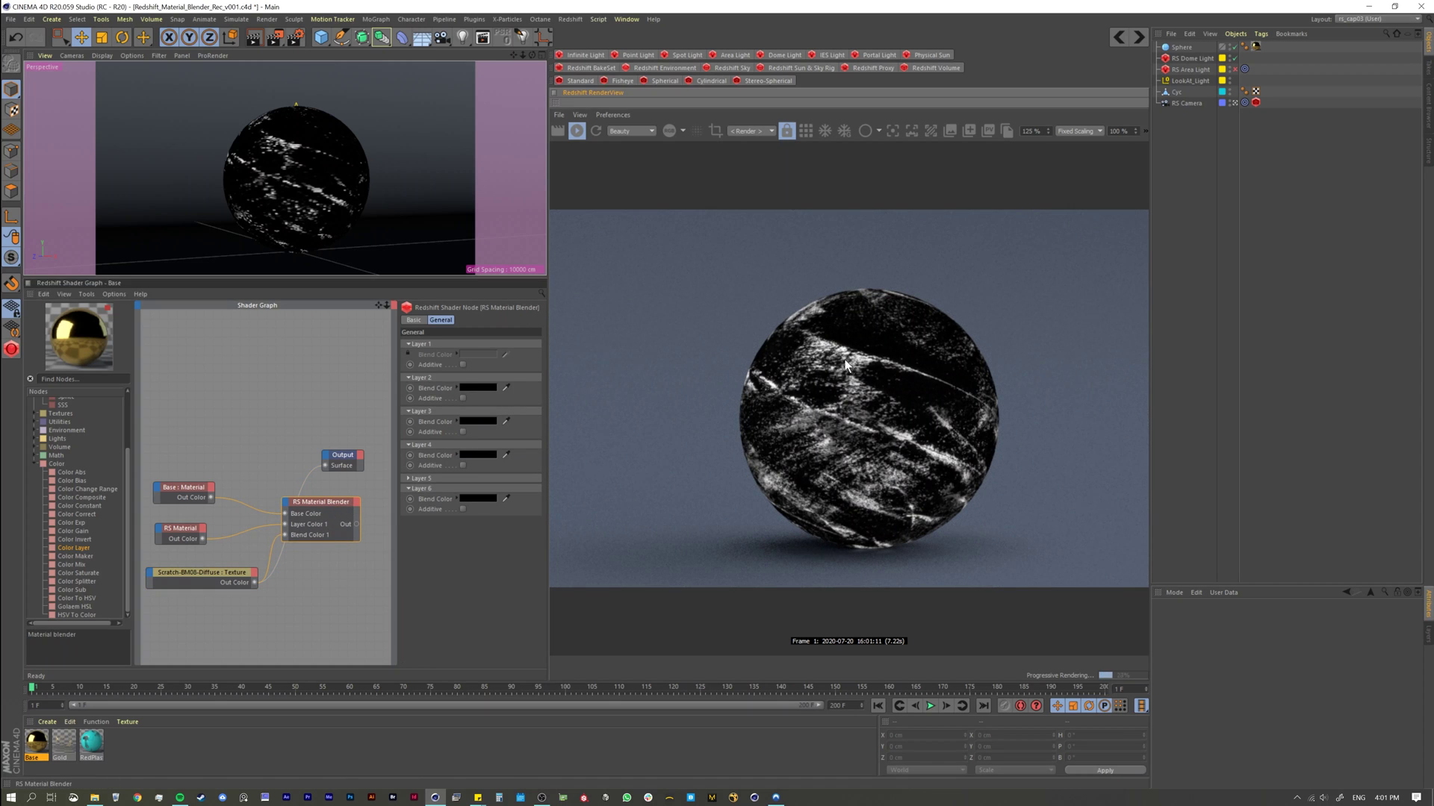
pyautogui.click(345, 499)
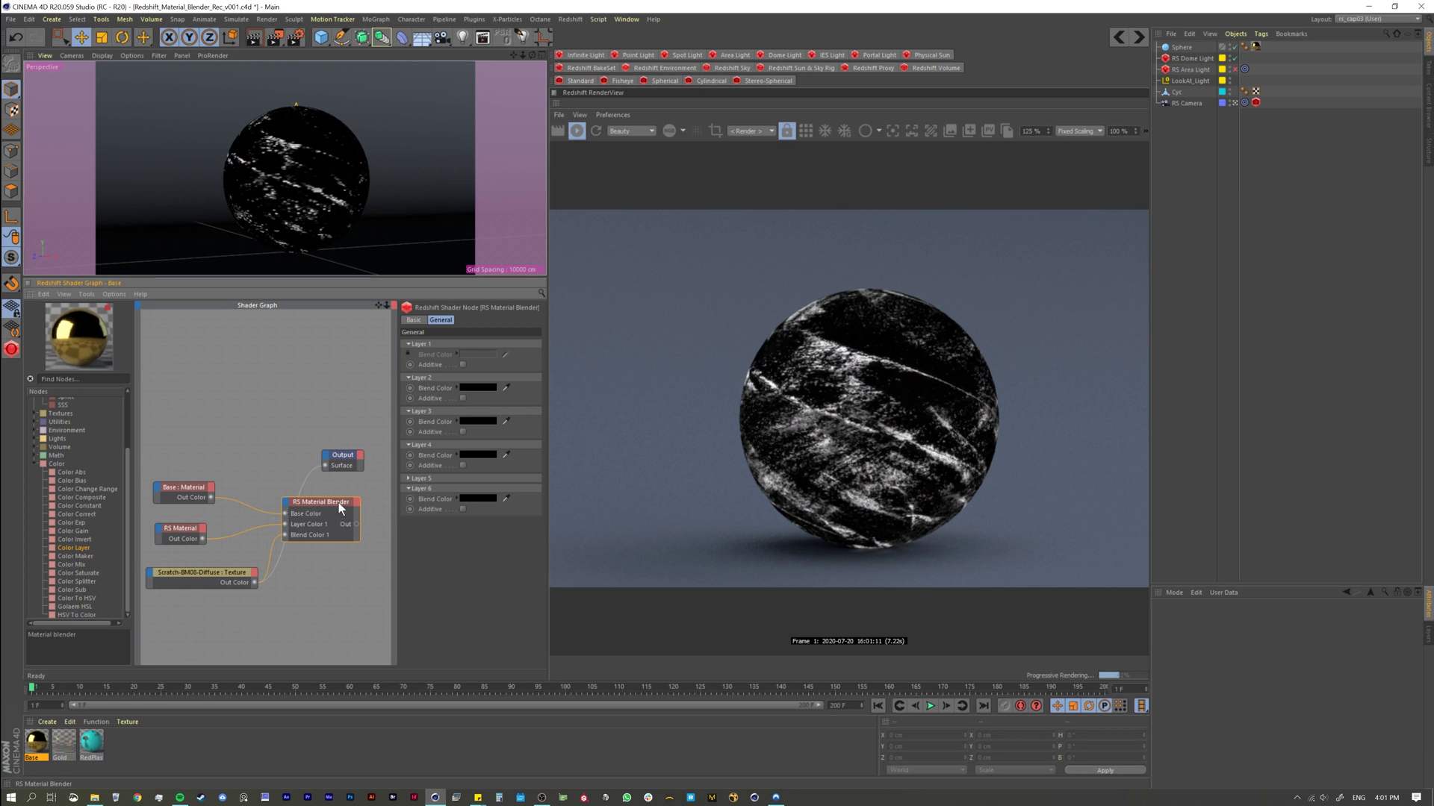
pyautogui.moveTo(344, 502); pyautogui.dragTo(331, 506)
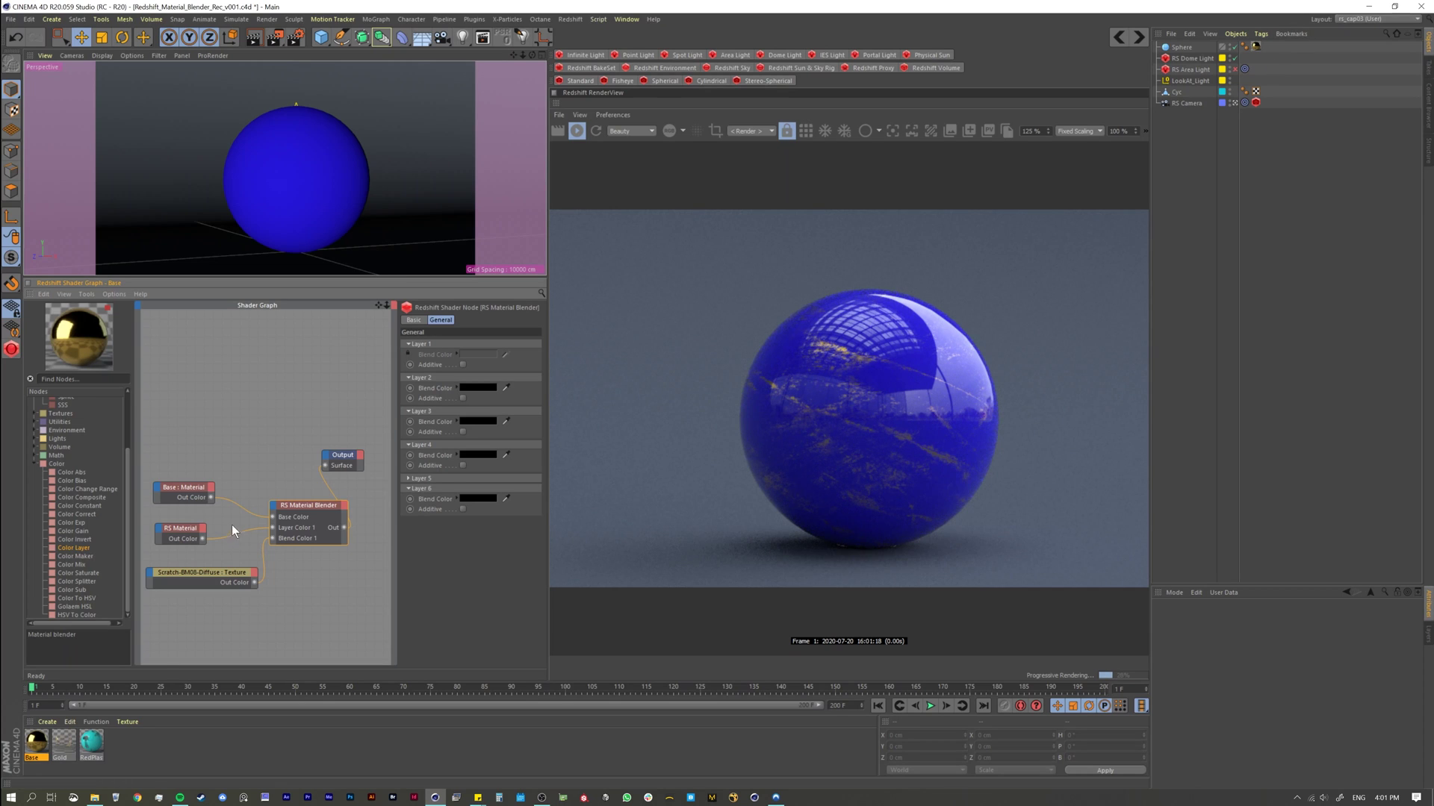
# Move the scratch texture node farther away from the Material Blender to open up the graph layout.
pyautogui.moveTo(207, 493); pyautogui.dragTo(257, 432, button='middle')
pyautogui.moveTo(233, 521); pyautogui.dragTo(204, 521)
pyautogui.click(350, 452)
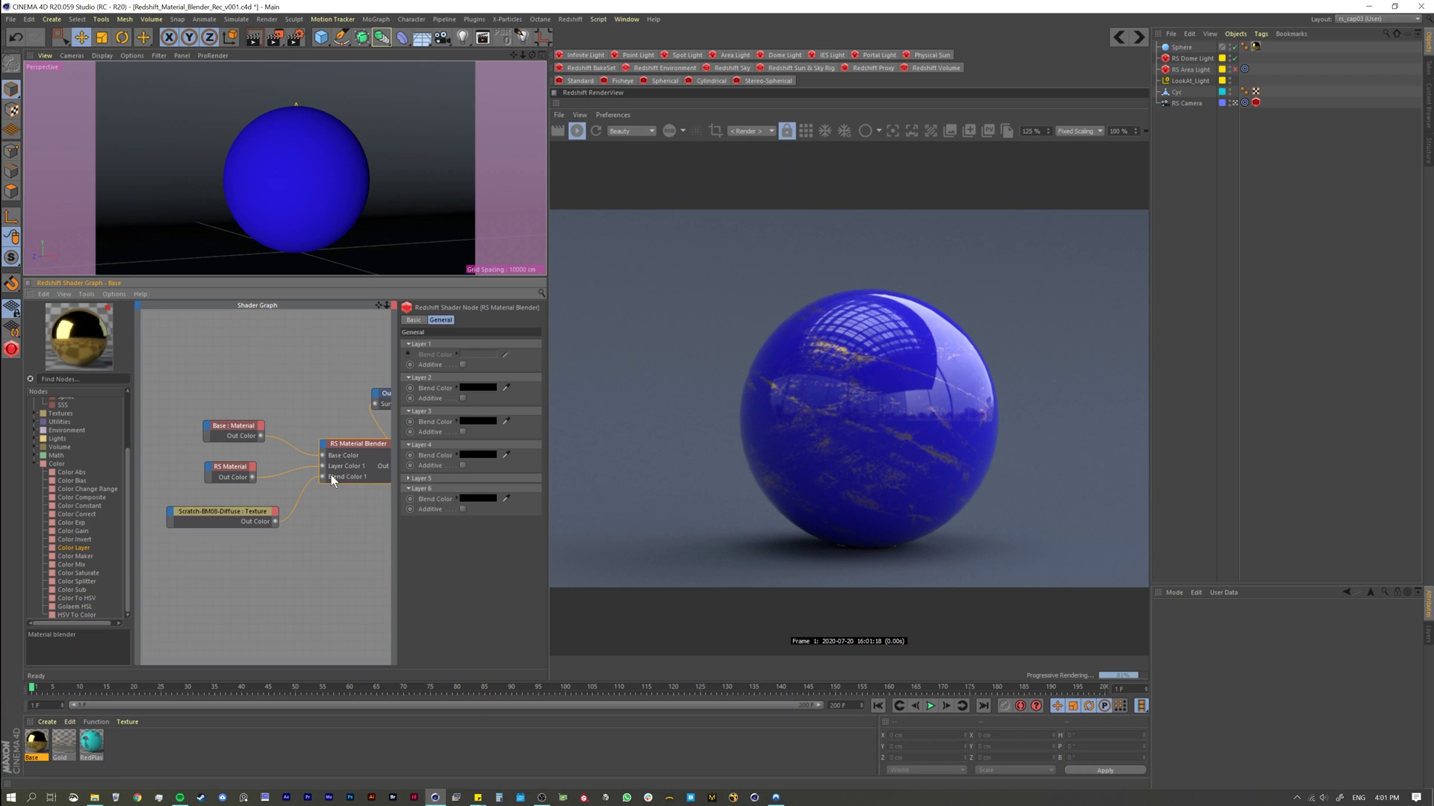
pyautogui.moveTo(271, 481); pyautogui.dragTo(230, 459, button='middle')
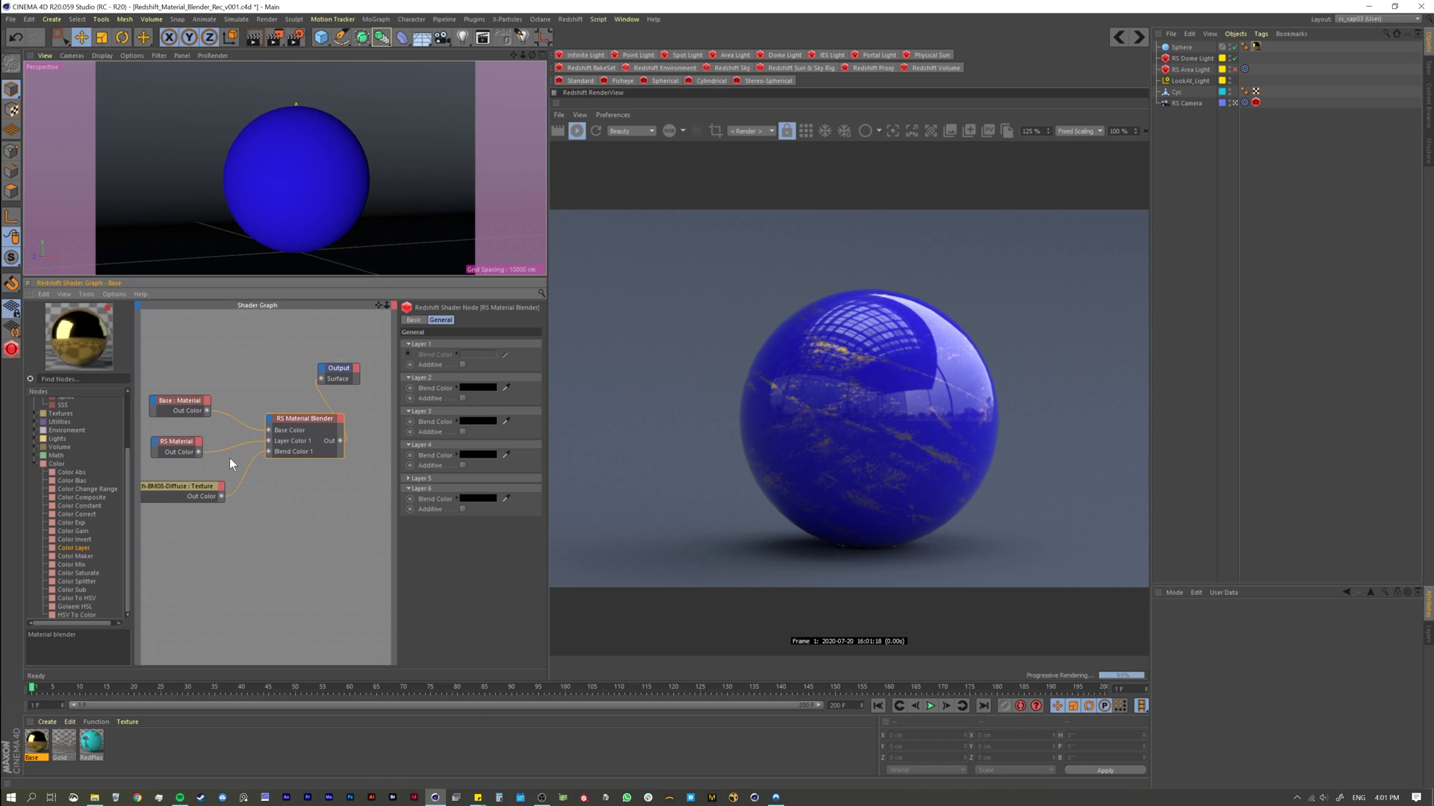
# Open the RedPlastic material and cut the Smudge-BM08-AO texture out of its graph, leaving the Base material wired to the Output.
pyautogui.click(94, 750)
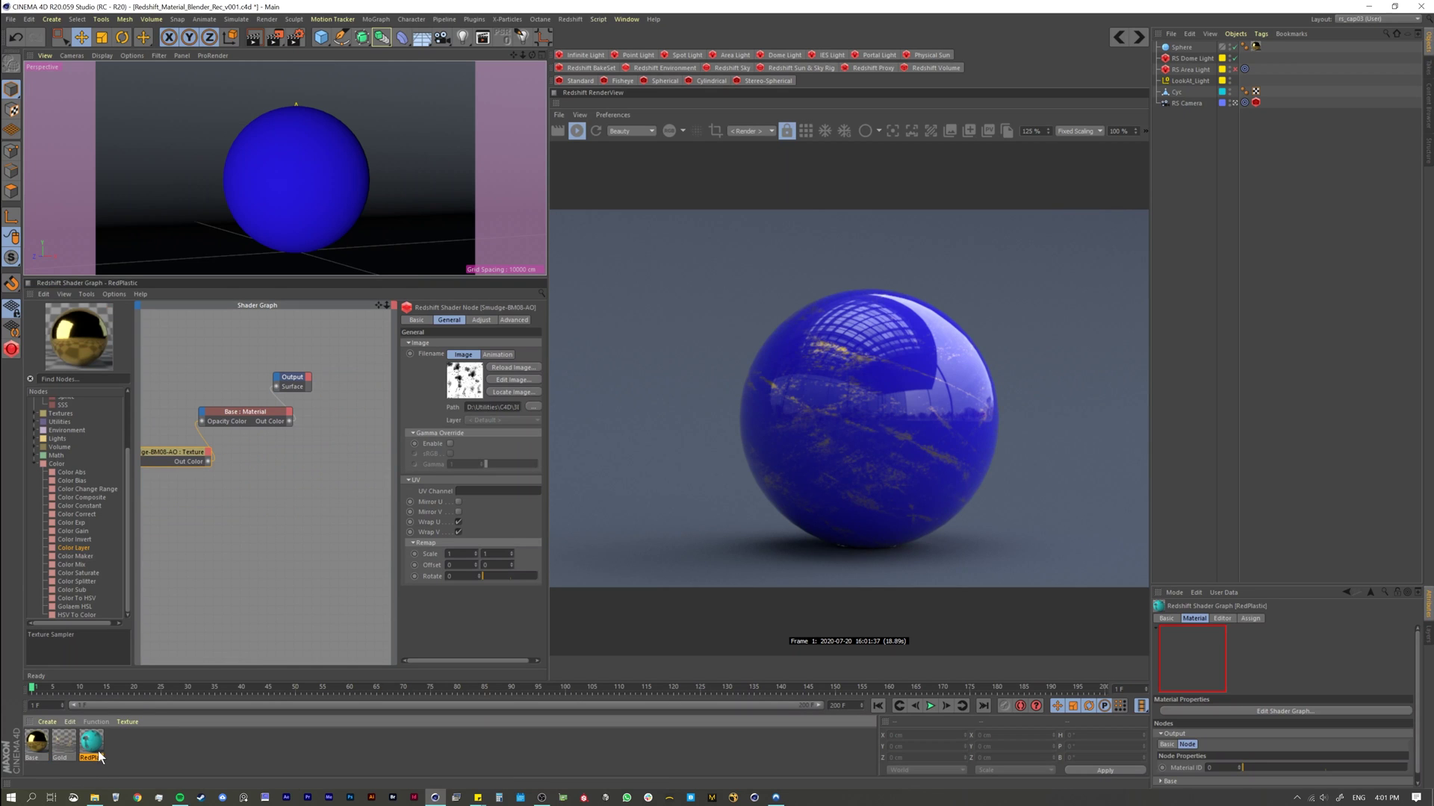
pyautogui.click(199, 459)
pyautogui.click(227, 415)
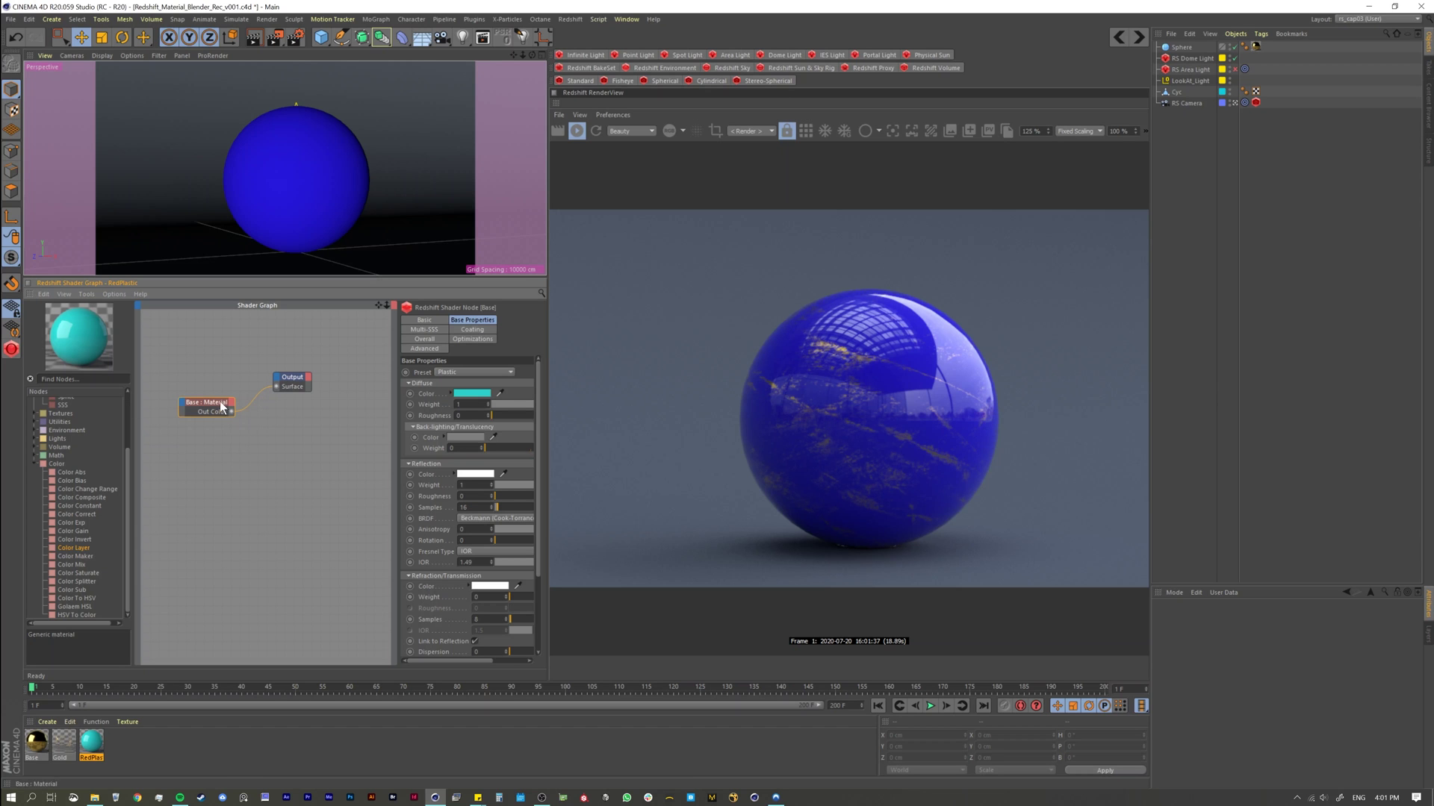
# Add the RedPlastic material to the Base graph as a reference node and connect it to the blender's Layer Color 2.
pyautogui.click(38, 742)
pyautogui.moveTo(209, 585); pyautogui.dragTo(270, 419)
pyautogui.click(212, 569)
pyautogui.moveTo(307, 448)
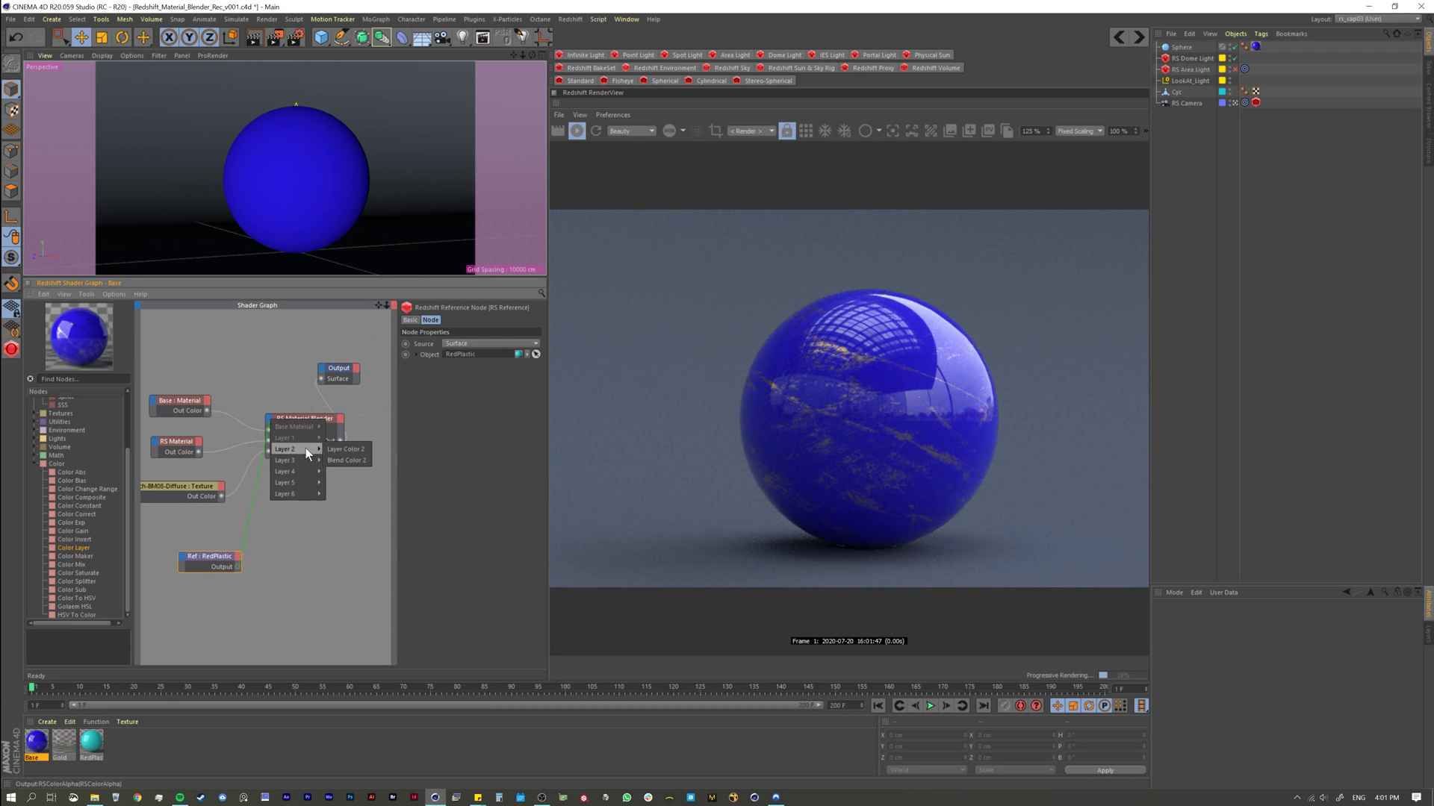
pyautogui.click(344, 449)
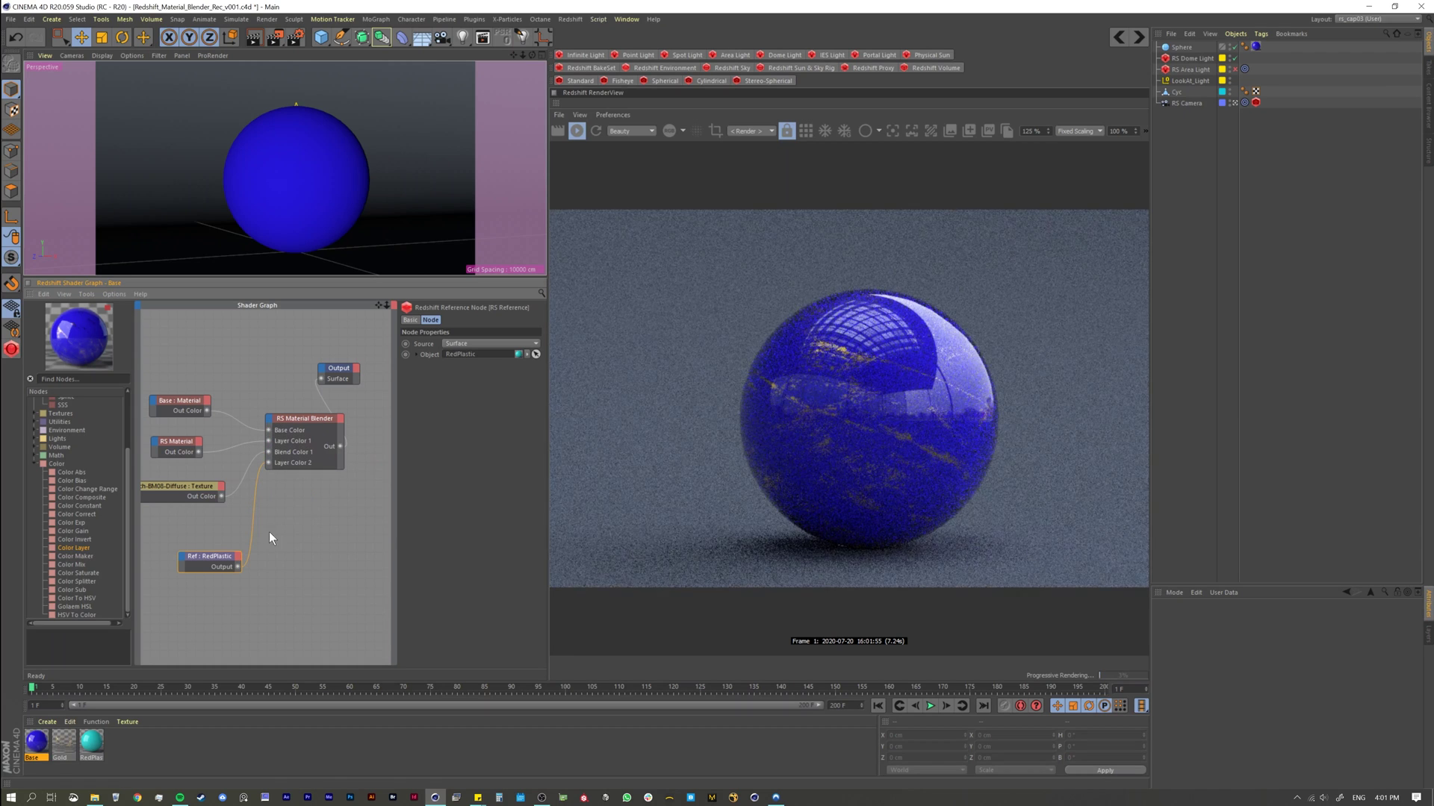
# Set the Material Blender's Layer 2 Blend Color to a light grey with a brightness value of 91%.
pyautogui.click(327, 437)
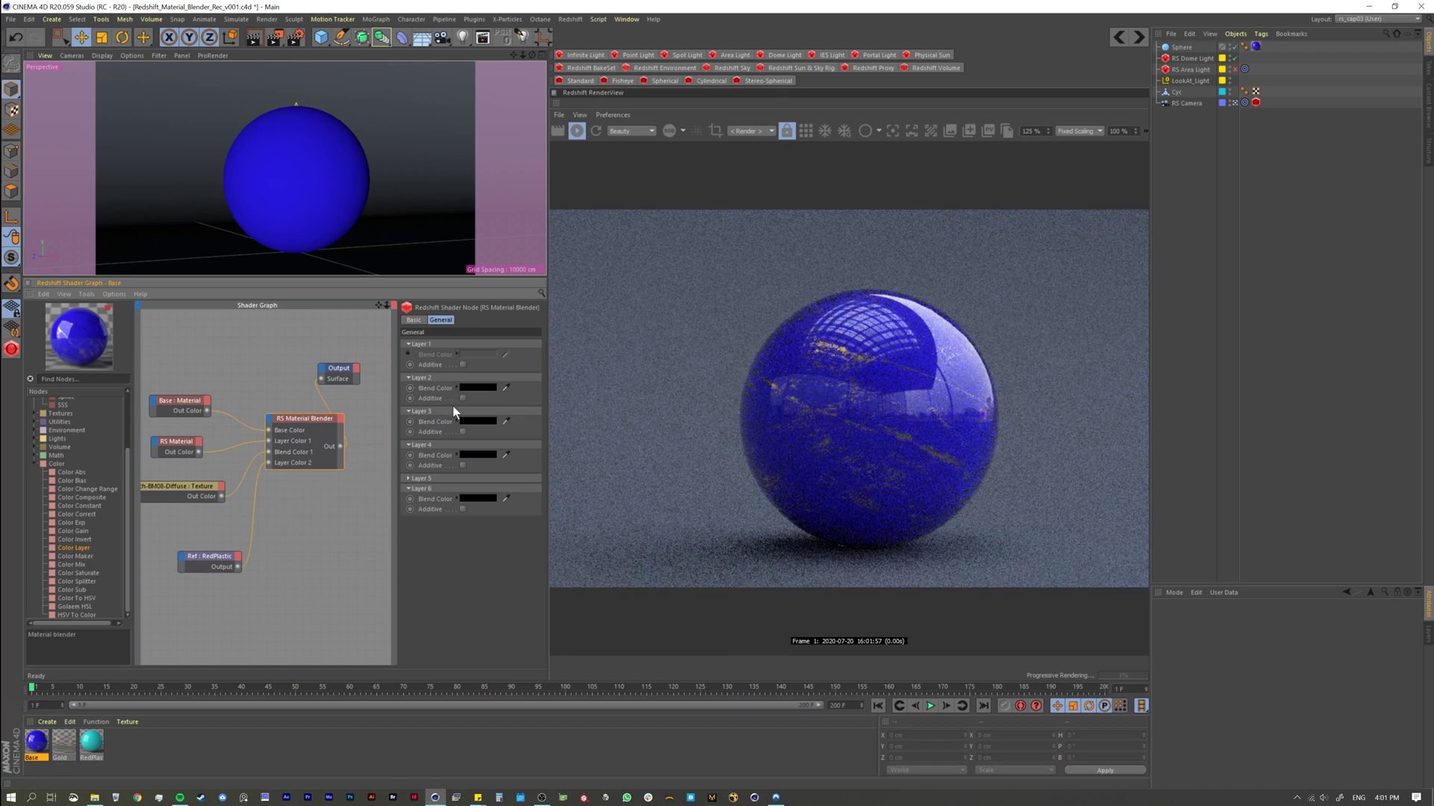
pyautogui.click(479, 388)
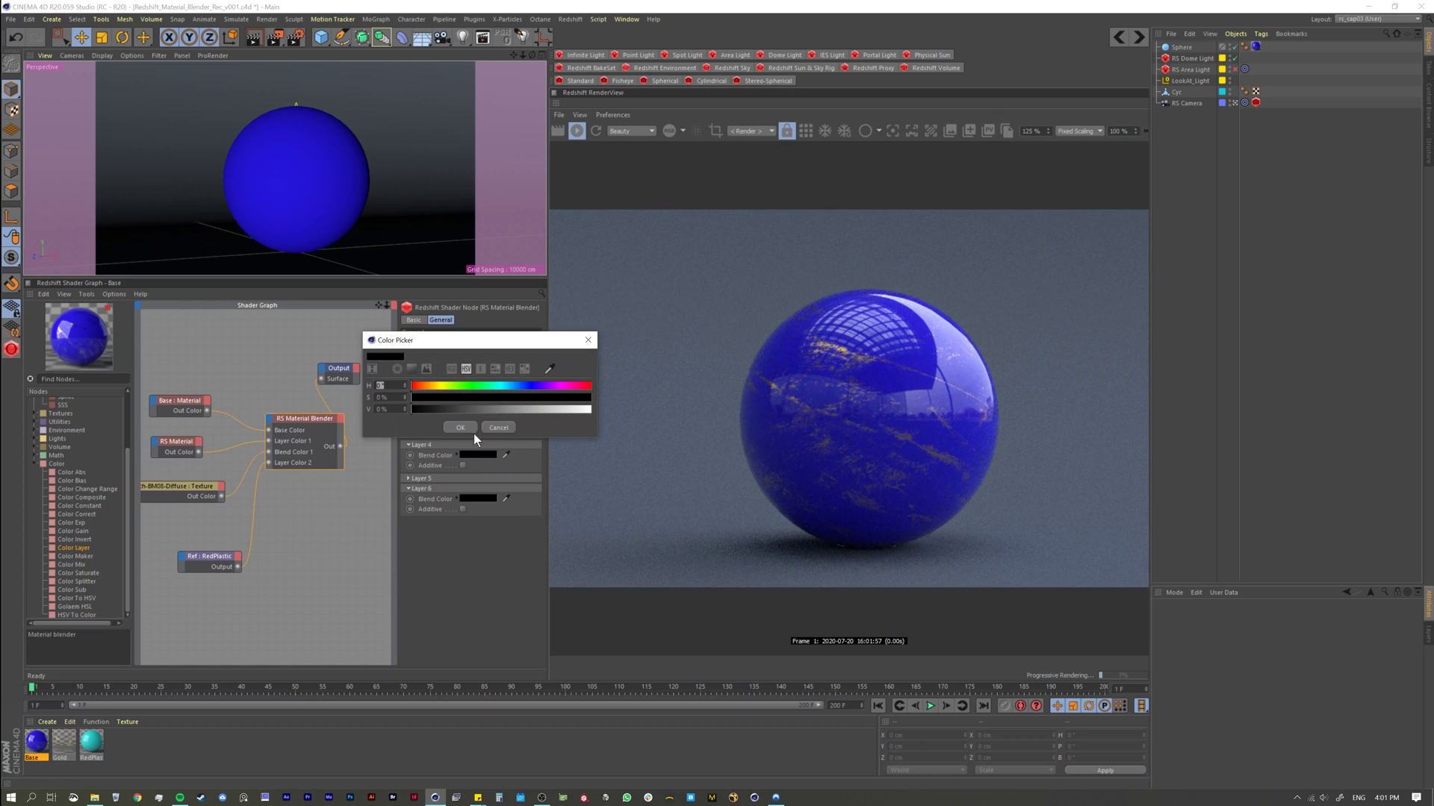
pyautogui.hotkey('ctrl', 'v')
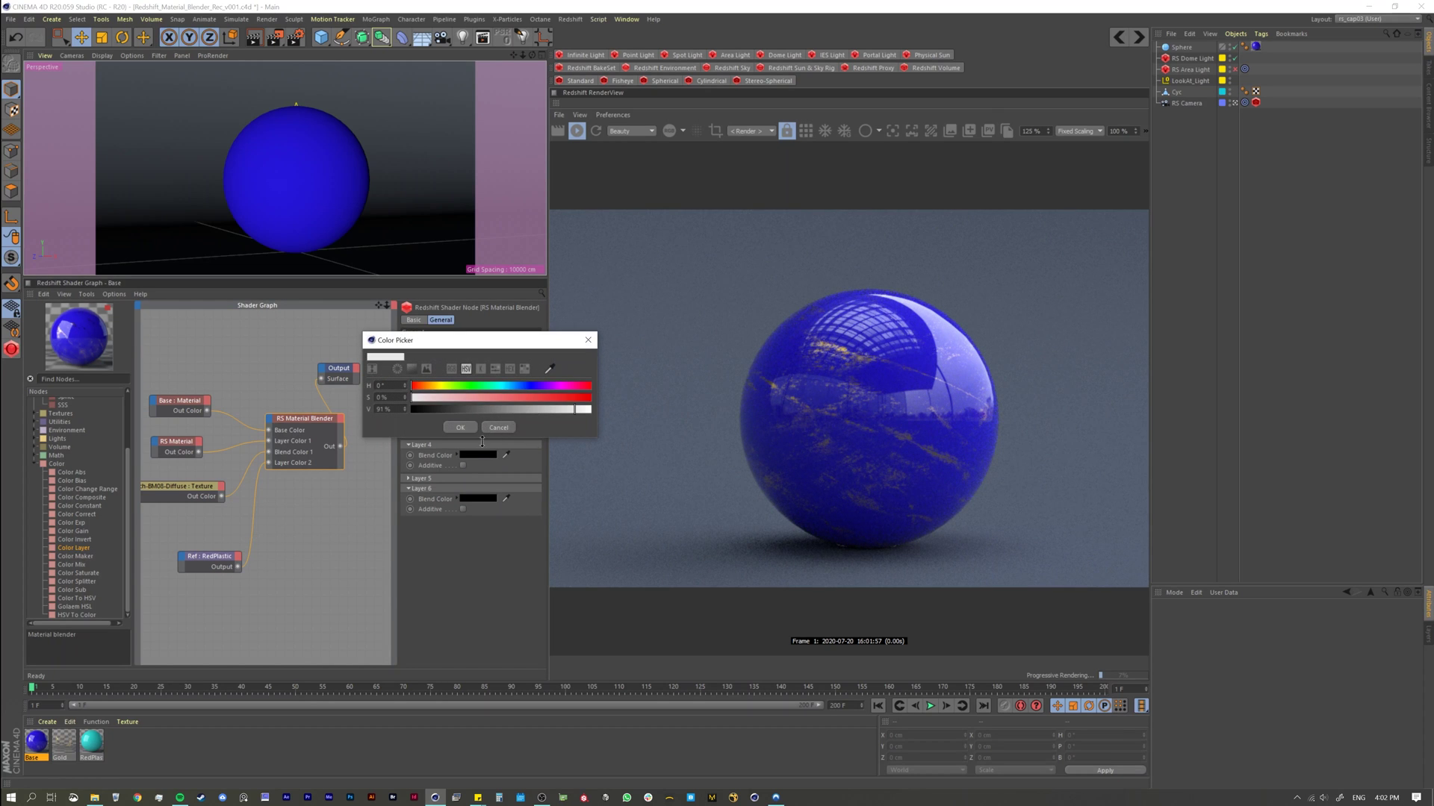
pyautogui.press('Return')
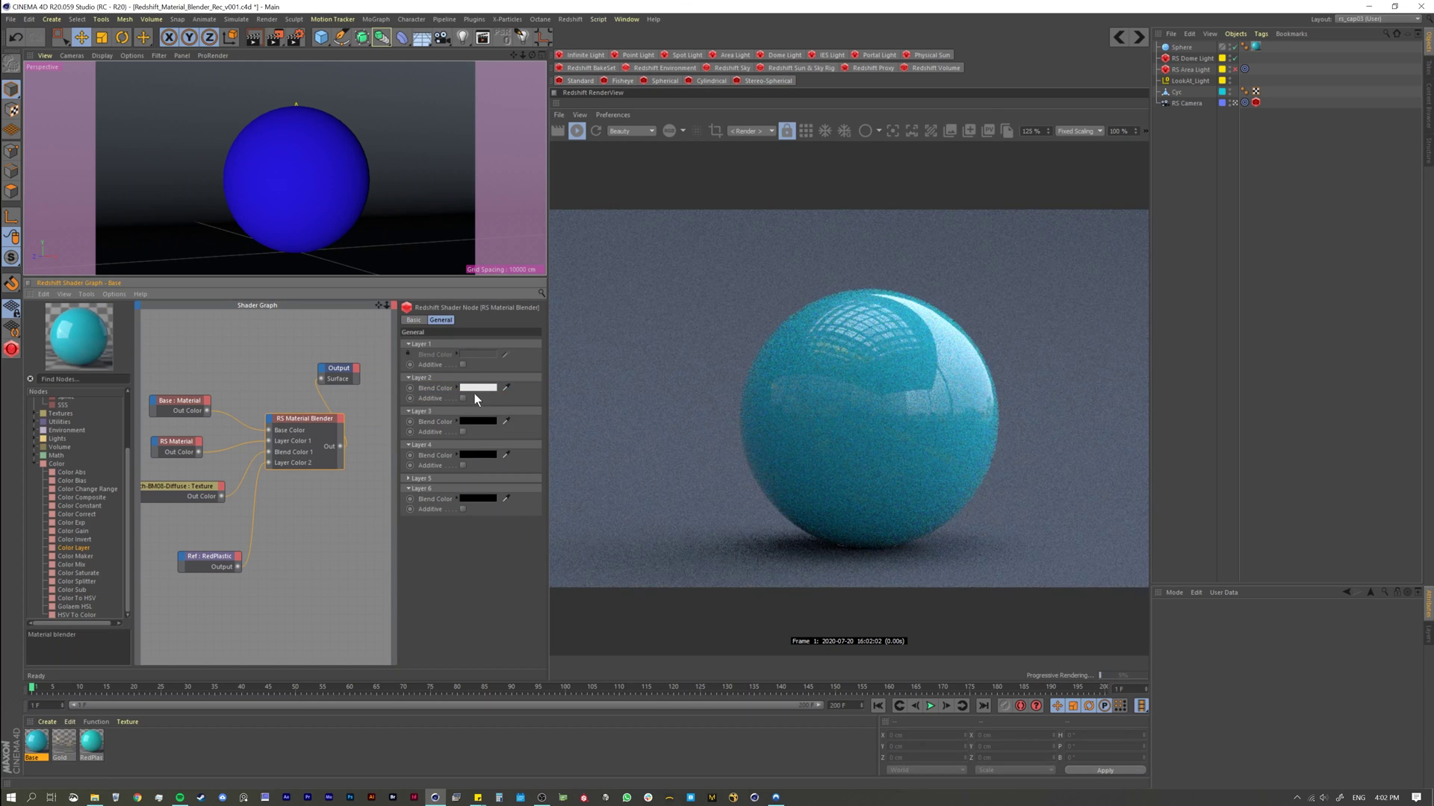
# Reset the Material Blender's Layer 2 Blend Color to black.
pyautogui.click(480, 419)
pyautogui.hotkey('ctrl', 'v')
pyautogui.press('Return')
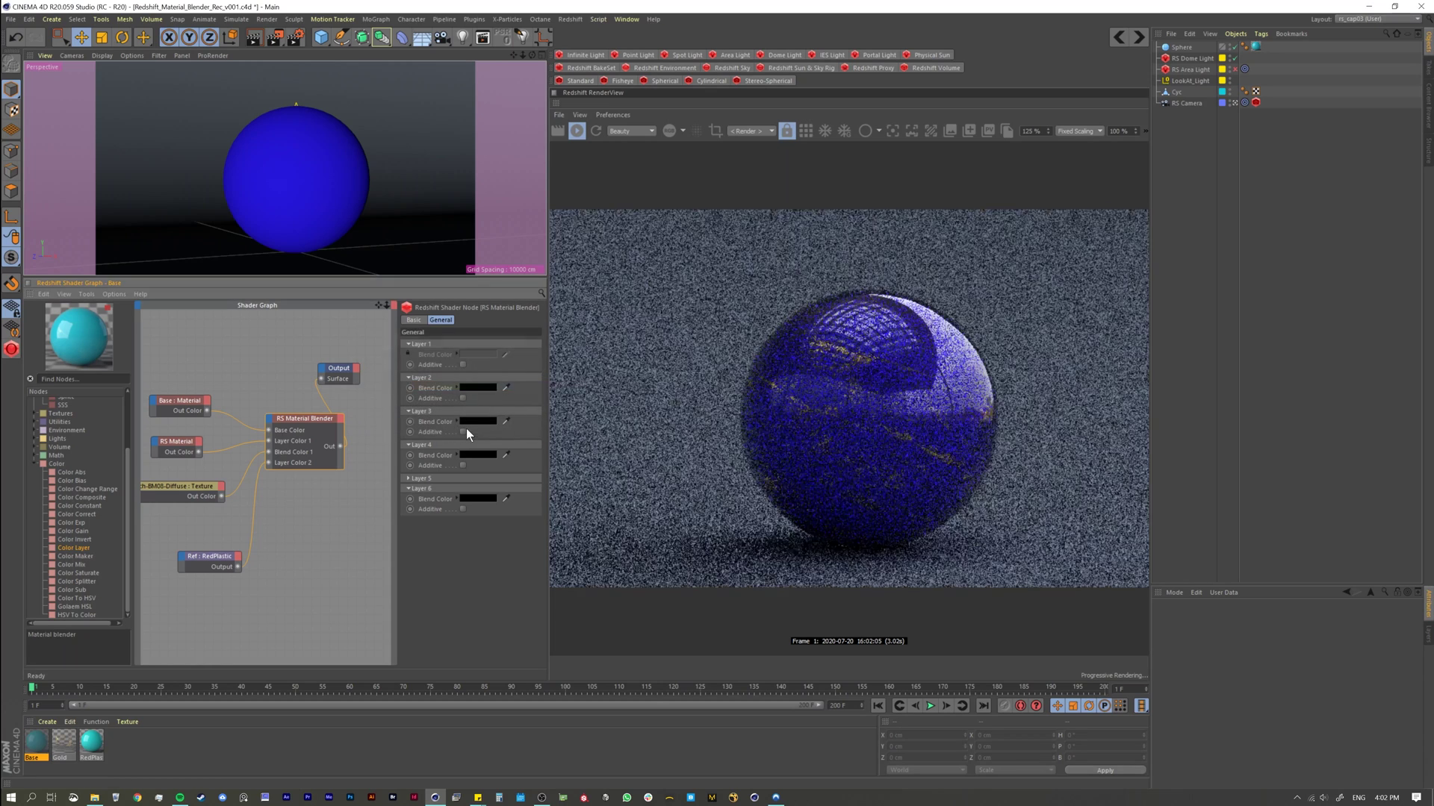
# Paste the Smudge-BM08-AO texture into the Base graph, connect it to Blend Color 2, and shift the RedPlastic reference clear of it.
pyautogui.moveTo(182, 478)
pyautogui.mouseDown()
pyautogui.moveTo(212, 593)
pyautogui.moveTo(245, 568)
pyautogui.moveTo(279, 577)
pyautogui.mouseUp()
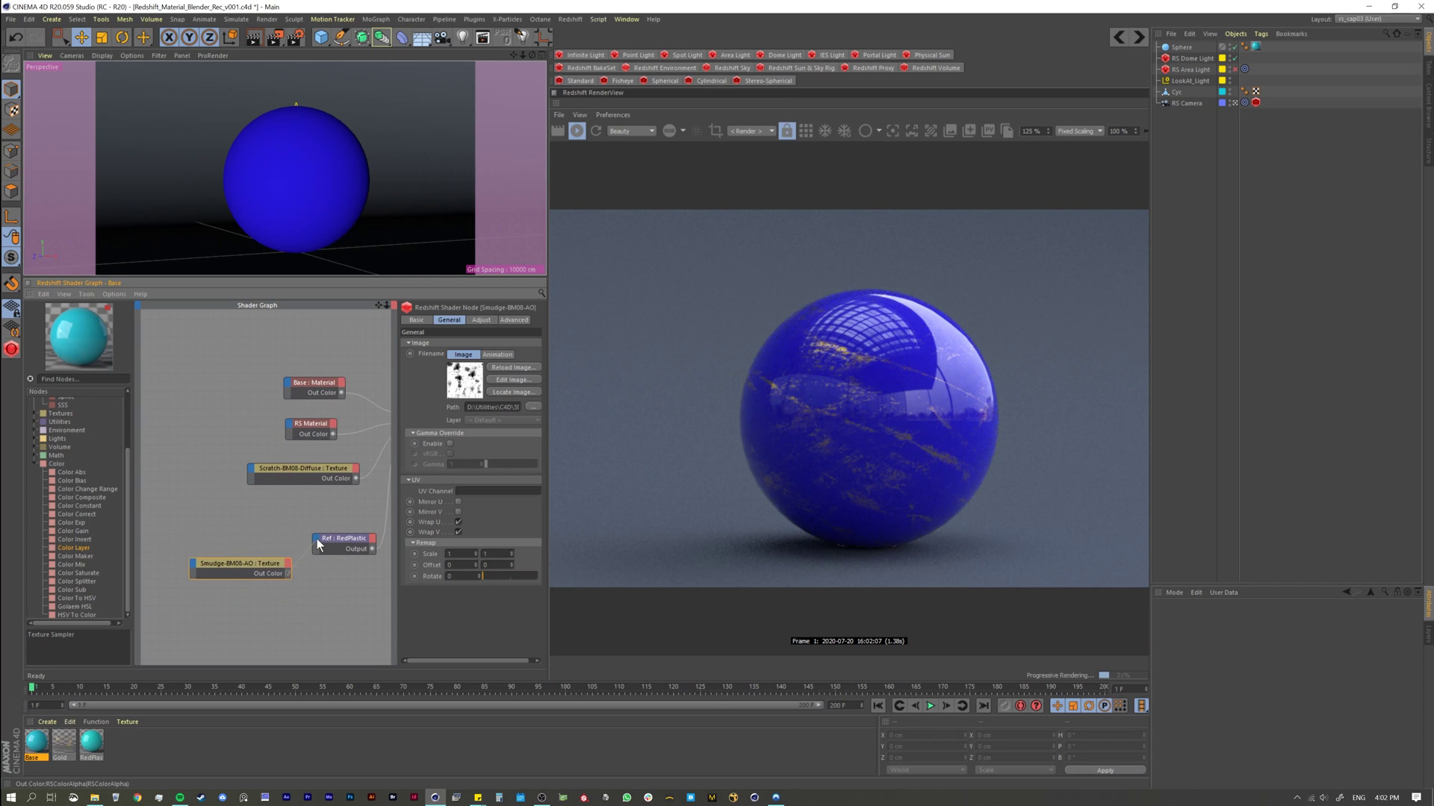
pyautogui.moveTo(249, 507); pyautogui.dragTo(184, 511, button='middle')
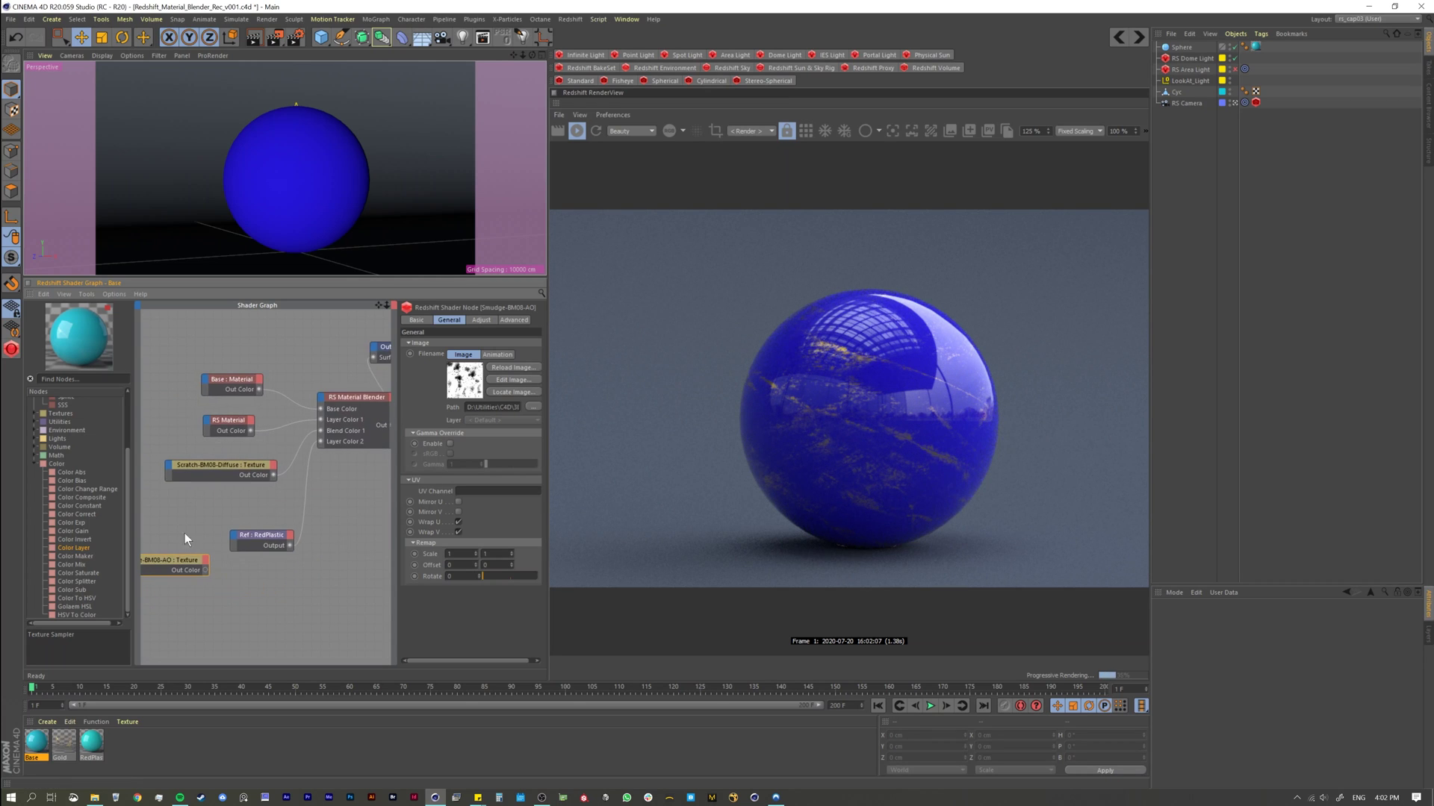
pyautogui.moveTo(204, 570)
pyautogui.mouseDown()
pyautogui.moveTo(322, 397)
pyautogui.moveTo(396, 441)
pyautogui.mouseUp()
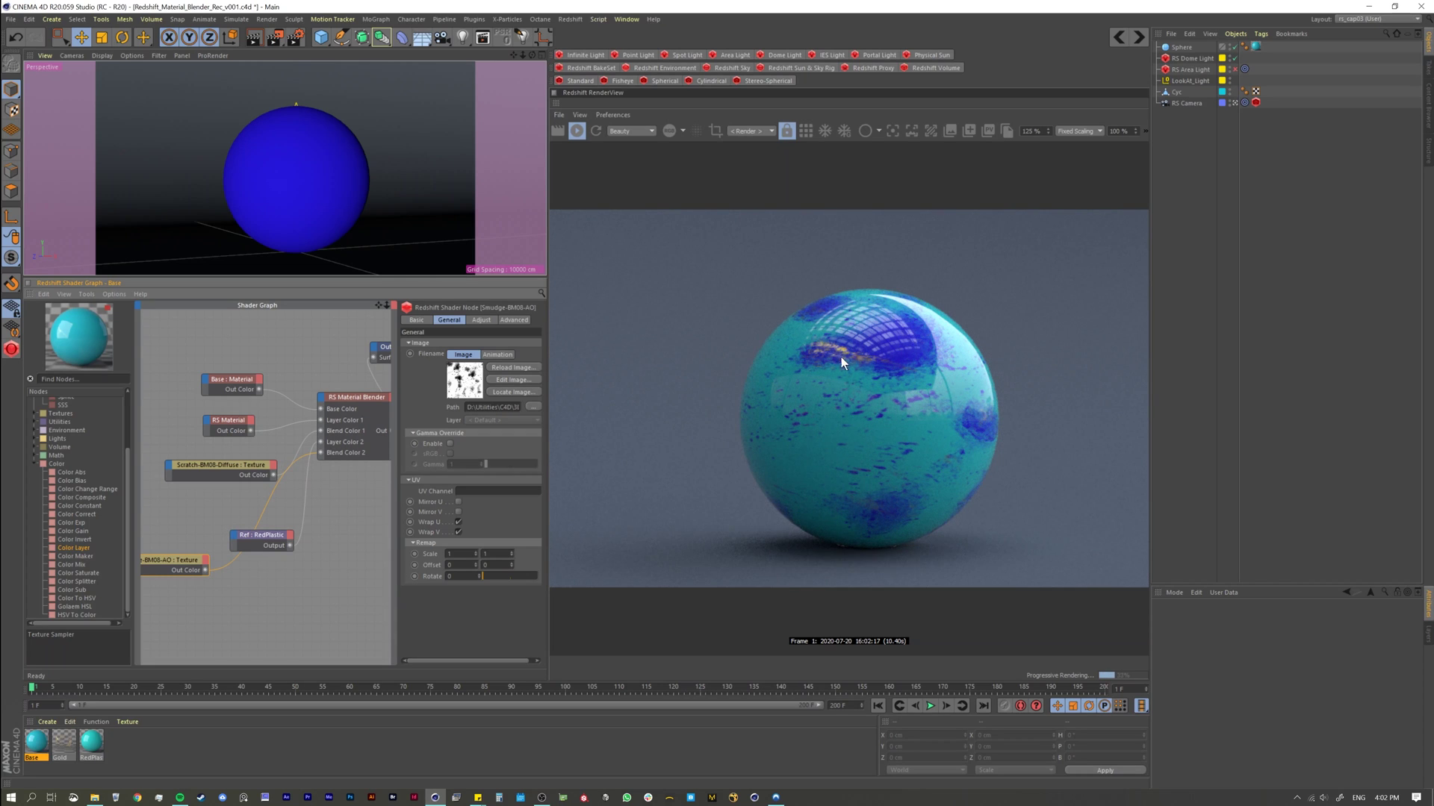
pyautogui.moveTo(277, 537); pyautogui.dragTo(300, 542)
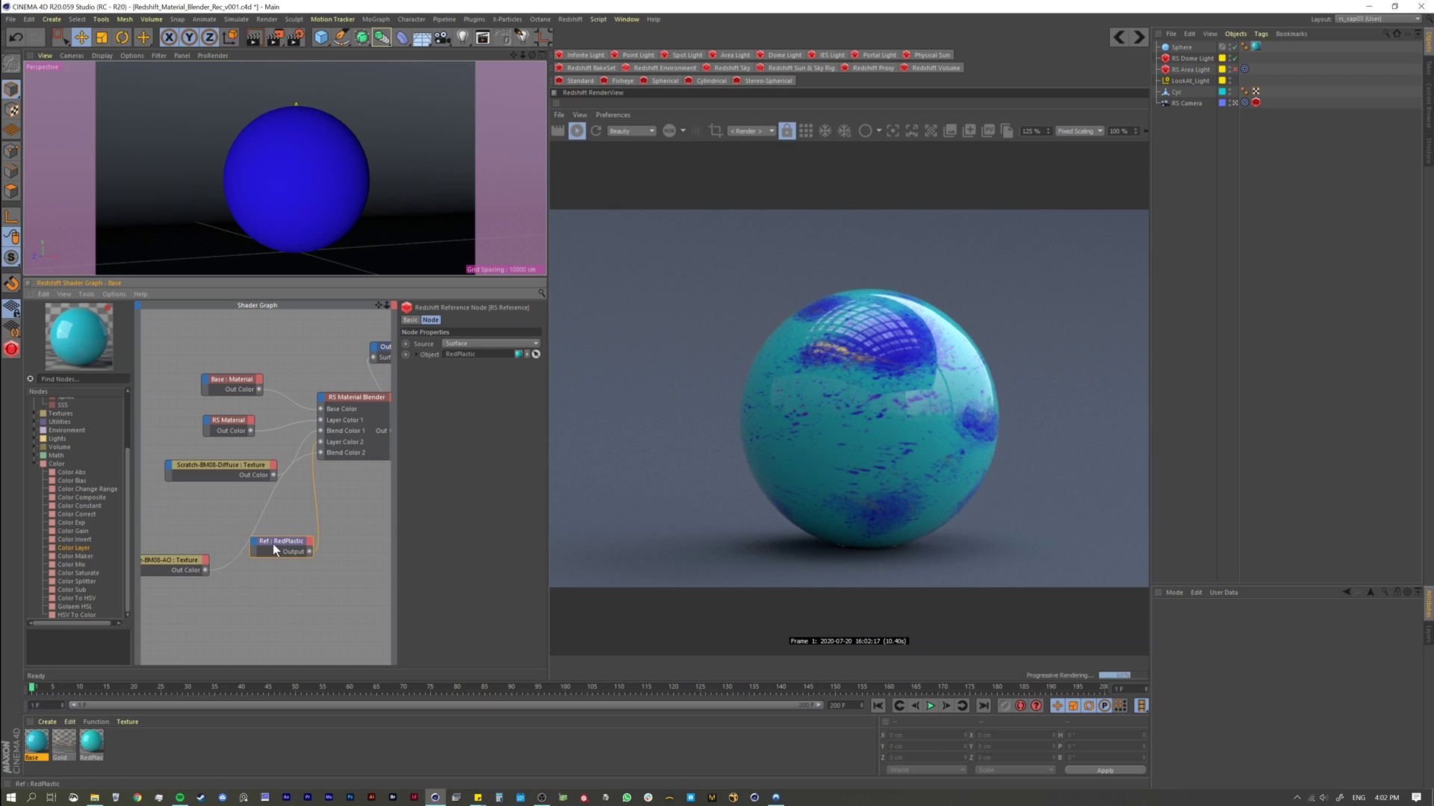
pyautogui.moveTo(294, 551); pyautogui.dragTo(305, 537)
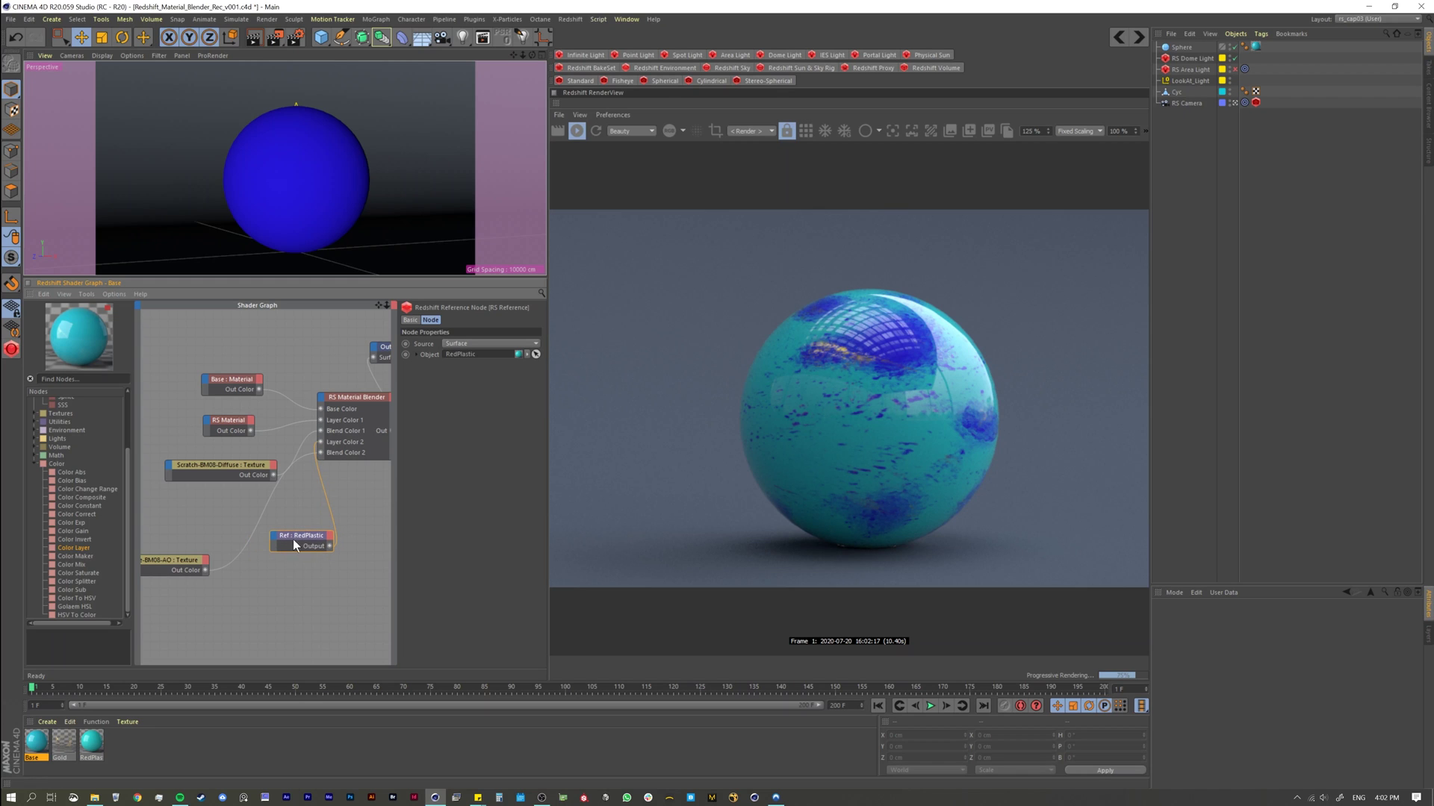
# Create a new Redshift material and apply the Silver preset to it.
pyautogui.click(13, 349)
pyautogui.click(71, 352)
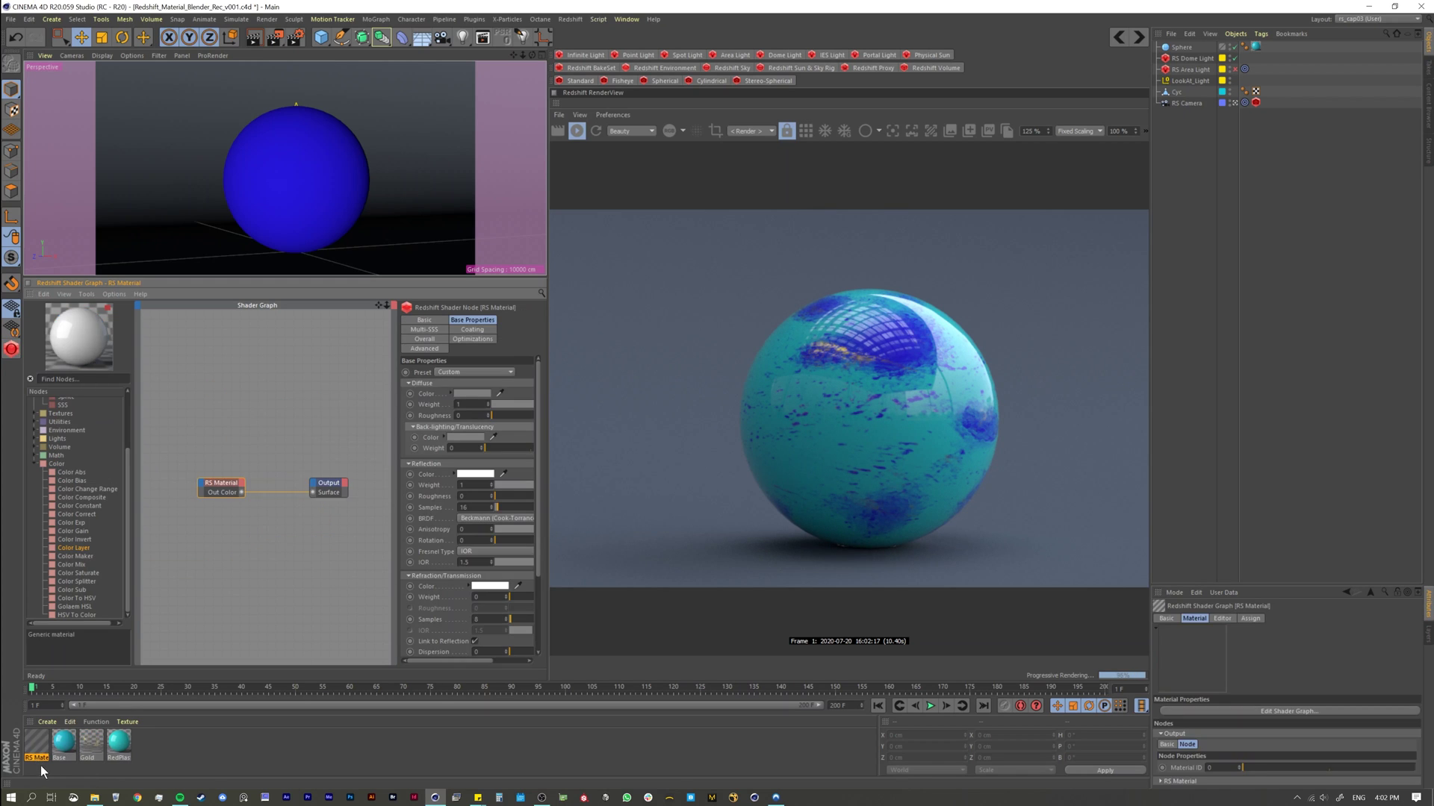
pyautogui.click(442, 374)
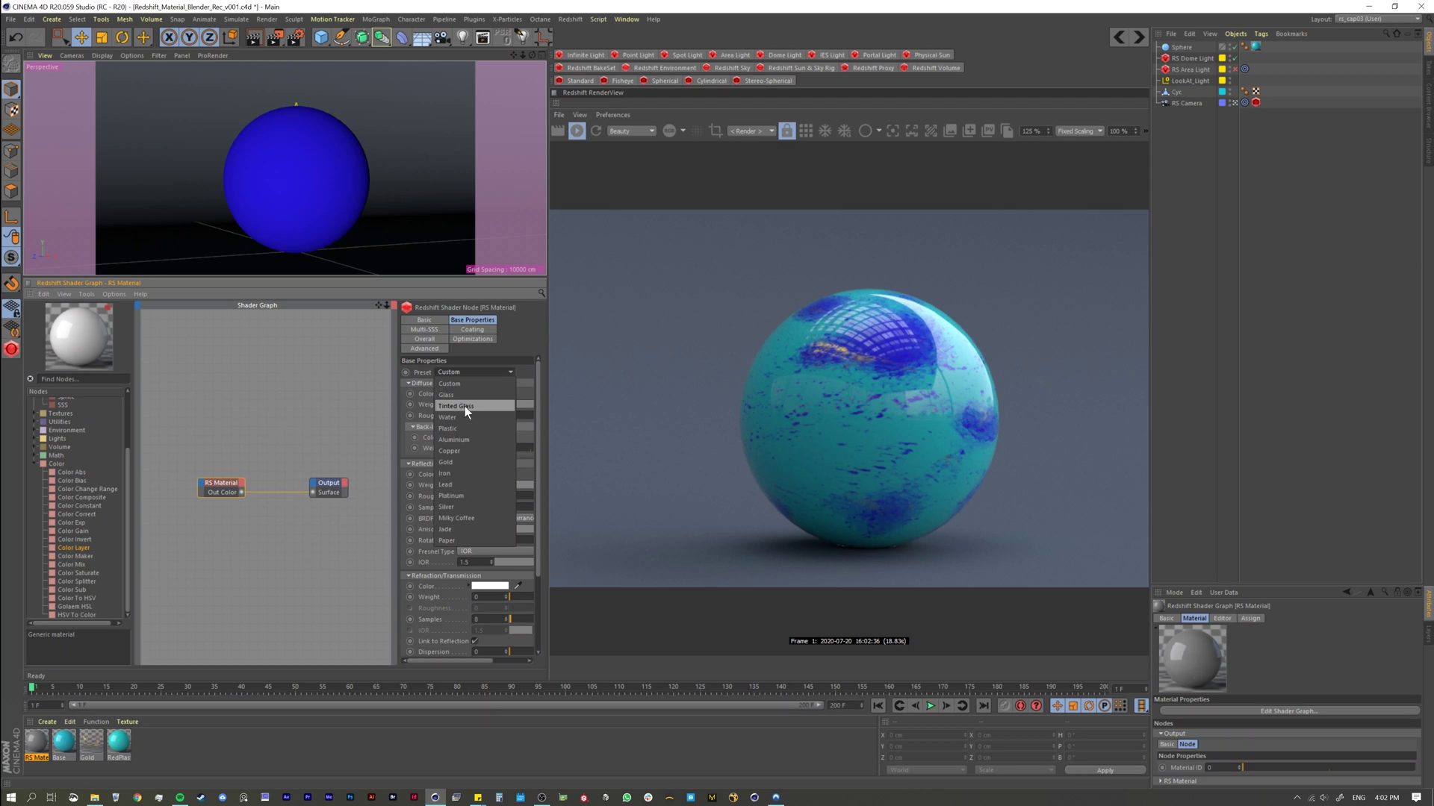
pyautogui.click(460, 507)
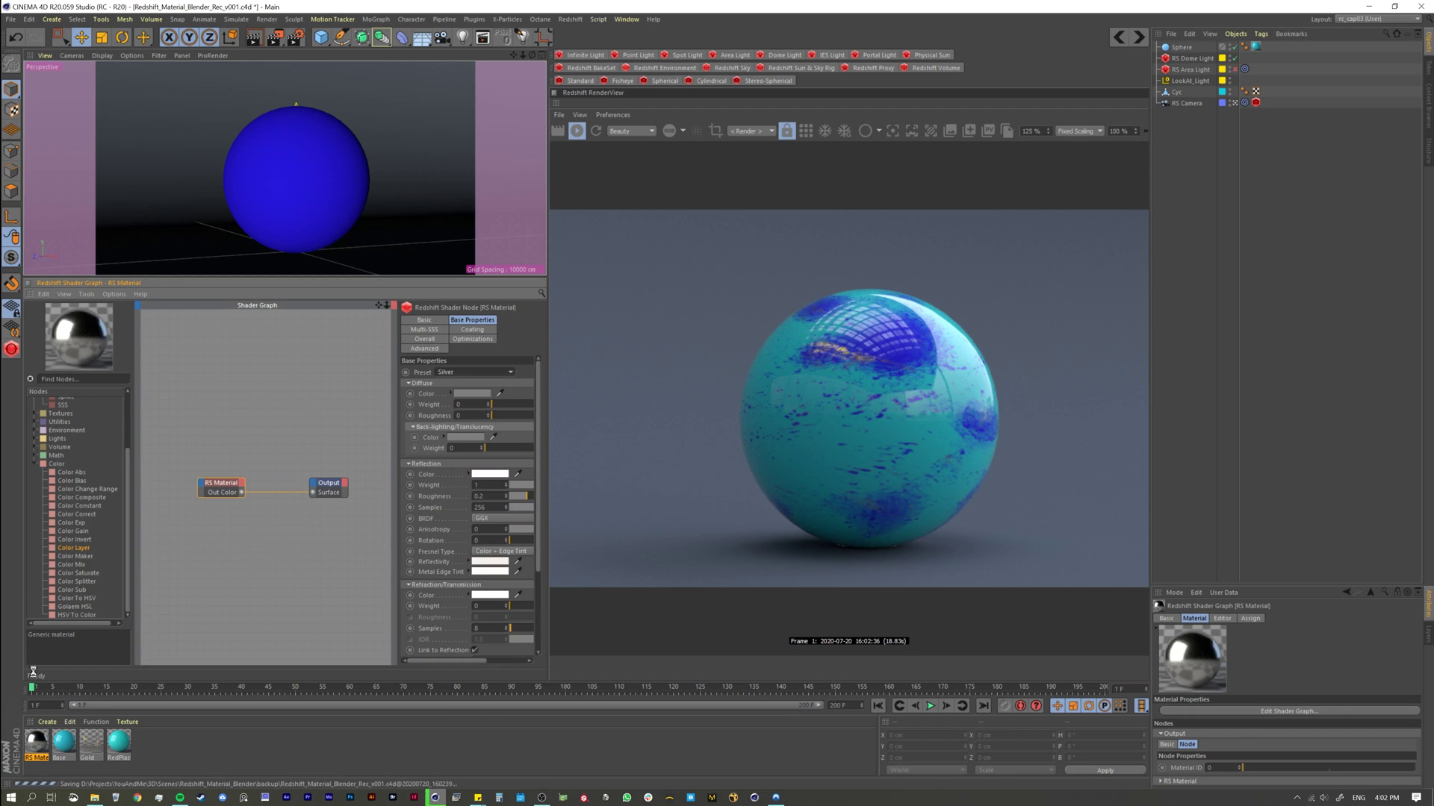
# Add the silver material to the Base graph as a reference node and connect it to Layer Color 2 in place of RedPlastic.
pyautogui.click(60, 743)
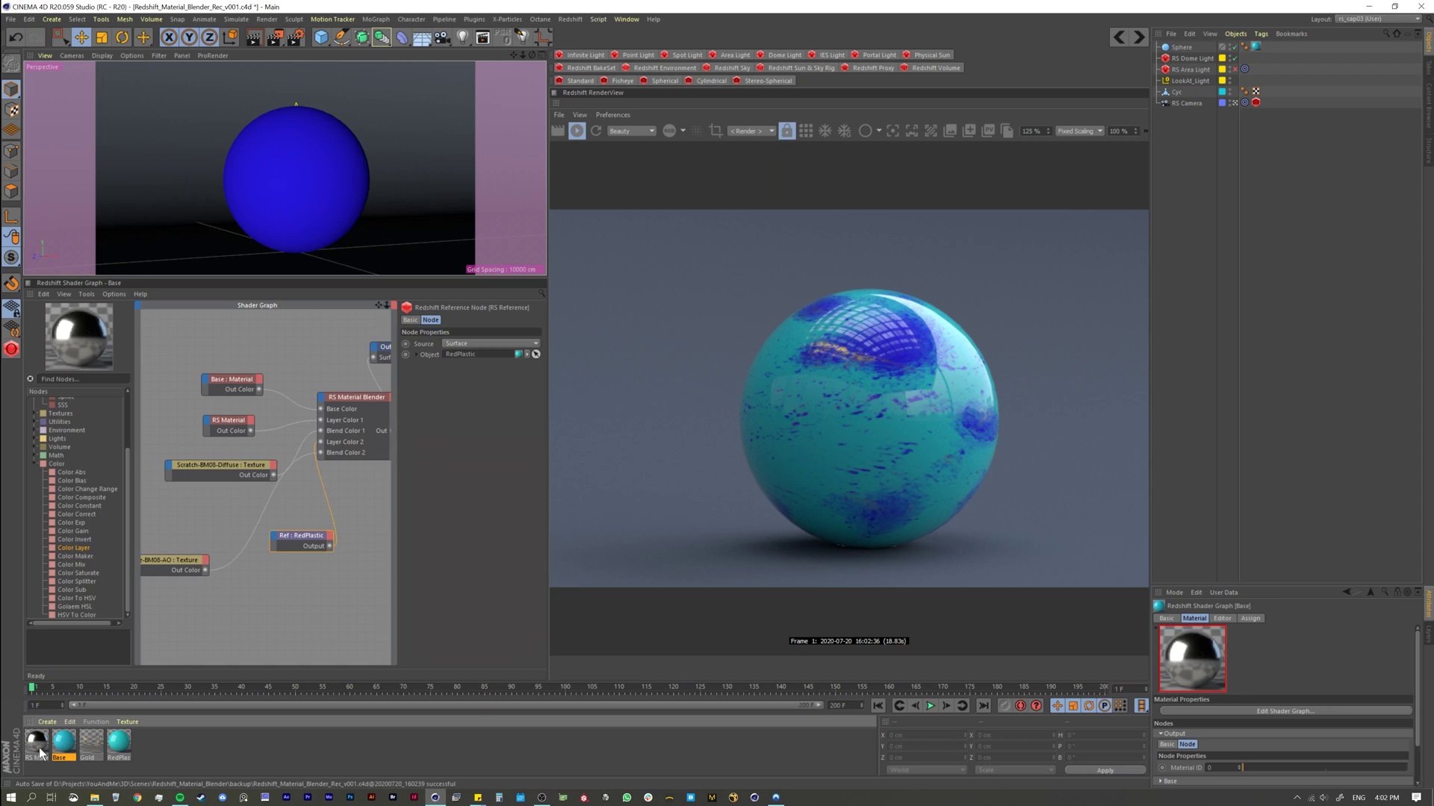
pyautogui.click(284, 591)
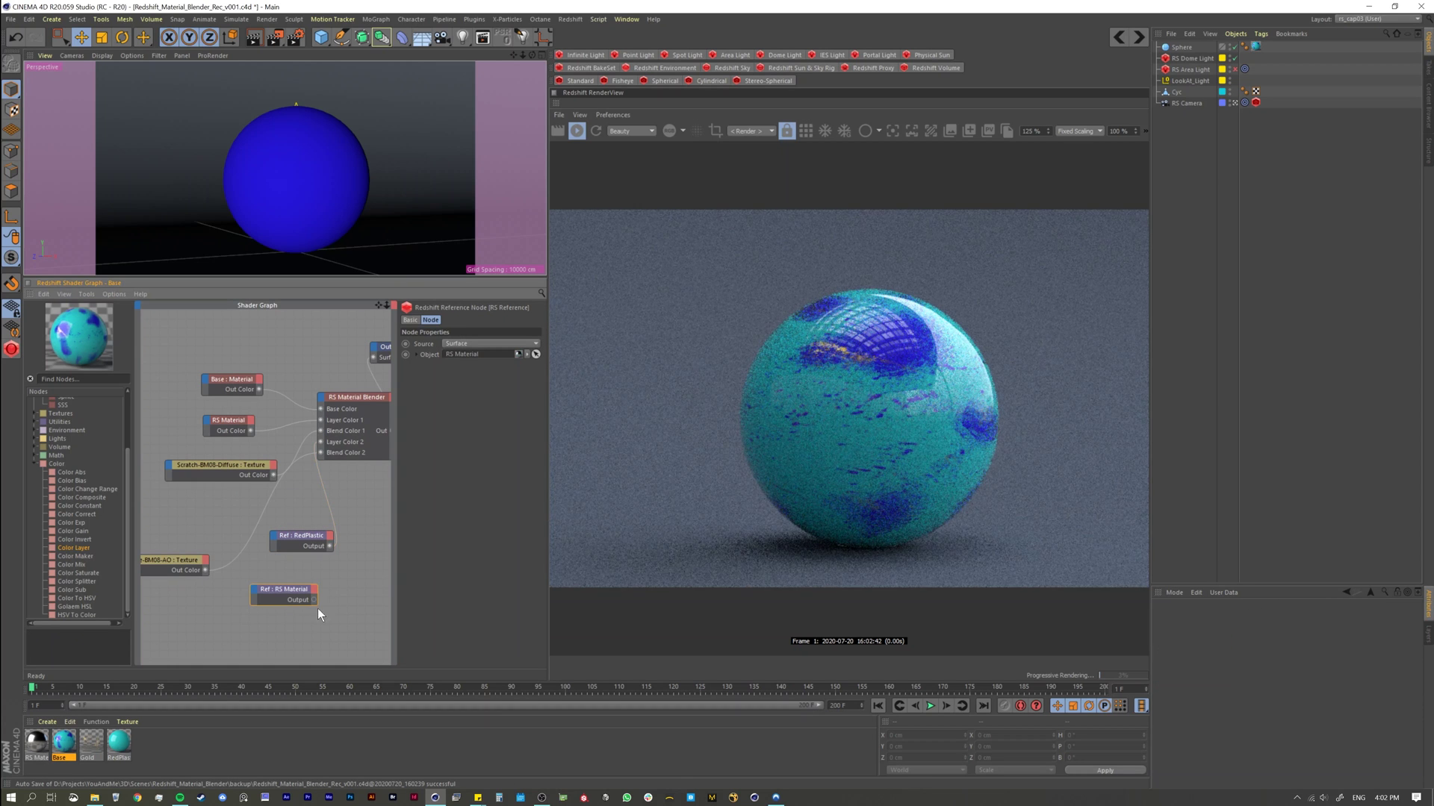
pyautogui.moveTo(315, 600); pyautogui.dragTo(321, 442)
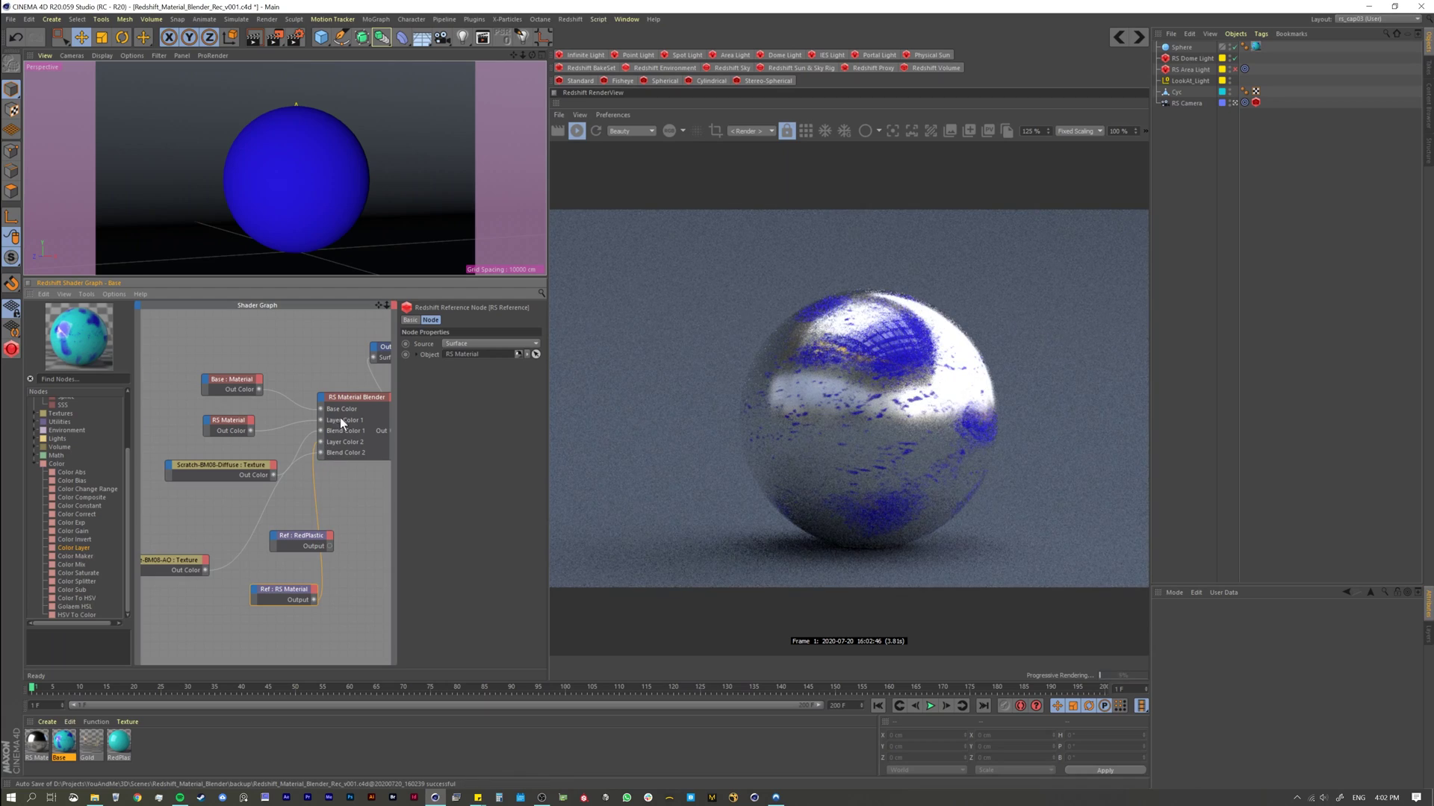
# Open the silver RS Material's graph and set its Reflectivity color to a golden yellow.
pyautogui.click(35, 743)
pyautogui.moveTo(205, 490); pyautogui.dragTo(186, 472)
pyautogui.moveTo(522, 406); pyautogui.dragTo(499, 429)
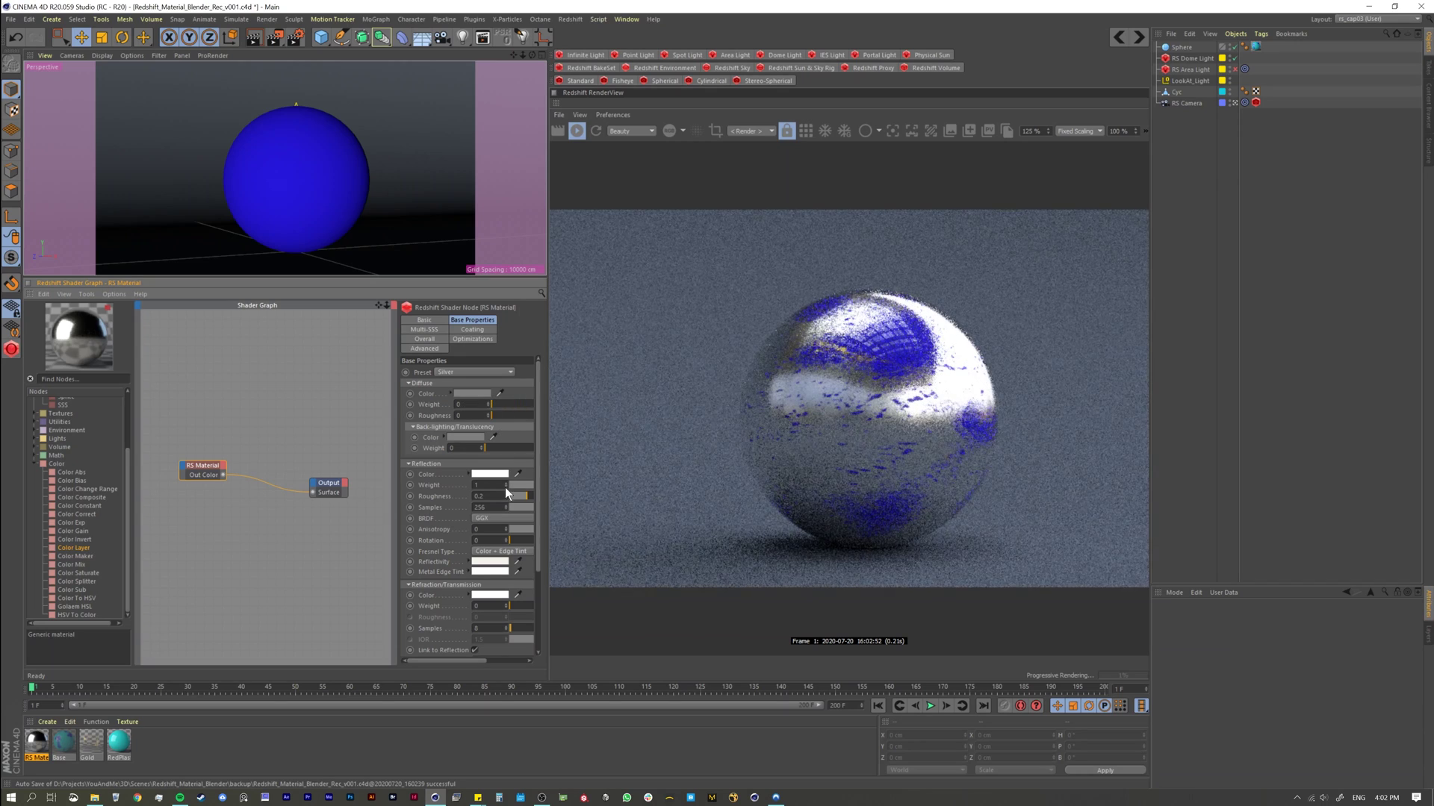
pyautogui.click(489, 571)
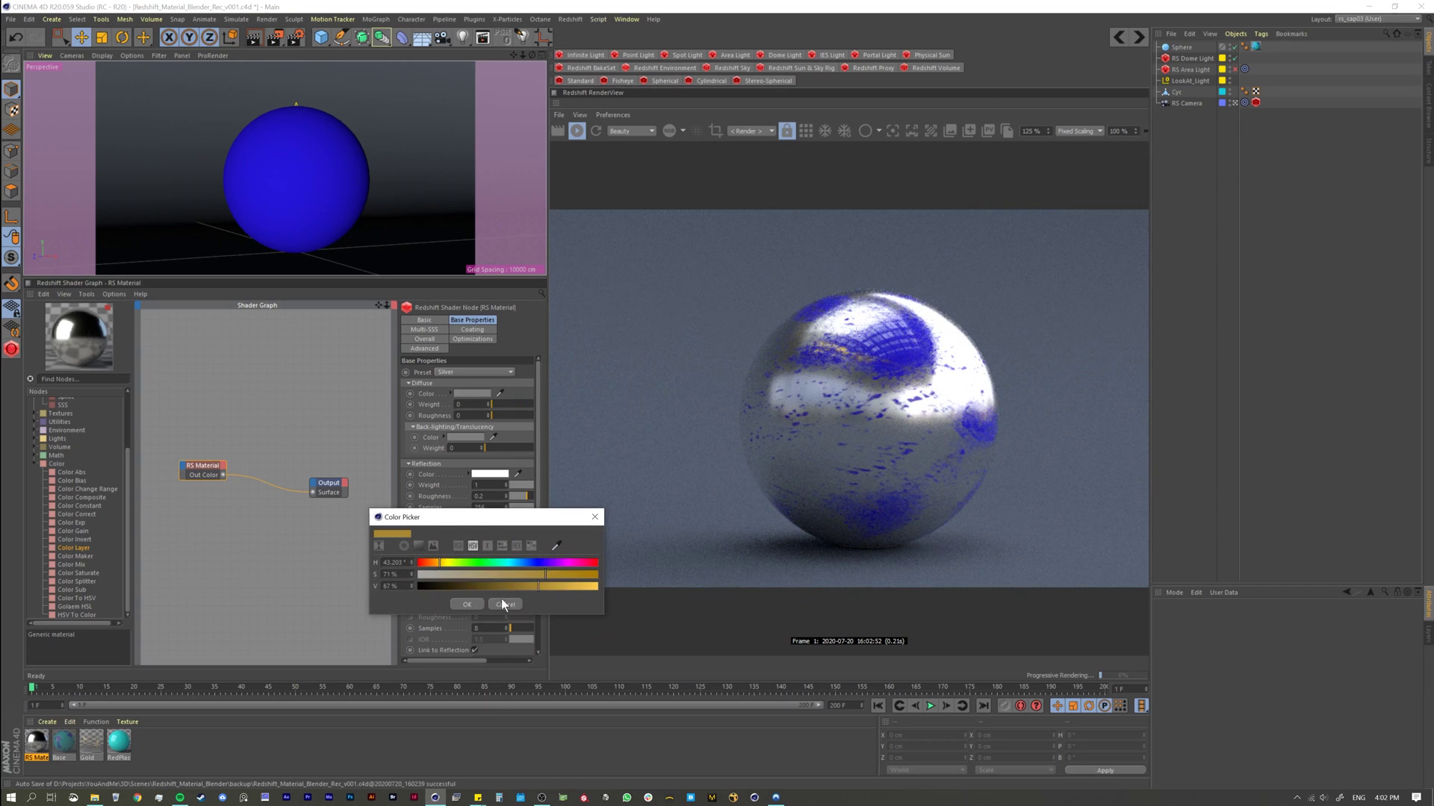
pyautogui.click(467, 604)
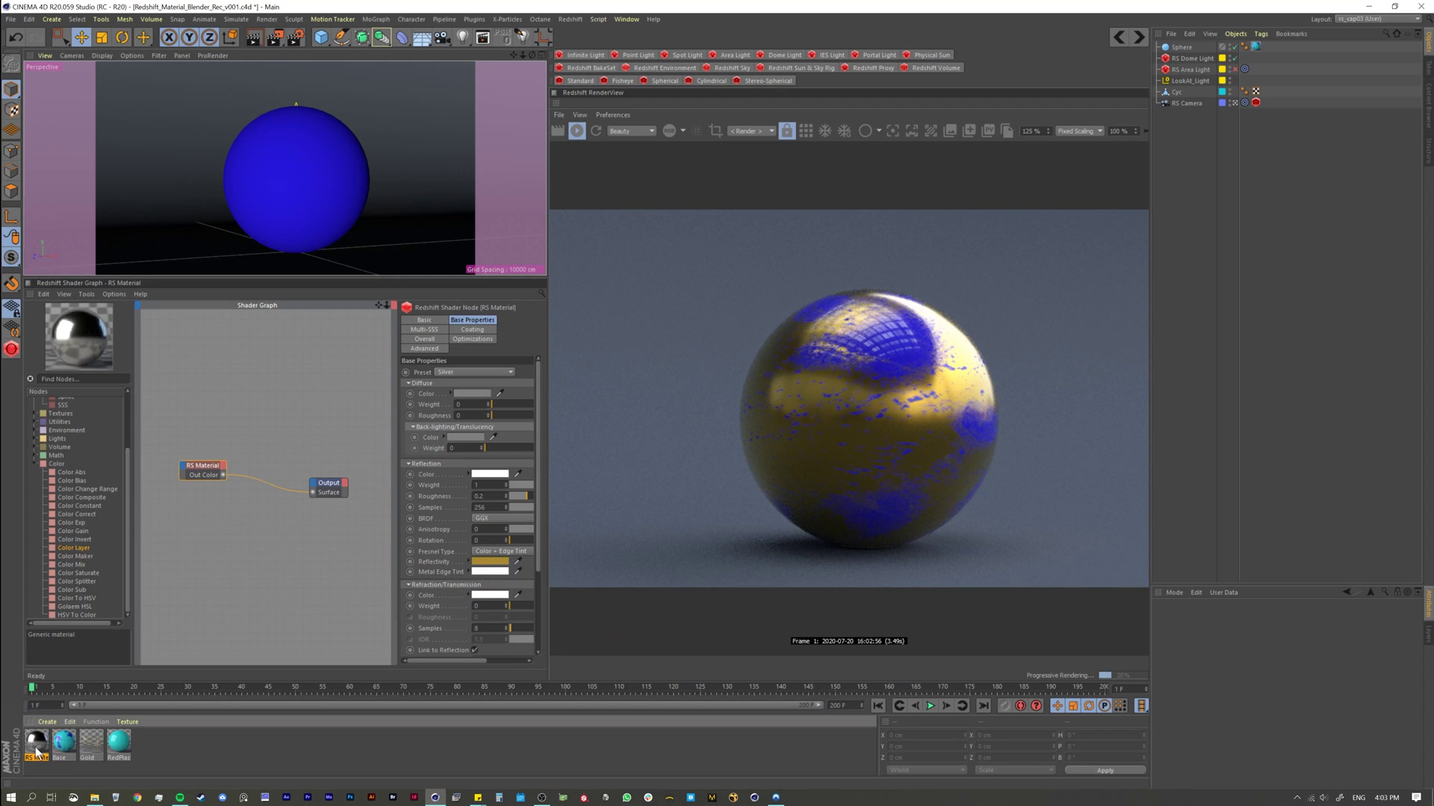
# Reopen the Base material's graph and move the unused RedPlastic reference node below the Smudge texture node.
pyautogui.click(64, 742)
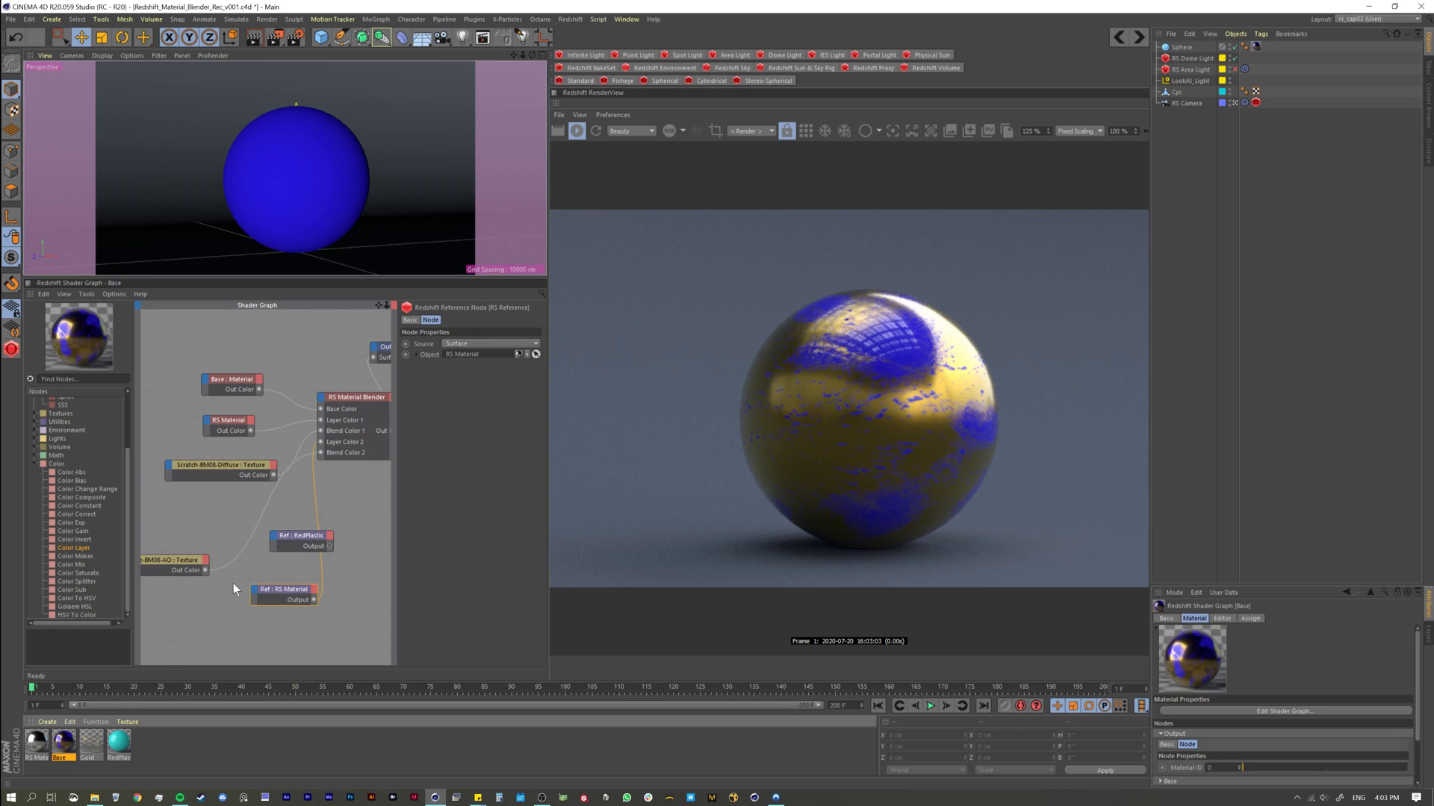
pyautogui.click(196, 604)
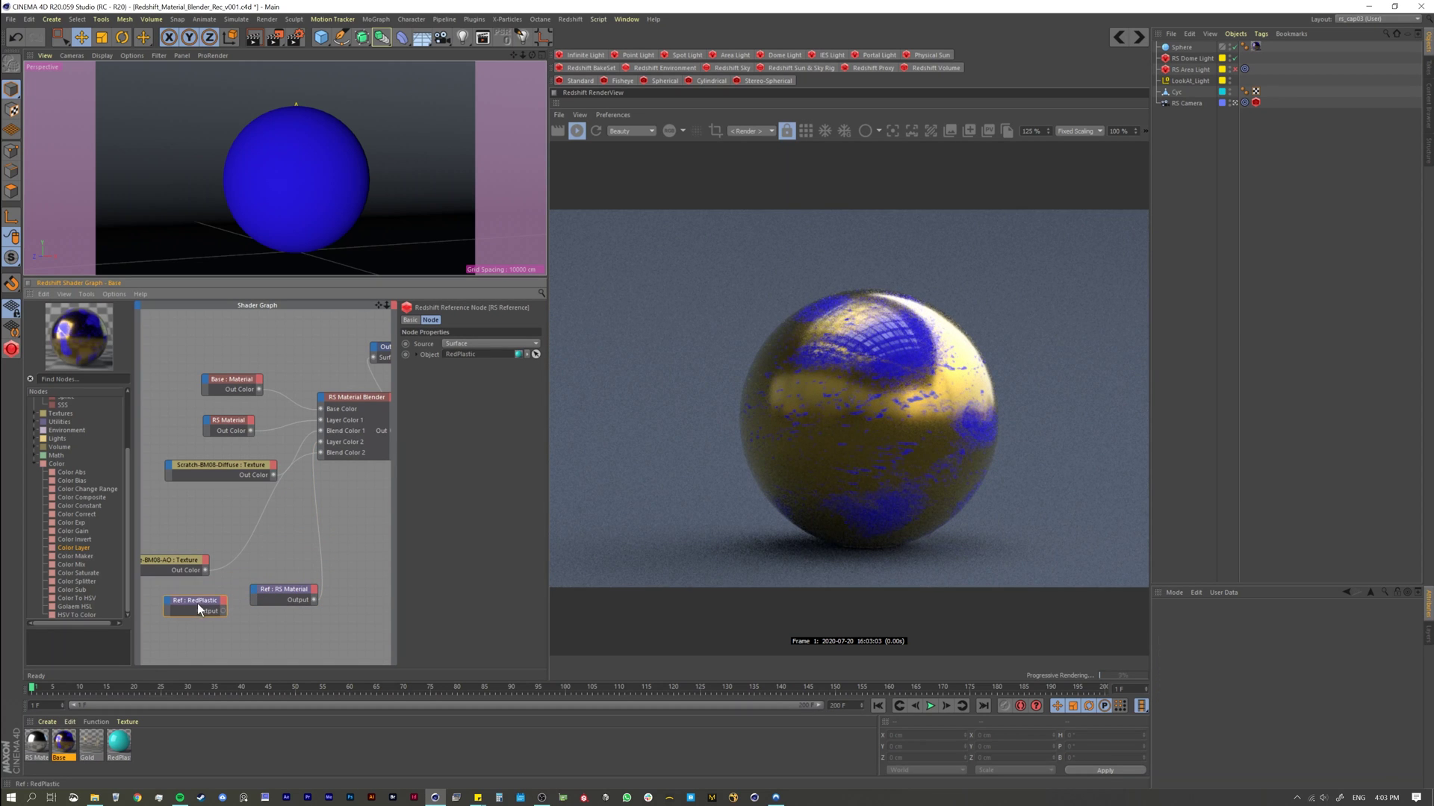
pyautogui.moveTo(208, 513); pyautogui.dragTo(245, 518, button='middle')
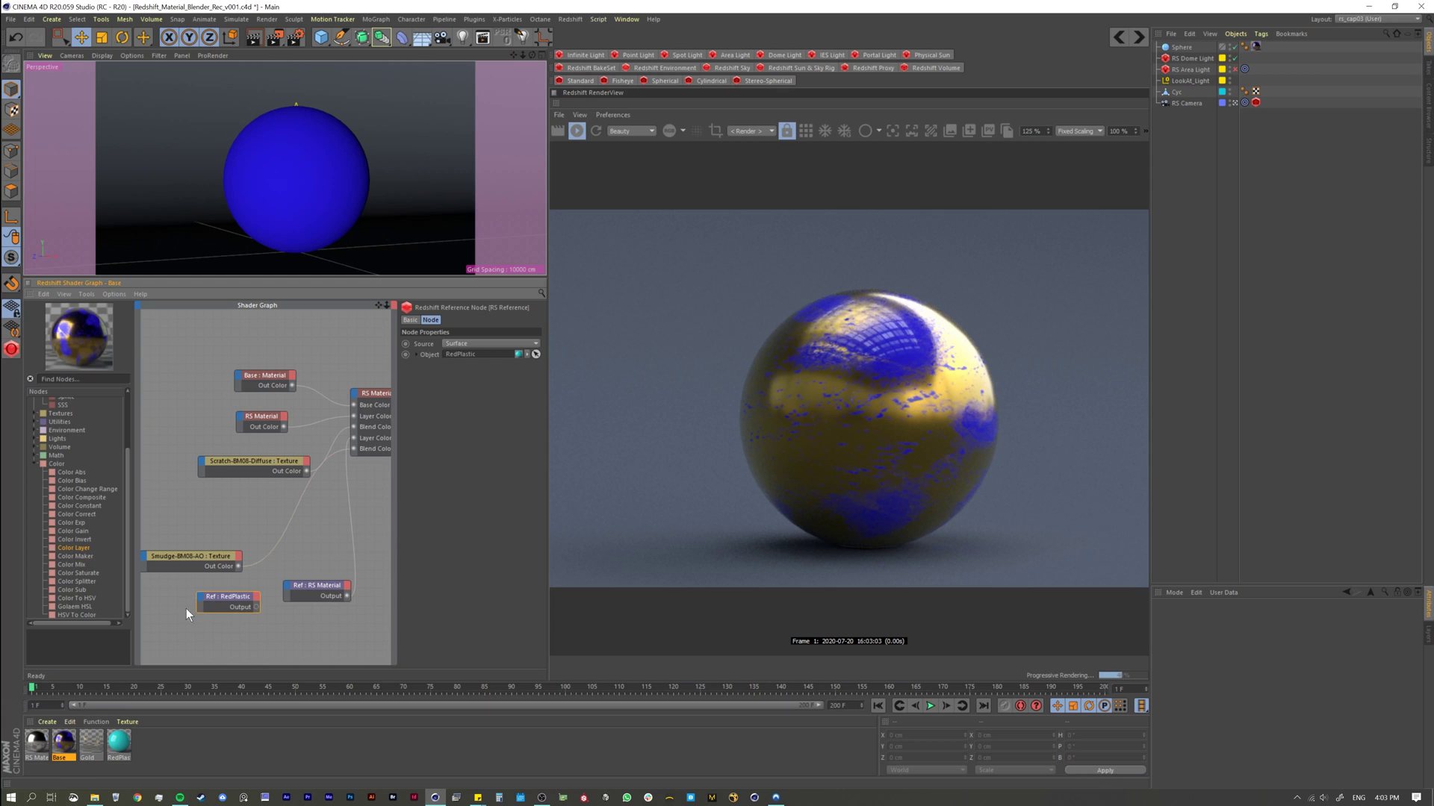
pyautogui.scroll(-4, 324, 500)
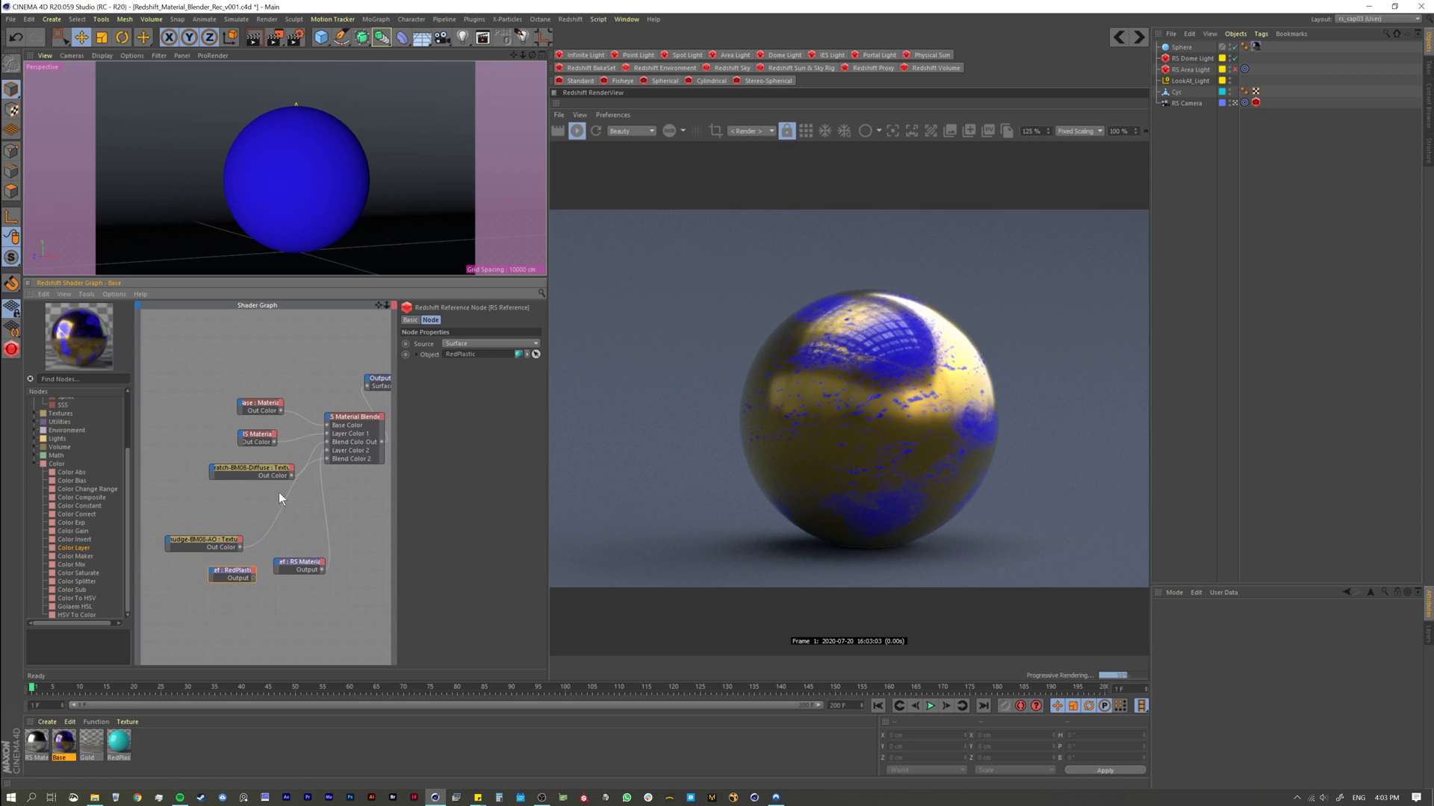
pyautogui.moveTo(233, 502); pyautogui.dragTo(282, 491, button='middle')
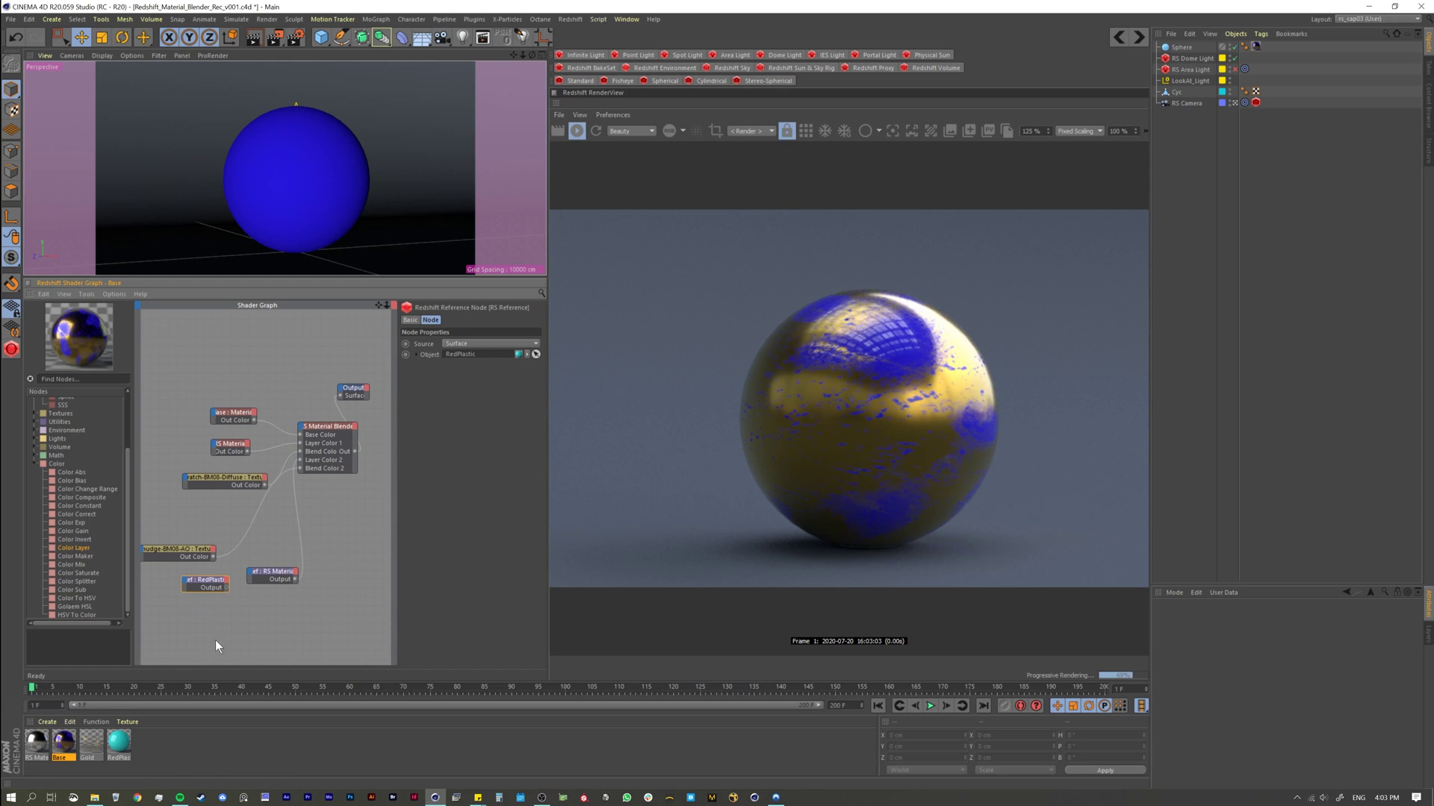
# Try the Additive option on the Material Blender's layers, including Layer 2, and switch it back off.
pyautogui.click(320, 447)
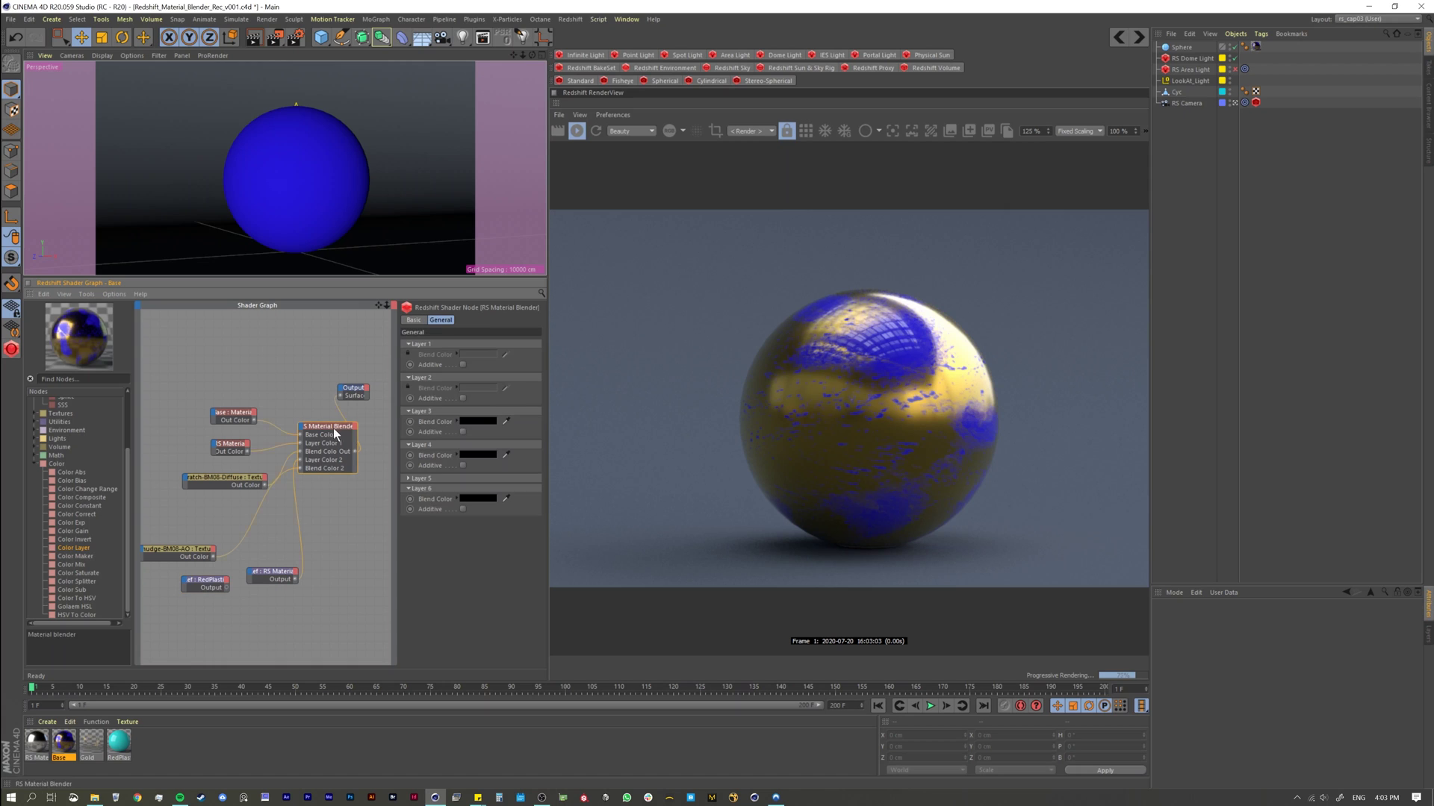
pyautogui.click(463, 399)
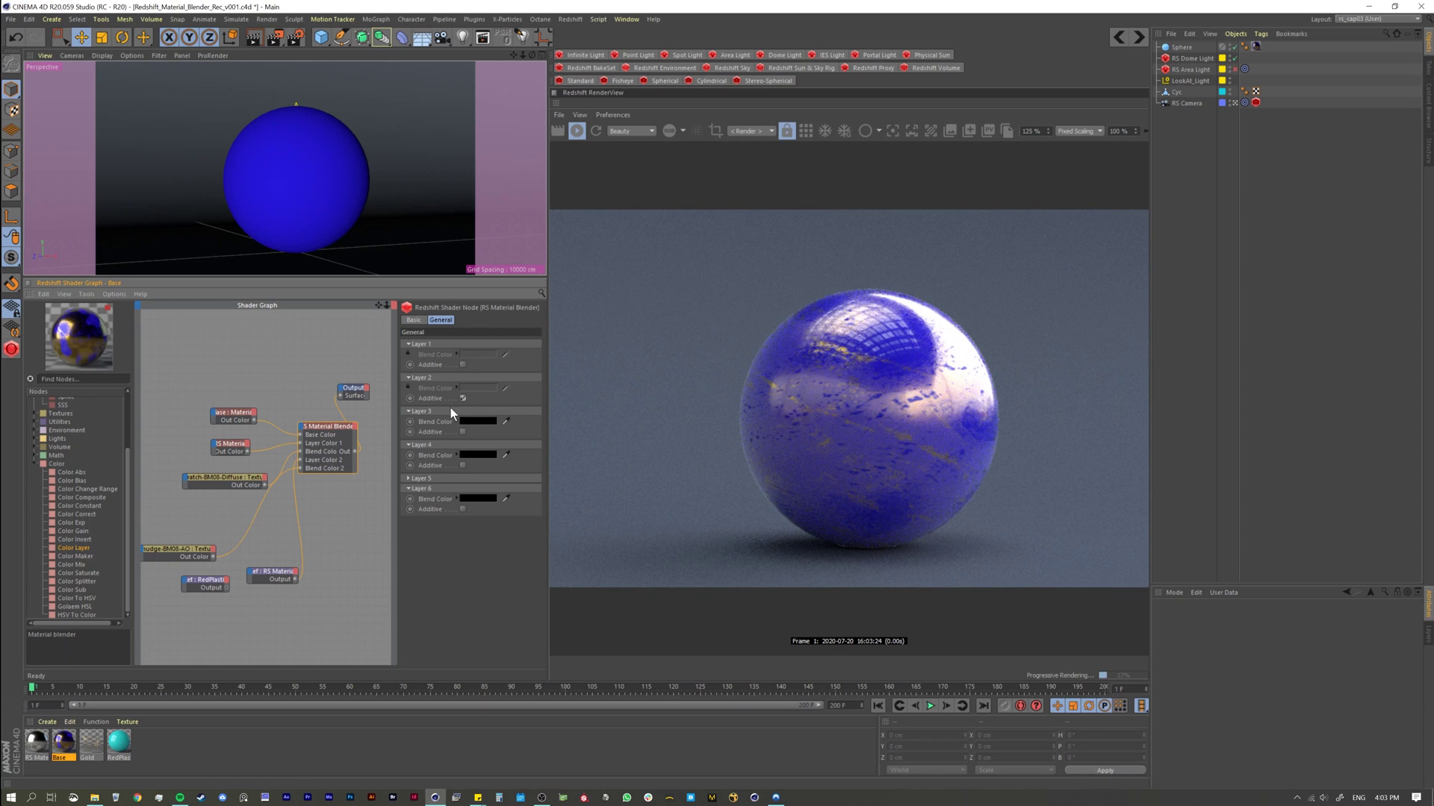
pyautogui.click(463, 398)
pyautogui.click(463, 364)
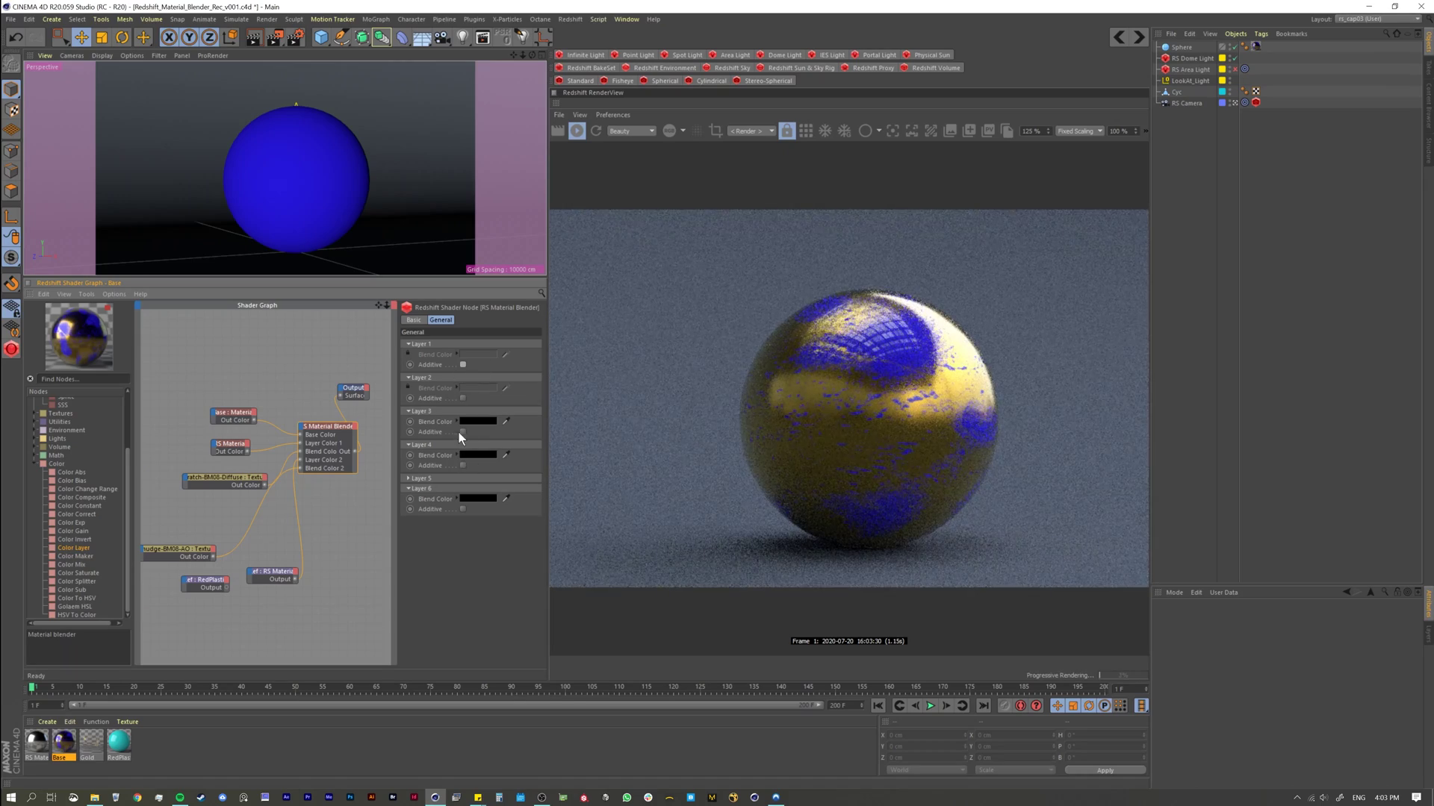
pyautogui.click(463, 432)
pyautogui.click(463, 365)
# Reposition the Smudge and Scratch texture nodes clear of the Material Blender in the Base graph.
pyautogui.moveTo(193, 554); pyautogui.dragTo(208, 532)
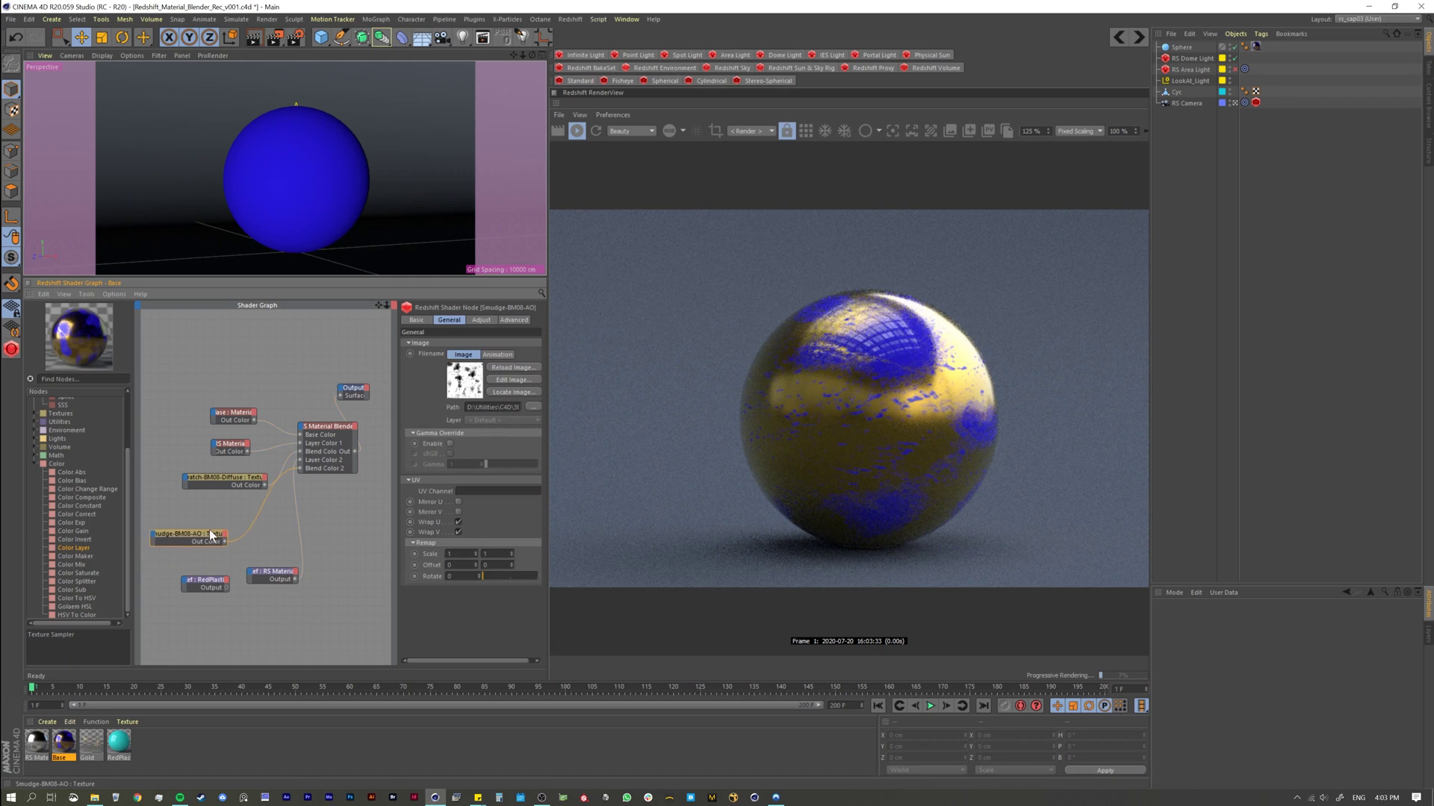
pyautogui.moveTo(230, 478); pyautogui.dragTo(211, 473)
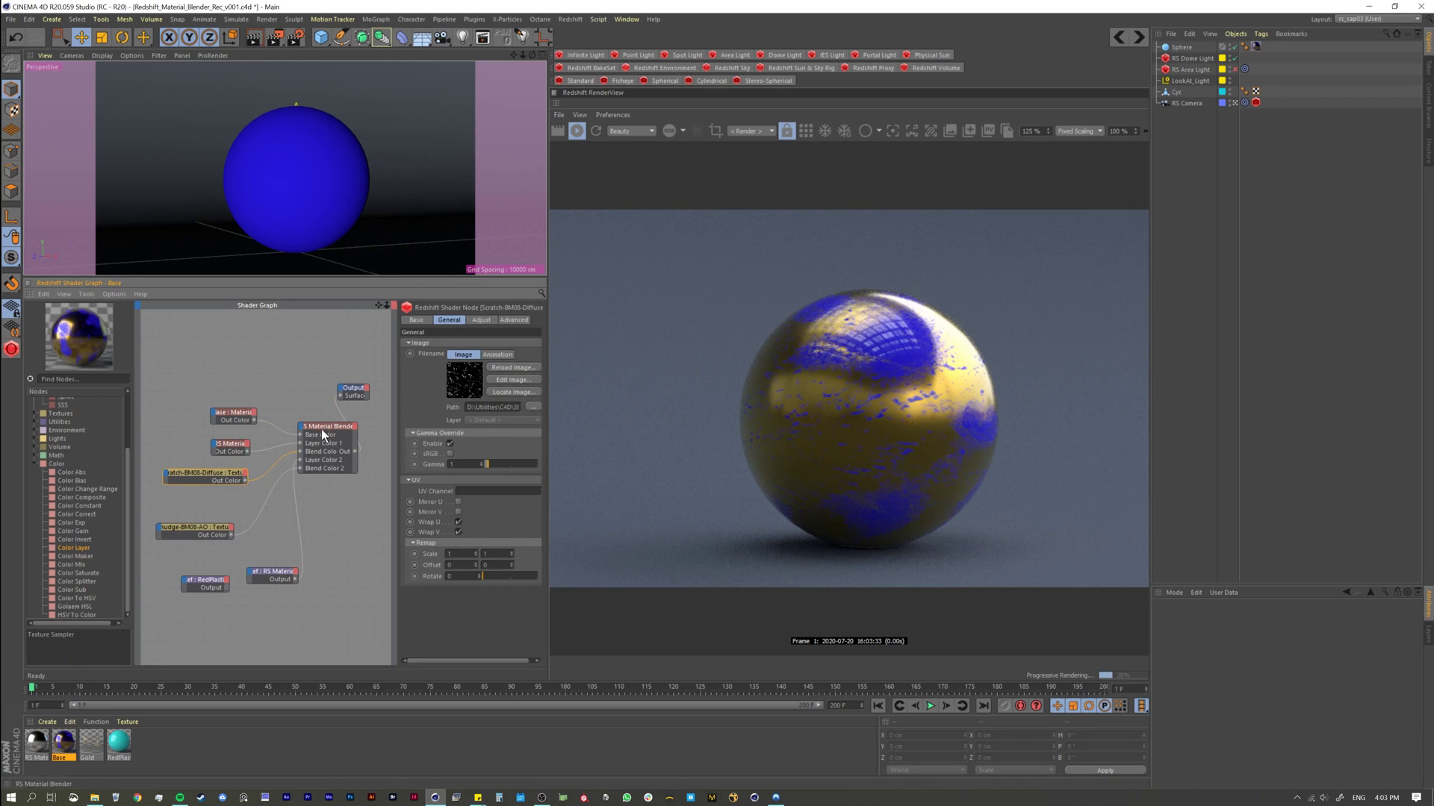
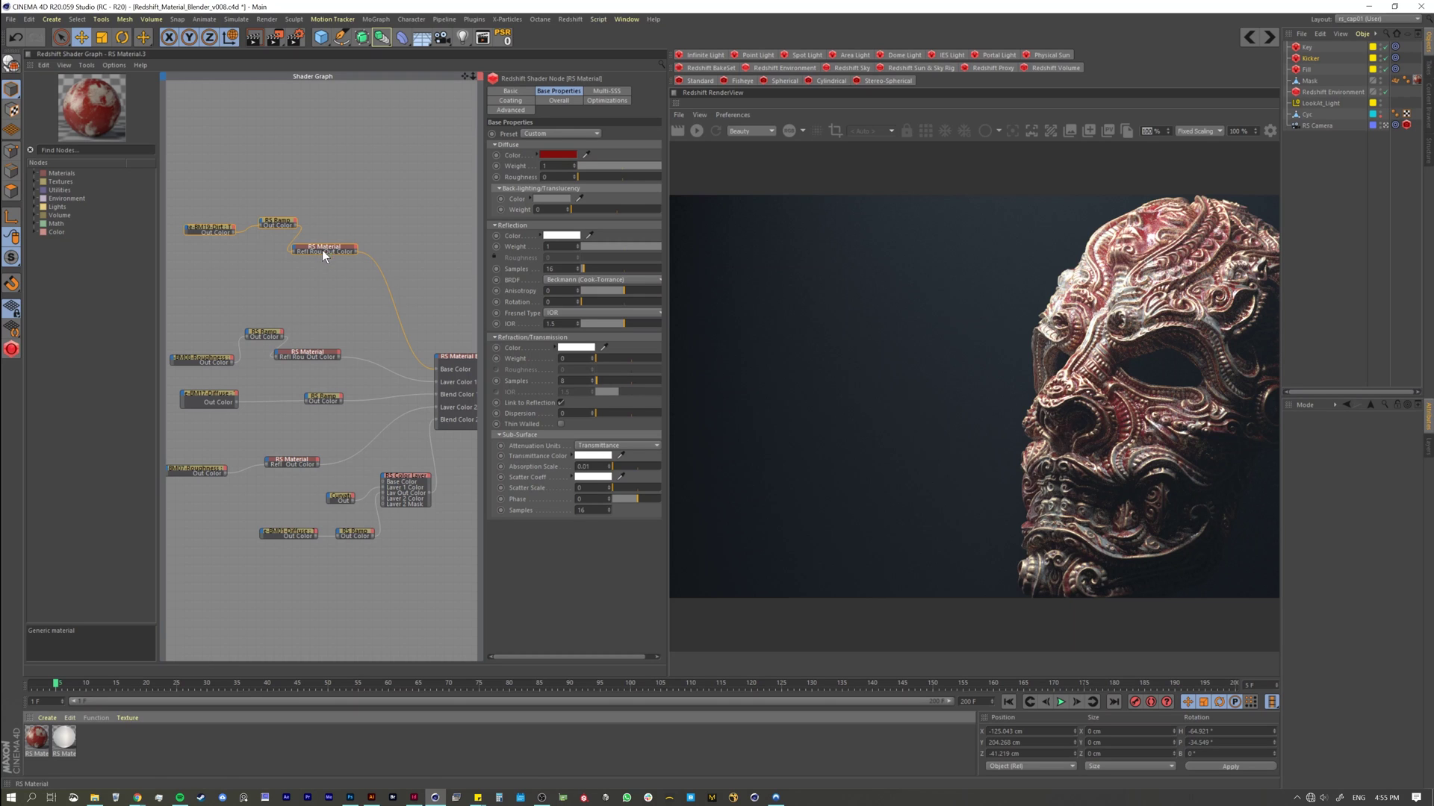
# Move the red base RS Material together with its grunge texture and ramp in the mask's shader graph.
pyautogui.moveTo(321, 247); pyautogui.dragTo(336, 254)
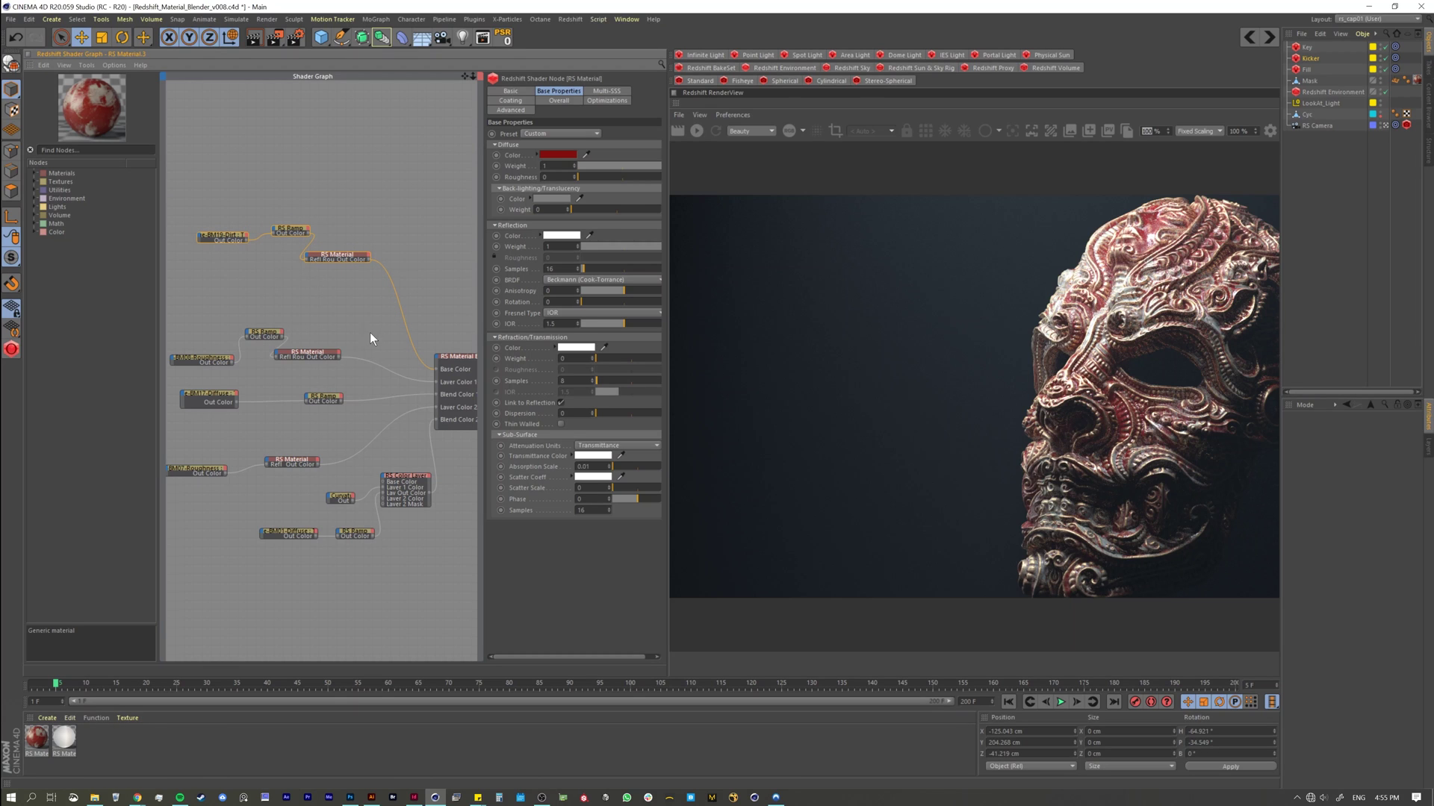
pyautogui.moveTo(371, 321); pyautogui.dragTo(306, 321, button='middle')
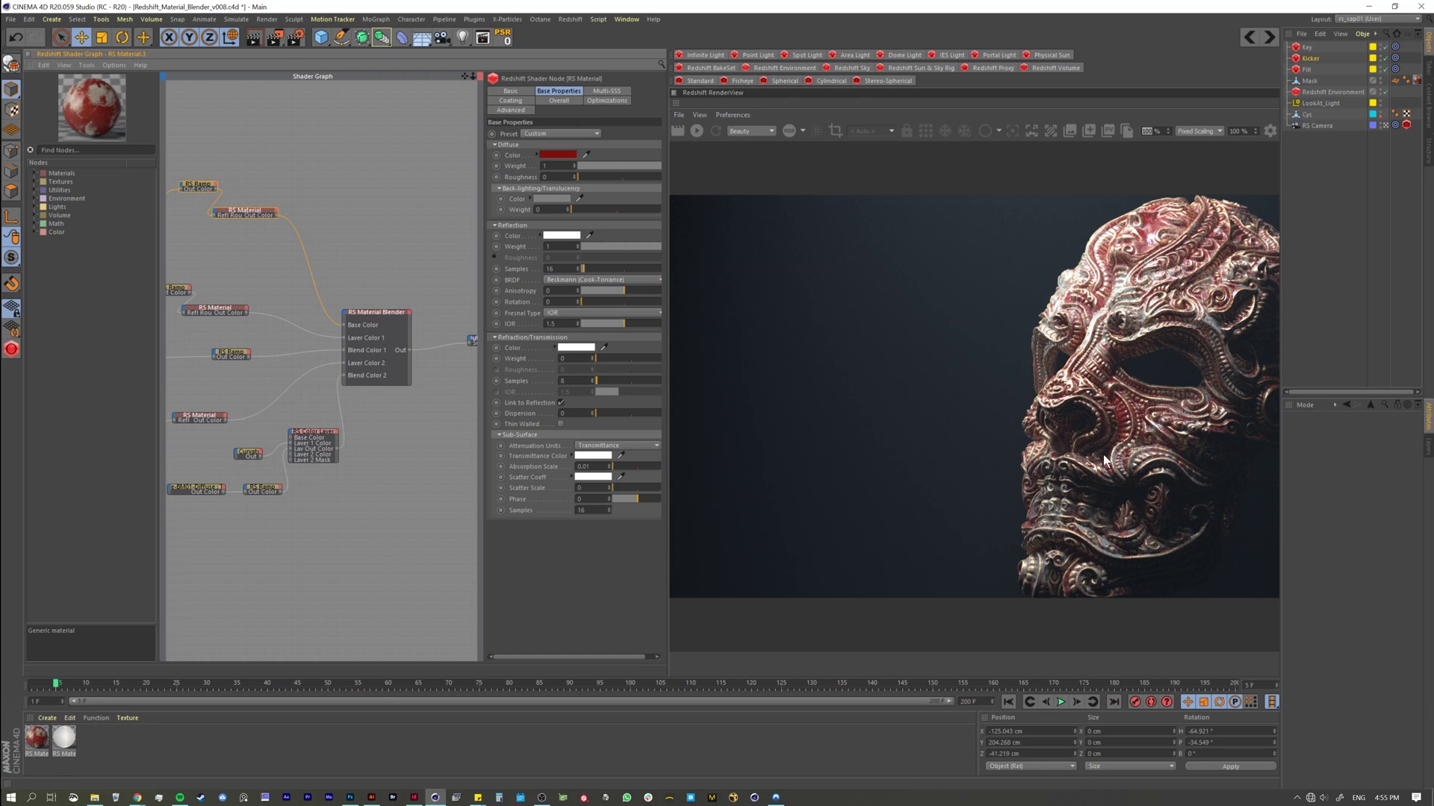
pyautogui.moveTo(178, 212); pyautogui.dragTo(247, 293, button='middle')
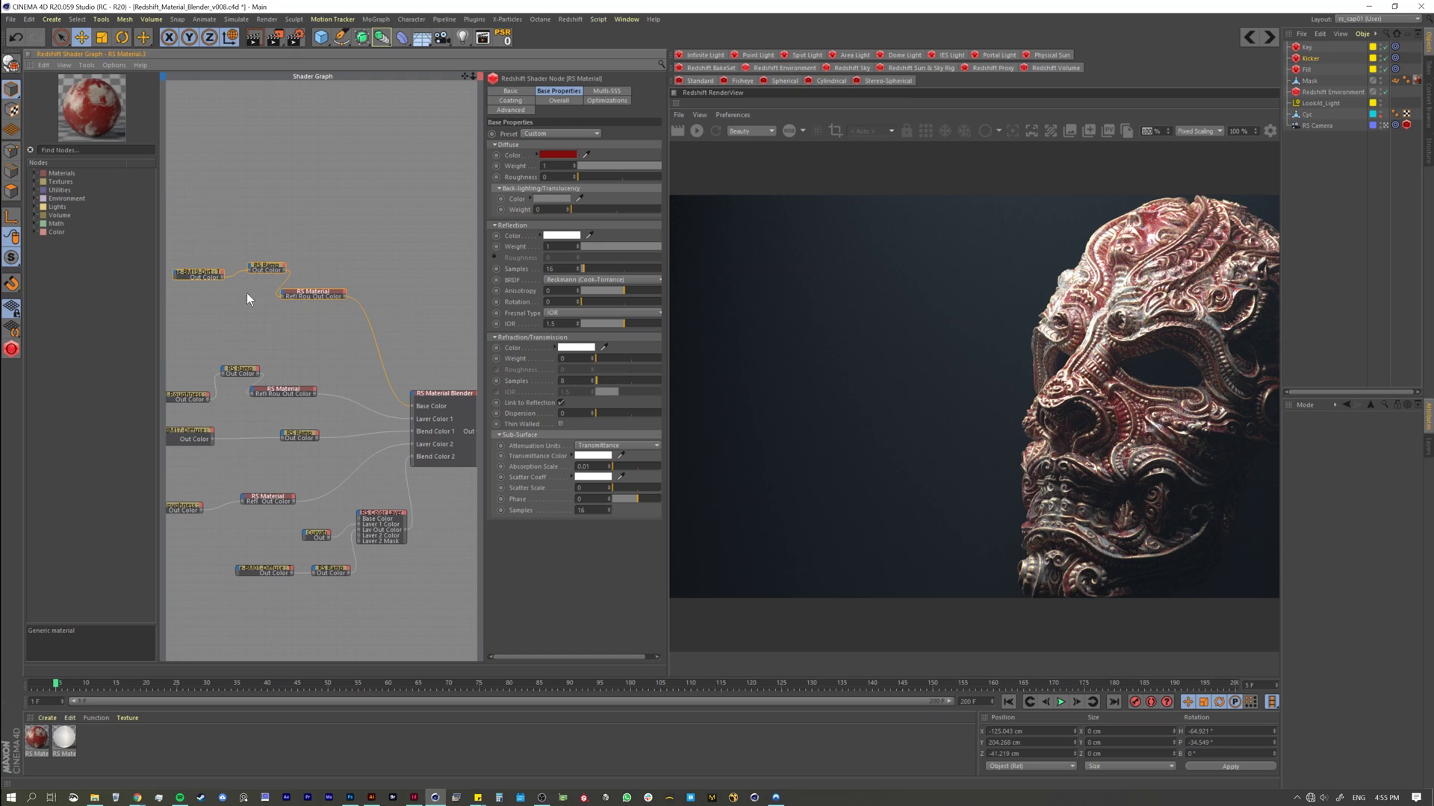
# Detach the ramp from the red base material's roughness and route the material alone to the Output in a live render.
pyautogui.click(308, 291)
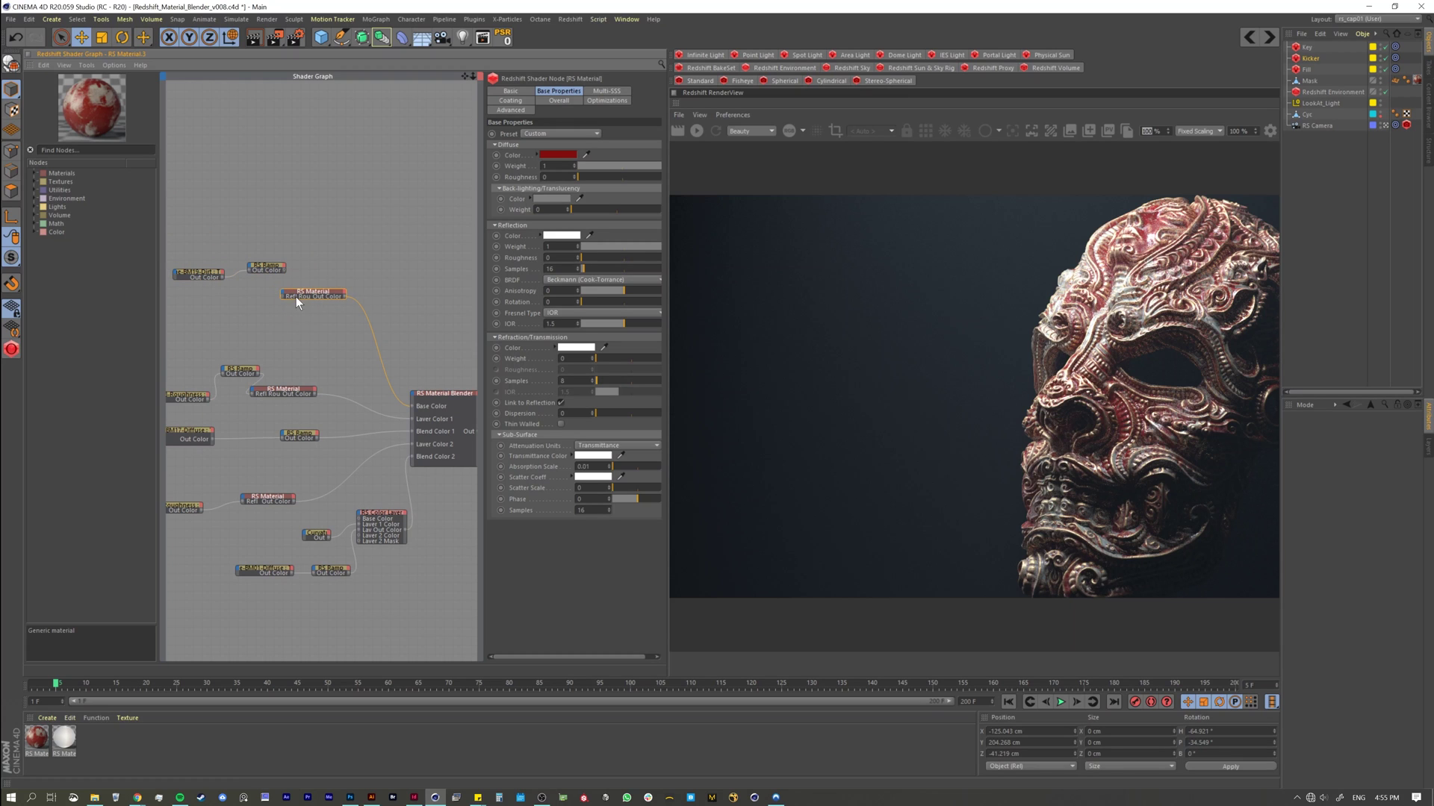
pyautogui.click(696, 132)
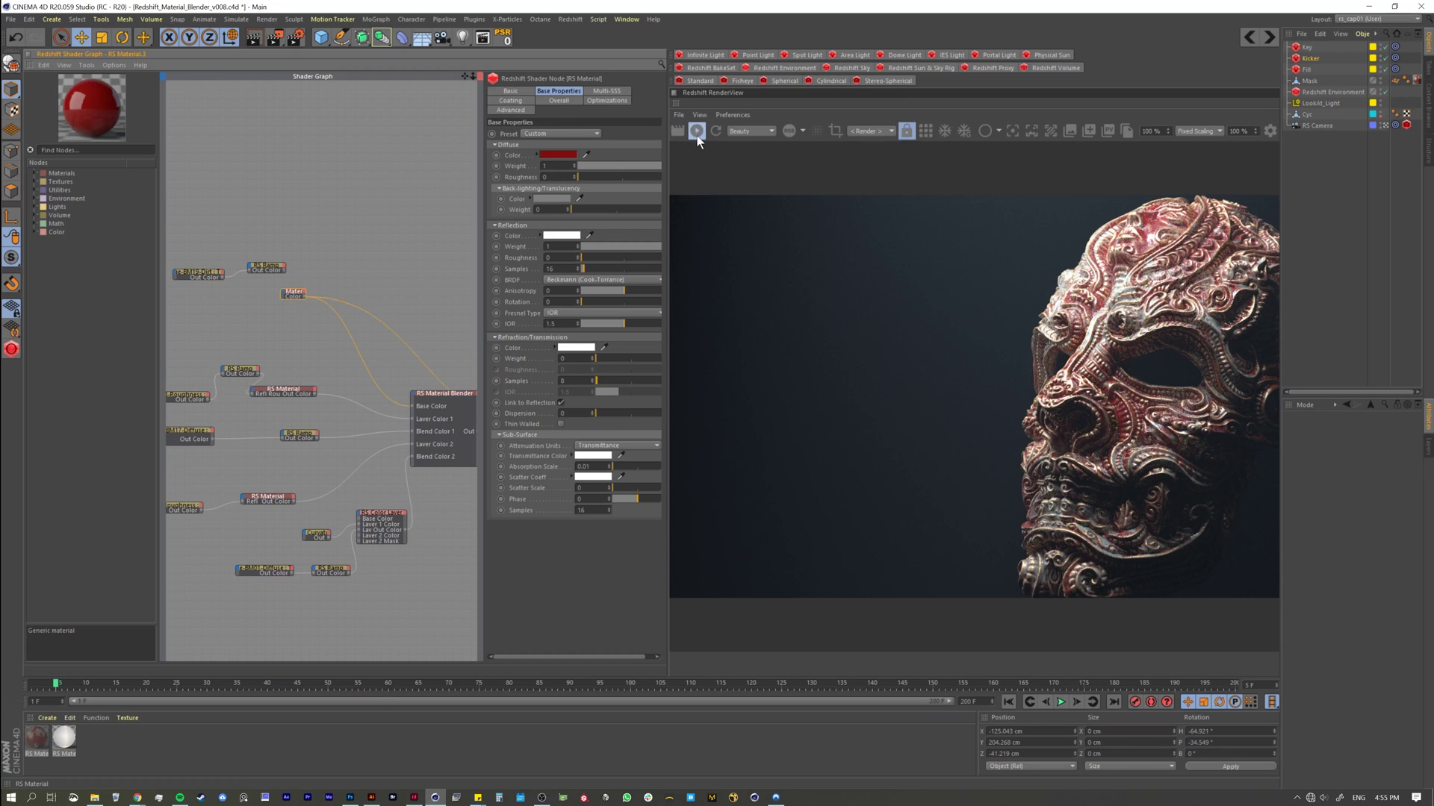
pyautogui.click(294, 291)
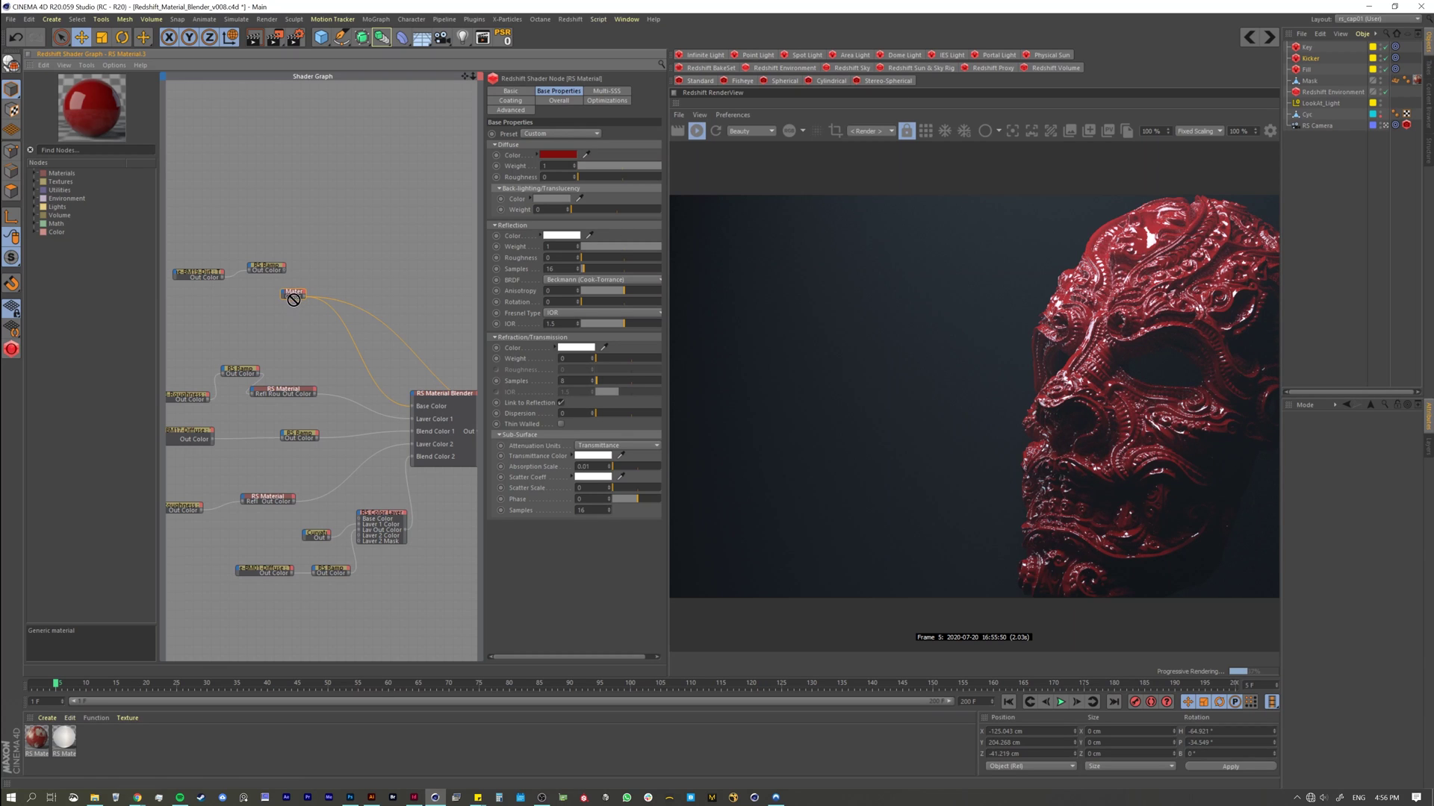
pyautogui.moveTo(295, 298); pyautogui.dragTo(297, 319)
# Preview the base layer's grunge texture and its RS Ramp on the mask by routing each to the Output.
pyautogui.click(200, 270)
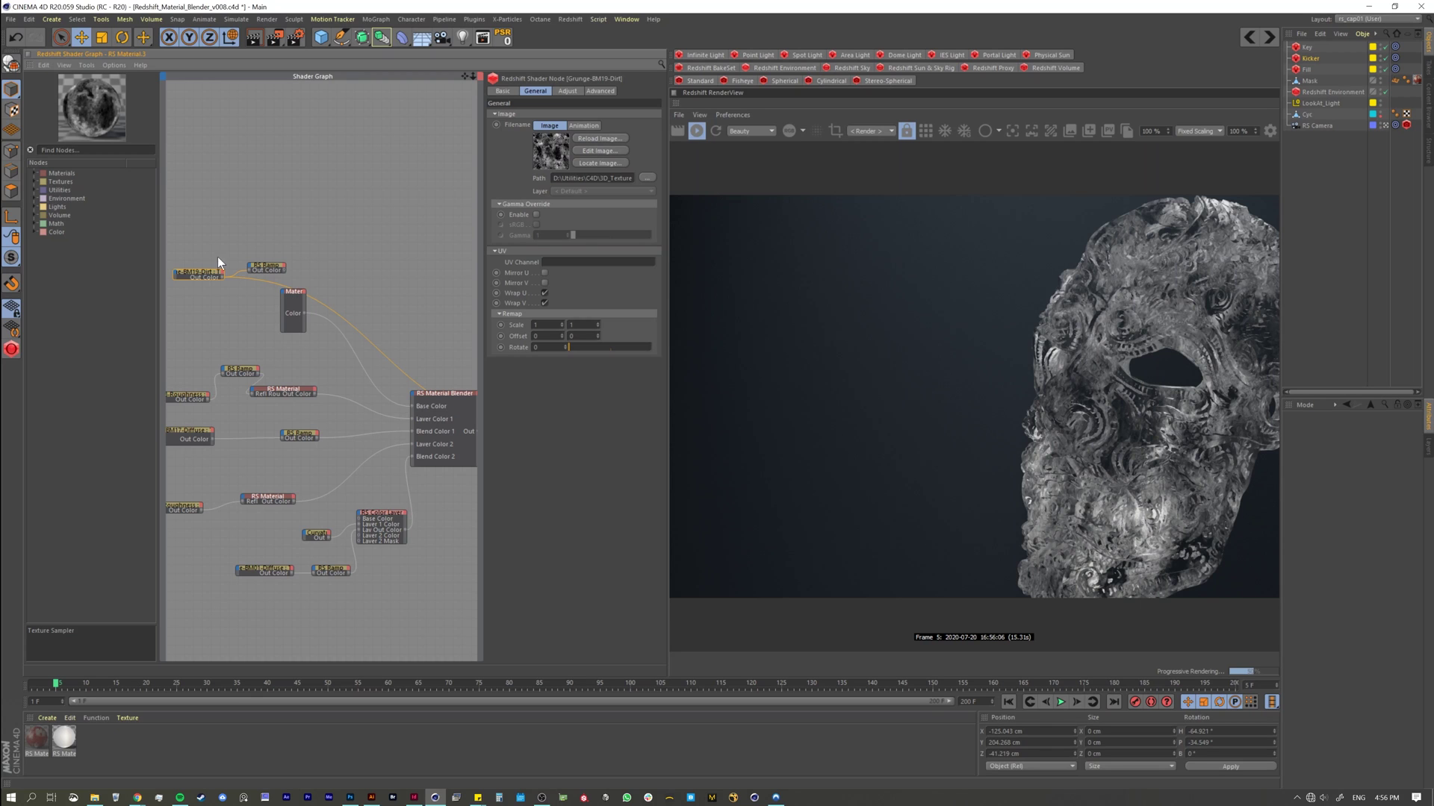
pyautogui.click(291, 293)
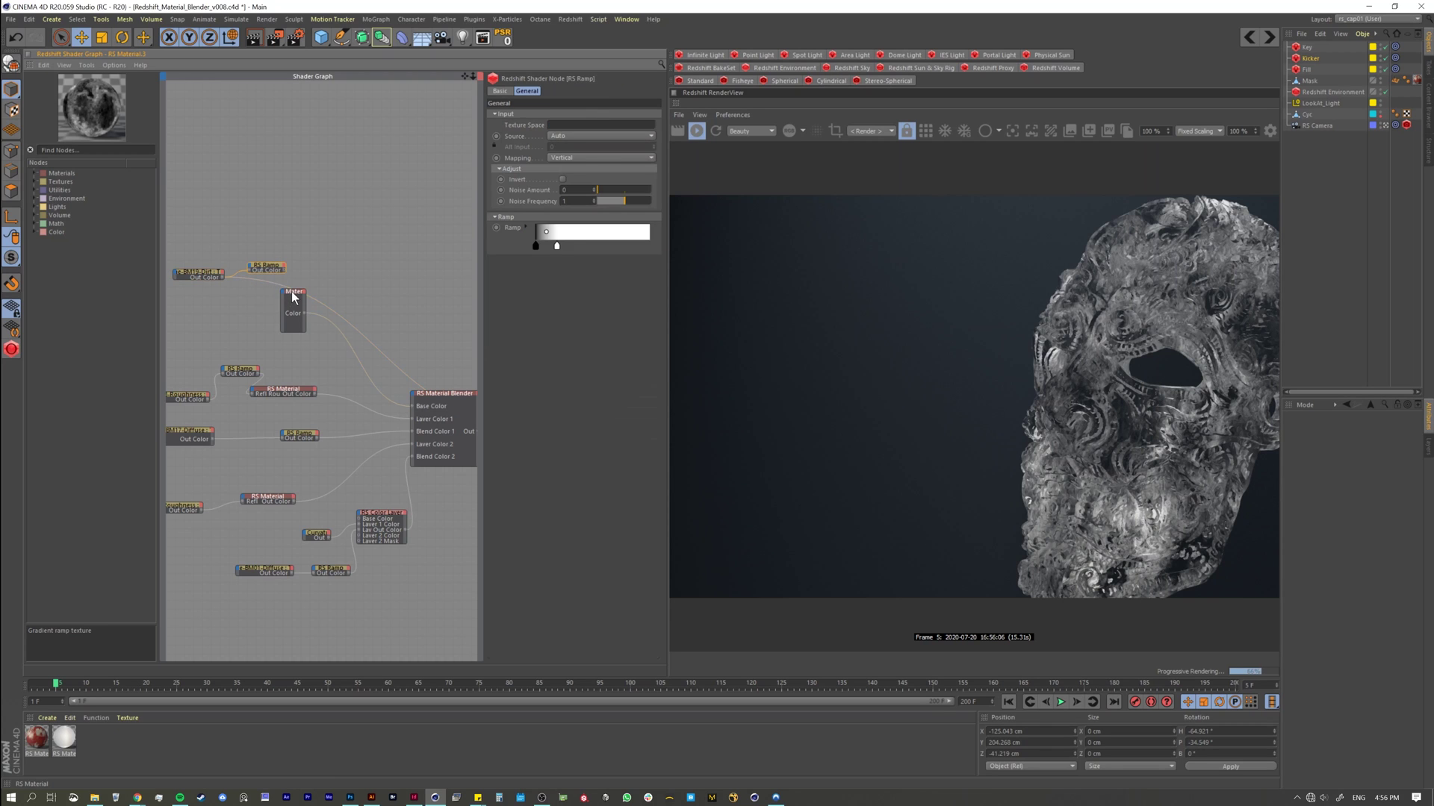
pyautogui.moveTo(291, 292); pyautogui.dragTo(337, 277)
pyautogui.click(277, 271)
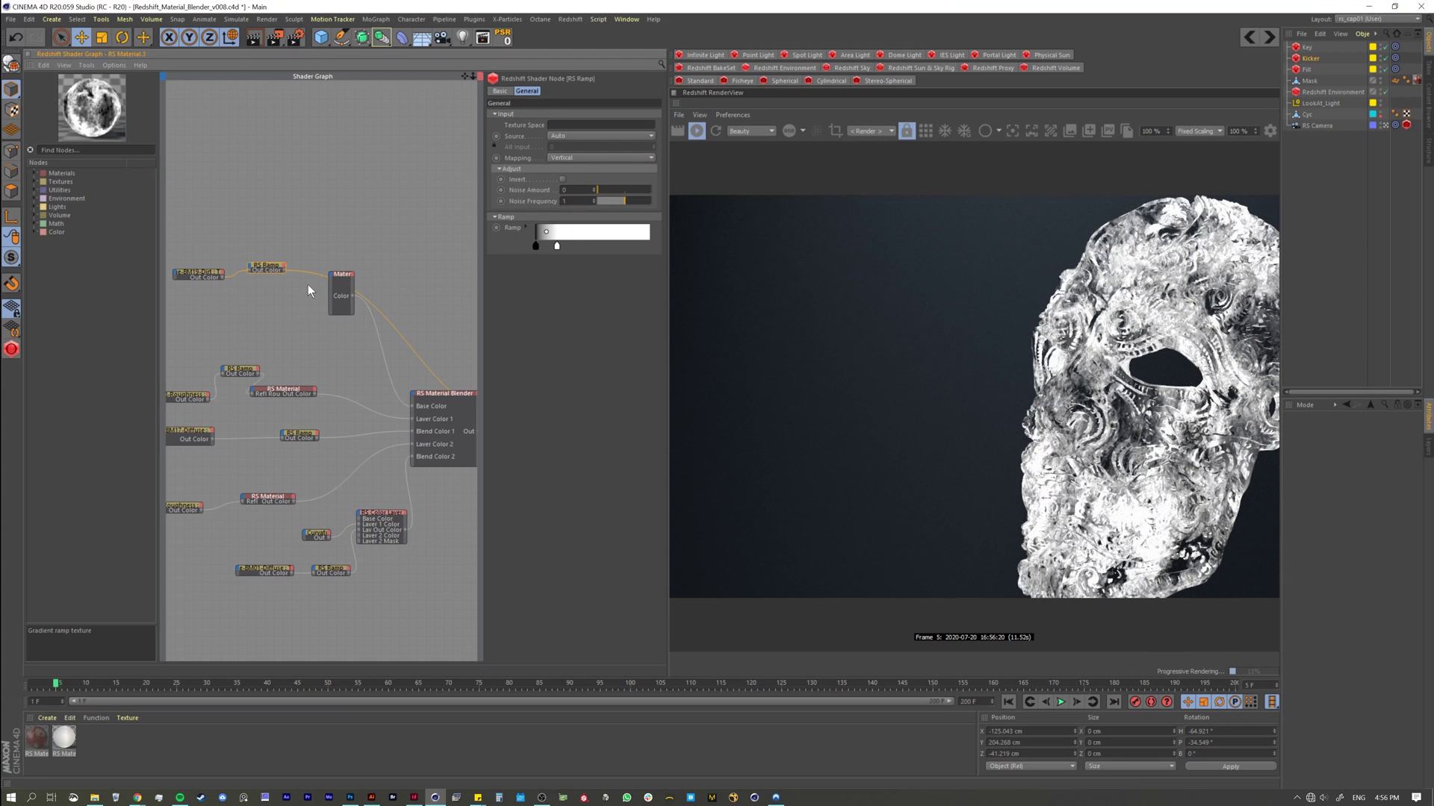
# Route the red base material back to the Output and connect its RS Ramp to Refl Roughness.
pyautogui.click(338, 276)
pyautogui.moveTo(337, 275); pyautogui.dragTo(330, 290)
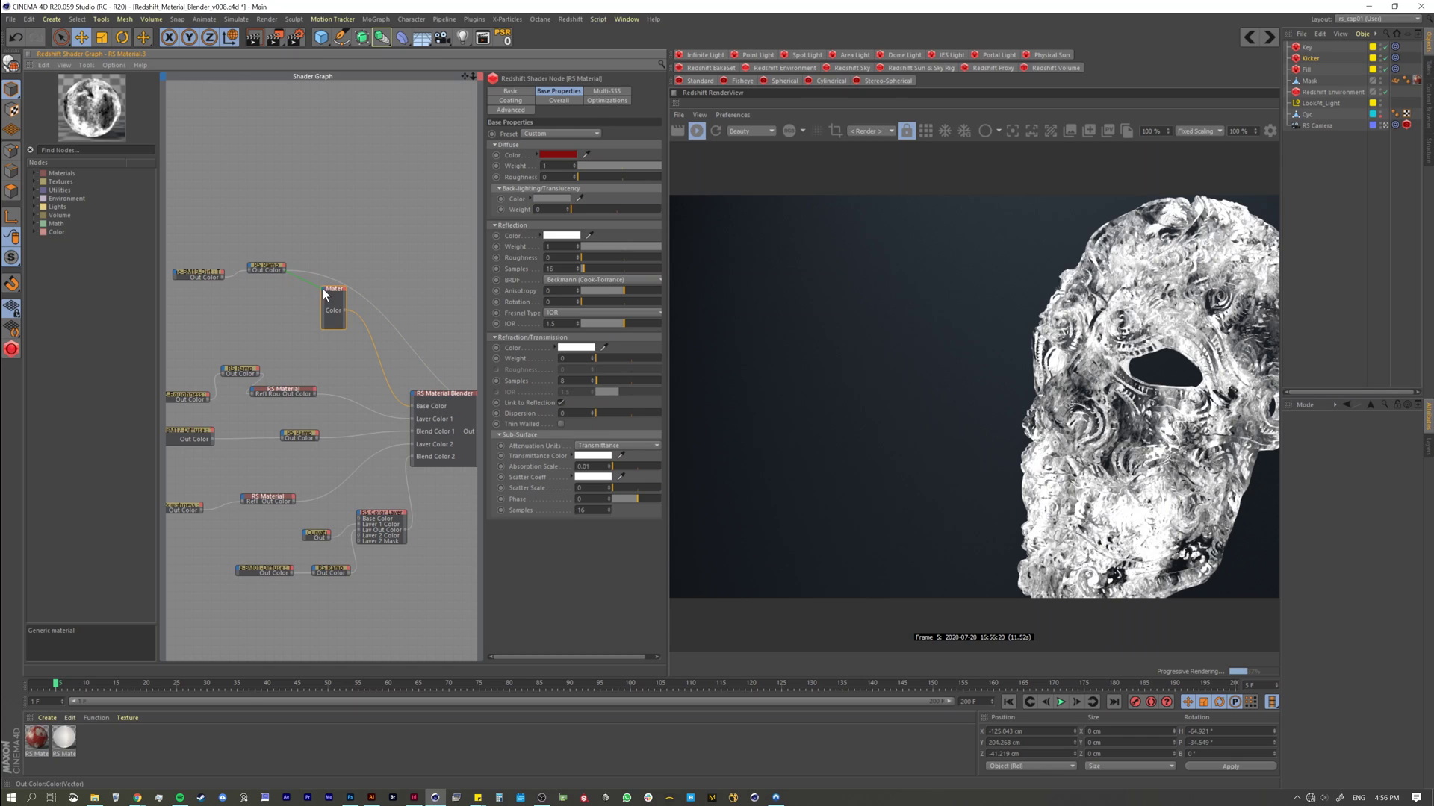
pyautogui.moveTo(313, 289); pyautogui.dragTo(327, 297)
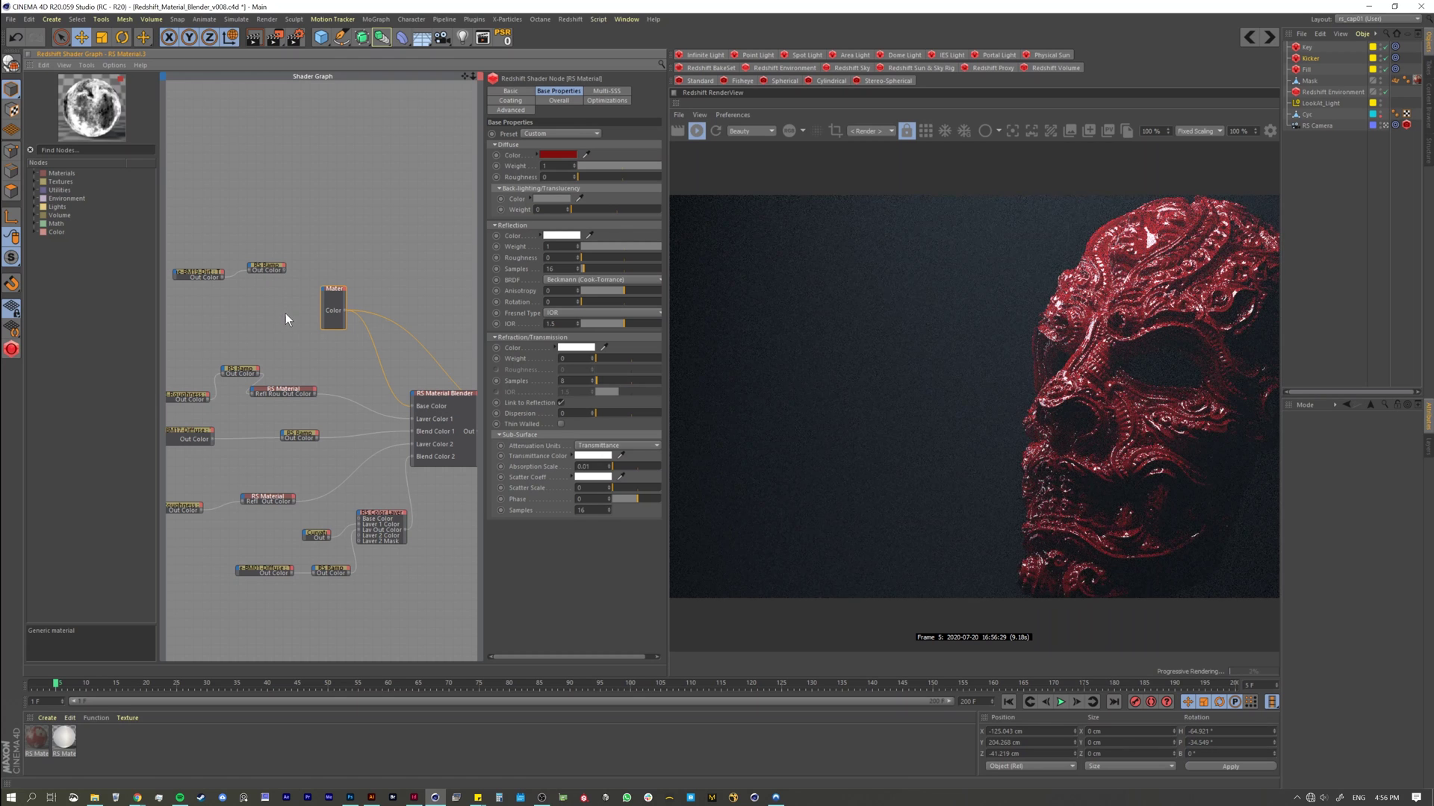
pyautogui.click(321, 289)
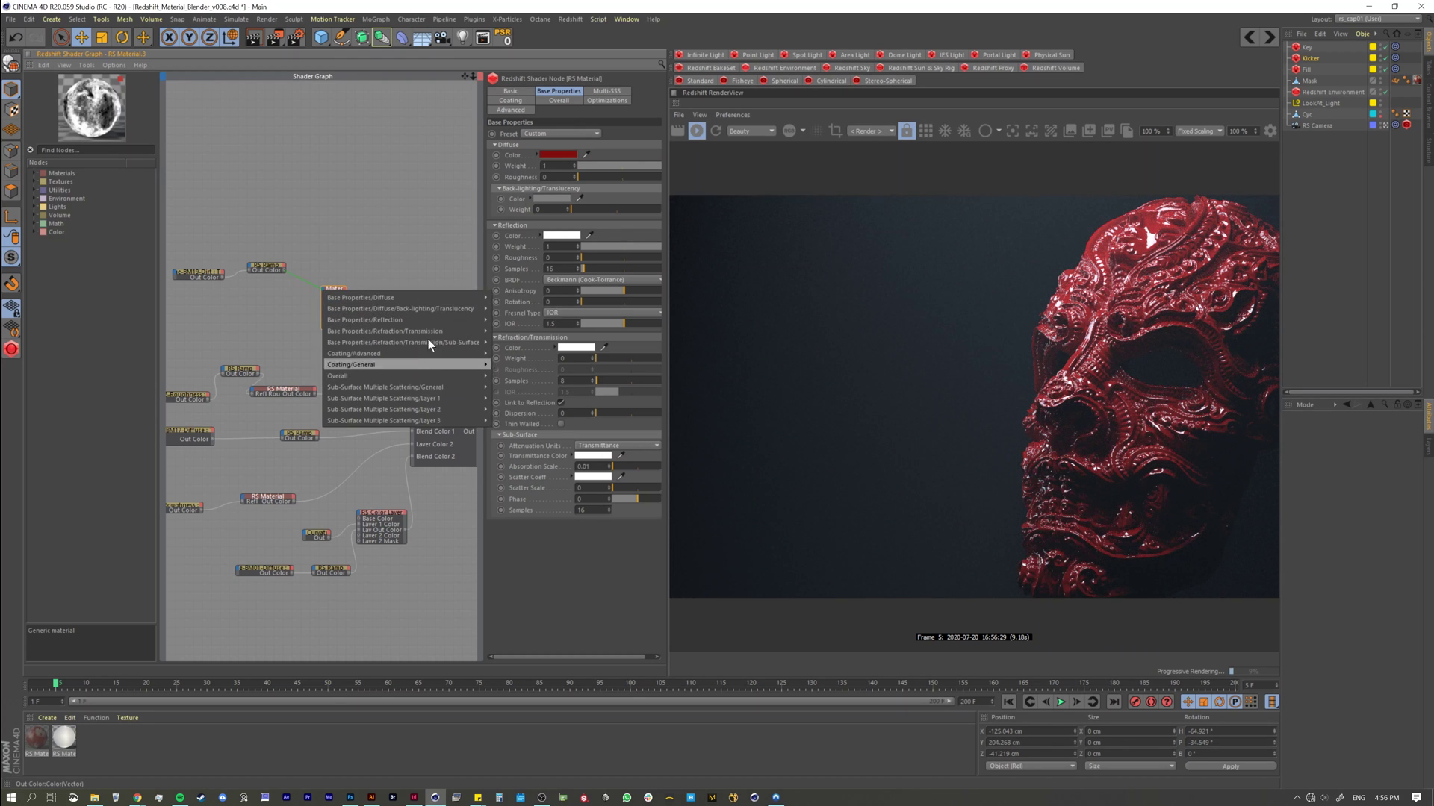
pyautogui.moveTo(444, 322)
pyautogui.click(524, 341)
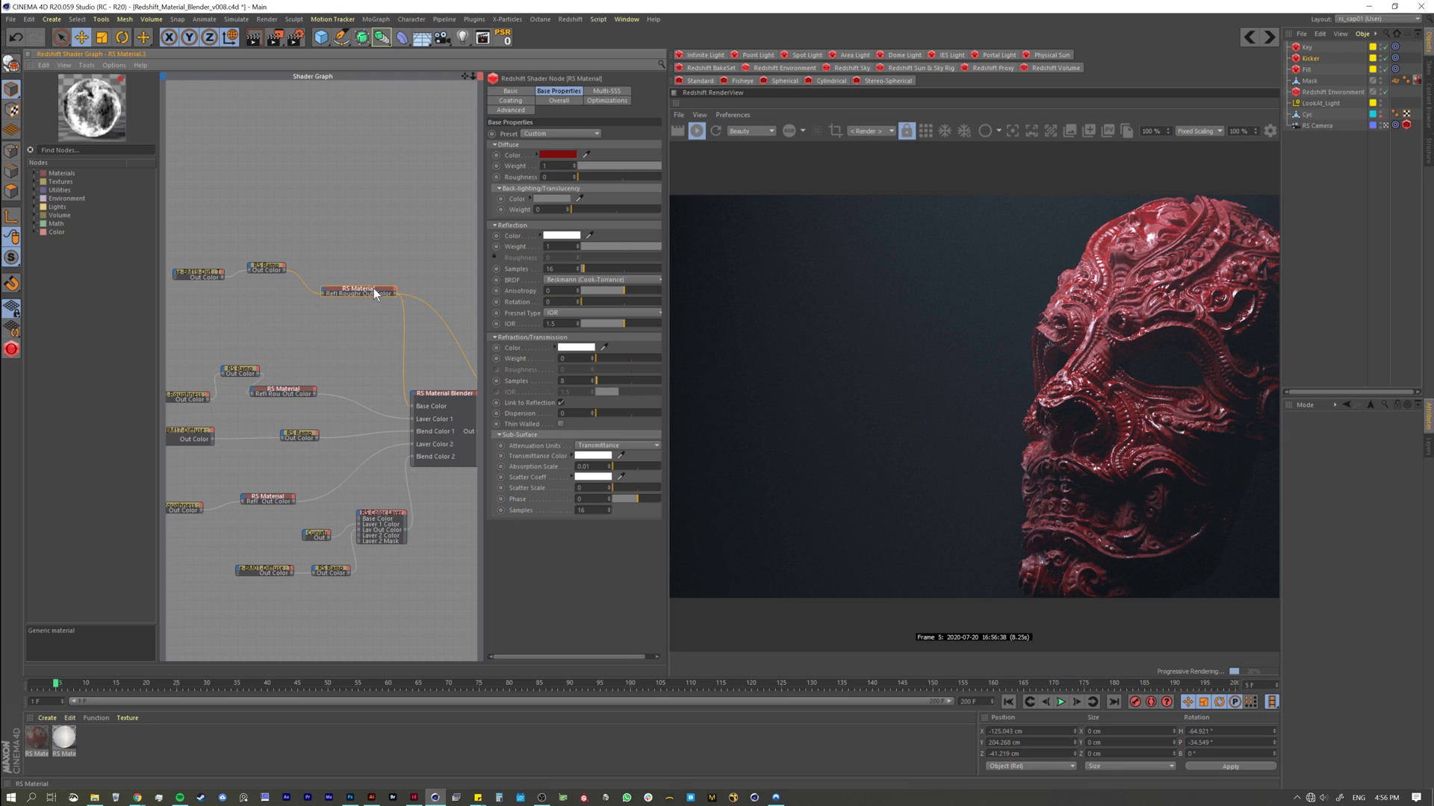
pyautogui.moveTo(370, 288); pyautogui.dragTo(359, 291)
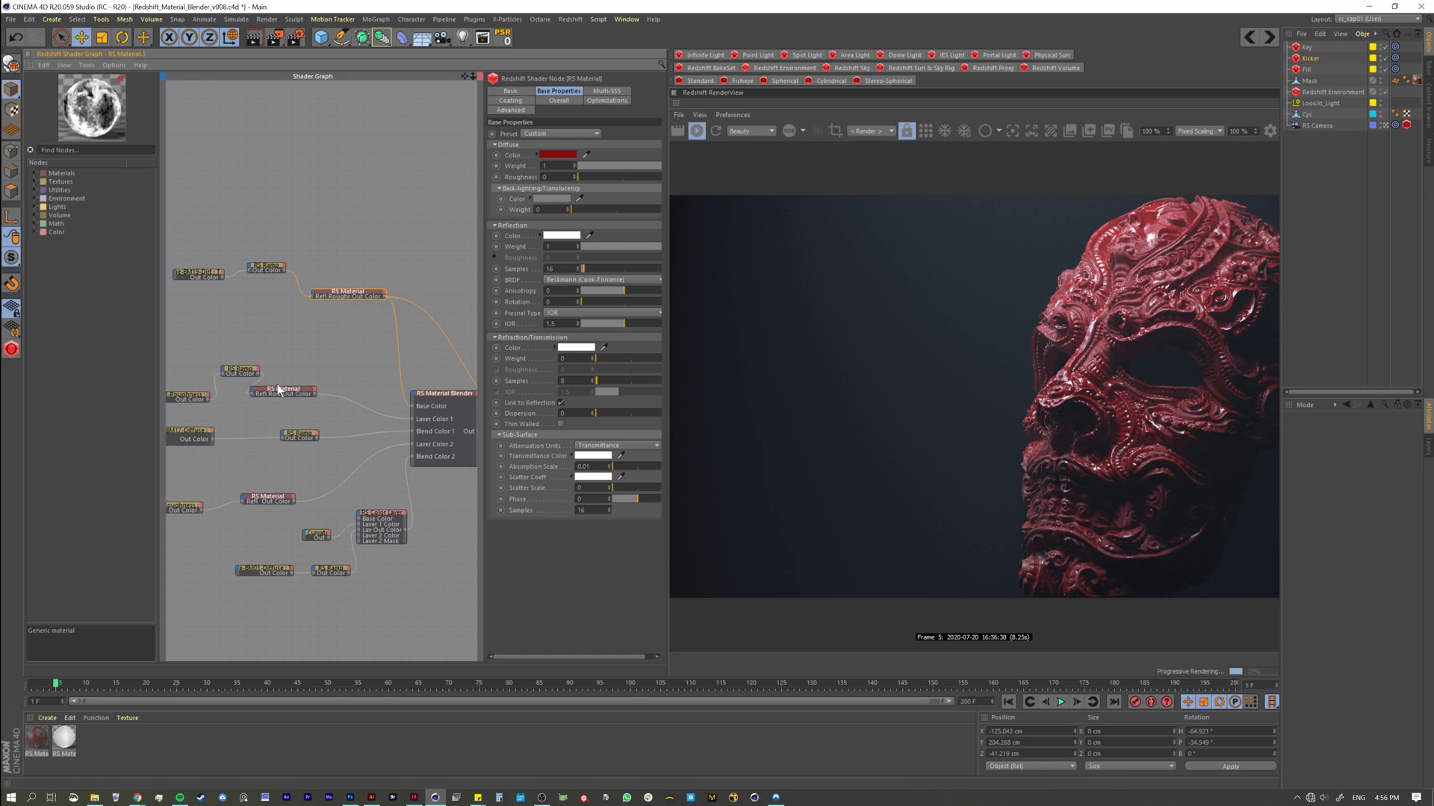
# Detach the ramp from the Layer Color 1 material's roughness and route that off-white material alone to the Output.
pyautogui.moveTo(334, 370); pyautogui.dragTo(297, 338, button='middle')
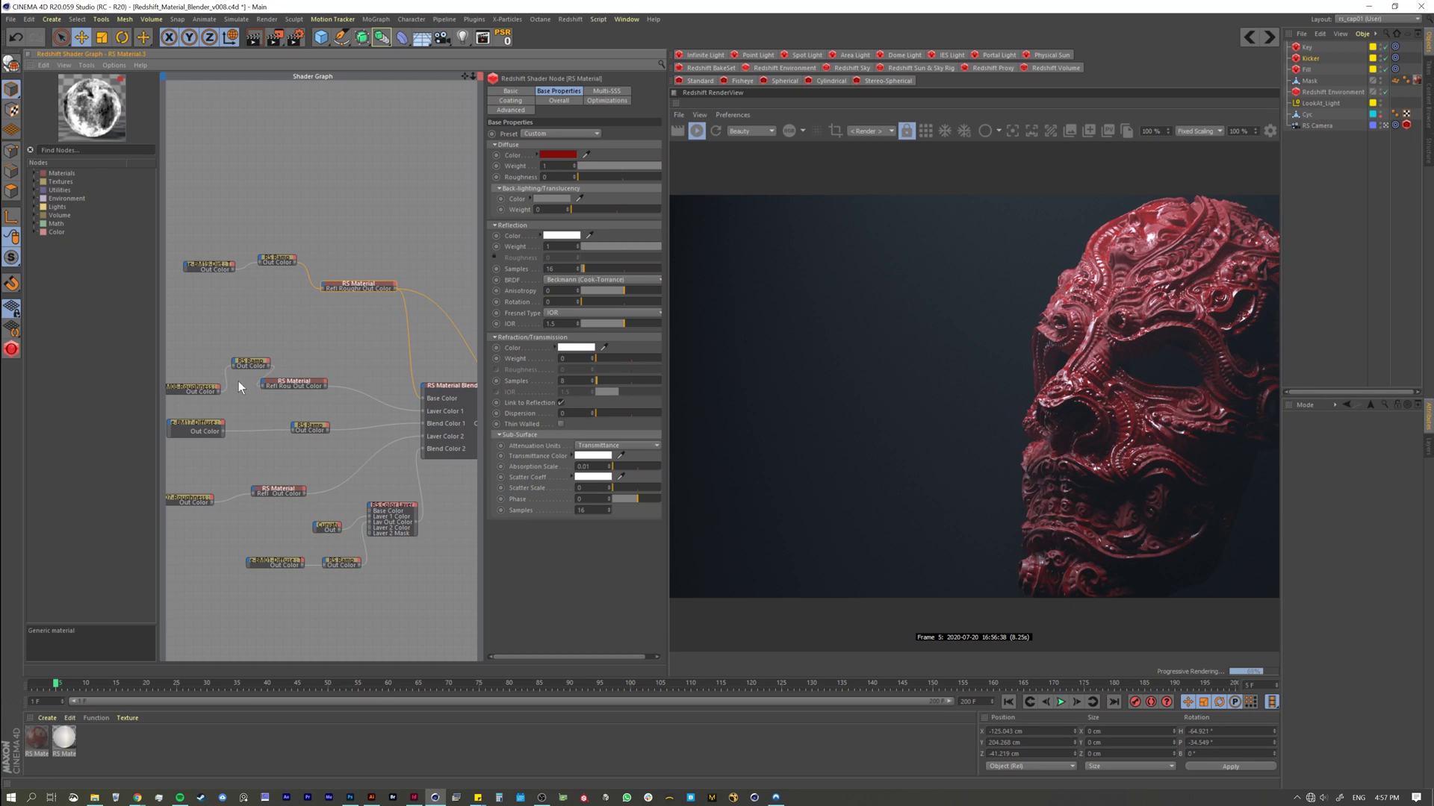
pyautogui.moveTo(299, 360); pyautogui.dragTo(286, 400, button='middle')
pyautogui.click(293, 392)
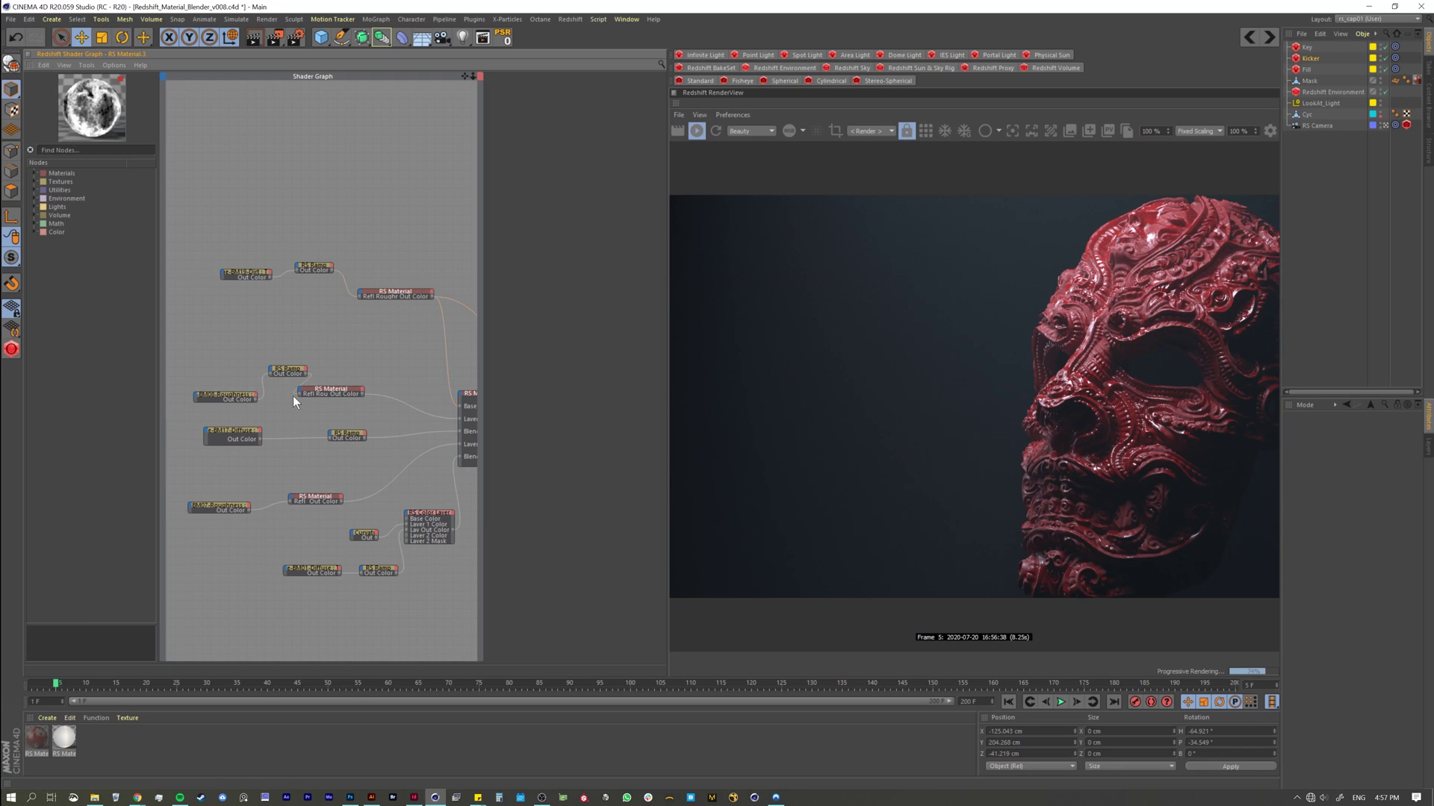
pyautogui.click(312, 390)
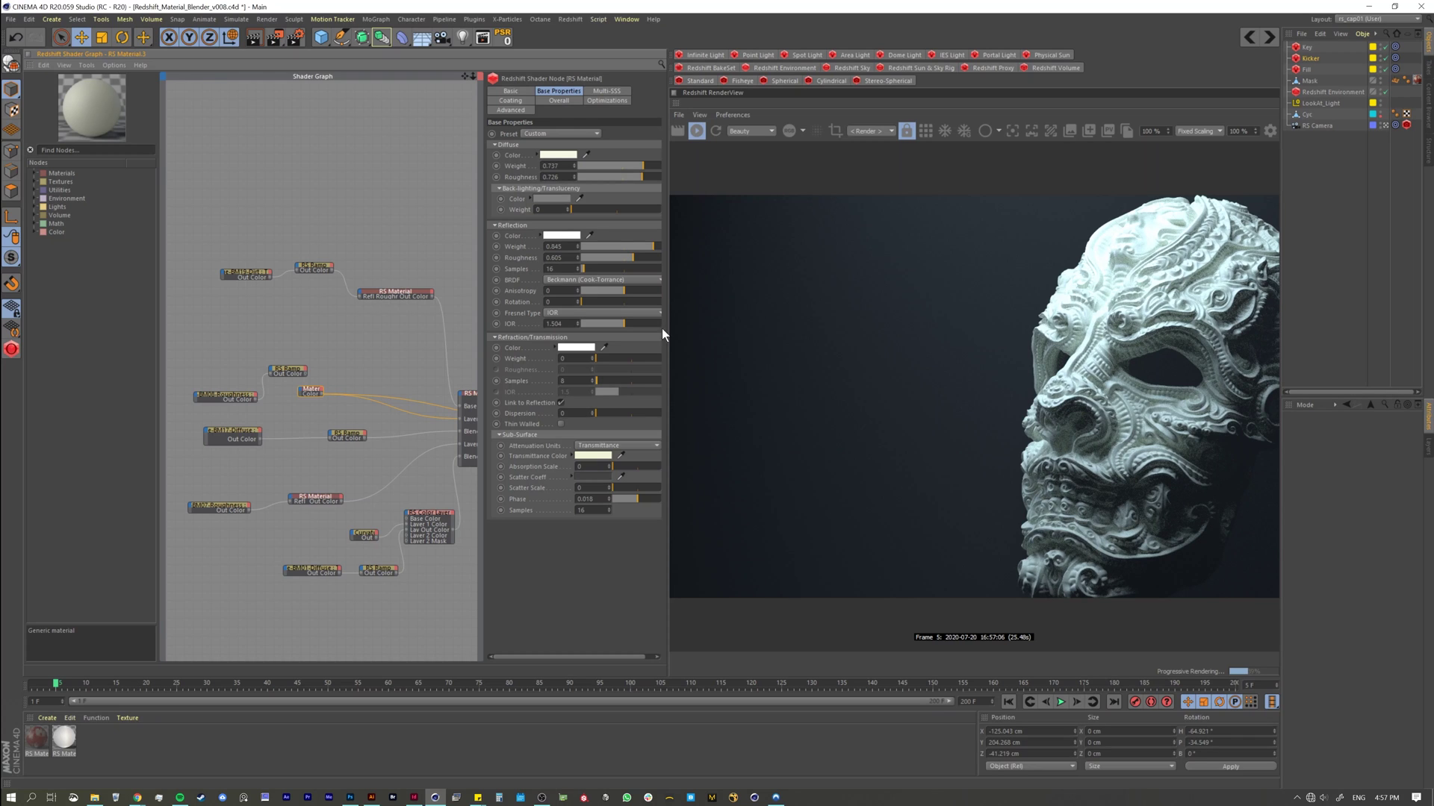
pyautogui.moveTo(312, 389); pyautogui.dragTo(324, 390)
# Preview the Layer 1 material's grunge roughness texture and its RS Ramp on the mask through the Output.
pyautogui.click(238, 396)
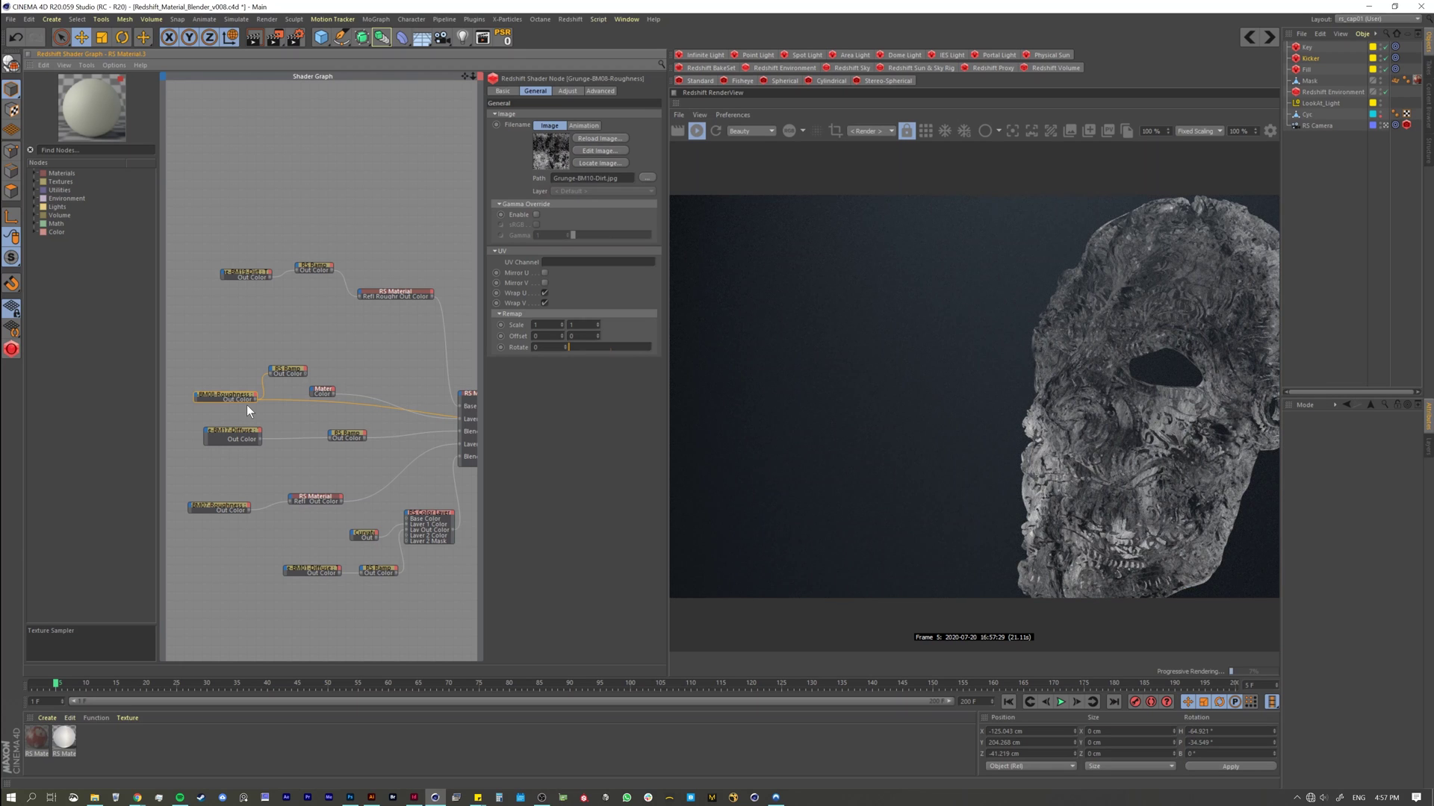
pyautogui.click(288, 369)
pyautogui.moveTo(293, 374); pyautogui.dragTo(461, 406)
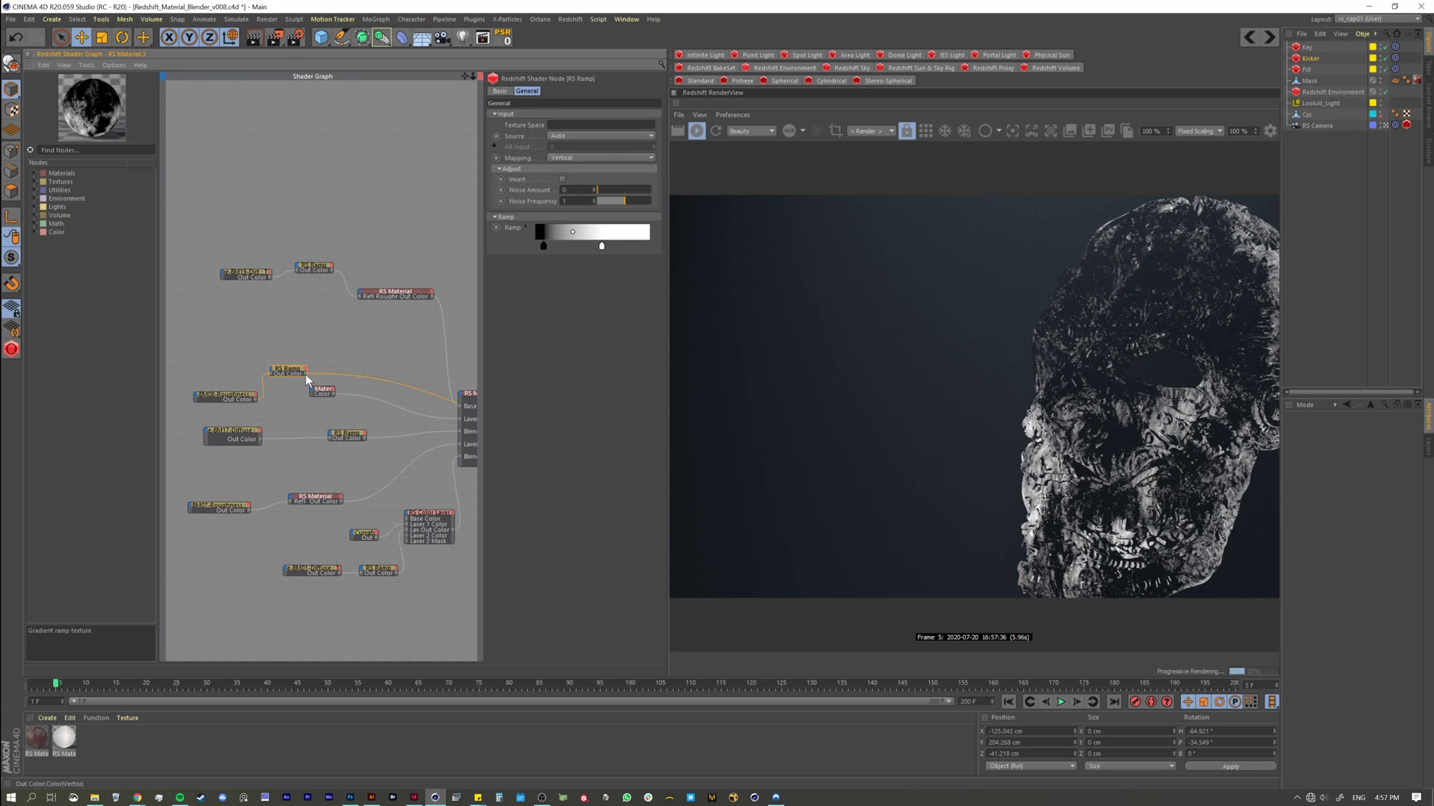
# Connect the RS Ramp to the Layer 1 material's Refl Roughness input.
pyautogui.click(312, 390)
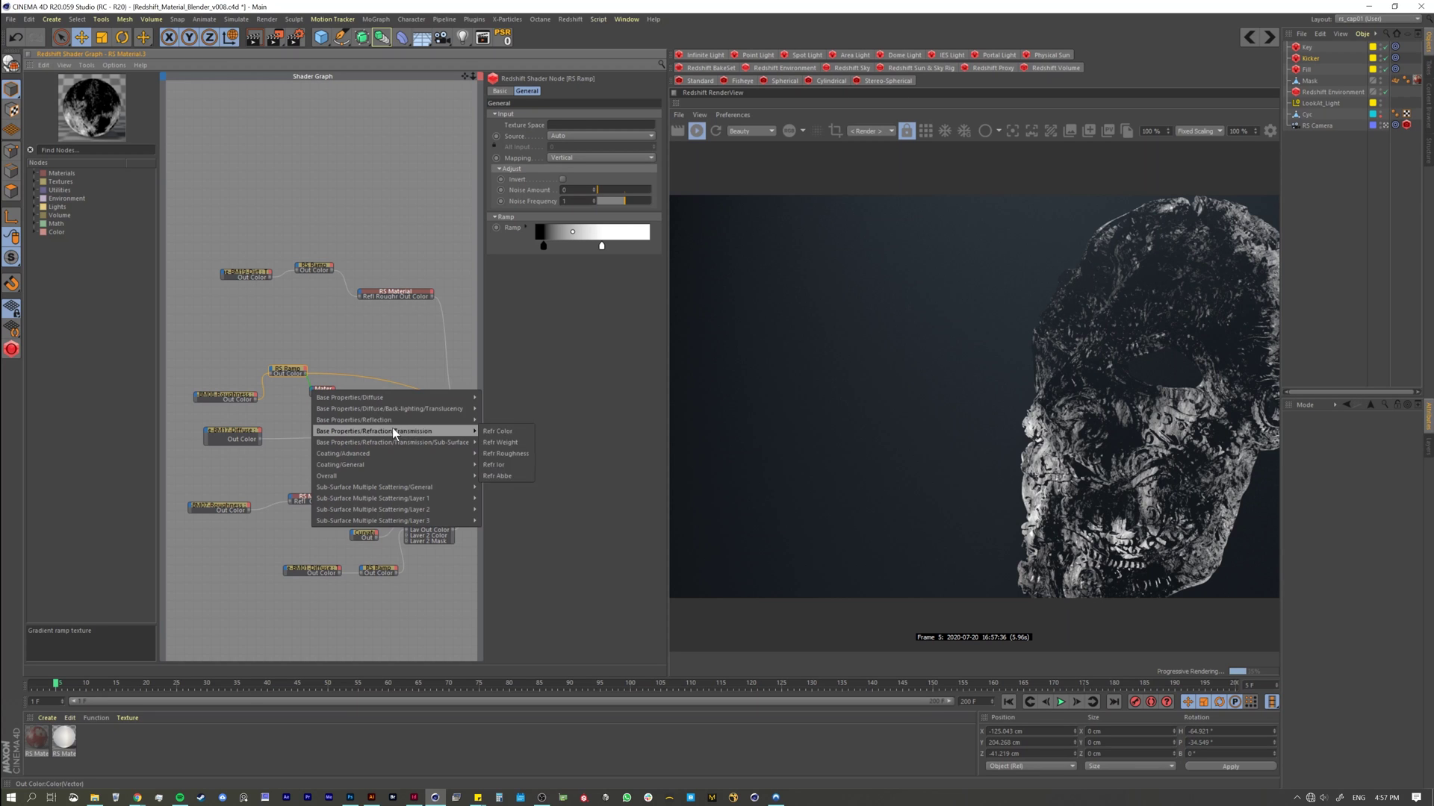
pyautogui.moveTo(407, 419)
pyautogui.click(505, 442)
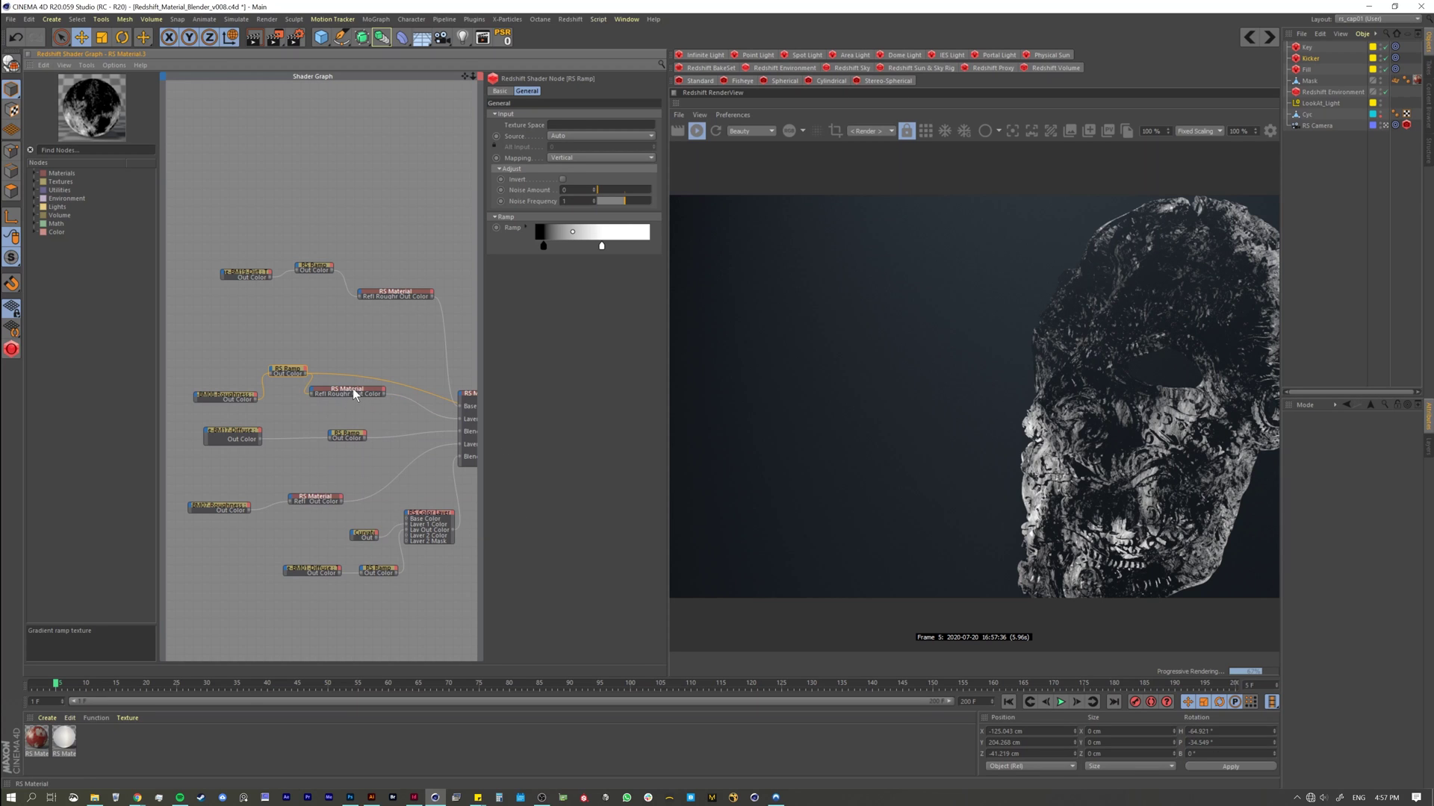
# Route the off-white Layer 1 material to the Output and enlarge the shader graph area beside the render view.
pyautogui.click(352, 389)
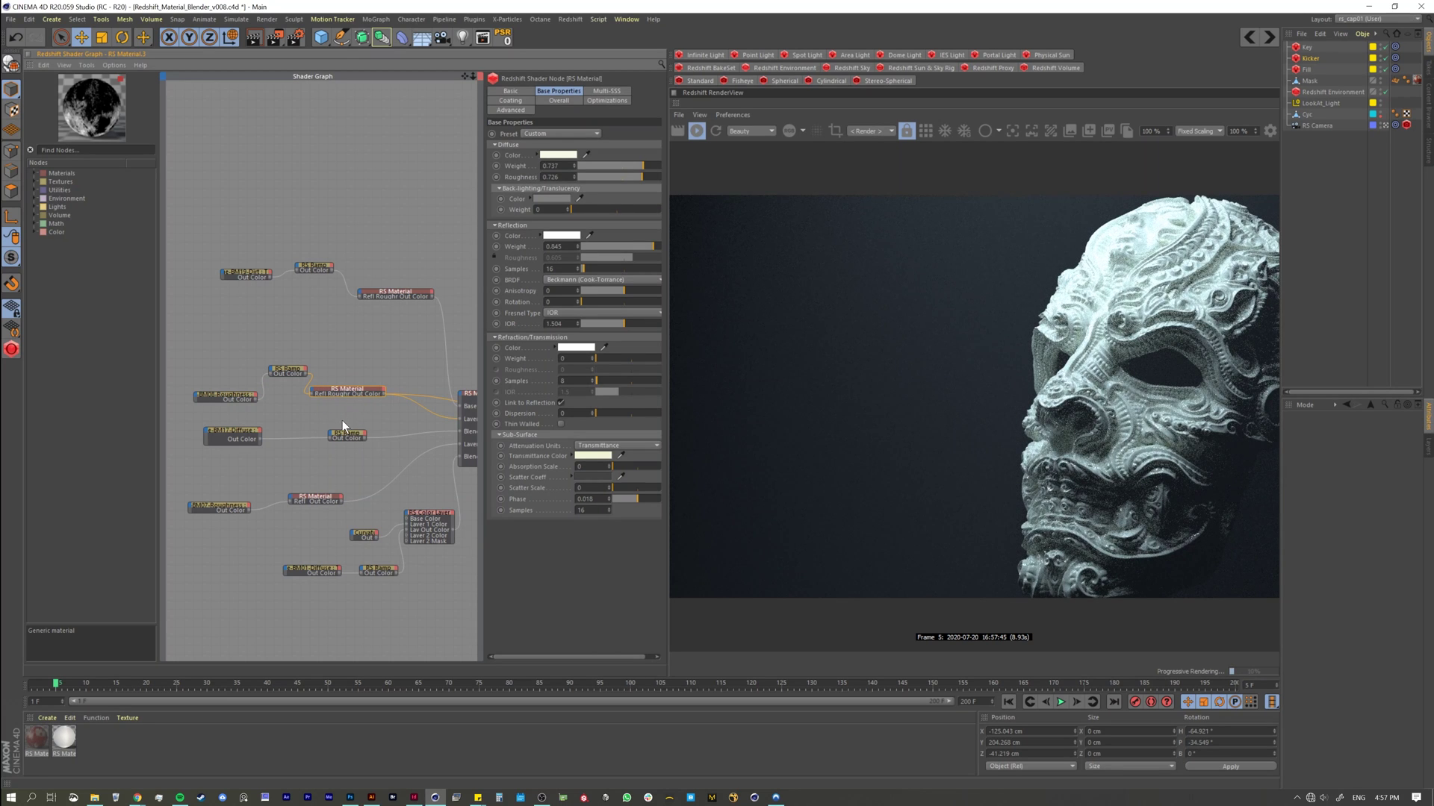
pyautogui.moveTo(348, 360); pyautogui.dragTo(311, 329, button='middle')
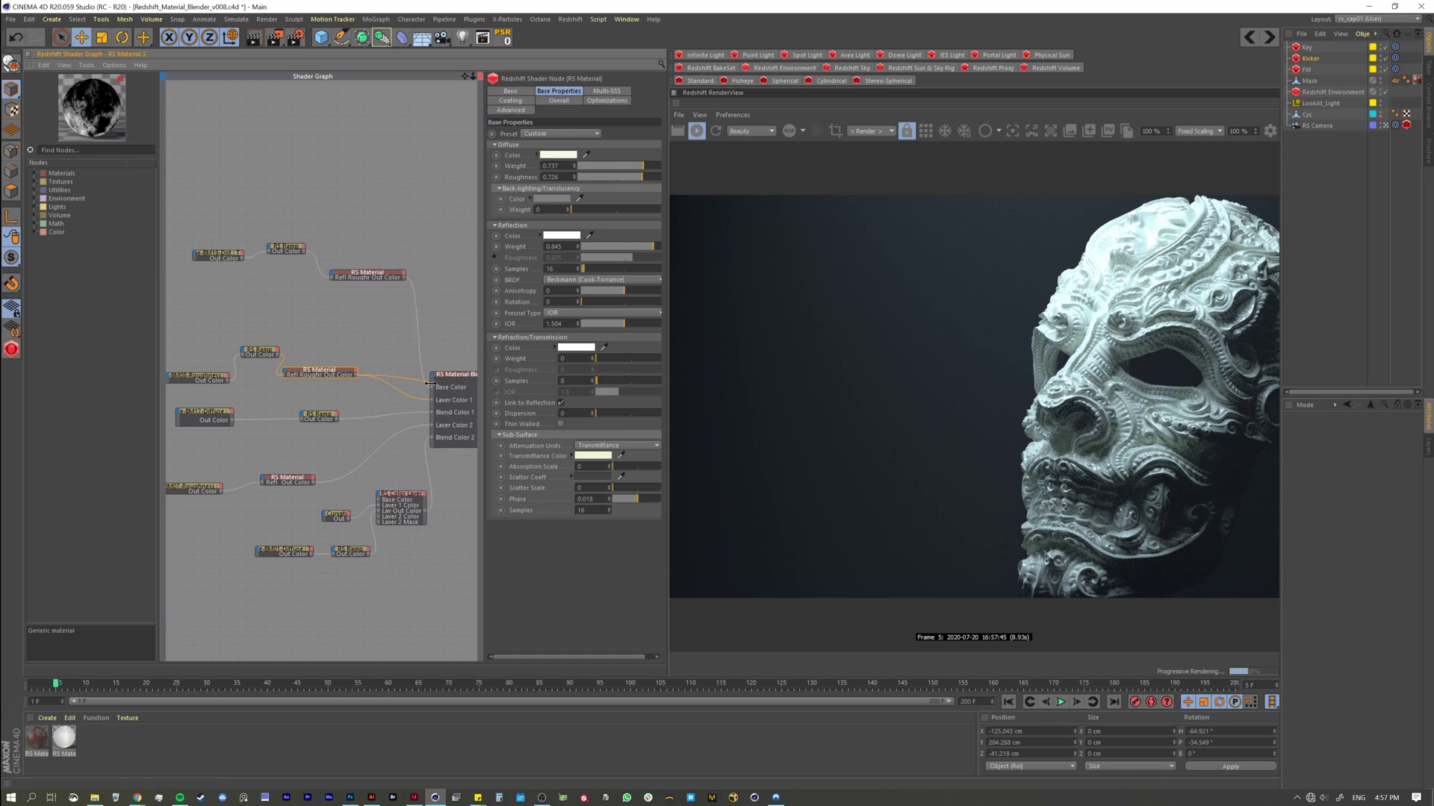
pyautogui.moveTo(430, 383); pyautogui.dragTo(415, 374, button='middle')
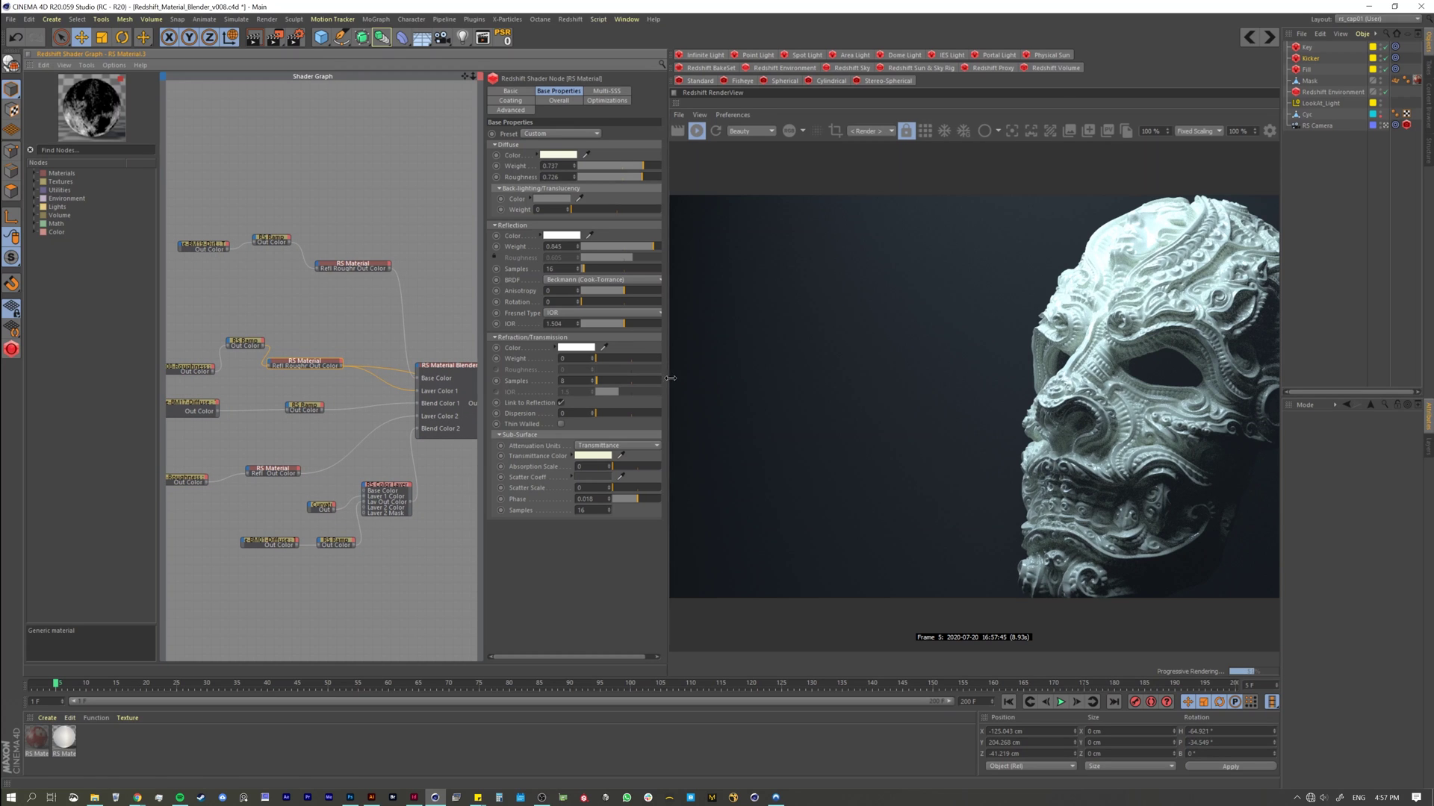
pyautogui.moveTo(669, 384); pyautogui.dragTo(924, 407)
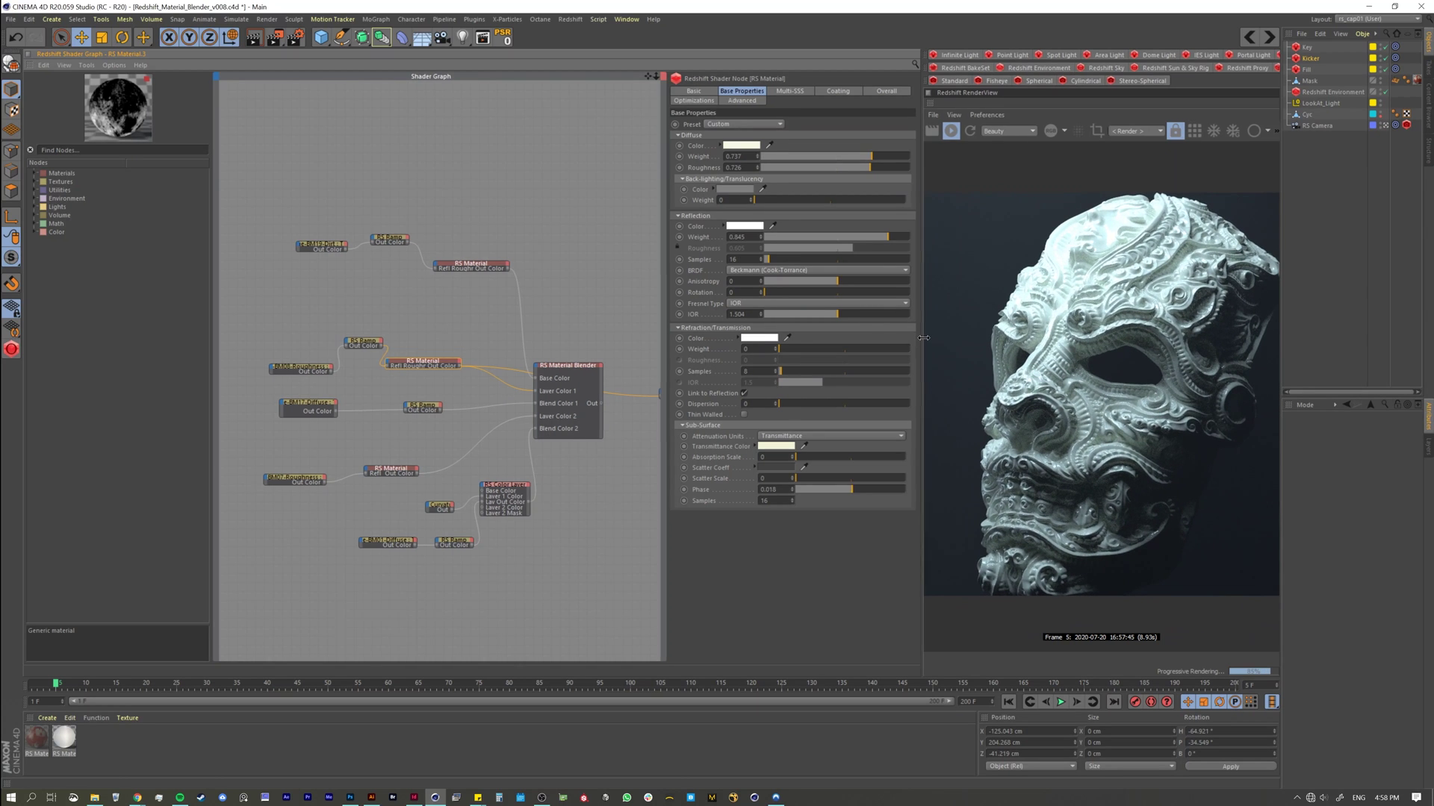
pyautogui.moveTo(924, 337); pyautogui.dragTo(824, 343)
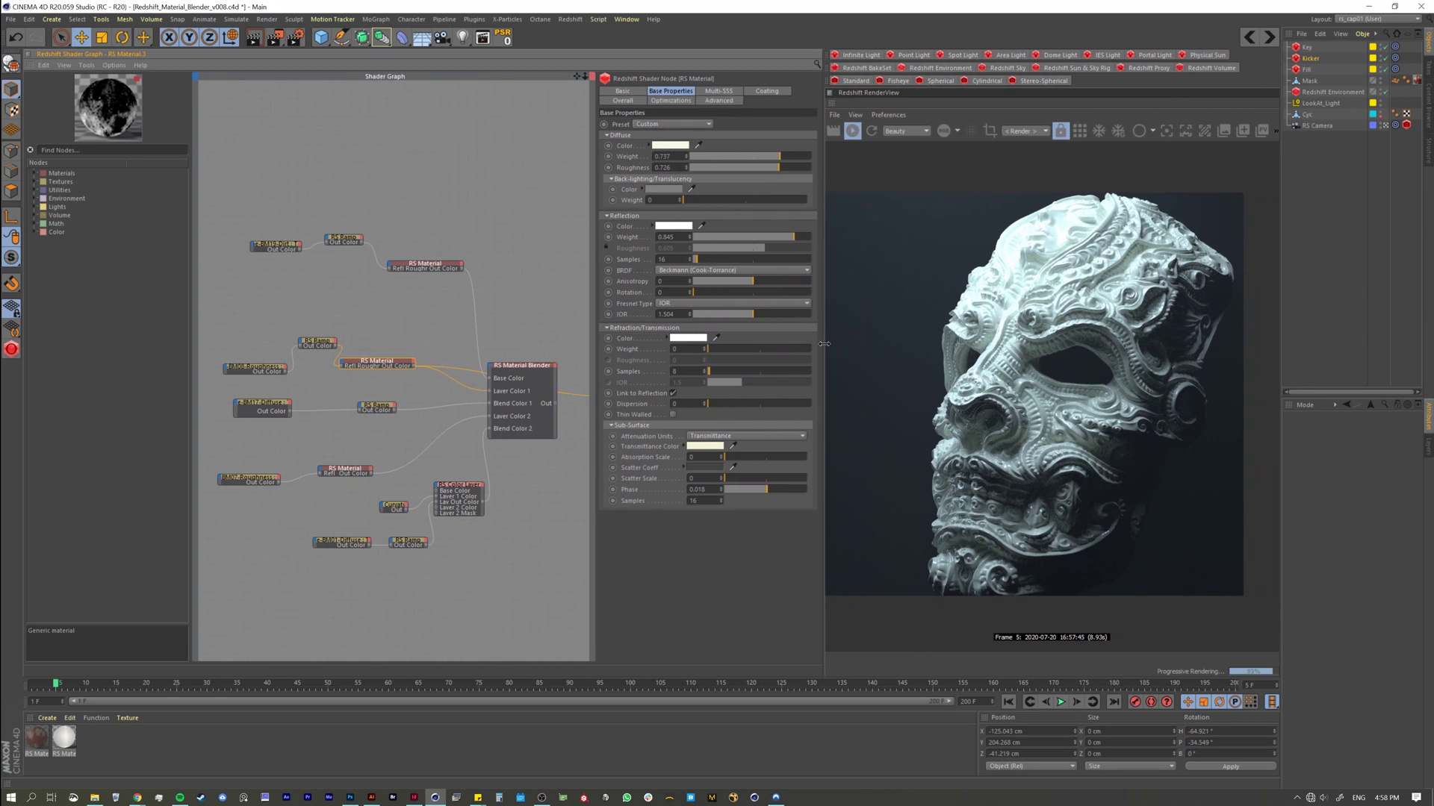
# Preview the Smudge-BM17-Diffuse blend texture and its RS Ramp on the mask through the Output.
pyautogui.click(265, 408)
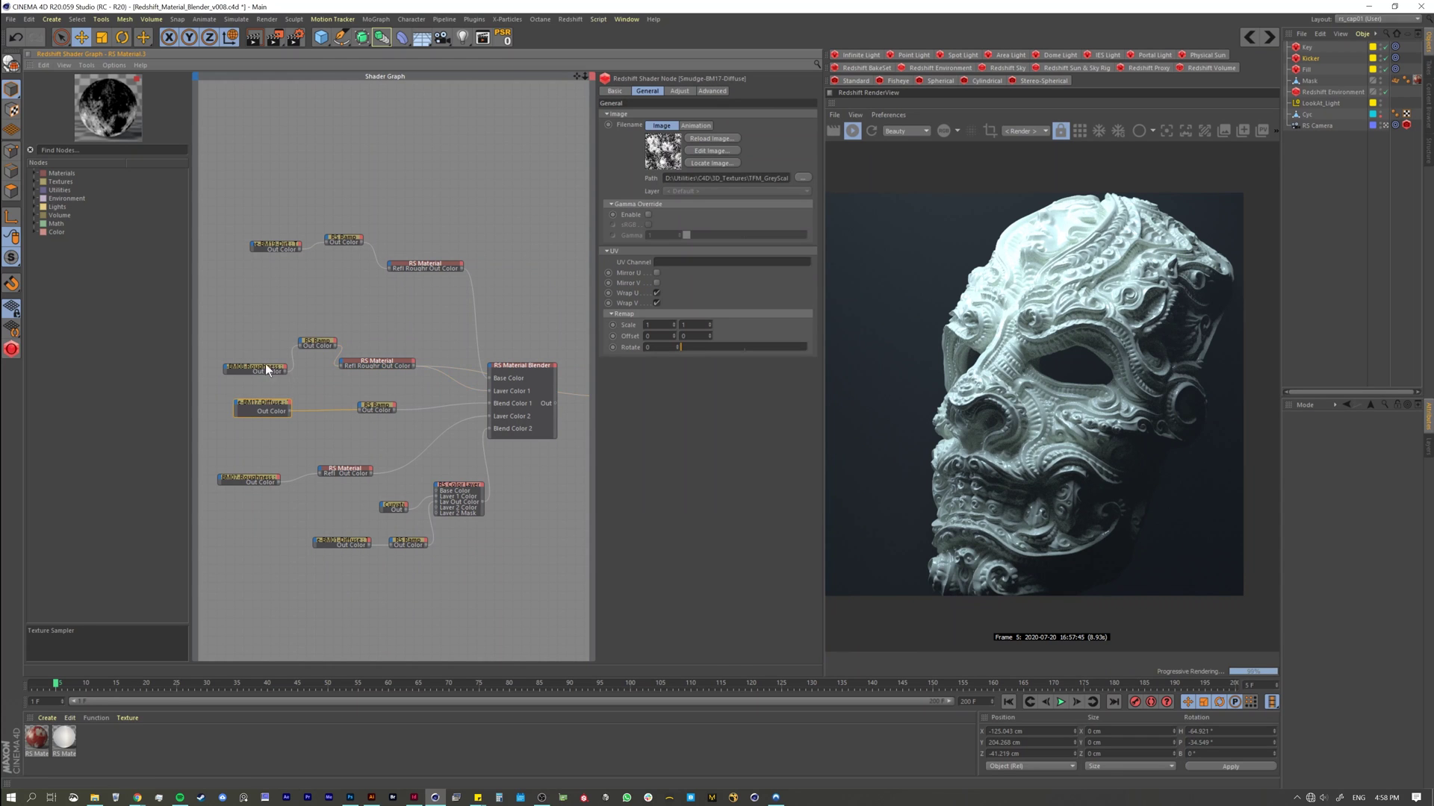
pyautogui.click(259, 367)
pyautogui.click(276, 403)
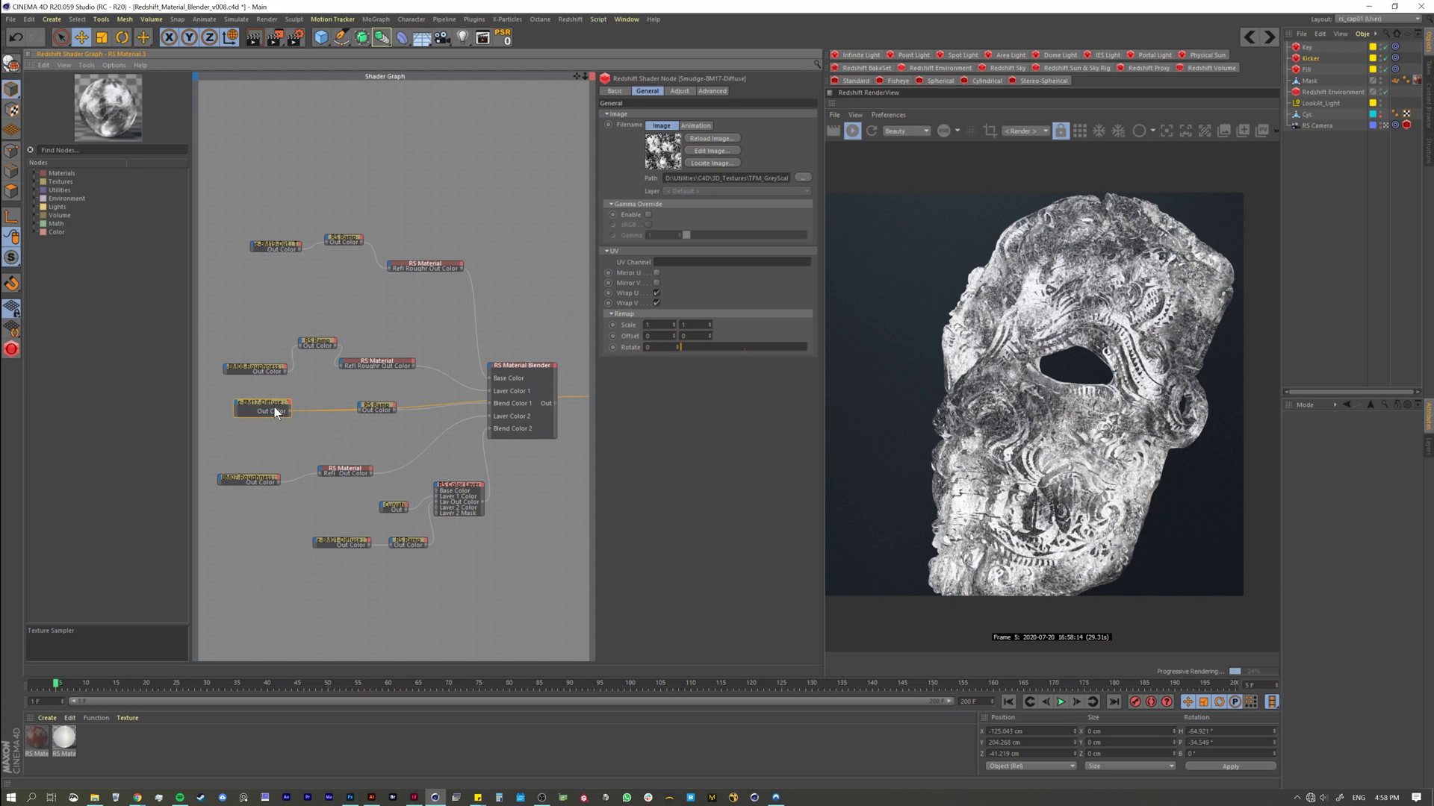
pyautogui.click(369, 403)
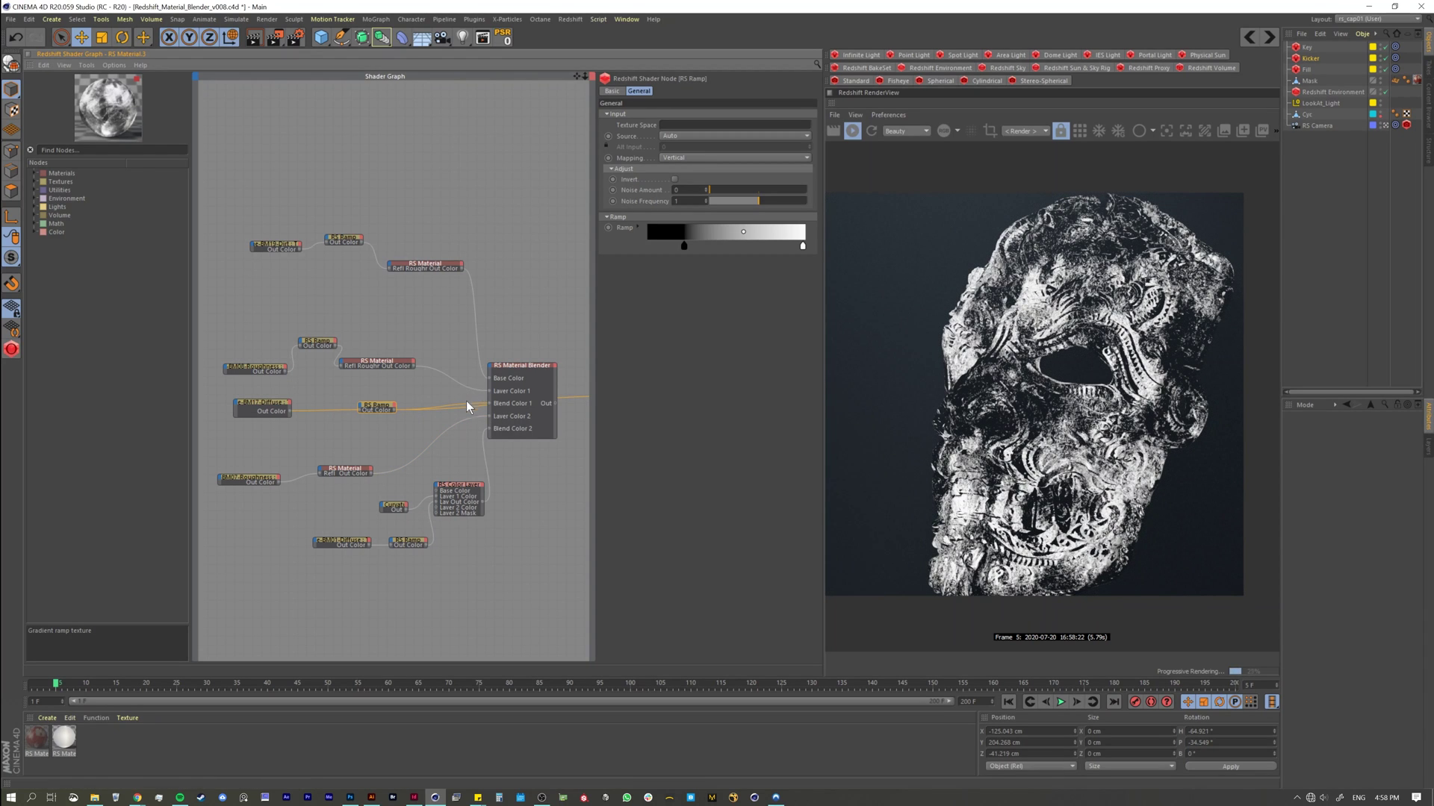
# Reduce the Material Blender's connections to Base Color and Layer Color 1 and route the blender to the Output.
pyautogui.click(392, 361)
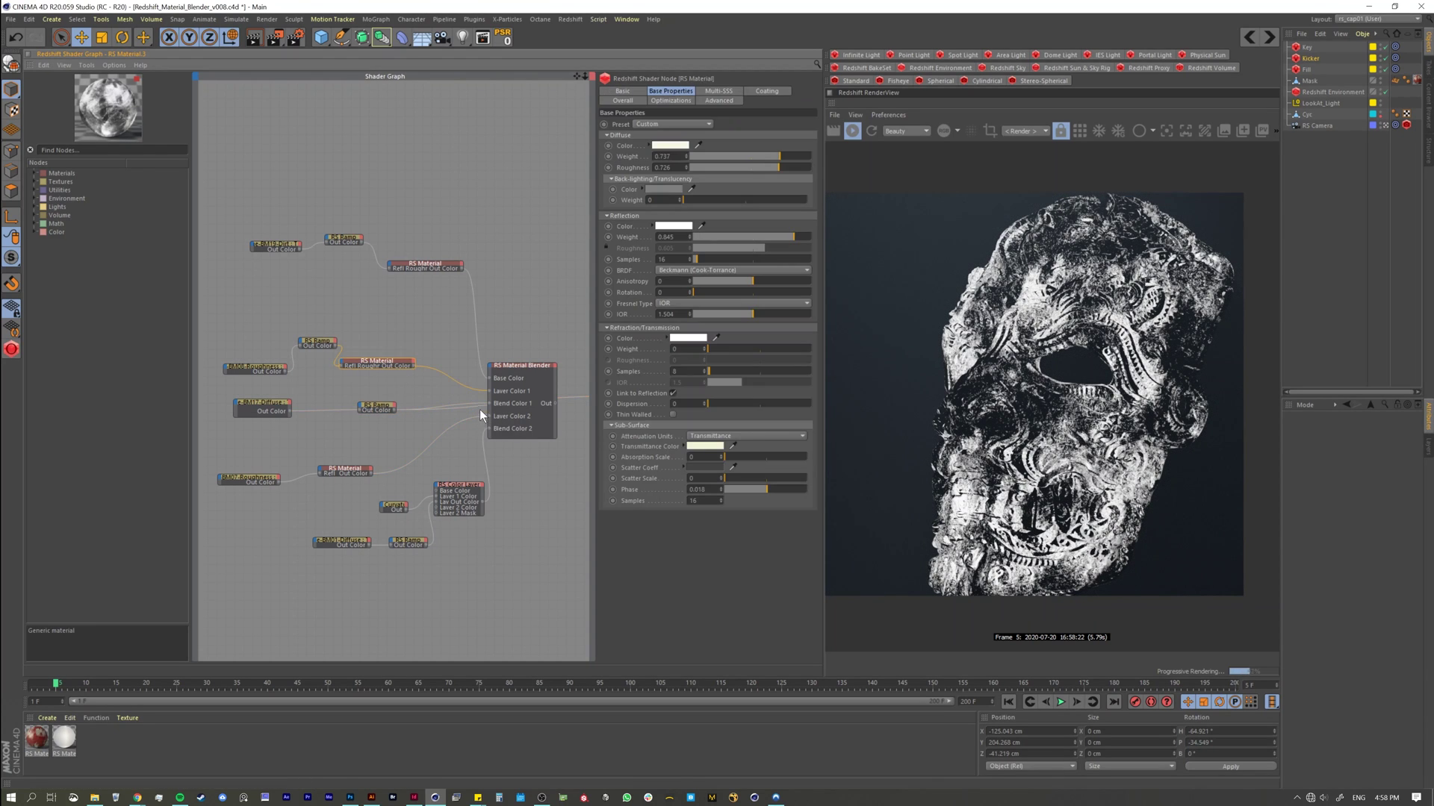
pyautogui.moveTo(515, 369)
pyautogui.mouseDown()
pyautogui.moveTo(537, 341)
pyautogui.moveTo(498, 382)
pyautogui.mouseUp()
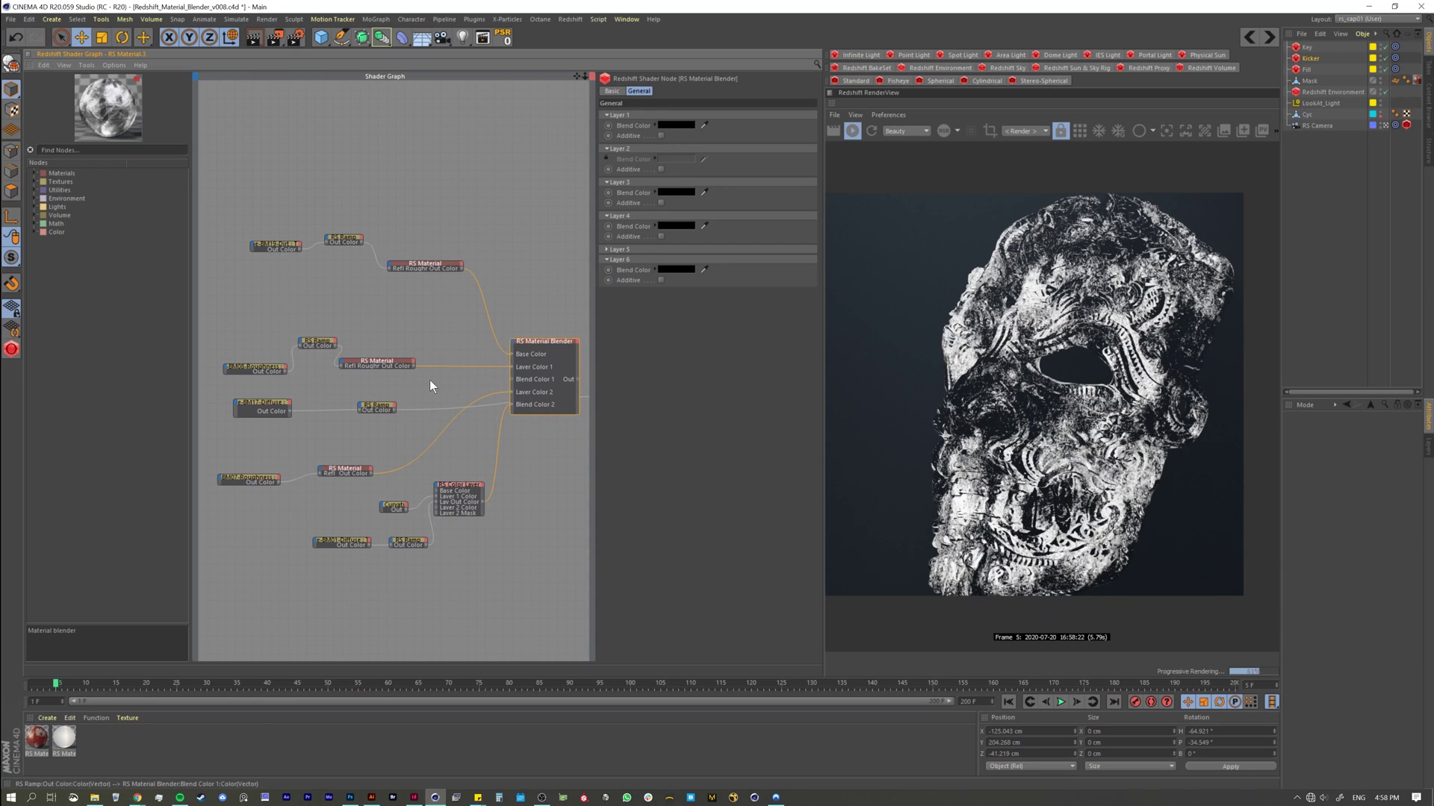
pyautogui.click(522, 351)
pyautogui.hotkey('ctrl', 'z')
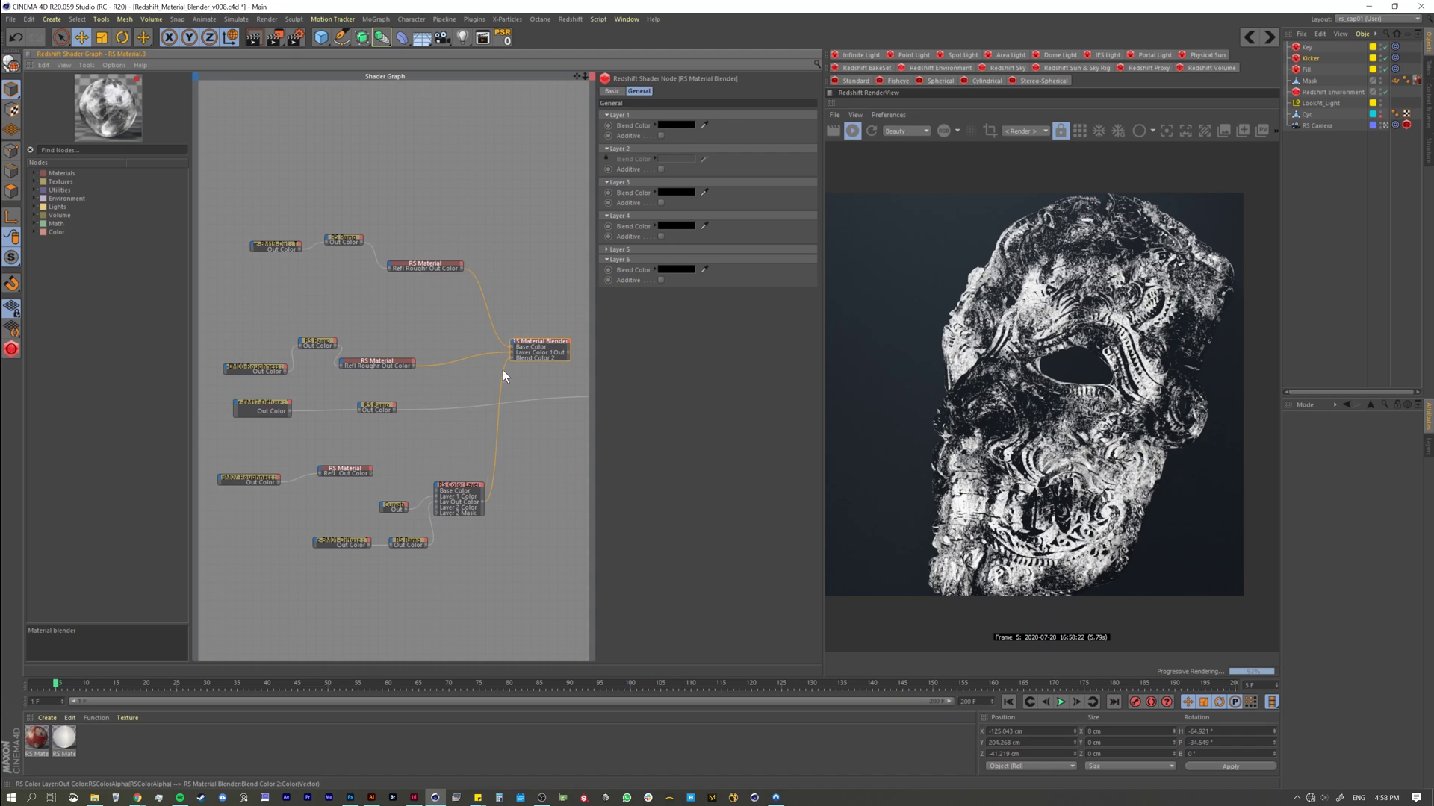
pyautogui.hotkey('ctrl', 'z')
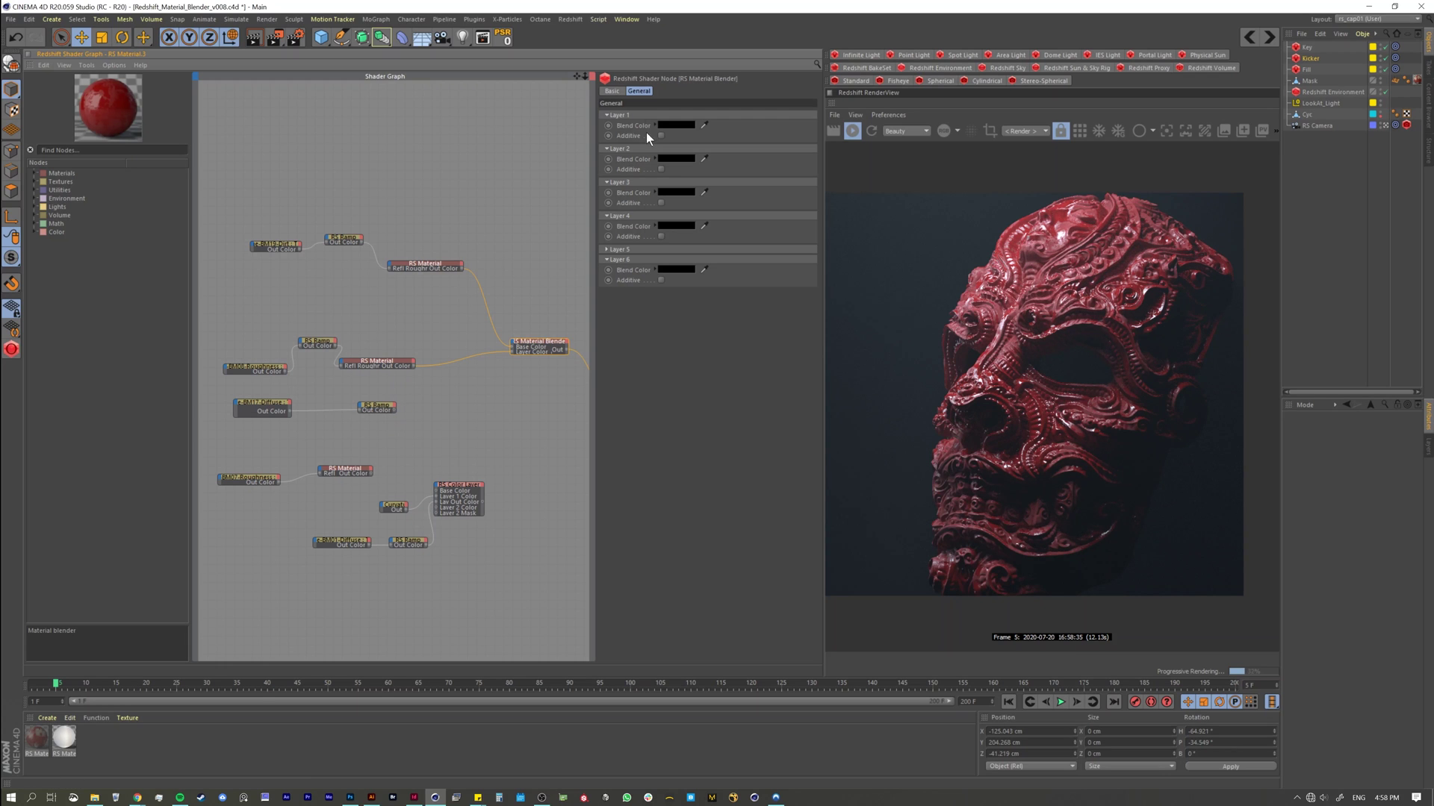
# Connect the smudge texture's RS Ramp to Blend Color 1 and compare the ramp with the blended material through the Output.
pyautogui.click(366, 404)
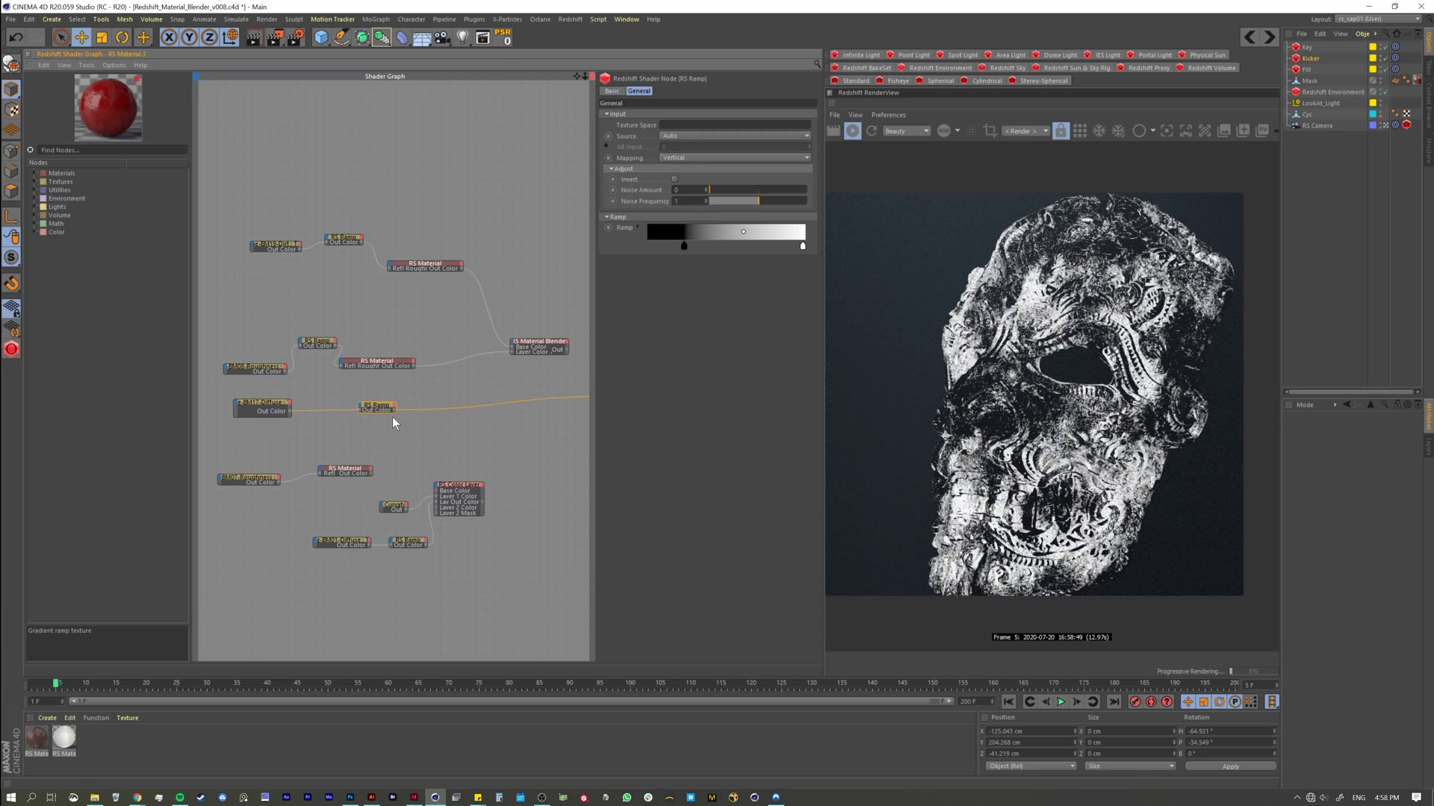
pyautogui.moveTo(512, 356); pyautogui.dragTo(515, 343)
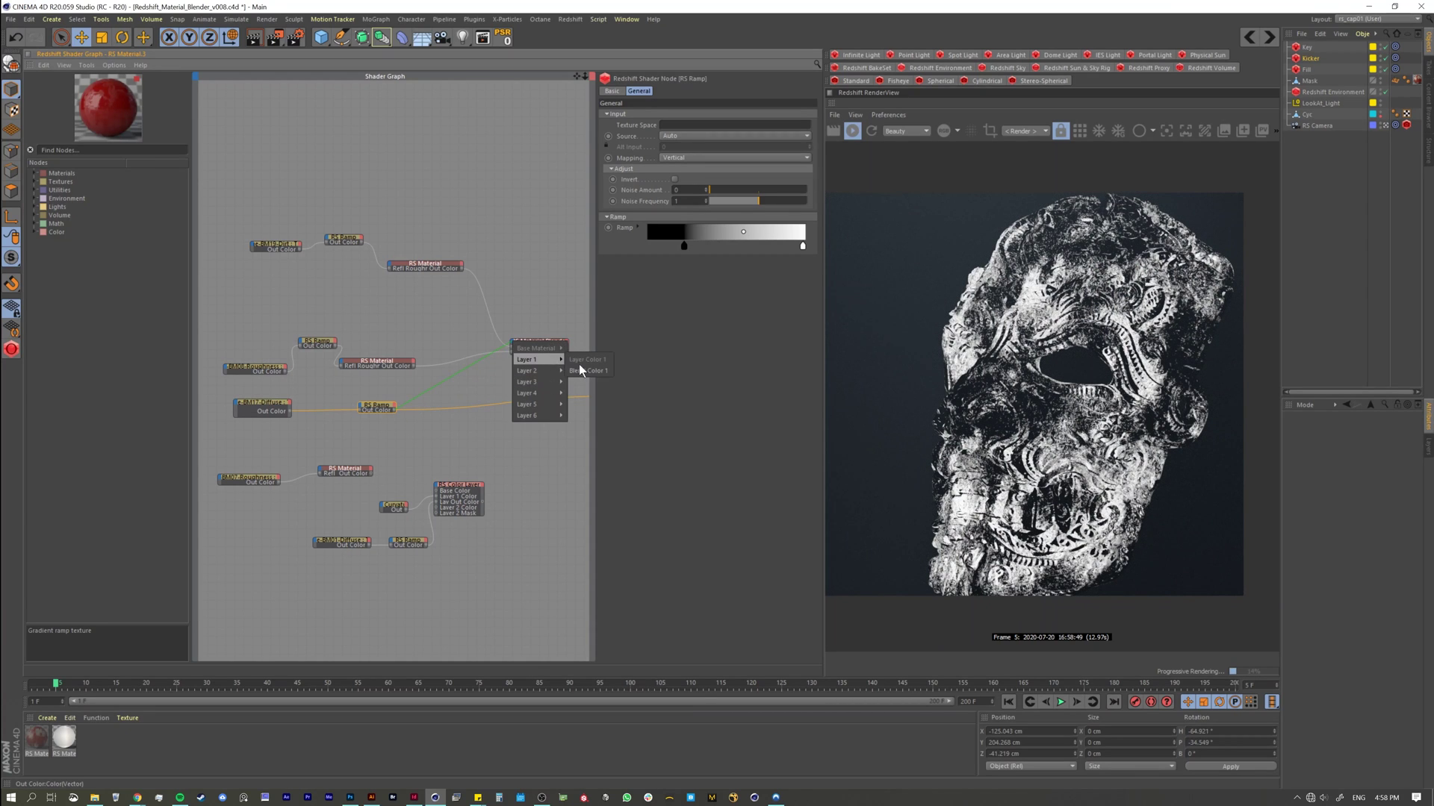
pyautogui.click(580, 364)
pyautogui.click(537, 351)
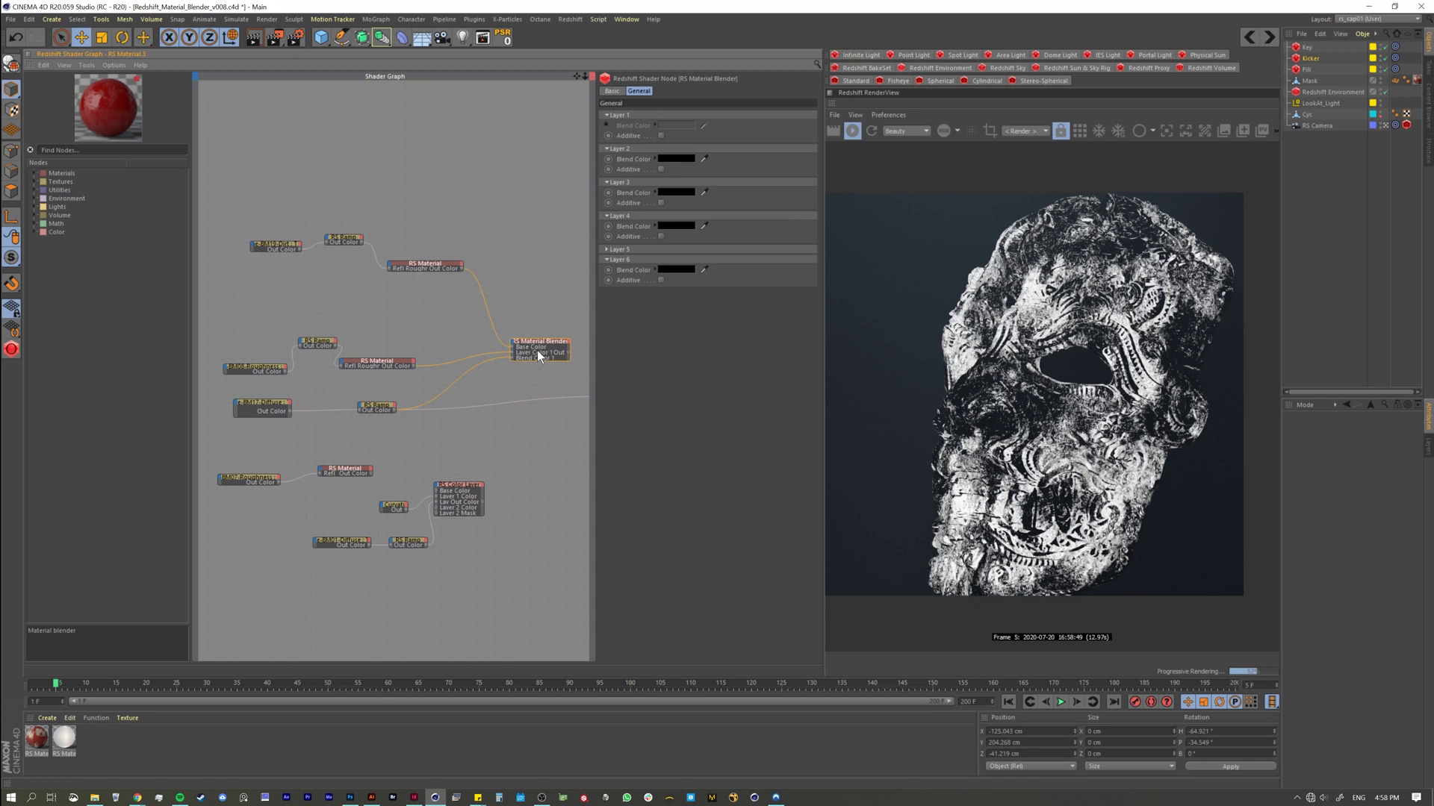
pyautogui.moveTo(530, 342); pyautogui.dragTo(515, 350)
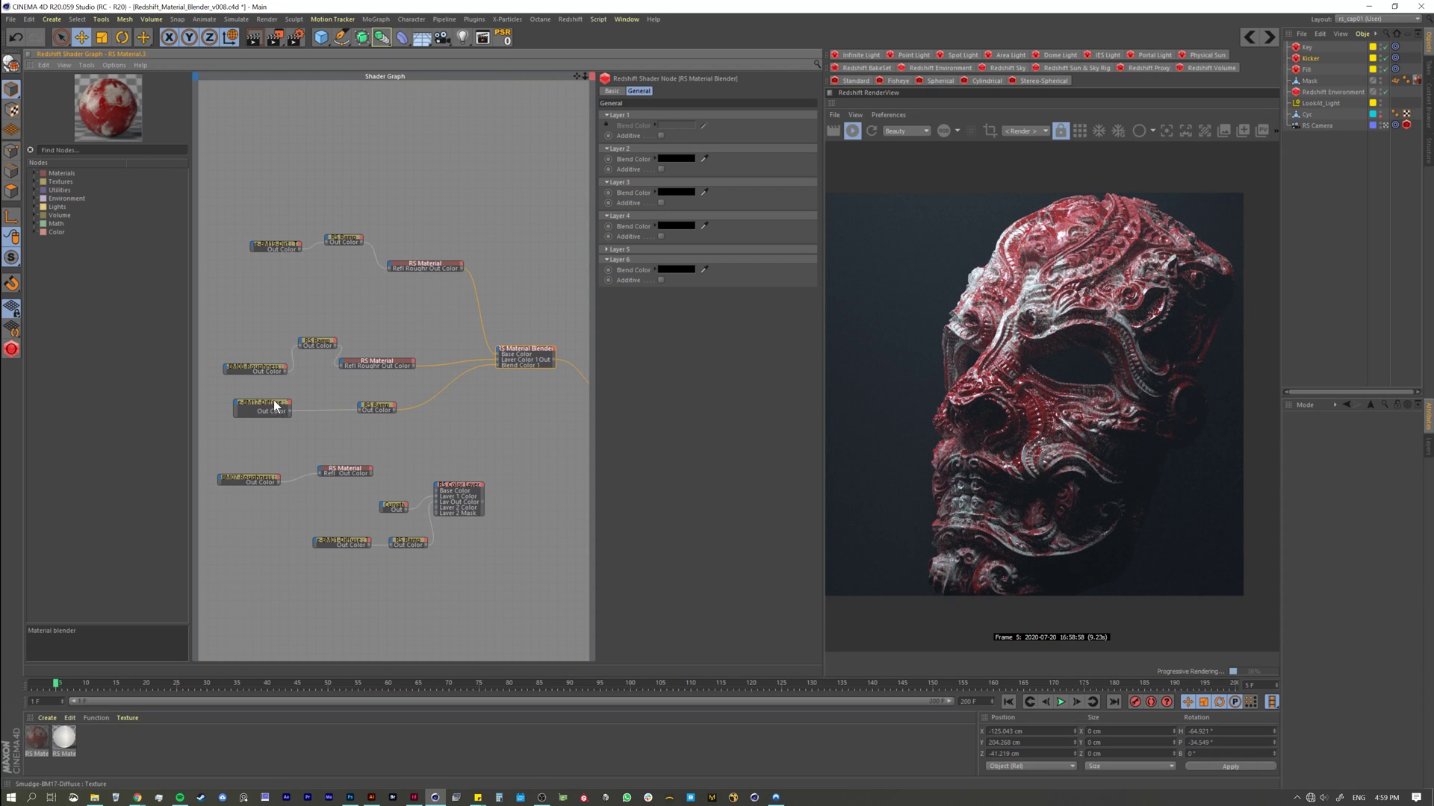
pyautogui.click(368, 407)
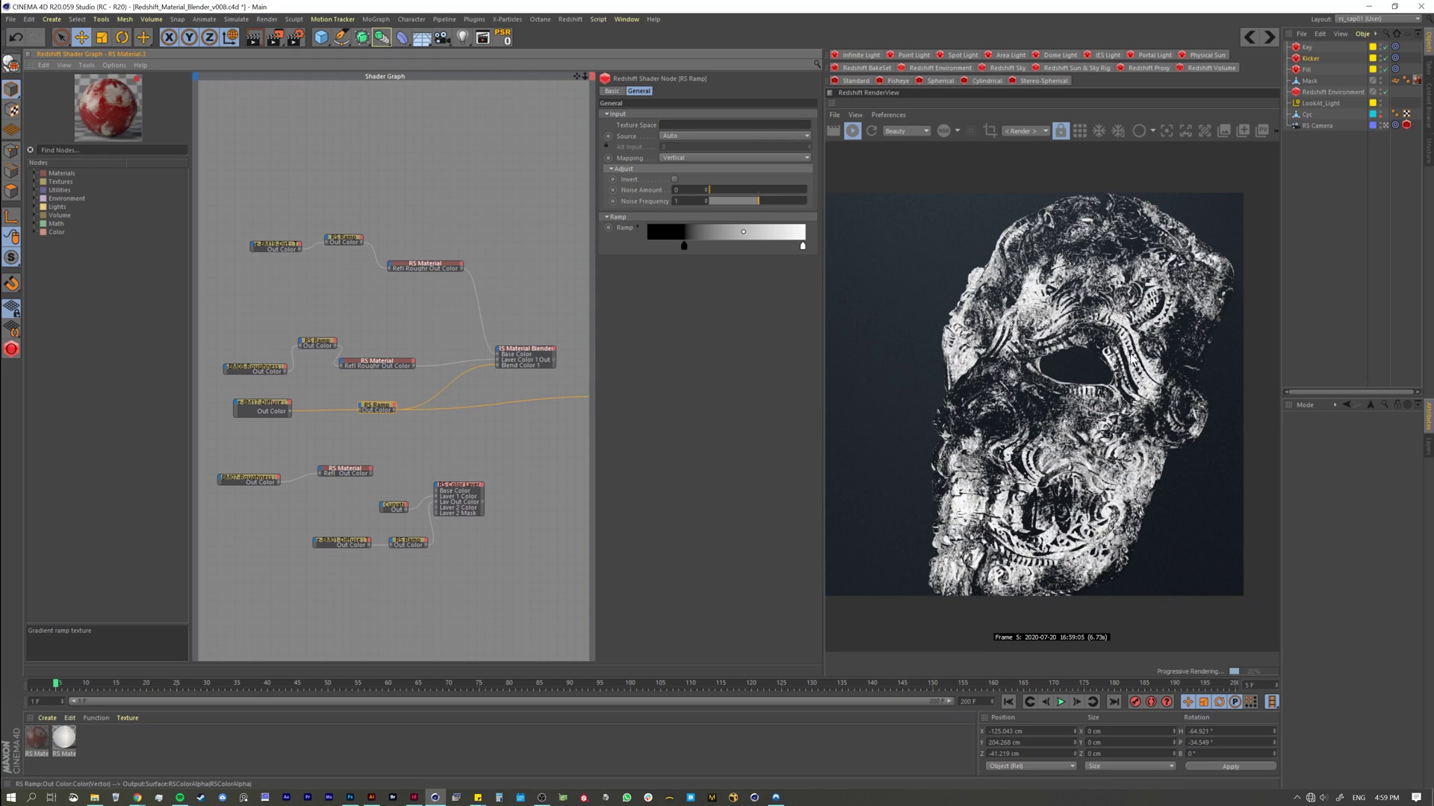
pyautogui.click(510, 357)
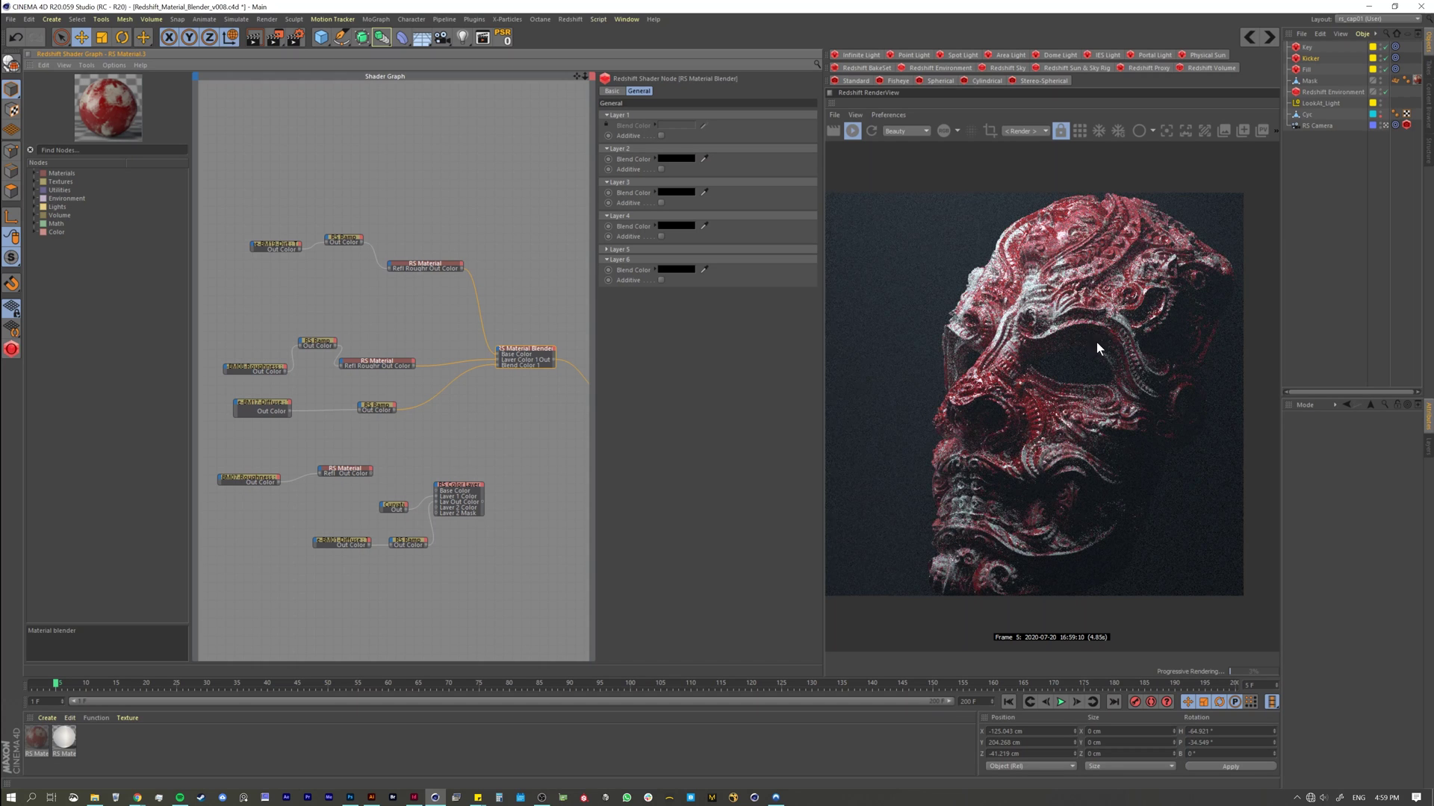
# Try moving the blend ramp's white knot and its black knot closer to the dark end, undoing each change.
pyautogui.click(377, 404)
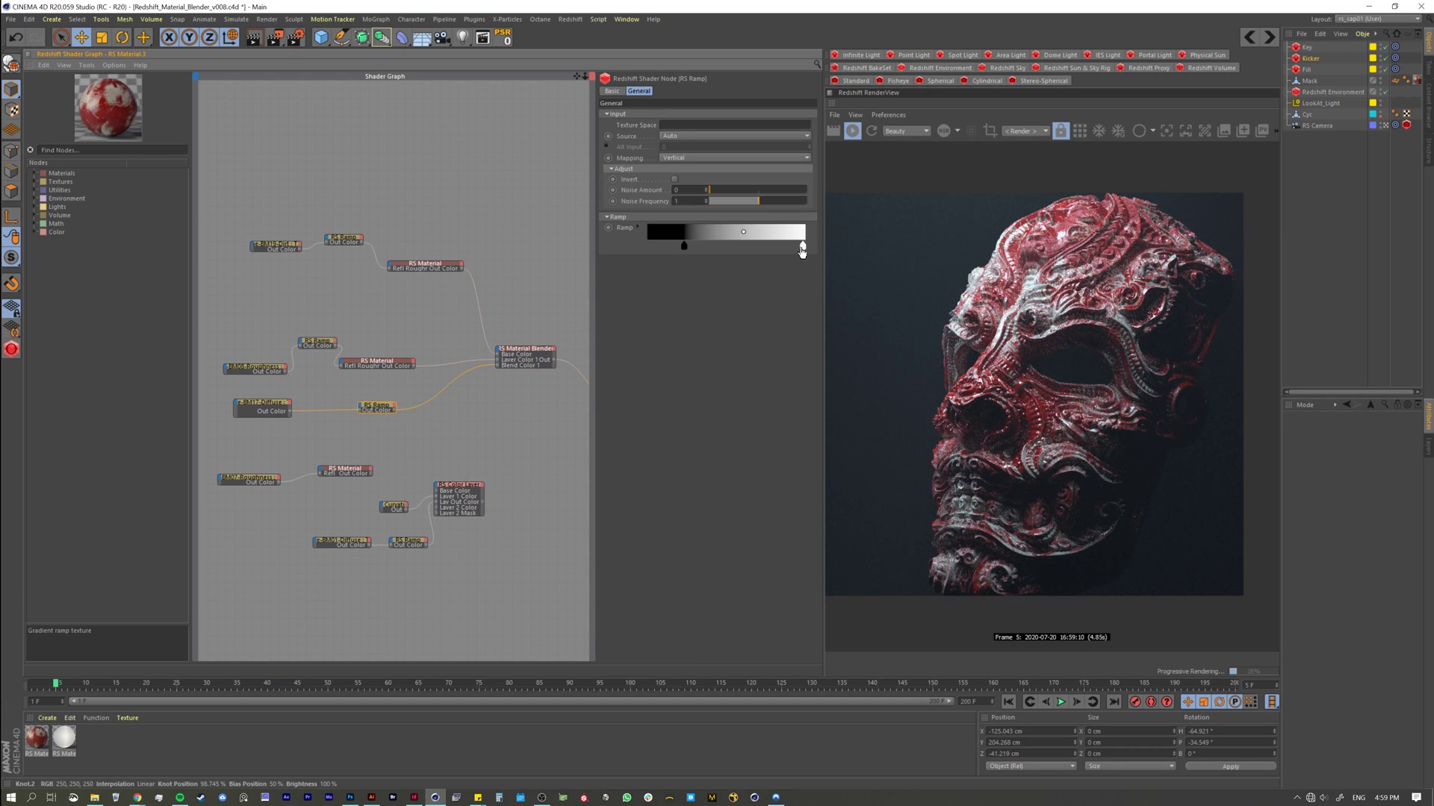
pyautogui.moveTo(803, 246); pyautogui.dragTo(719, 247)
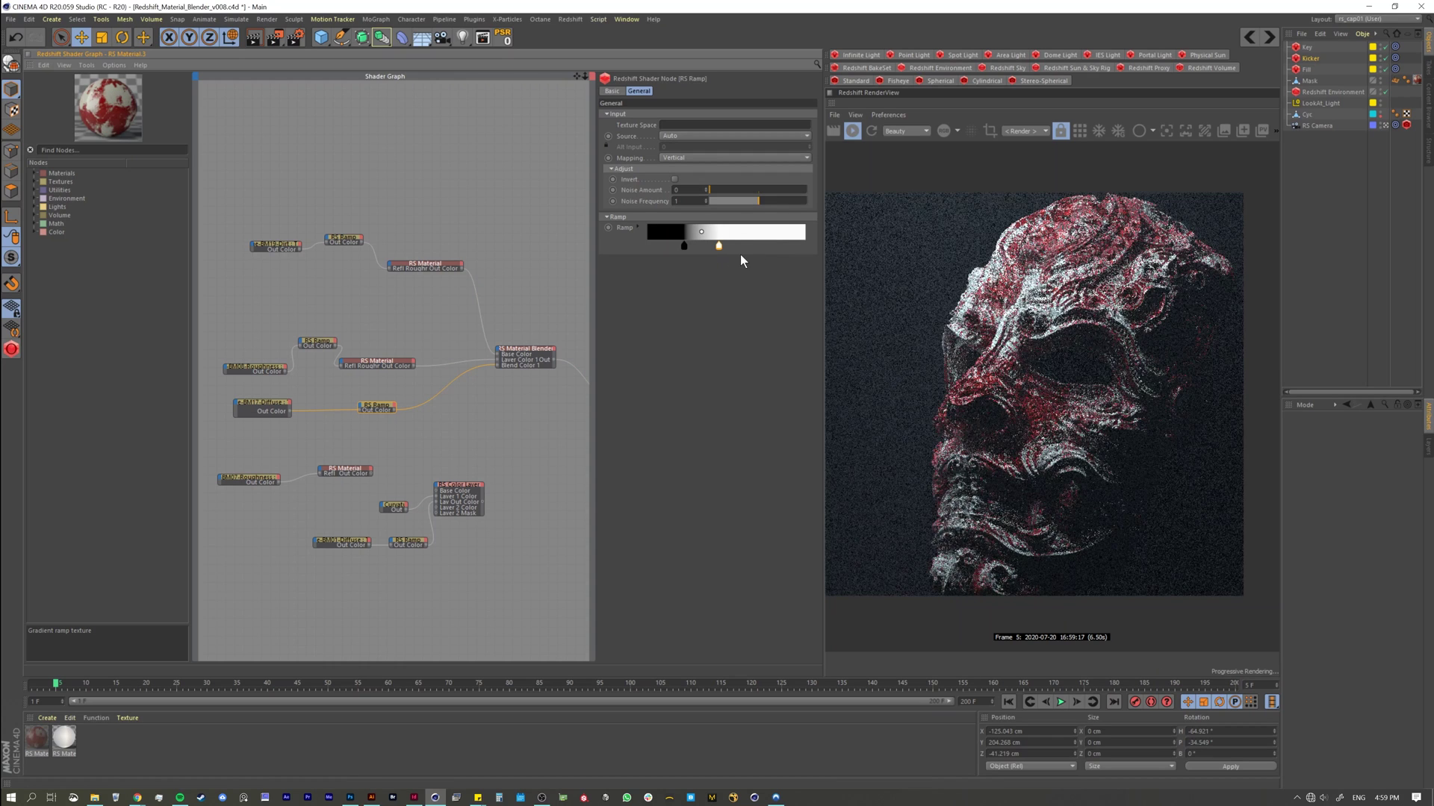
pyautogui.hotkey('ctrl', 'z')
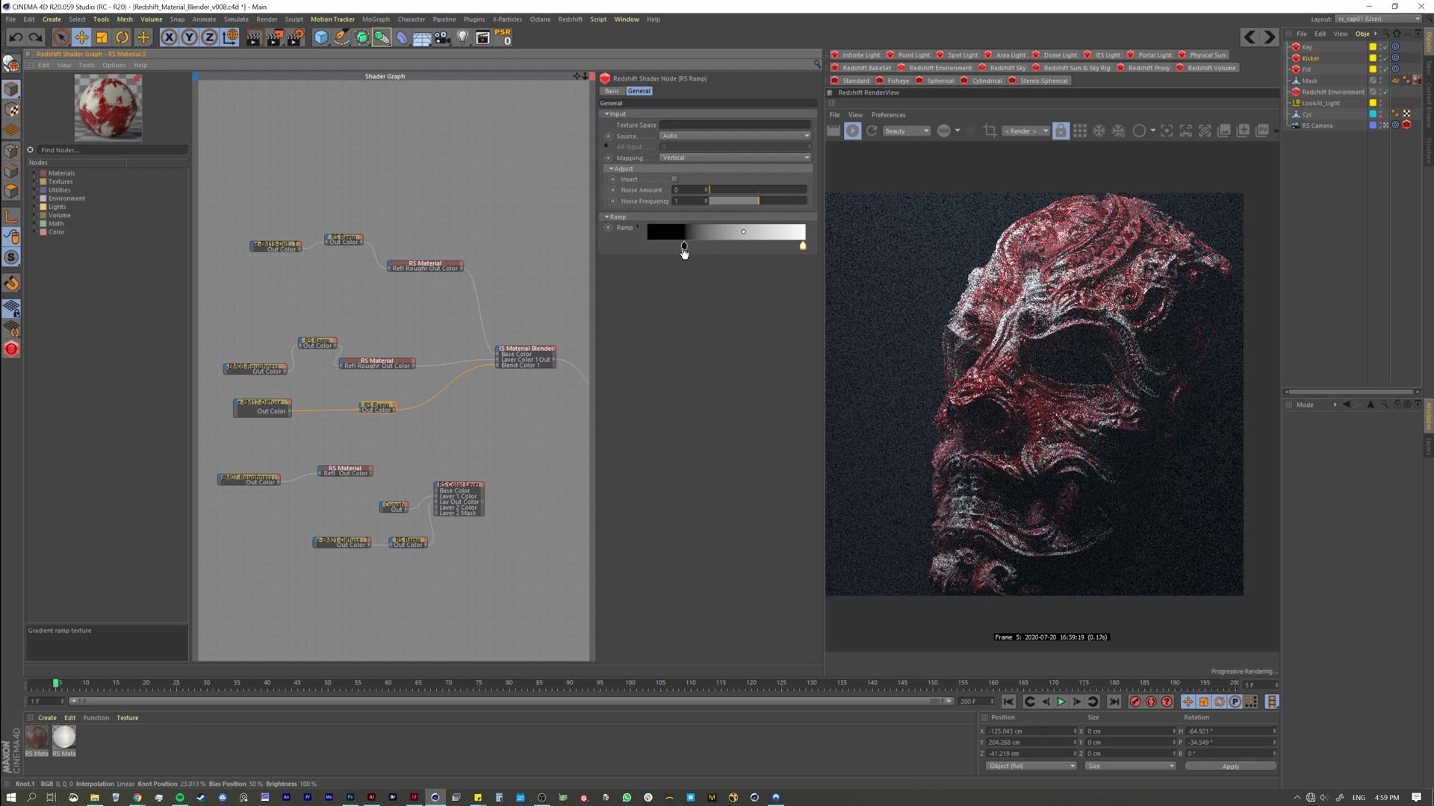
pyautogui.moveTo(683, 246)
pyautogui.mouseDown()
pyautogui.moveTo(775, 260)
pyautogui.moveTo(653, 267)
pyautogui.moveTo(657, 246)
pyautogui.mouseUp()
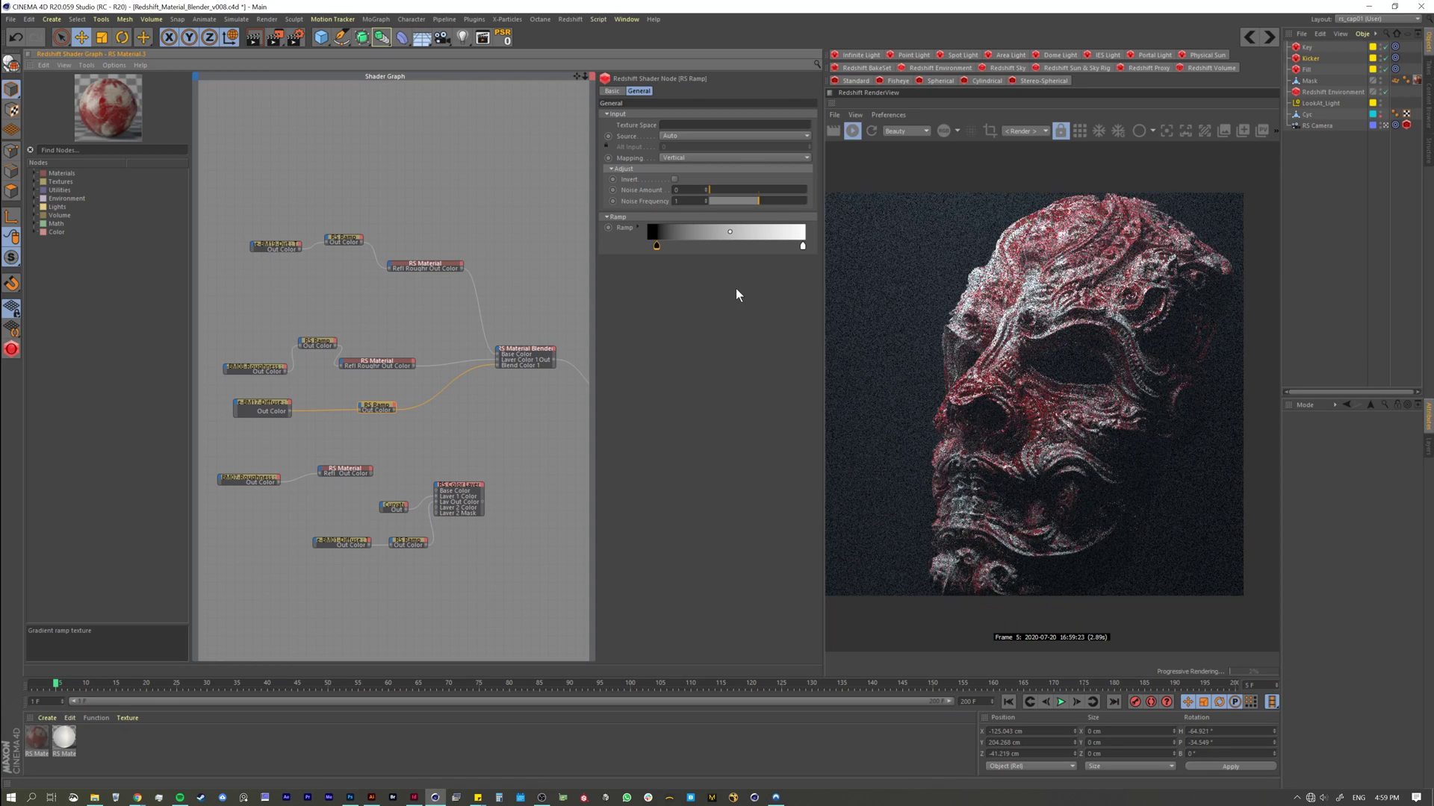
pyautogui.hotkey('ctrl', 'z')
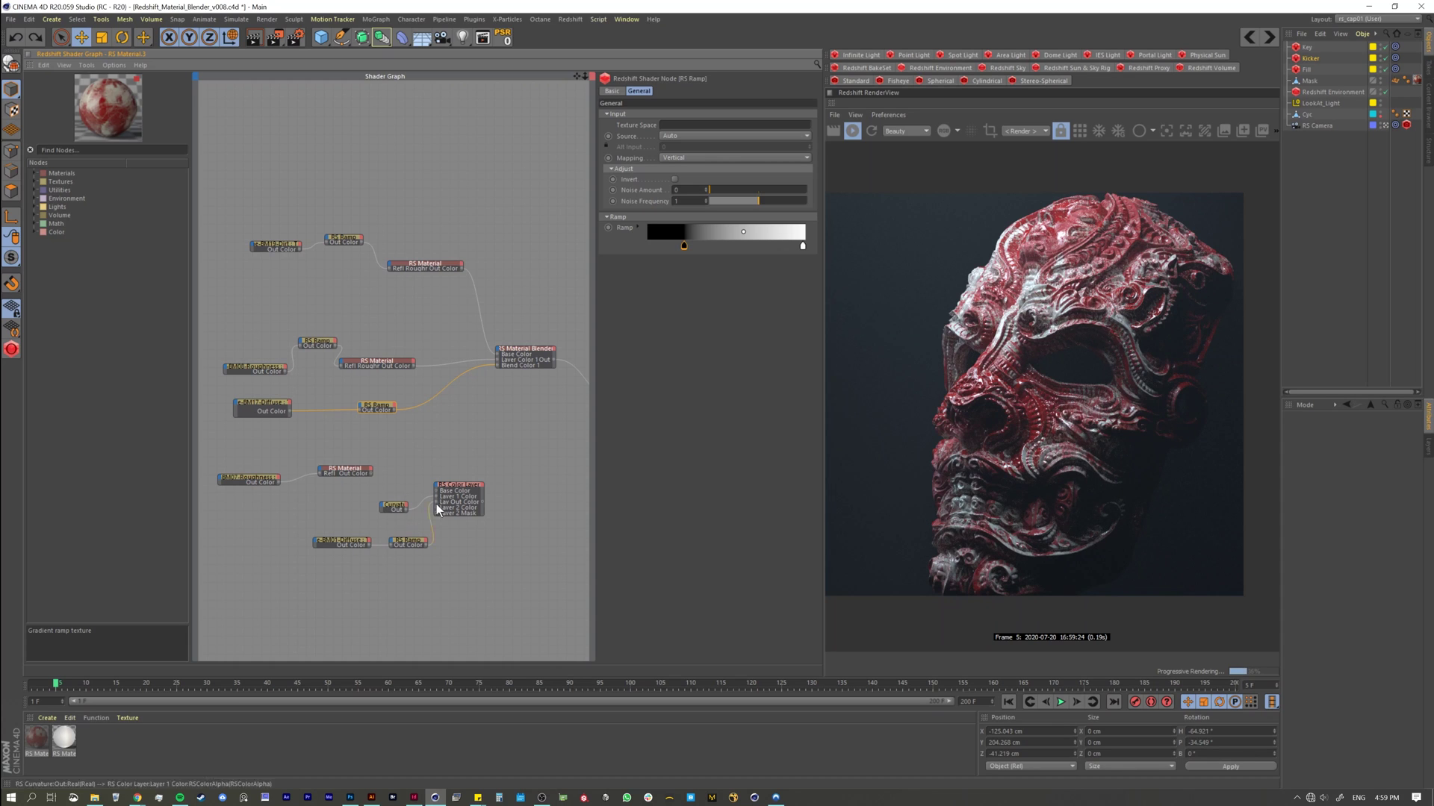
# Detach the roughness texture from the Copper material and preview first that material, then the Scratch-BM07-Roughness texture through the Output.
pyautogui.click(333, 469)
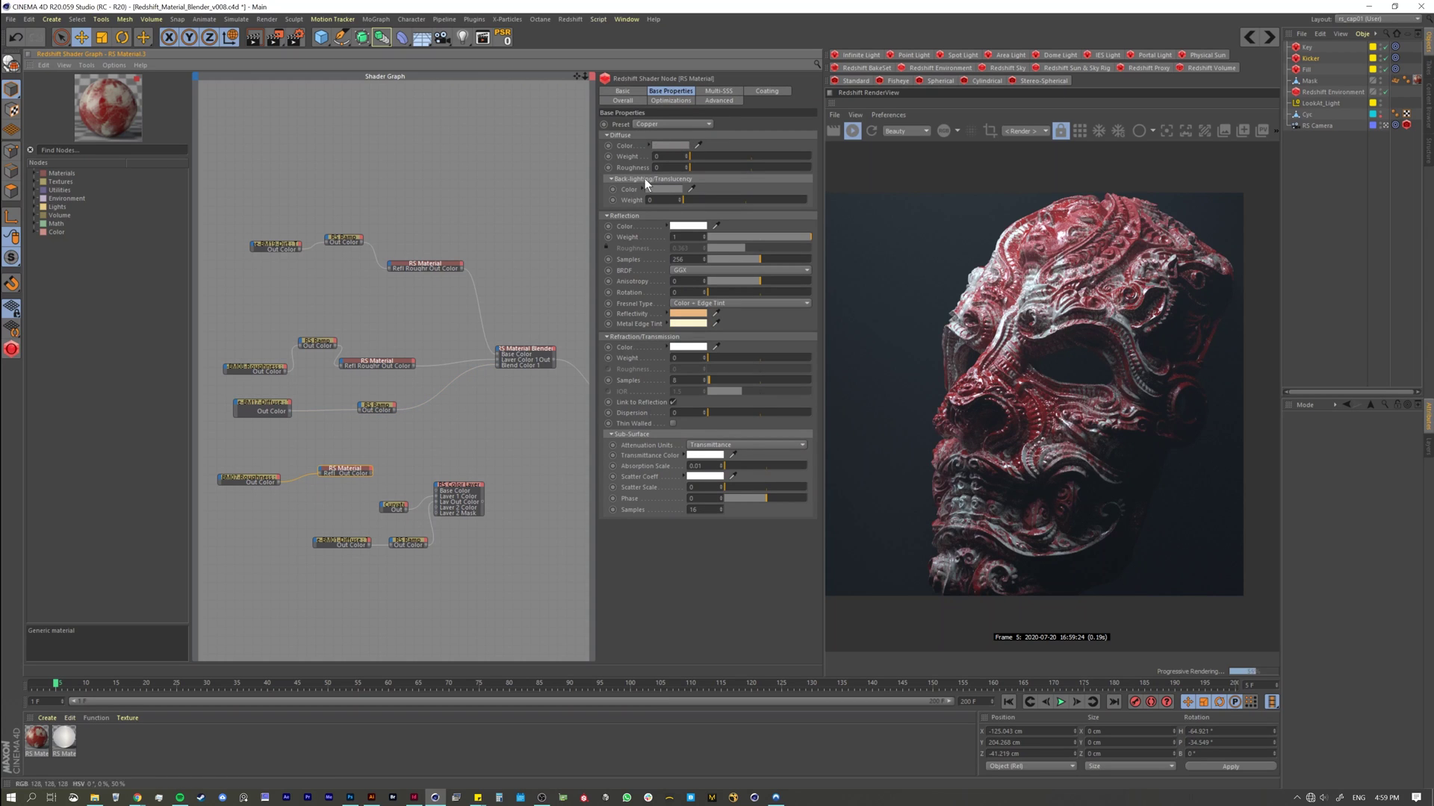
pyautogui.click(336, 472)
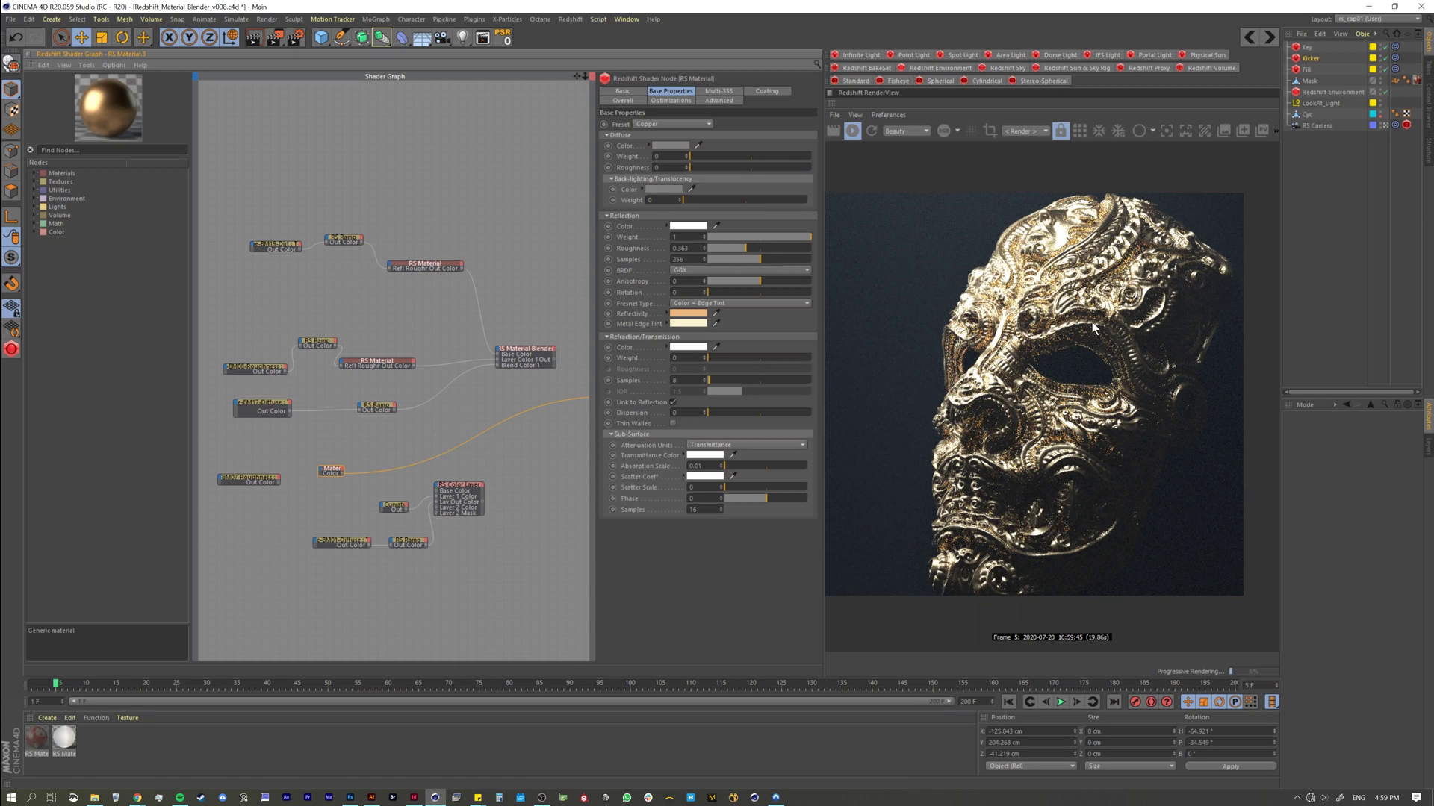
pyautogui.click(266, 477)
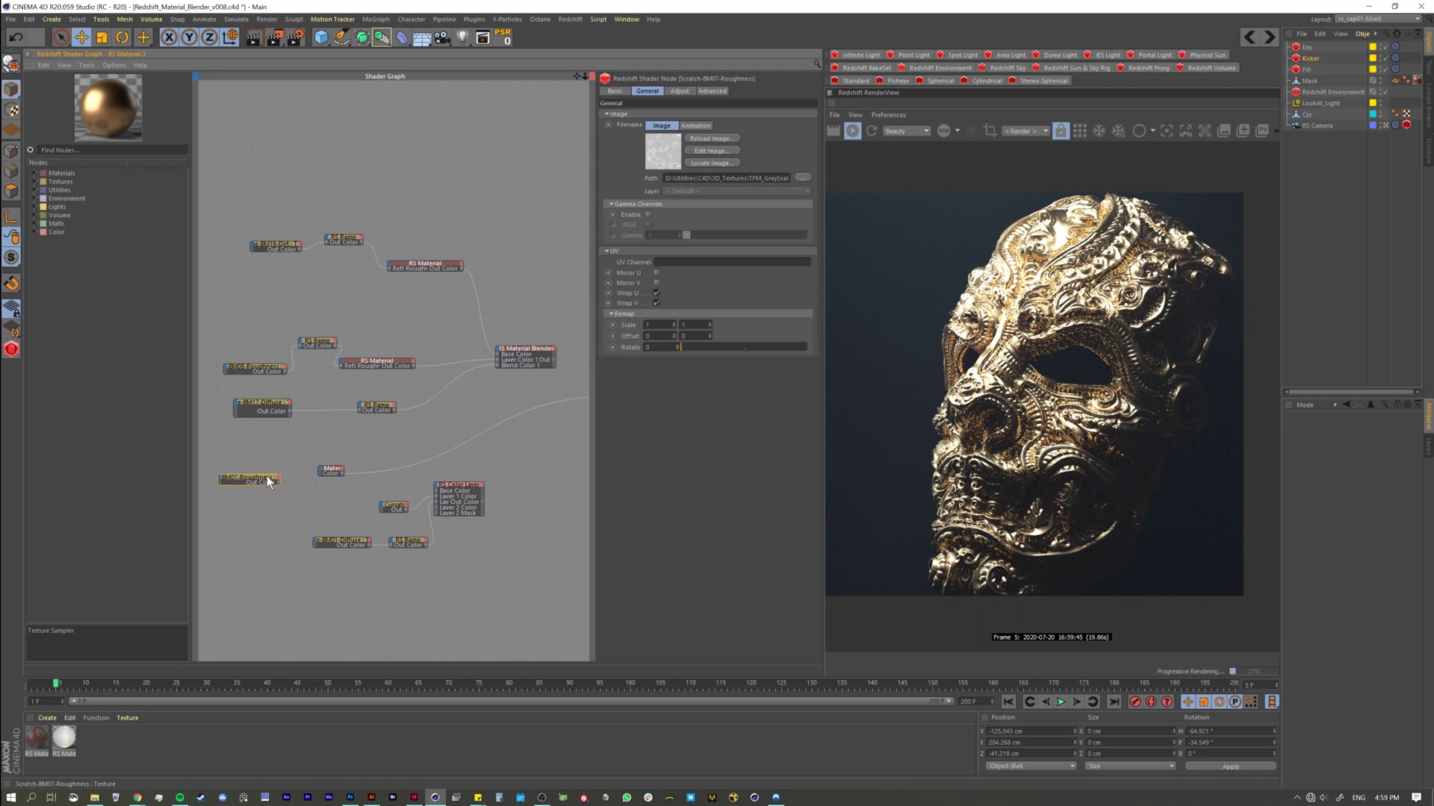
pyautogui.moveTo(266, 476); pyautogui.dragTo(279, 468)
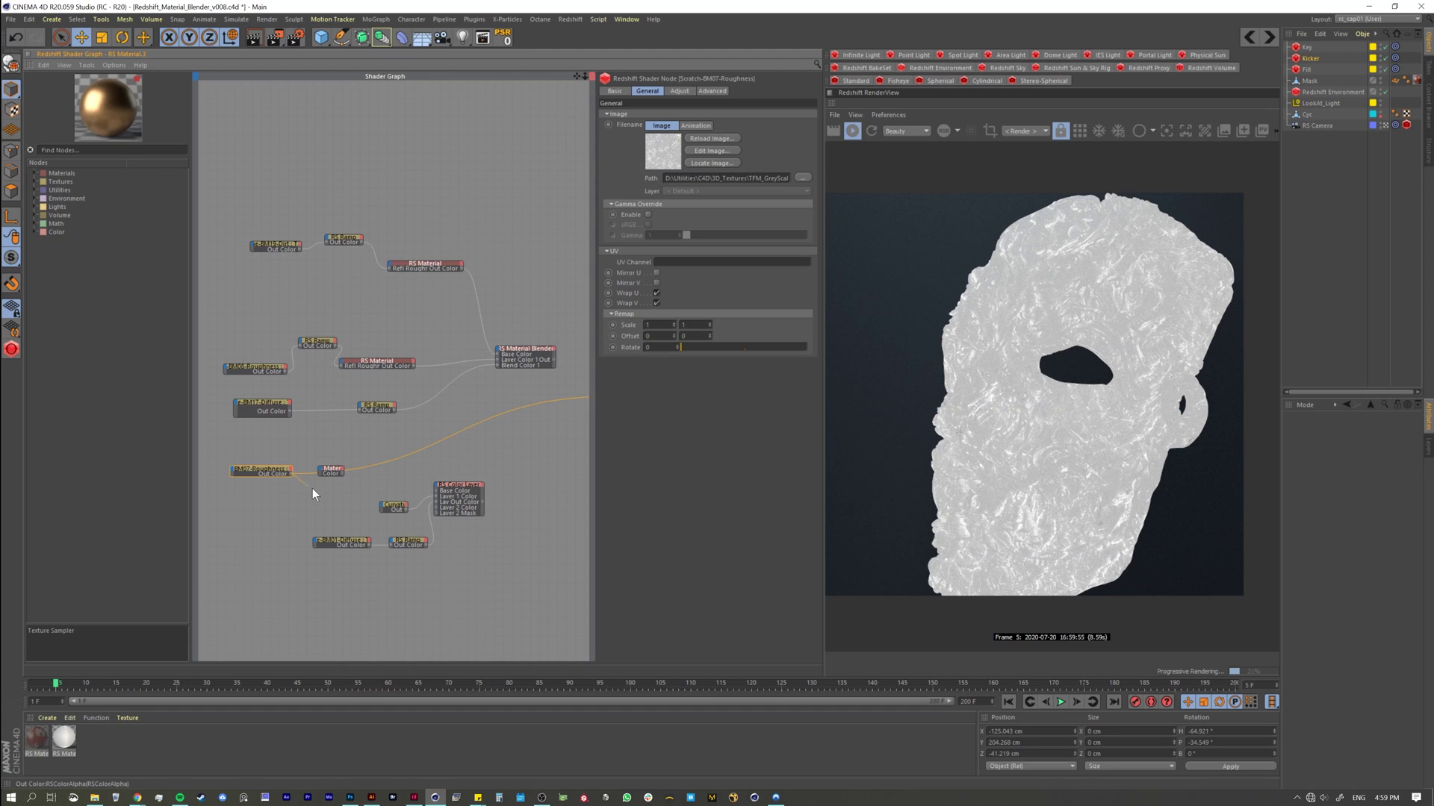
# Connect the Scratch-BM07-Roughness texture to the Copper material's Refl Roughness and route the material to the Output.
pyautogui.moveTo(318, 469); pyautogui.dragTo(319, 468)
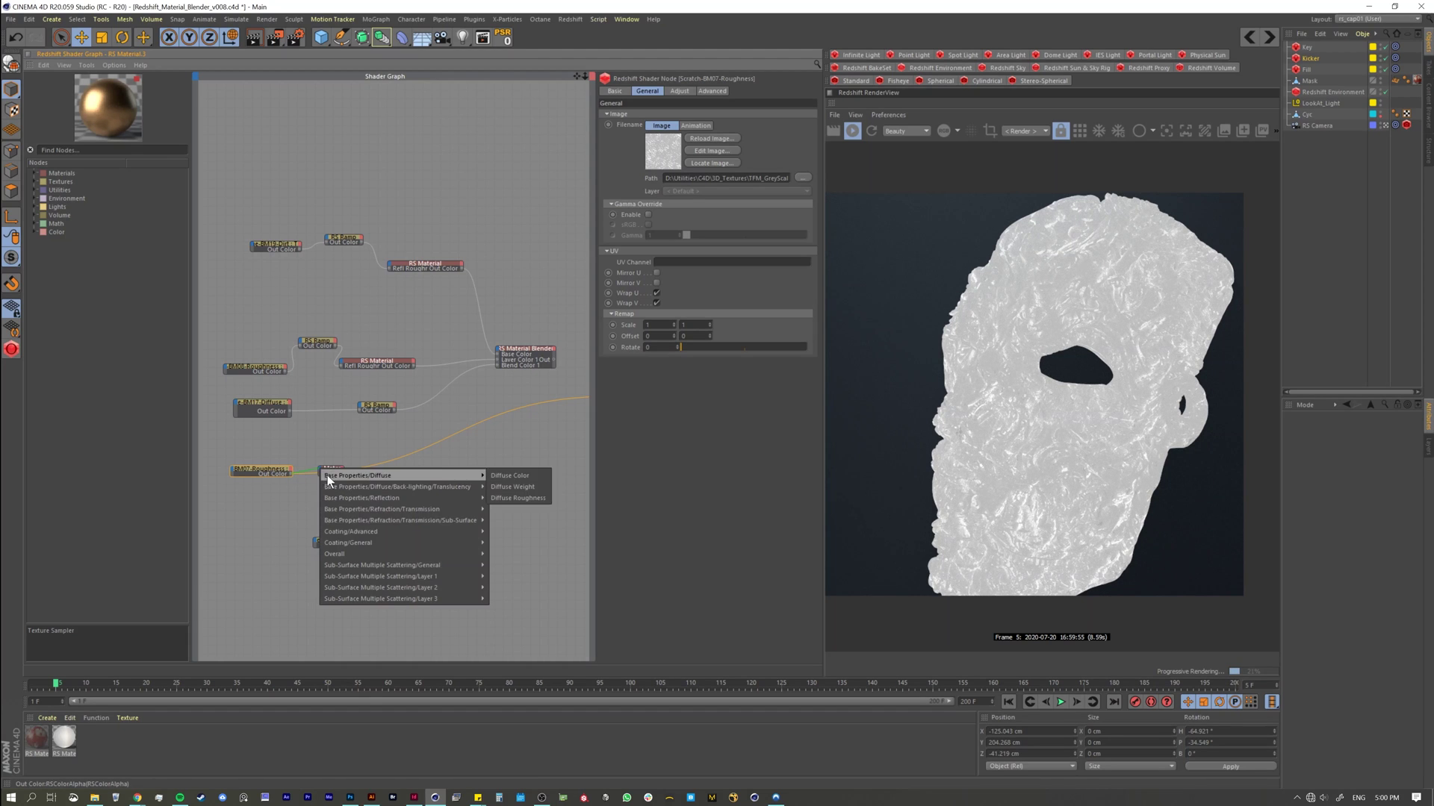
pyautogui.moveTo(472, 501)
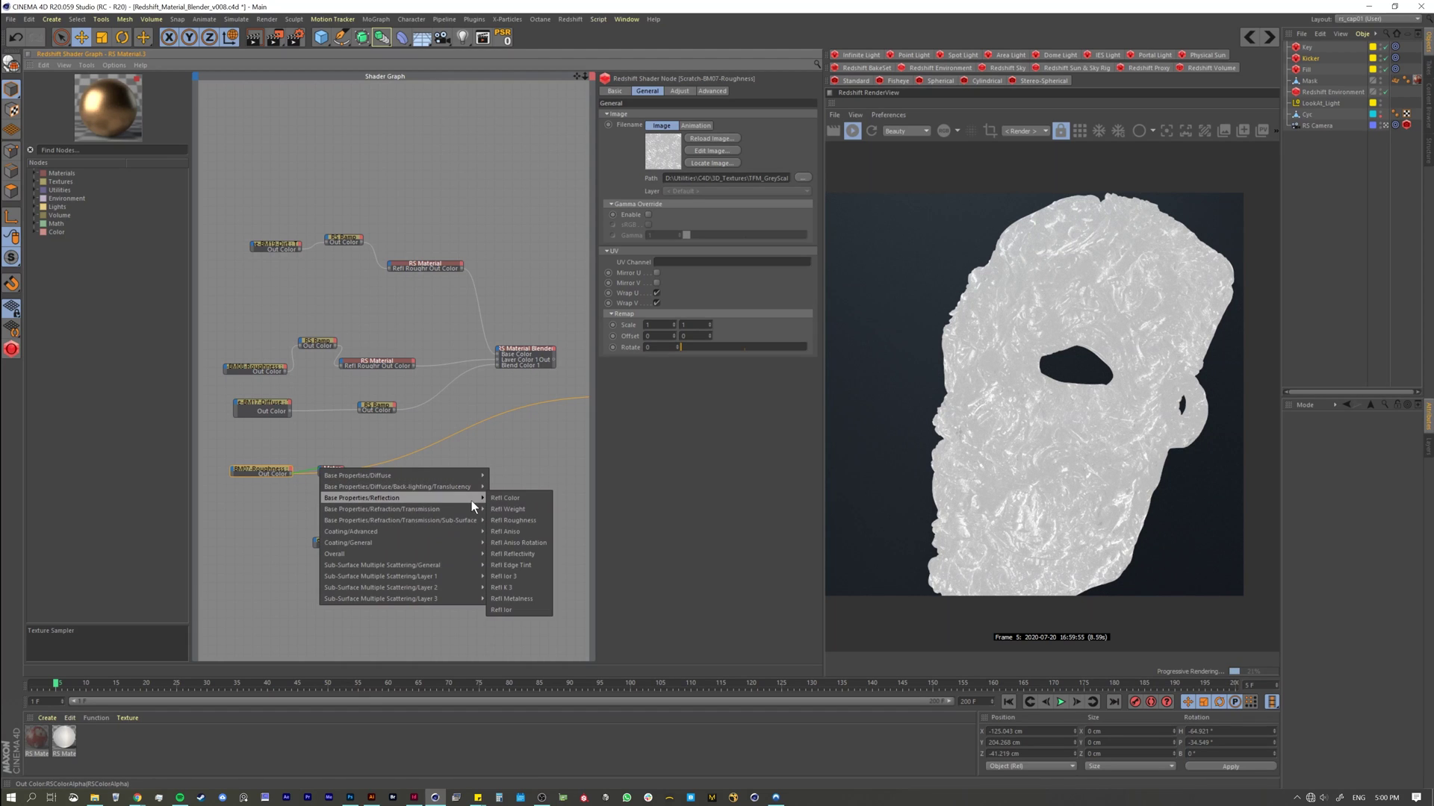
pyautogui.click(509, 518)
pyautogui.click(362, 463)
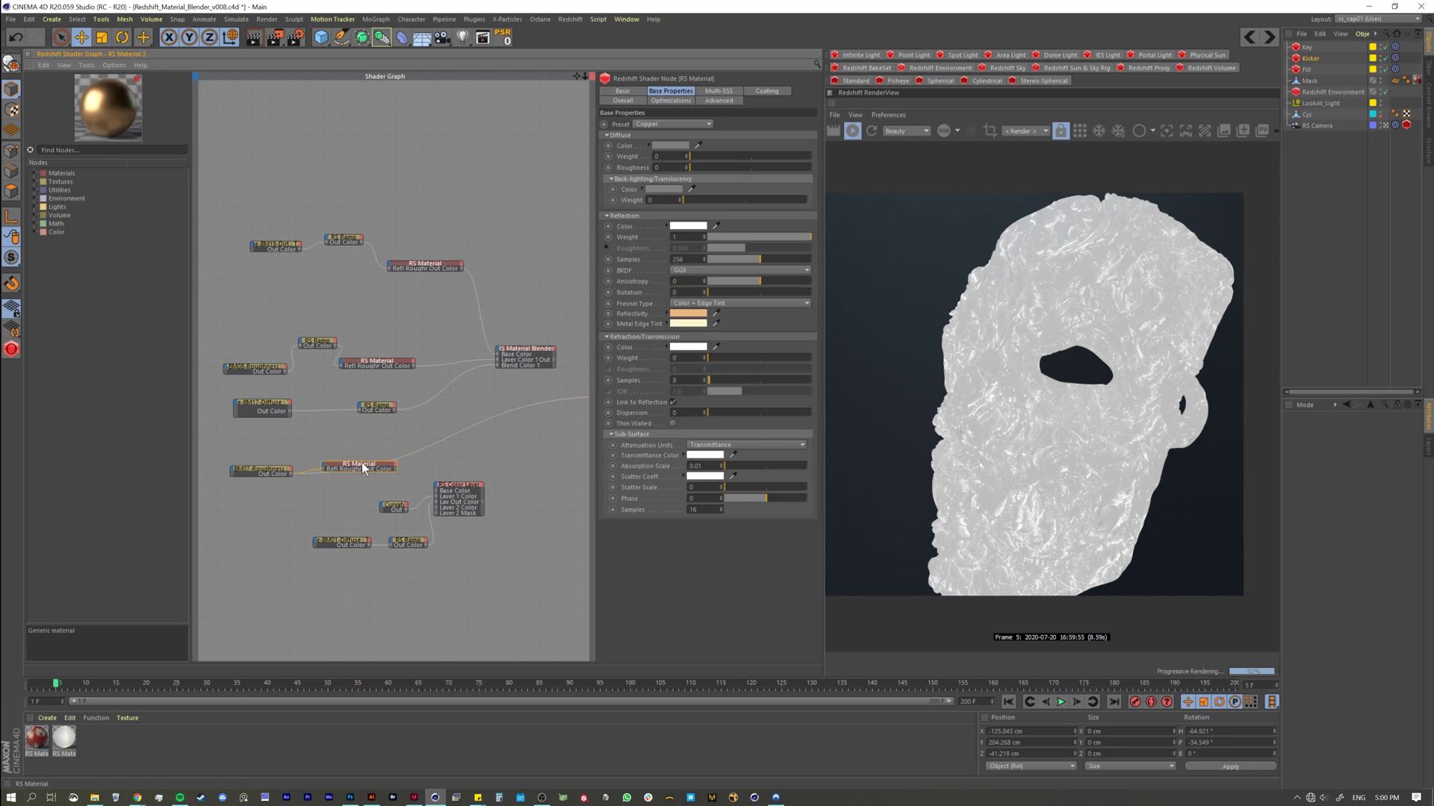
pyautogui.moveTo(362, 463); pyautogui.dragTo(360, 446)
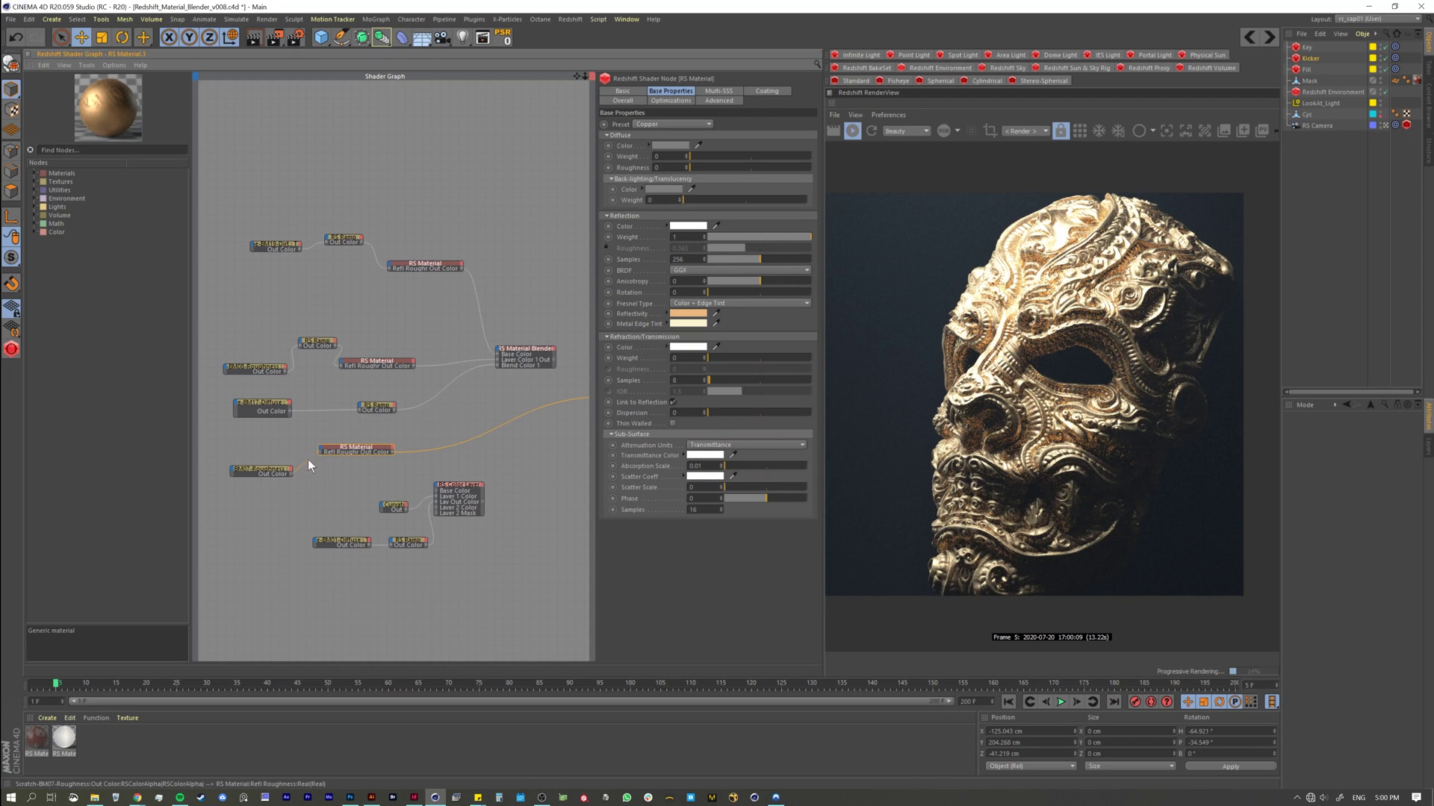
# Preview the Copper material without its scratch roughness texture and undo the disconnection.
pyautogui.moveTo(308, 459); pyautogui.dragTo(314, 481)
pyautogui.hotkey('ctrl', 'z')
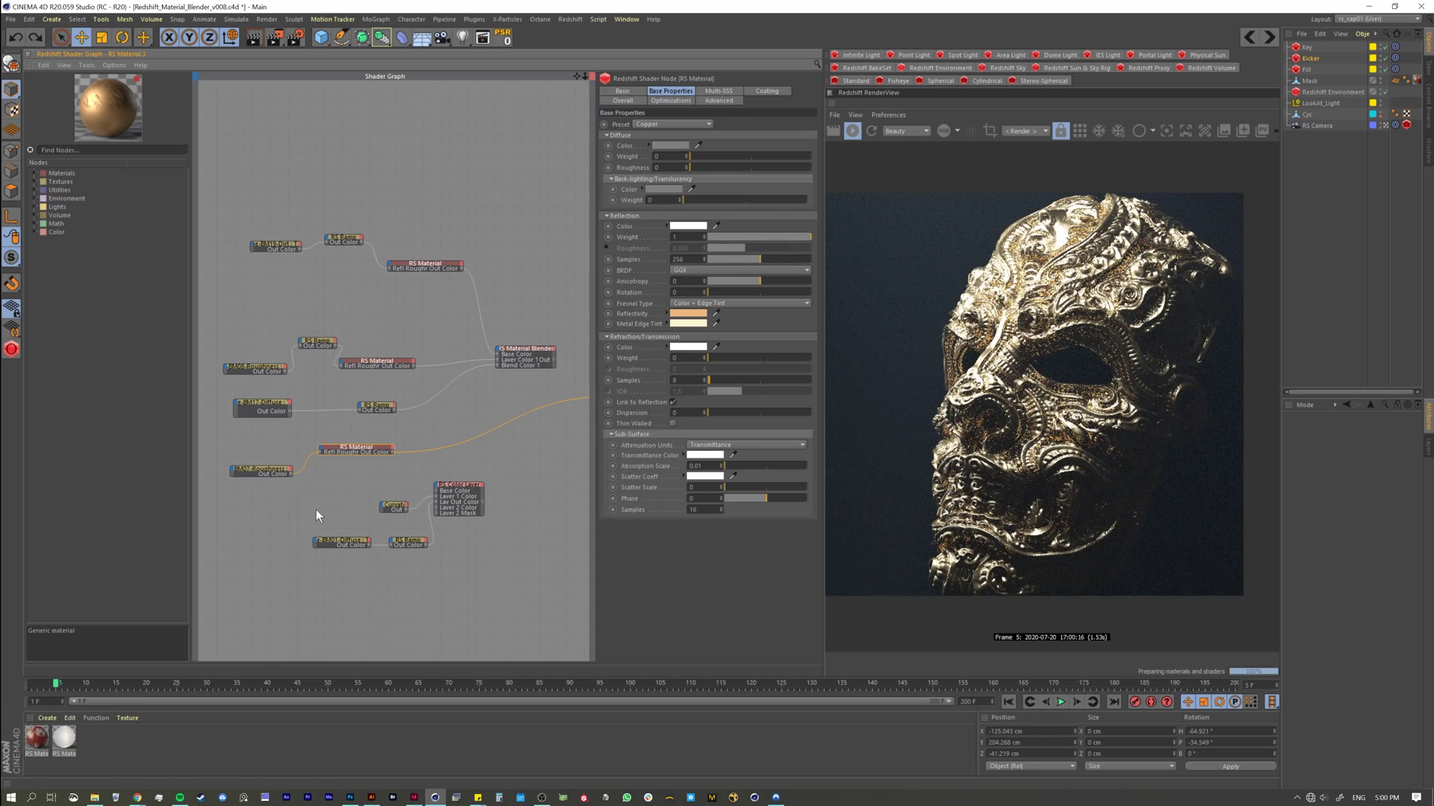
pyautogui.moveTo(365, 455); pyautogui.dragTo(382, 460)
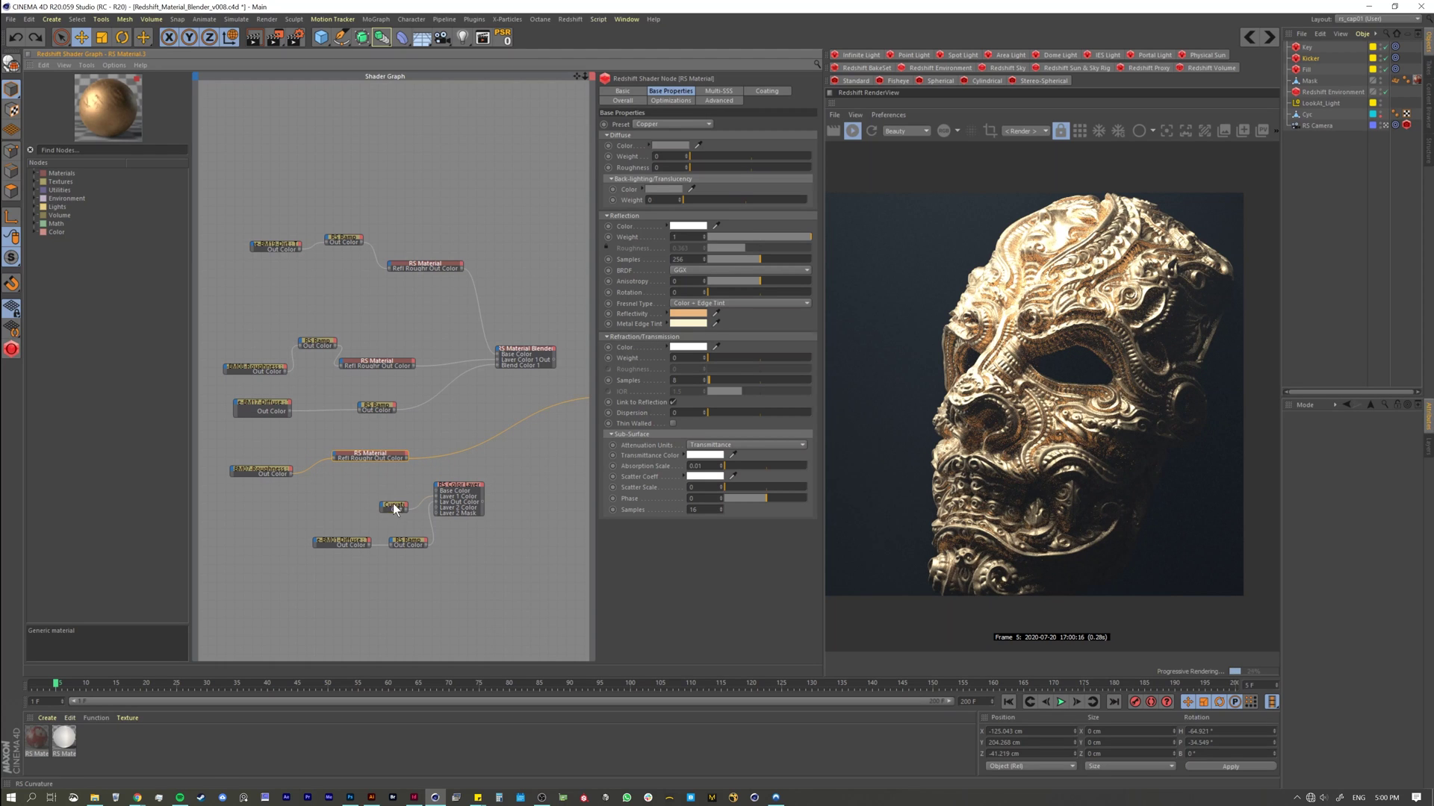
# Preview the RS Curvature node on the mask through the Output and space it clear of the Color Layer node.
pyautogui.moveTo(392, 506); pyautogui.dragTo(394, 482)
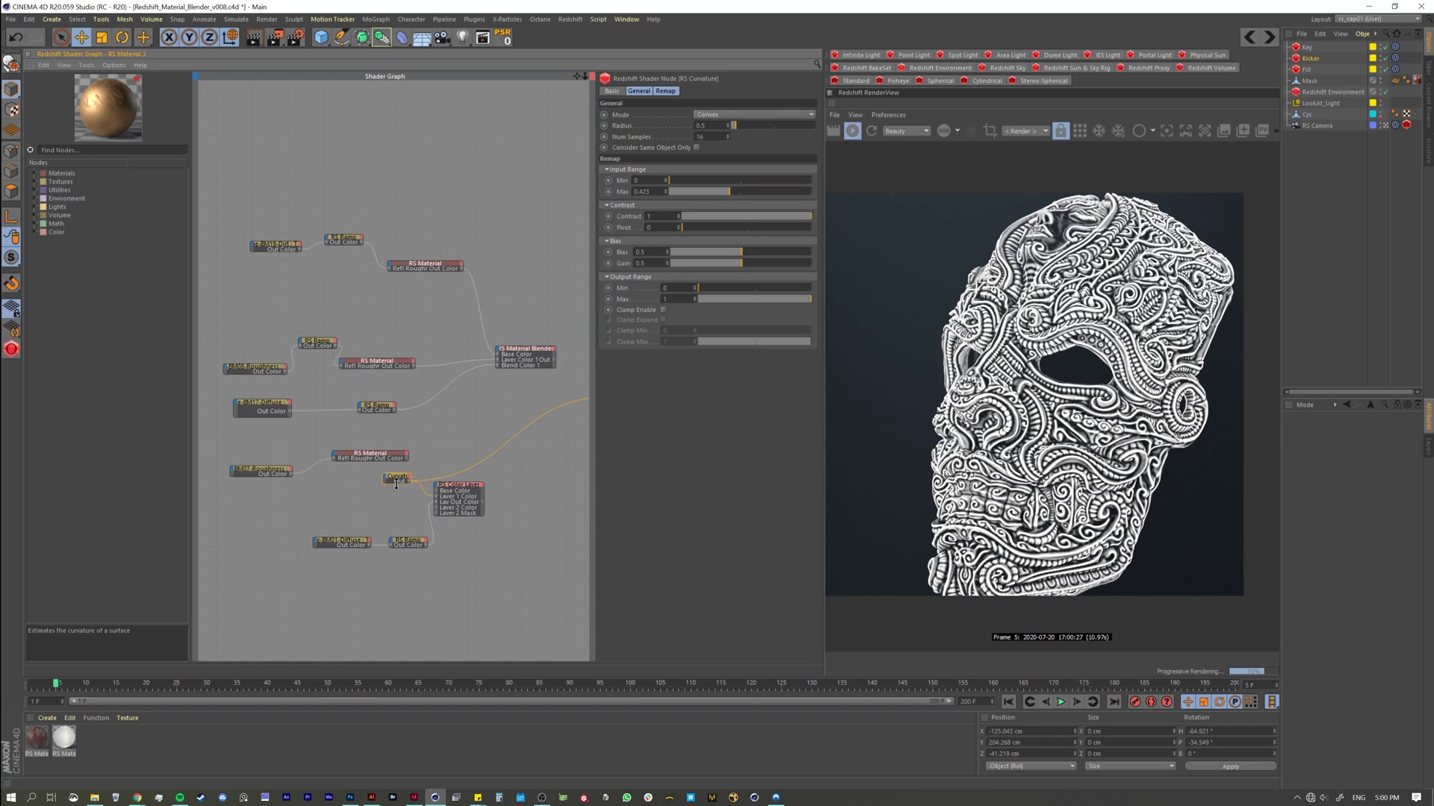
pyautogui.moveTo(383, 486); pyautogui.dragTo(379, 483)
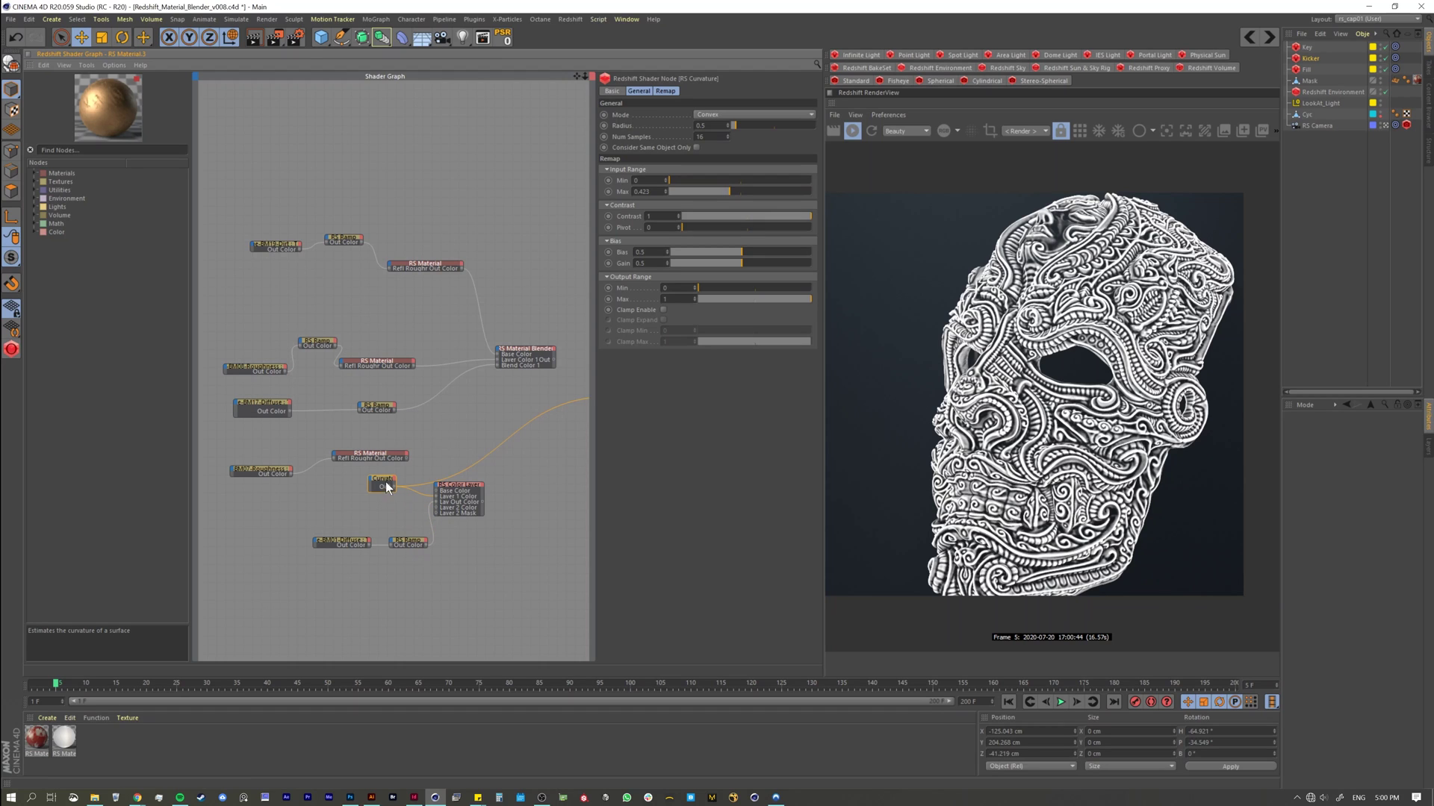
# Move the RS Color Layer node away from the RS Curvature node to space out the mask network.
pyautogui.moveTo(386, 482); pyautogui.dragTo(392, 490)
pyautogui.moveTo(385, 493); pyautogui.dragTo(484, 525)
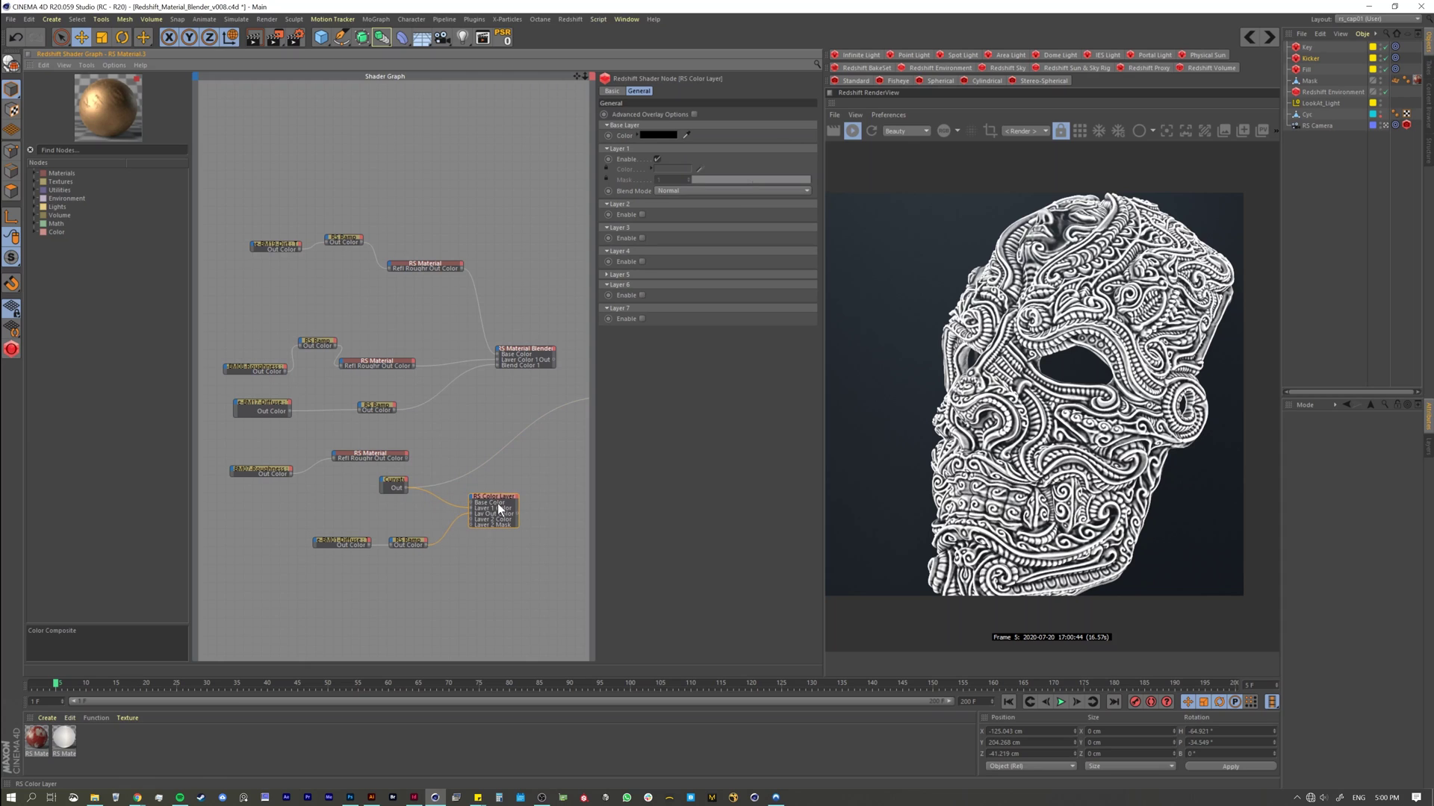
pyautogui.moveTo(392, 485); pyautogui.dragTo(401, 491)
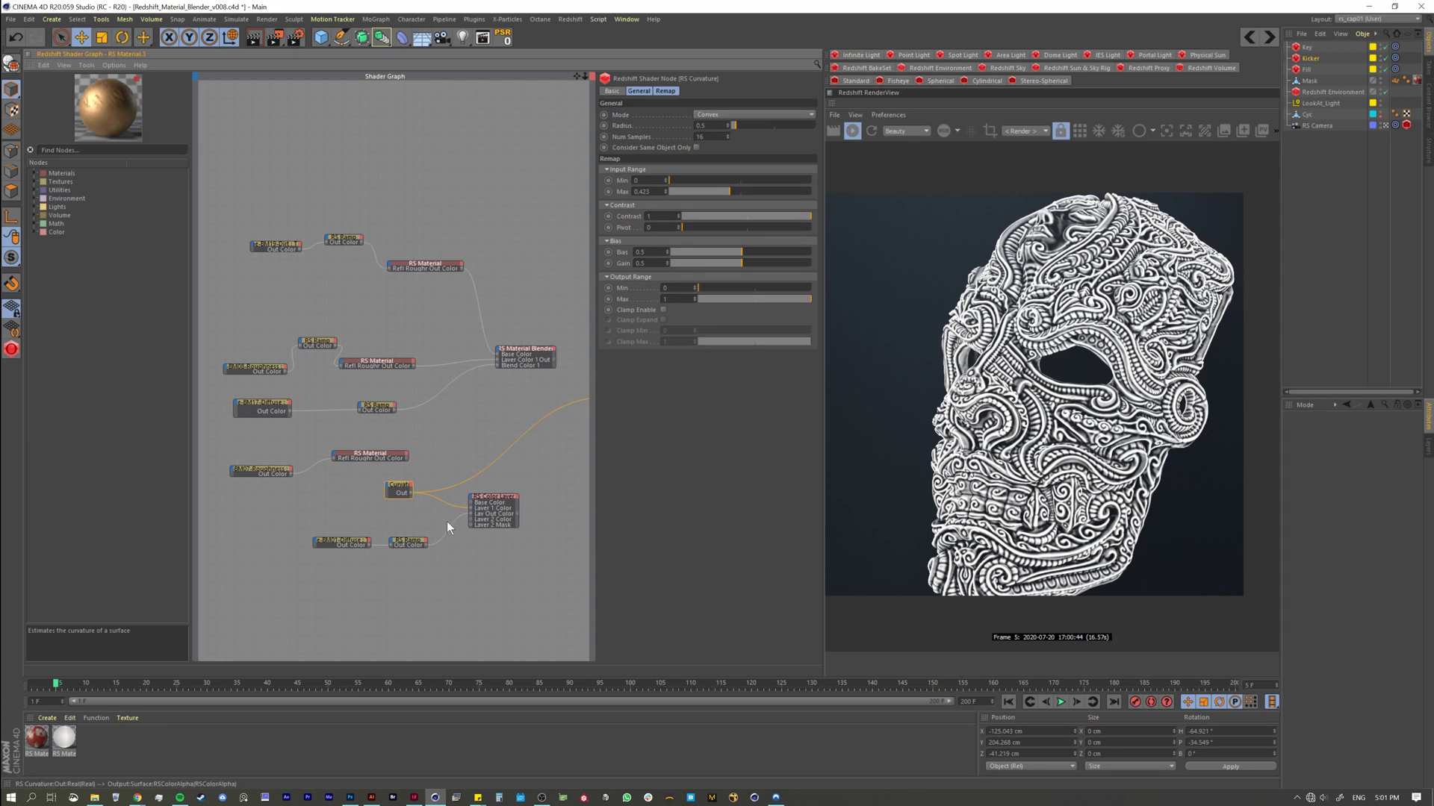
# Preview the Smudge-BM01-Diffuse texture, followed by its RS Ramp, on the mask through the Output.
pyautogui.click(347, 539)
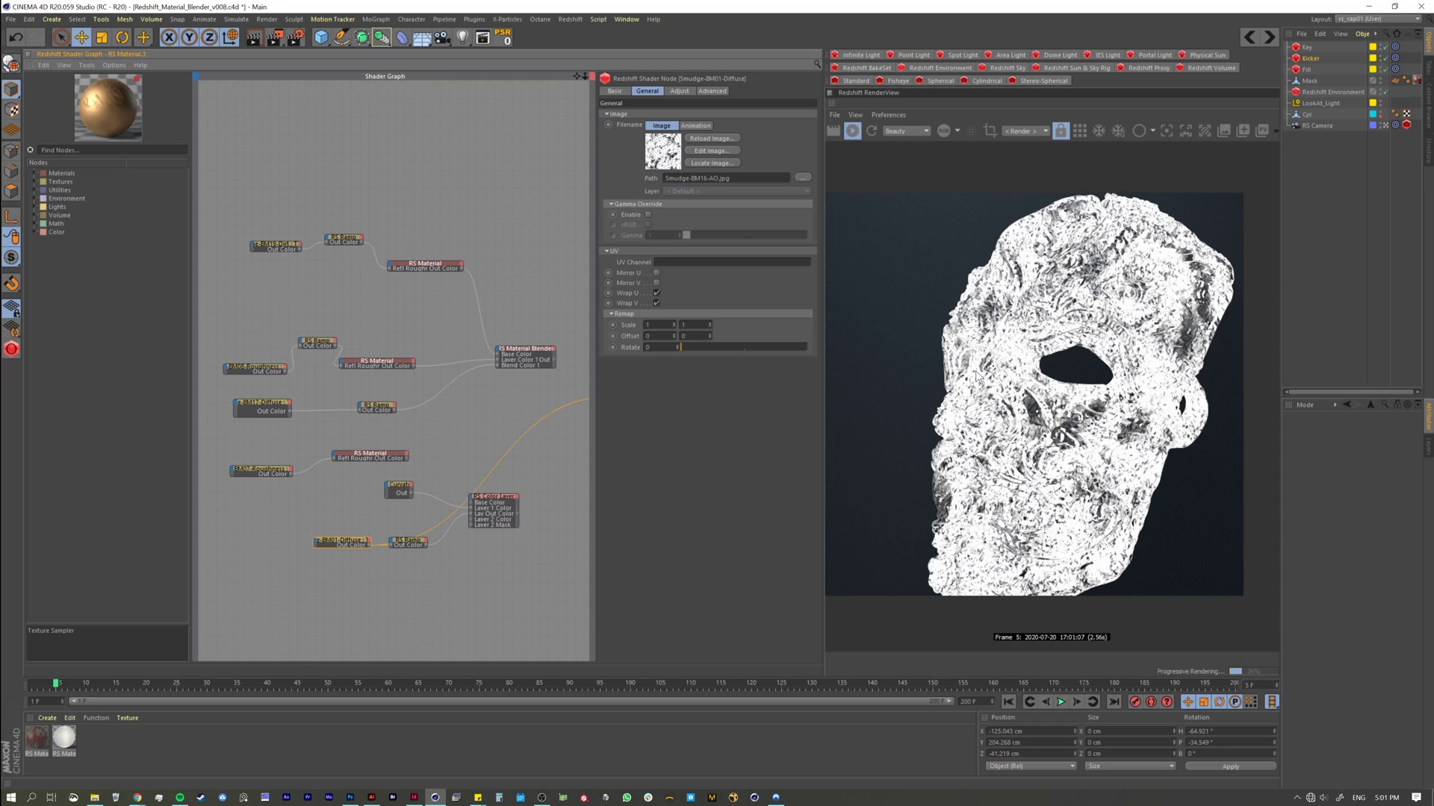
pyautogui.click(406, 544)
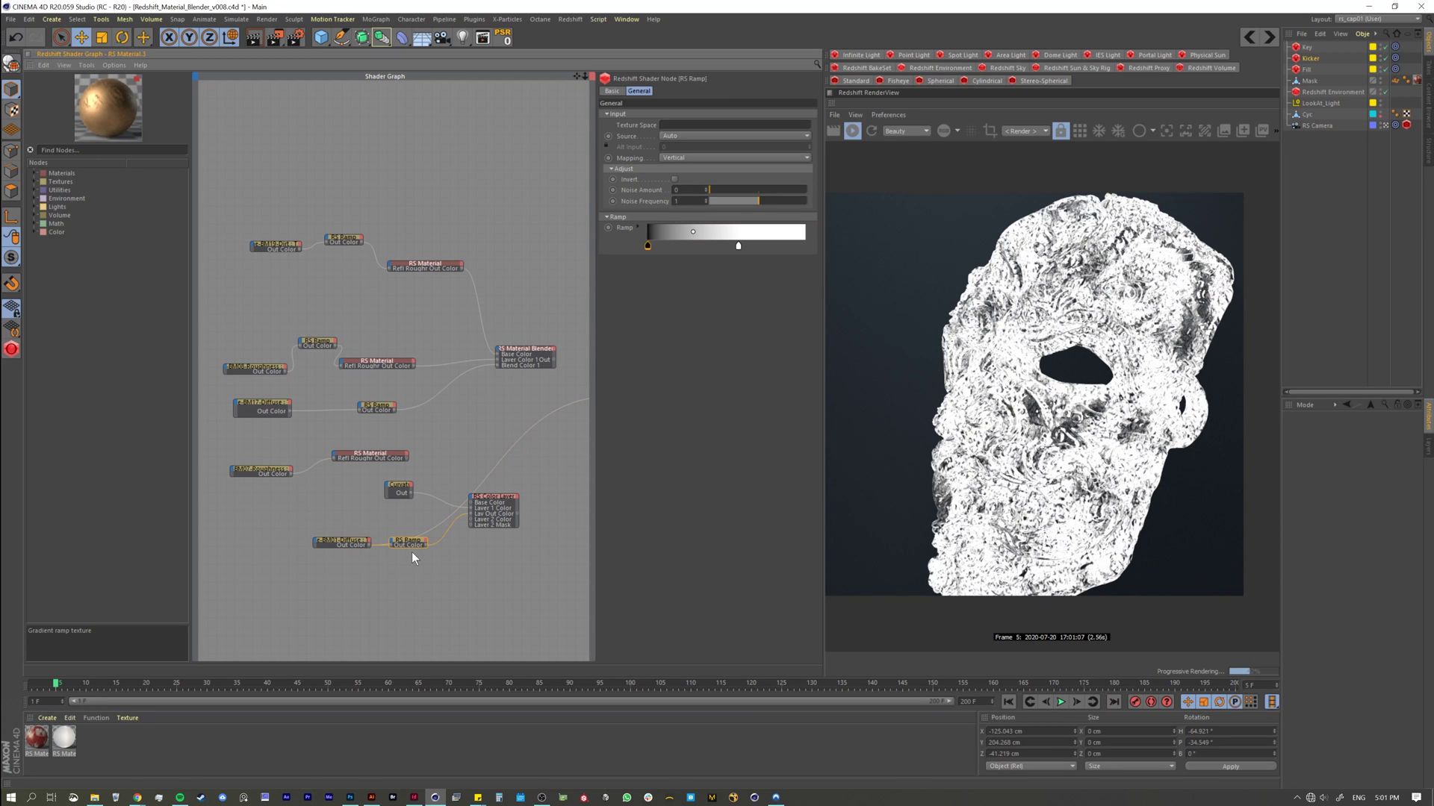
pyautogui.moveTo(417, 544); pyautogui.dragTo(416, 552)
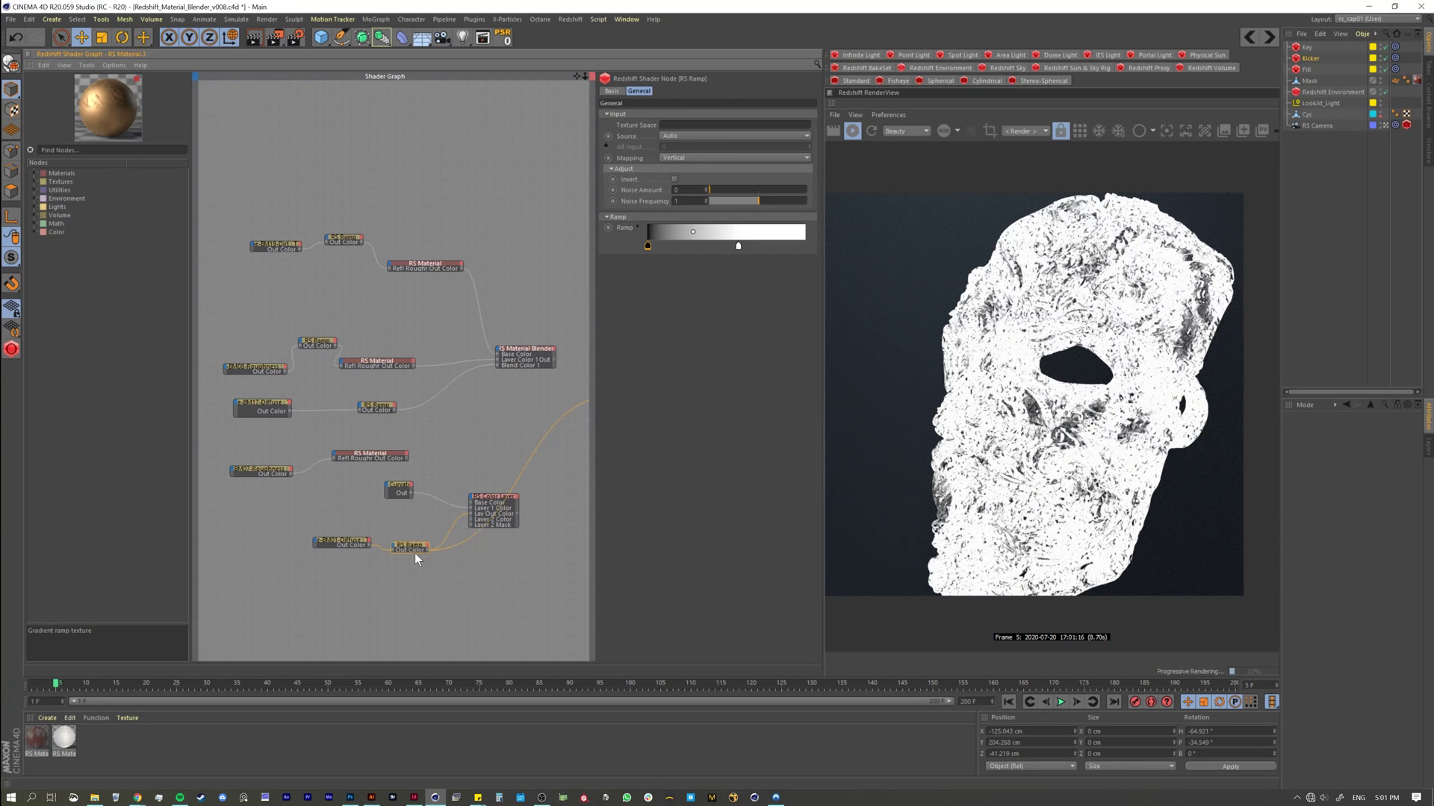
# Preview the RS Color Layer through the Output, with the RS Curvature as Layer 1 Color and the smudge ramp as Layer 1 Mask.
pyautogui.click(487, 496)
pyautogui.scroll(2, 450, 450)
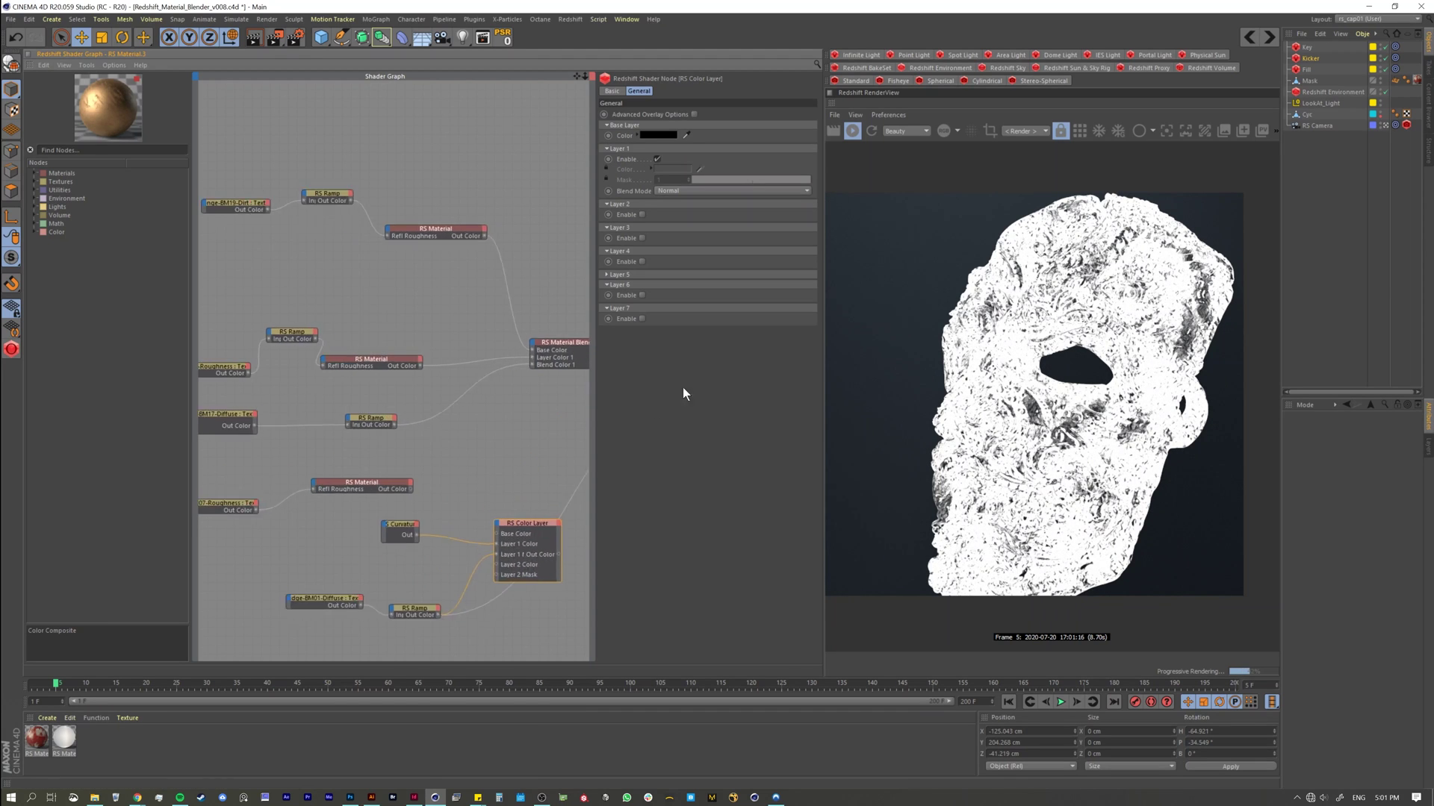
pyautogui.scroll(3, 429, 338)
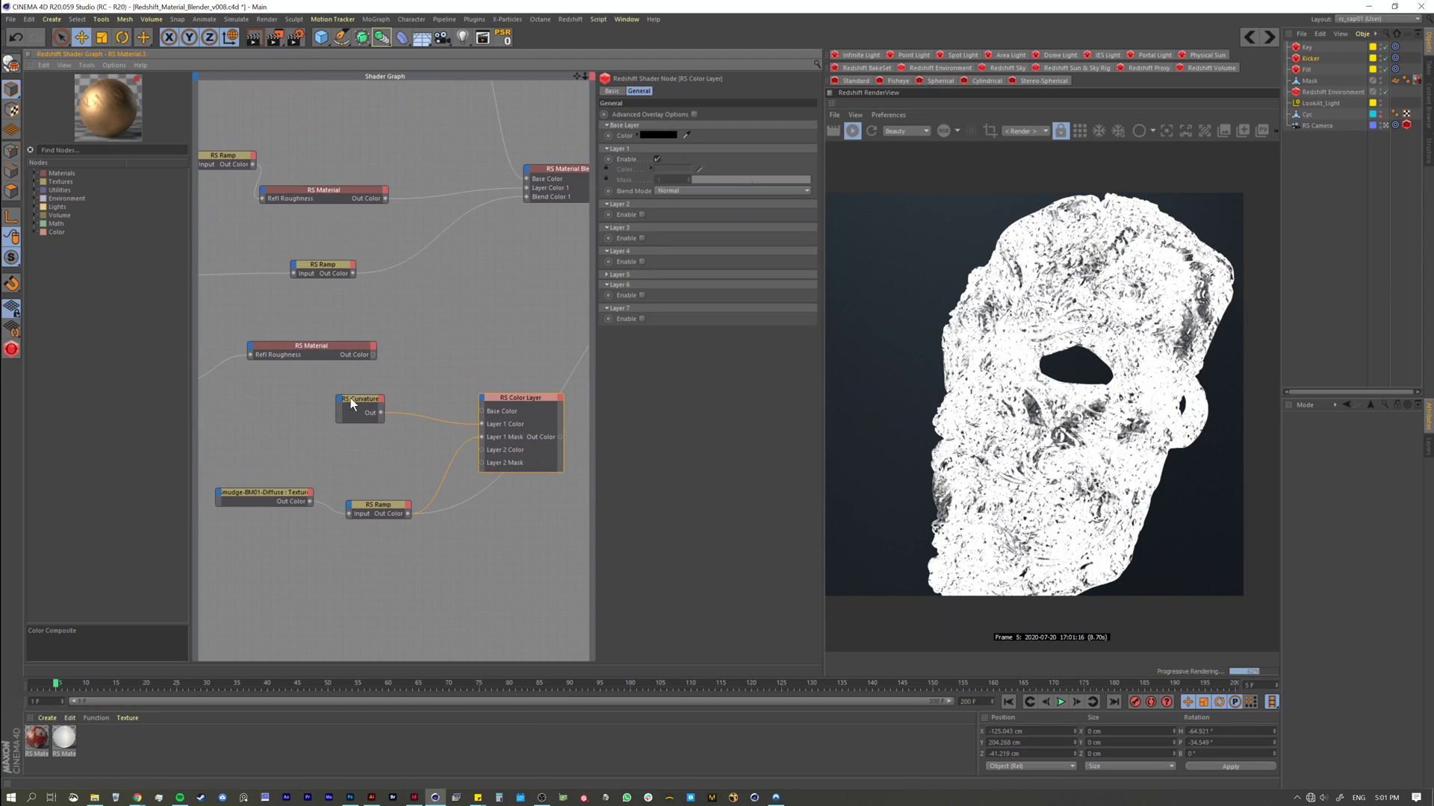
pyautogui.moveTo(359, 405); pyautogui.dragTo(369, 414)
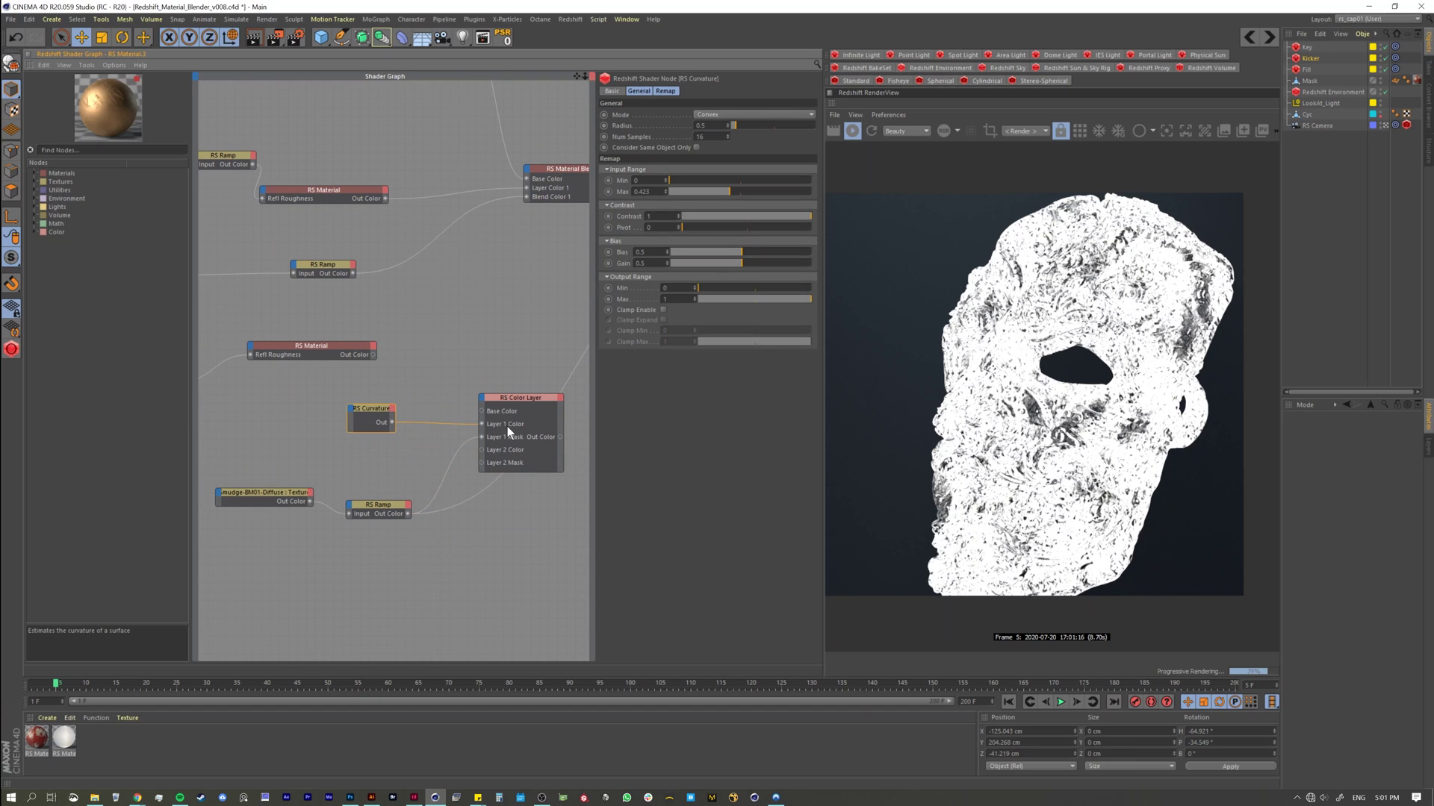
pyautogui.click(394, 505)
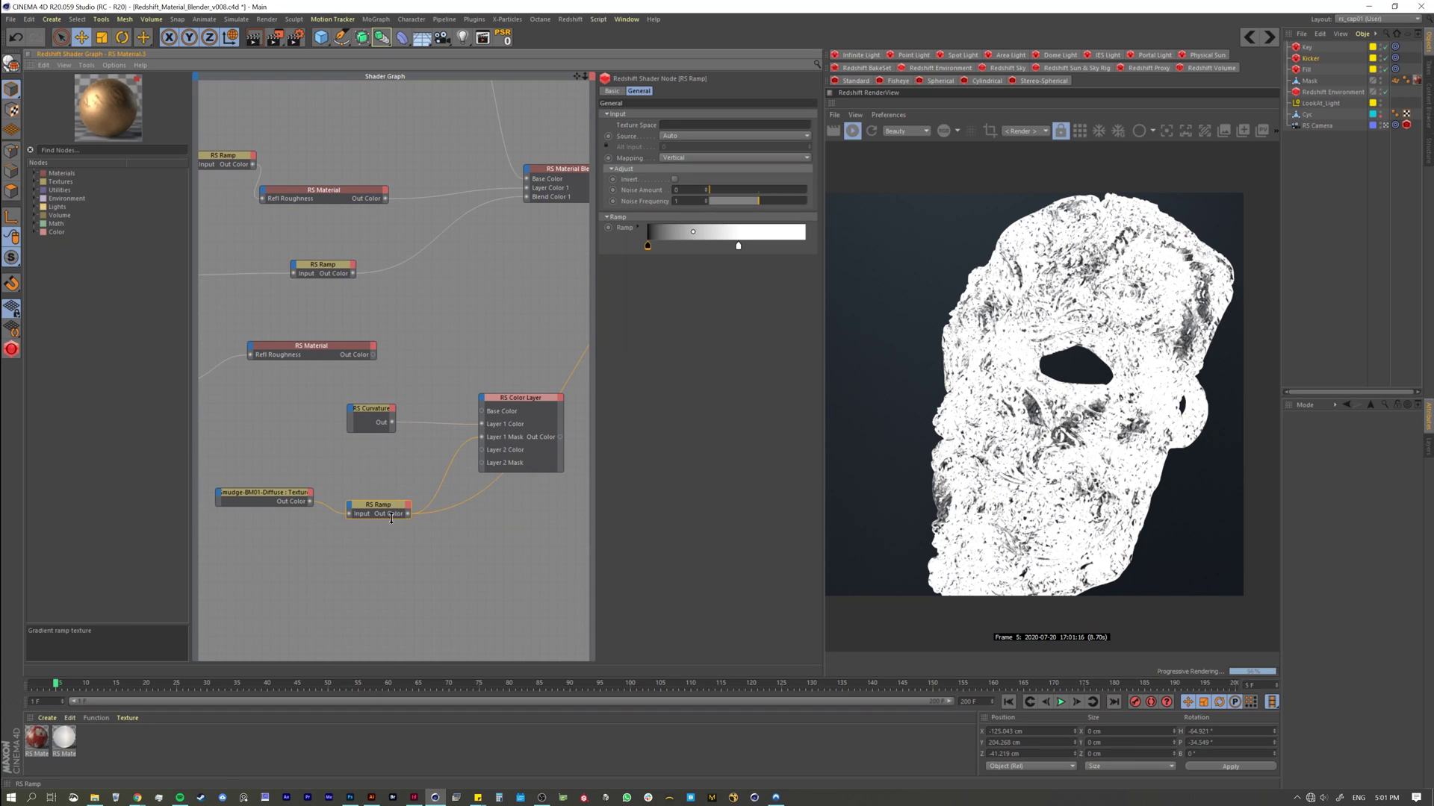
pyautogui.moveTo(407, 514); pyautogui.dragTo(481, 437)
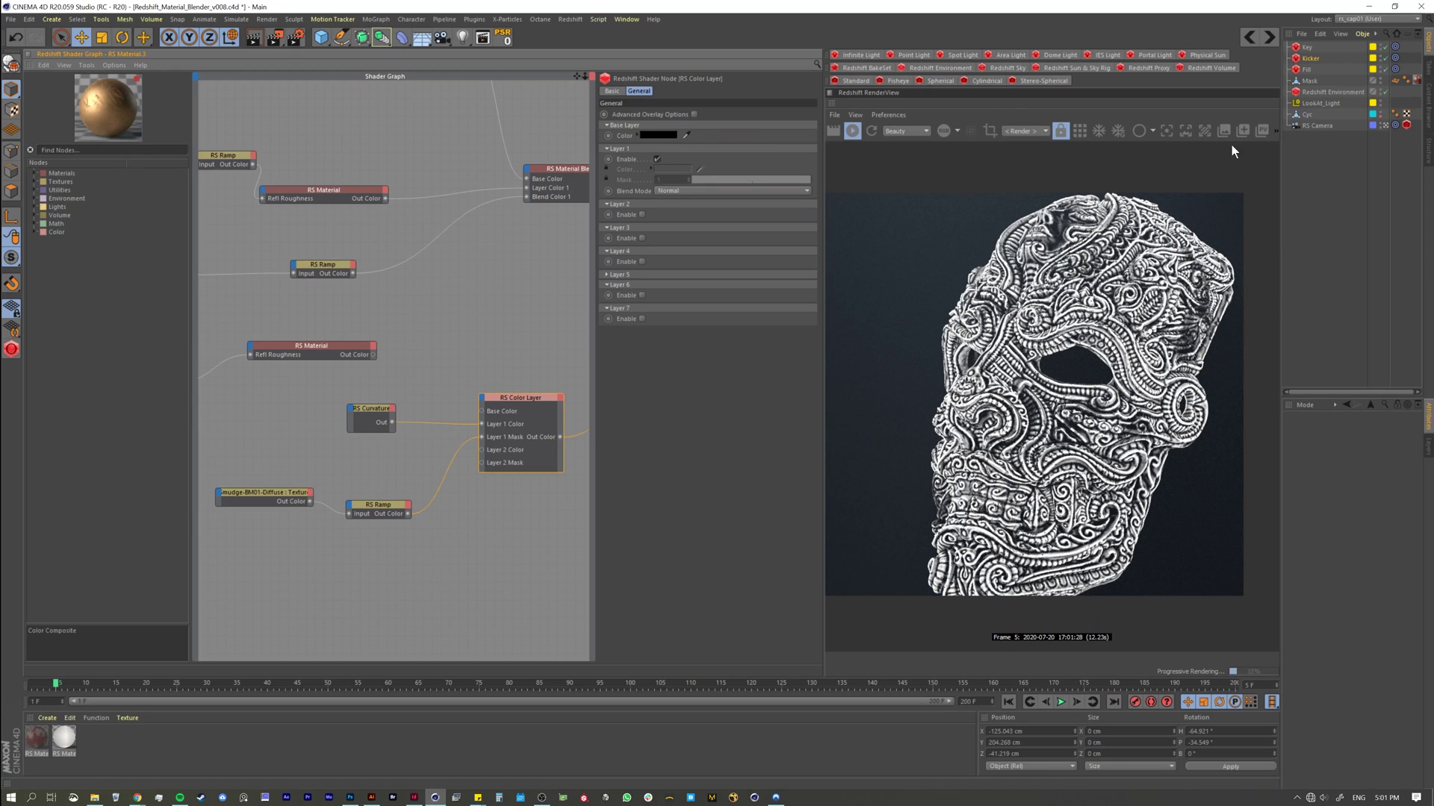
# Send snapshots of the Color Layer preview and of the plain RS Curvature preview to the Picture Viewer.
pyautogui.click(1262, 132)
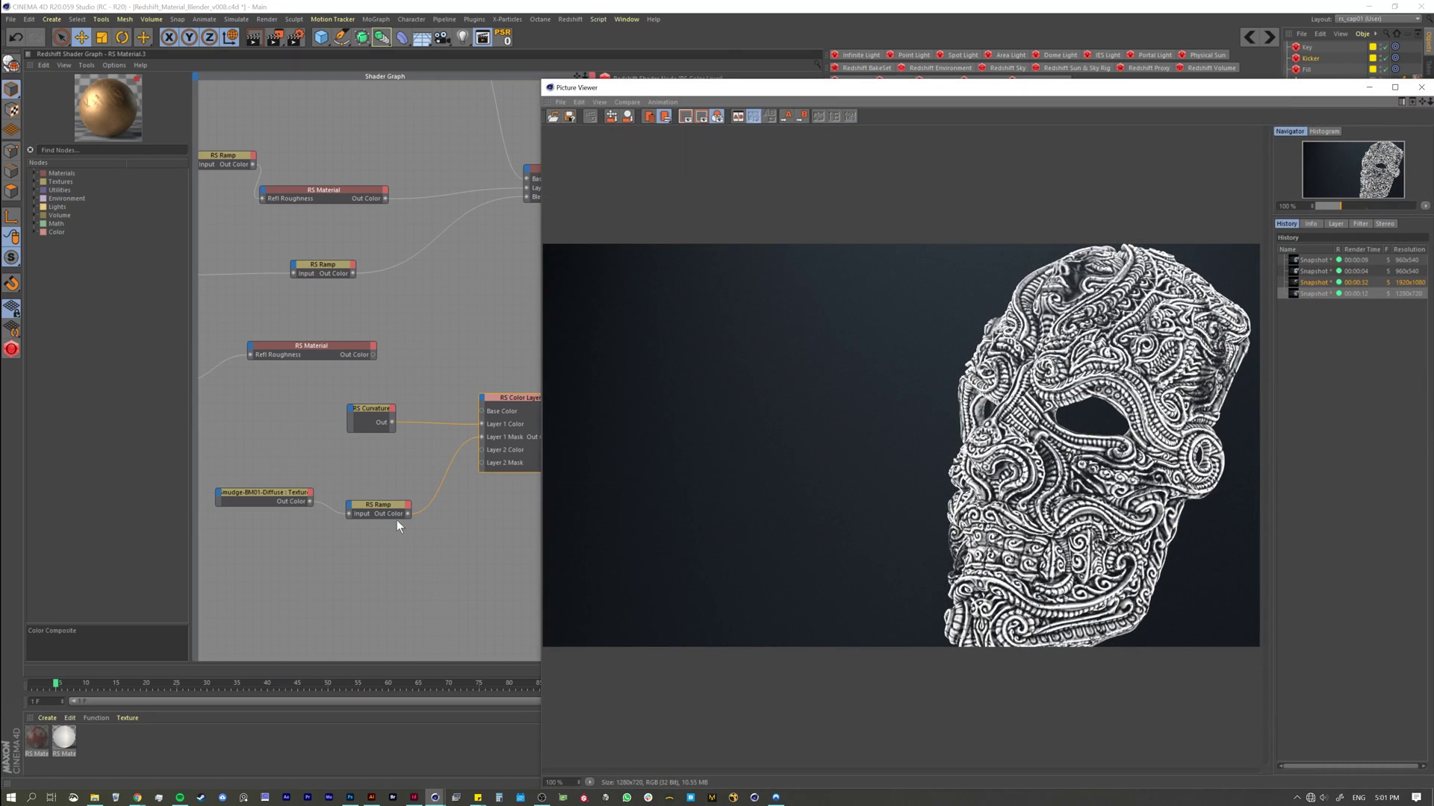
pyautogui.click(370, 411)
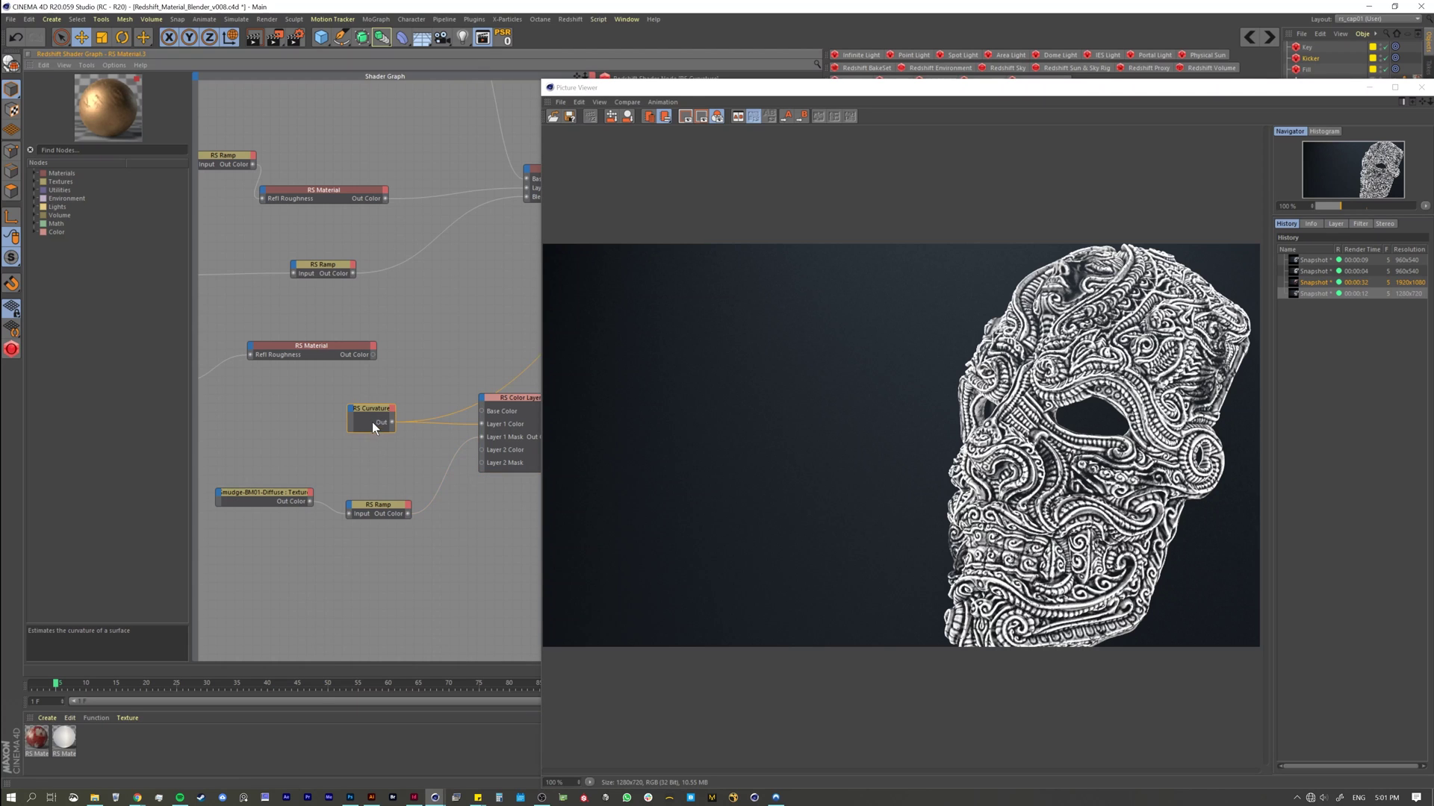
pyautogui.hotkey('alt', 'Tab')
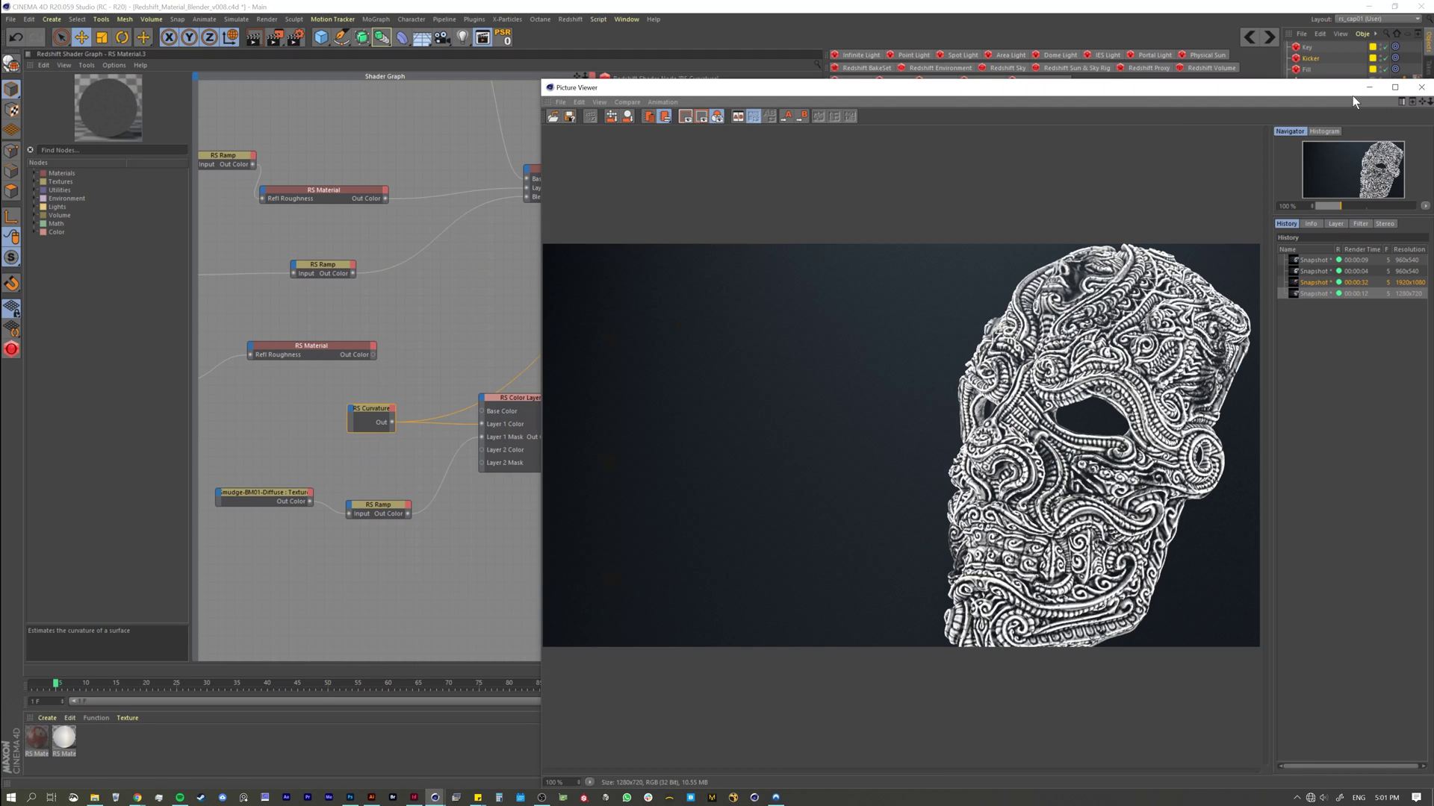
pyautogui.click(1369, 87)
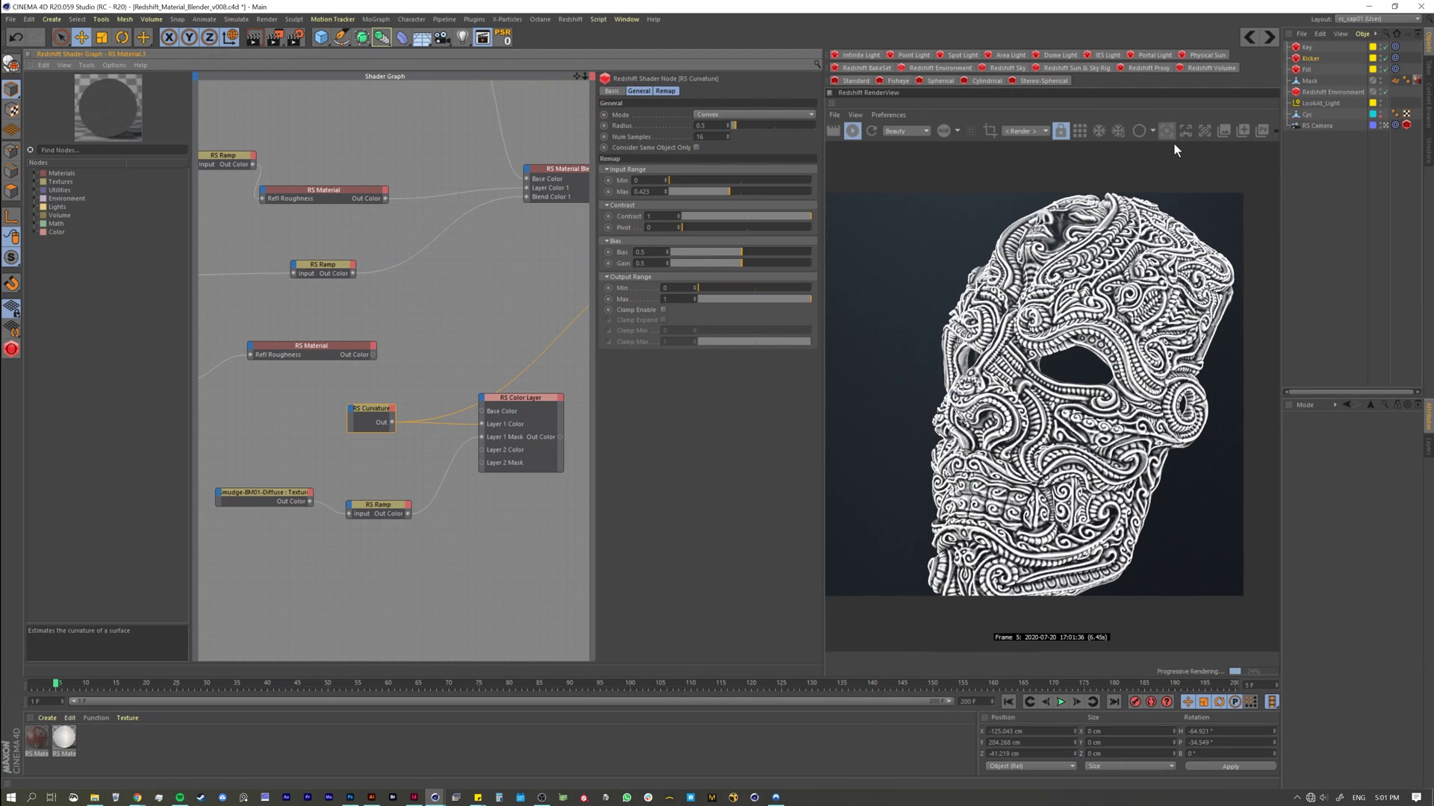
pyautogui.click(1250, 133)
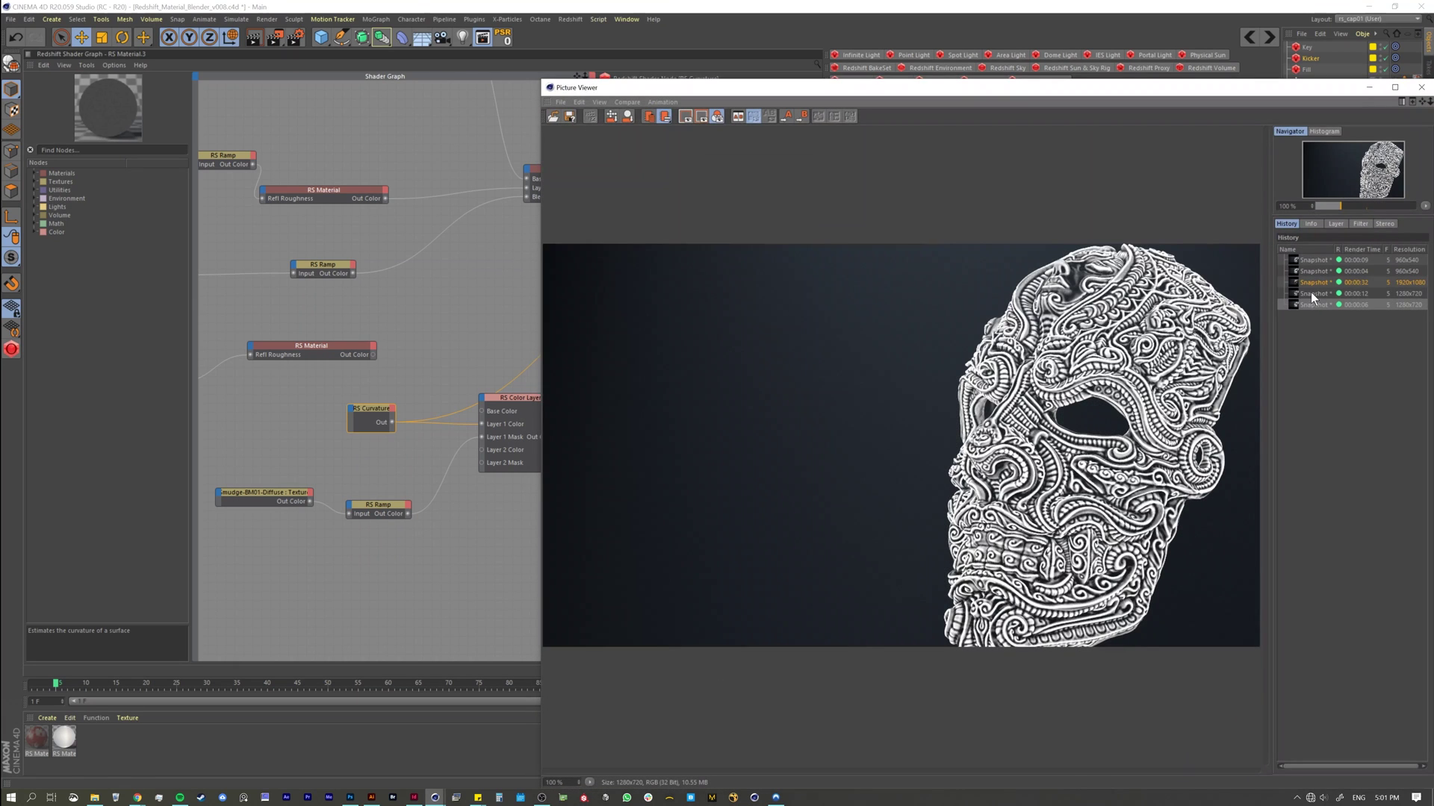
# Compare the Color Layer and RS Curvature snapshots in the Picture Viewer history, then close the viewer.
pyautogui.click(1312, 294)
pyautogui.click(1311, 303)
pyautogui.click(1315, 295)
pyautogui.click(1315, 303)
pyautogui.click(1315, 295)
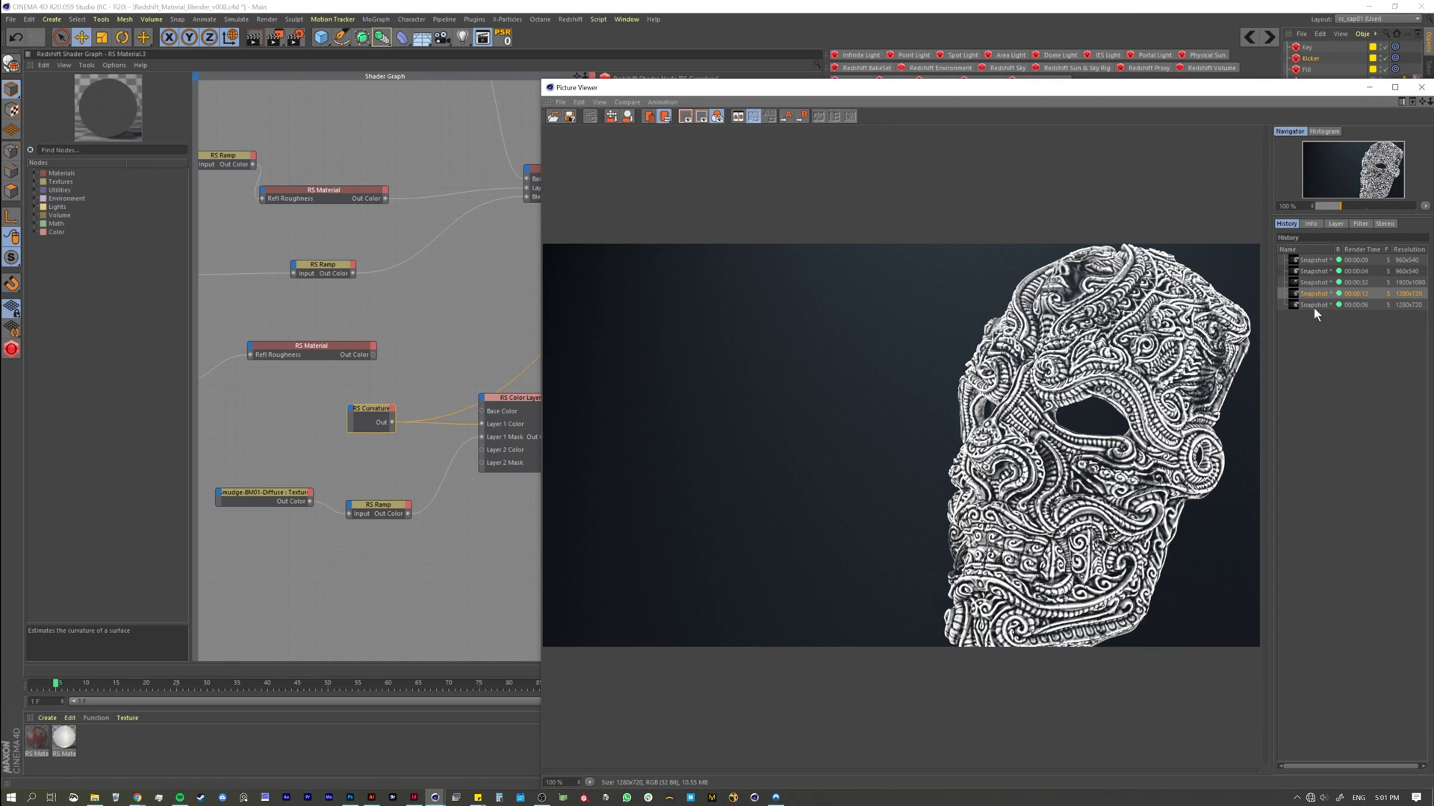
pyautogui.click(1314, 305)
pyautogui.click(1315, 295)
pyautogui.click(1313, 305)
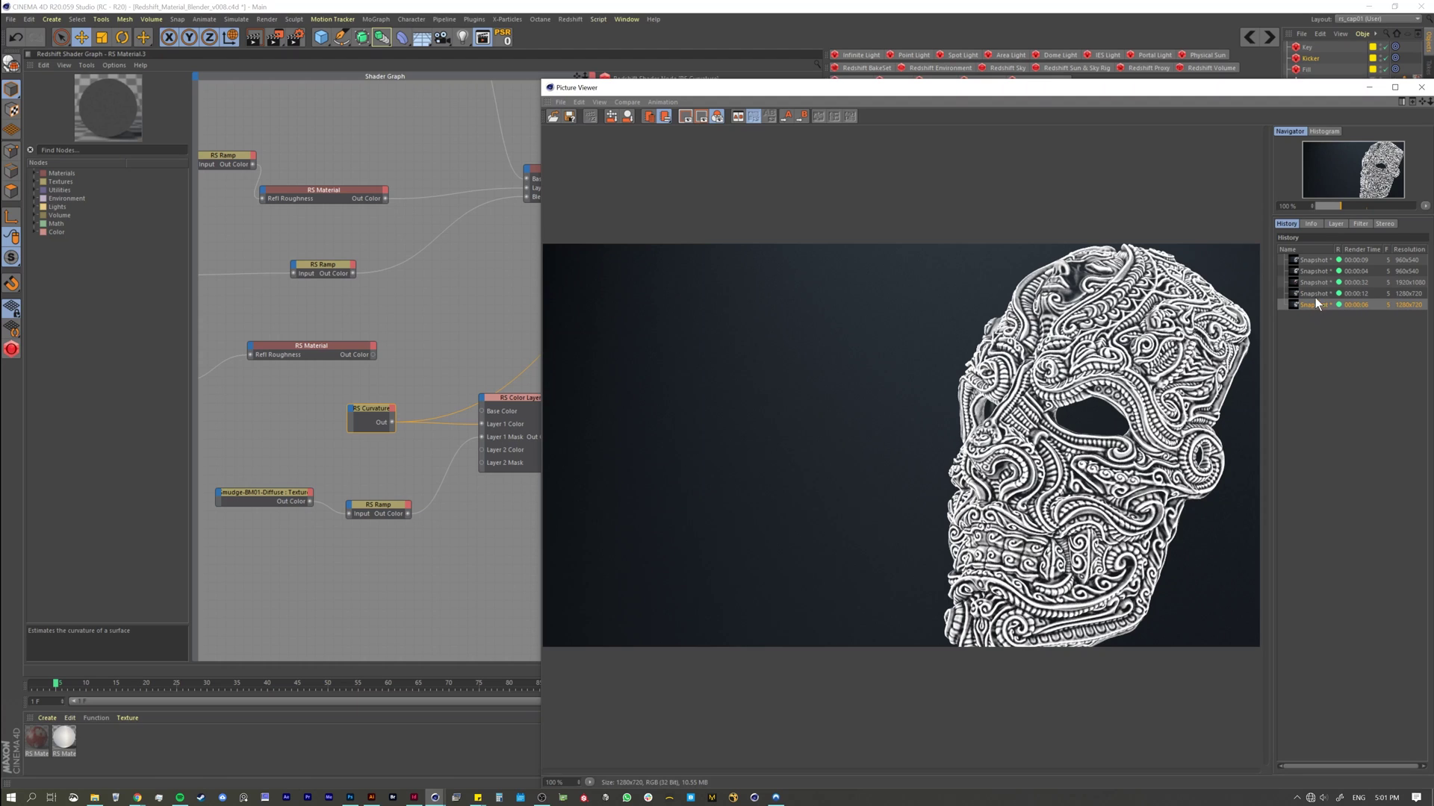
pyautogui.click(1312, 295)
pyautogui.click(1308, 305)
pyautogui.click(1311, 296)
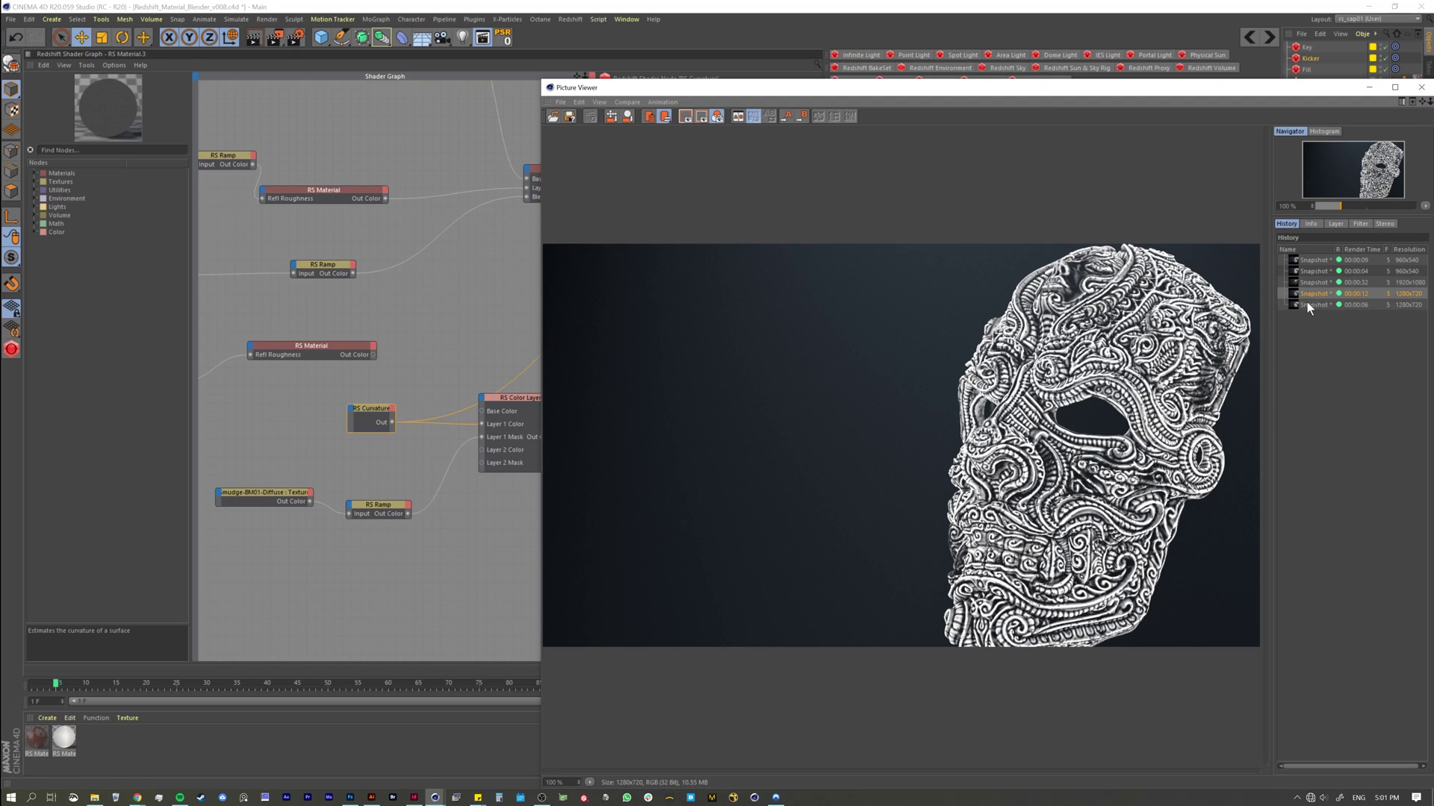
pyautogui.click(1313, 305)
pyautogui.click(1315, 295)
pyautogui.click(1313, 305)
pyautogui.click(1312, 294)
pyautogui.click(1310, 304)
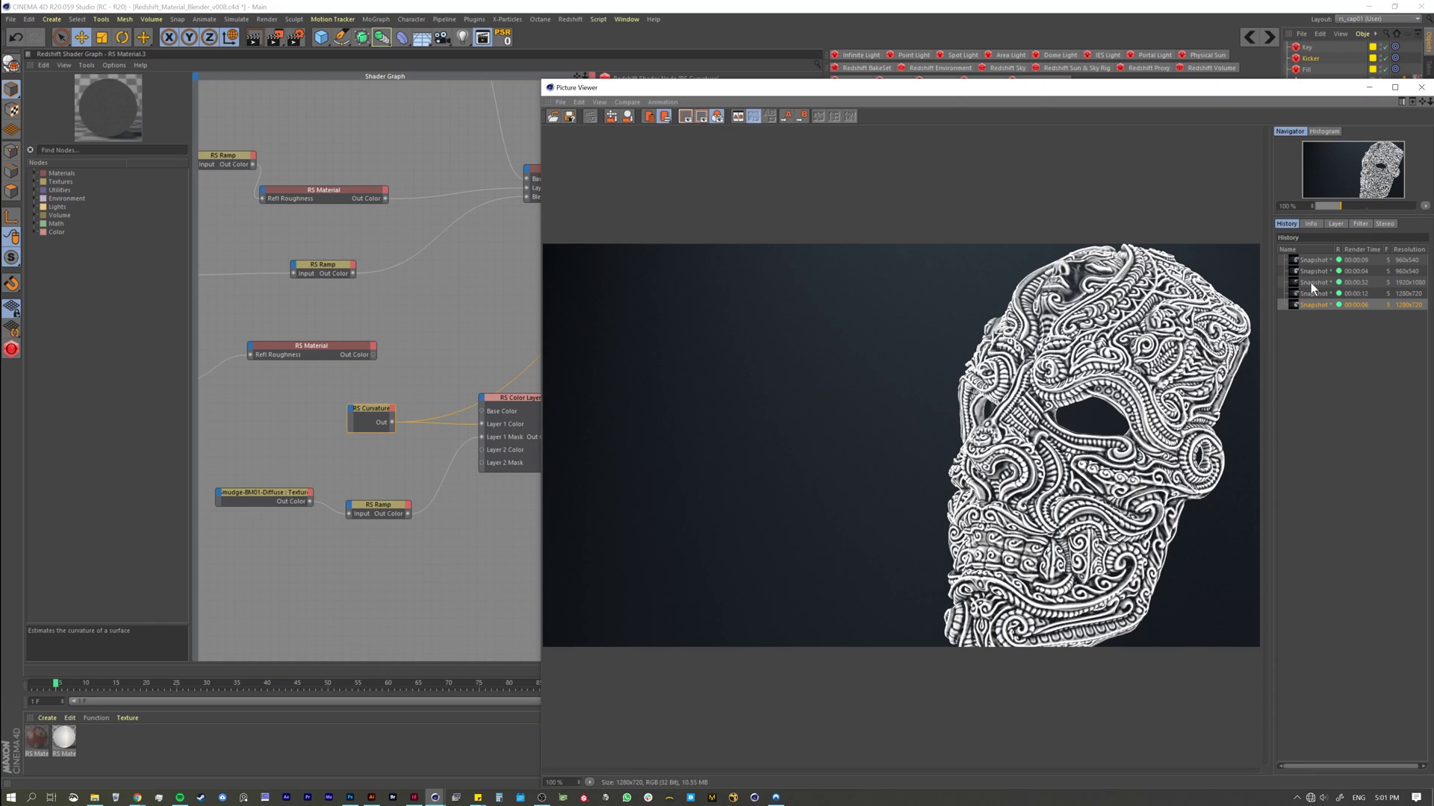
pyautogui.click(1421, 87)
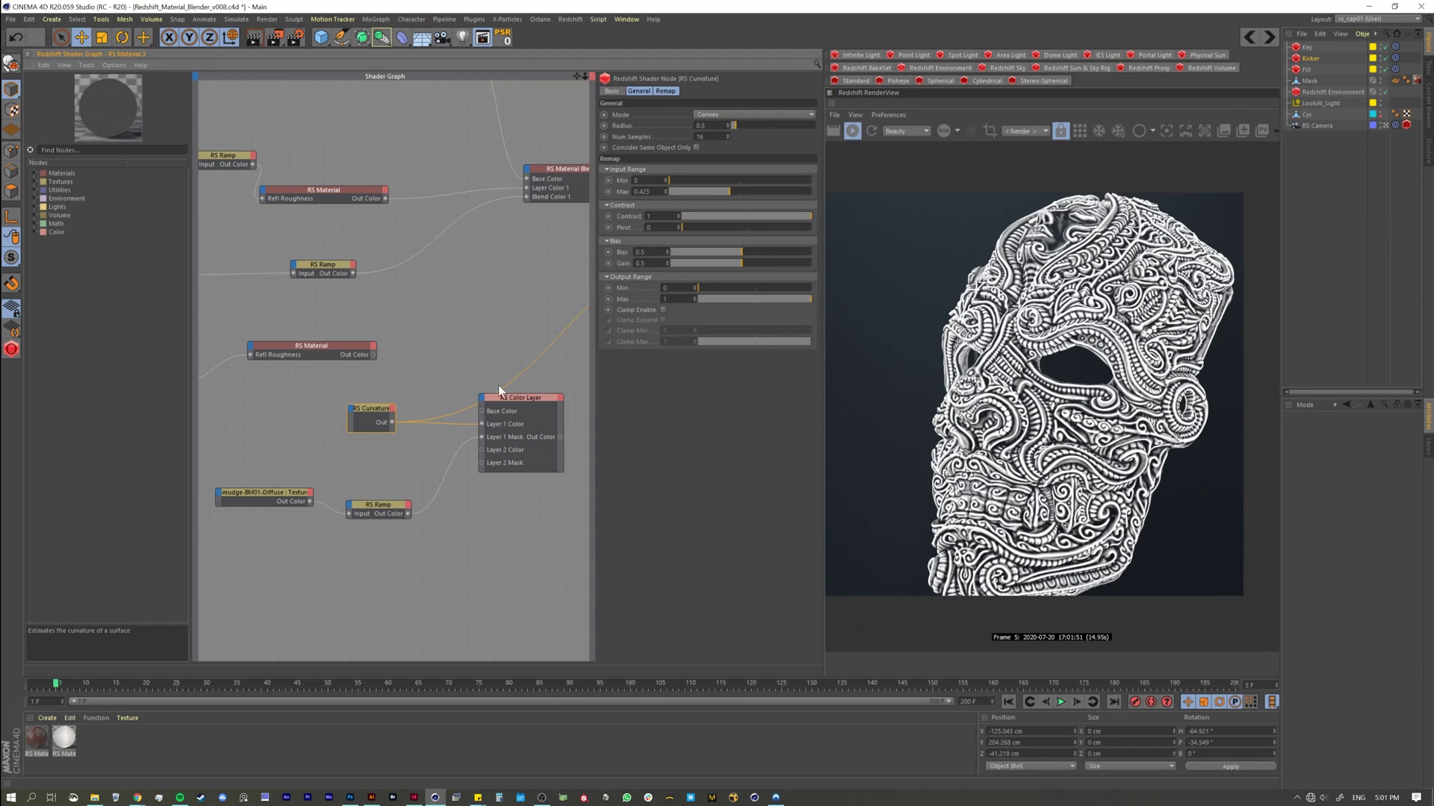
# Preview the Copper material on the mask, followed by the RS Color Layer, through the Output.
pyautogui.moveTo(499, 384); pyautogui.dragTo(357, 406, button='middle')
pyautogui.scroll(-2, 410, 428)
pyautogui.moveTo(289, 454)
pyautogui.mouseDown(button='middle')
pyautogui.moveTo(293, 415)
pyautogui.moveTo(334, 442)
pyautogui.moveTo(249, 449)
pyautogui.moveTo(265, 469)
pyautogui.mouseUp(button='middle')
pyautogui.click(321, 414)
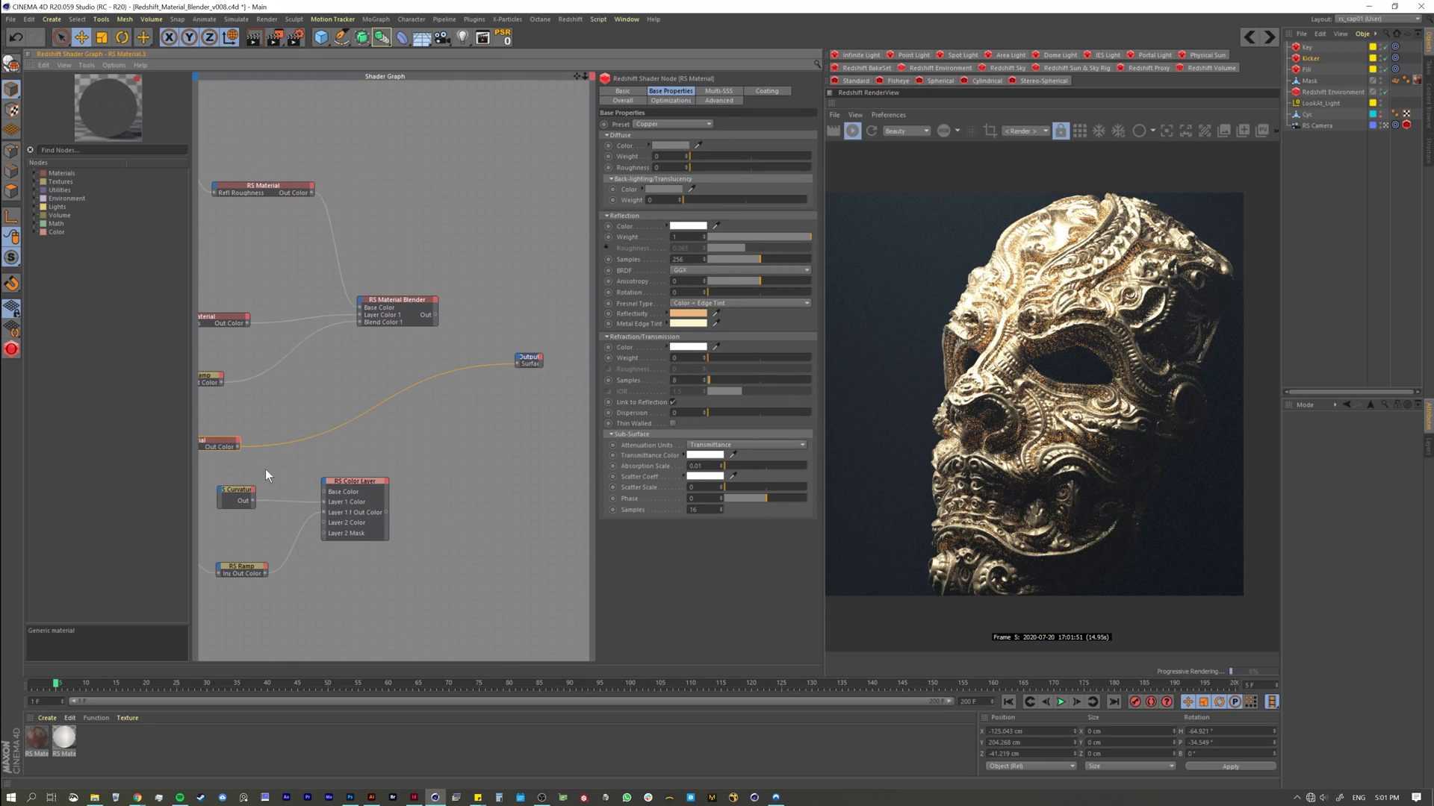
pyautogui.click(357, 486)
pyautogui.moveTo(386, 512); pyautogui.dragTo(518, 361)
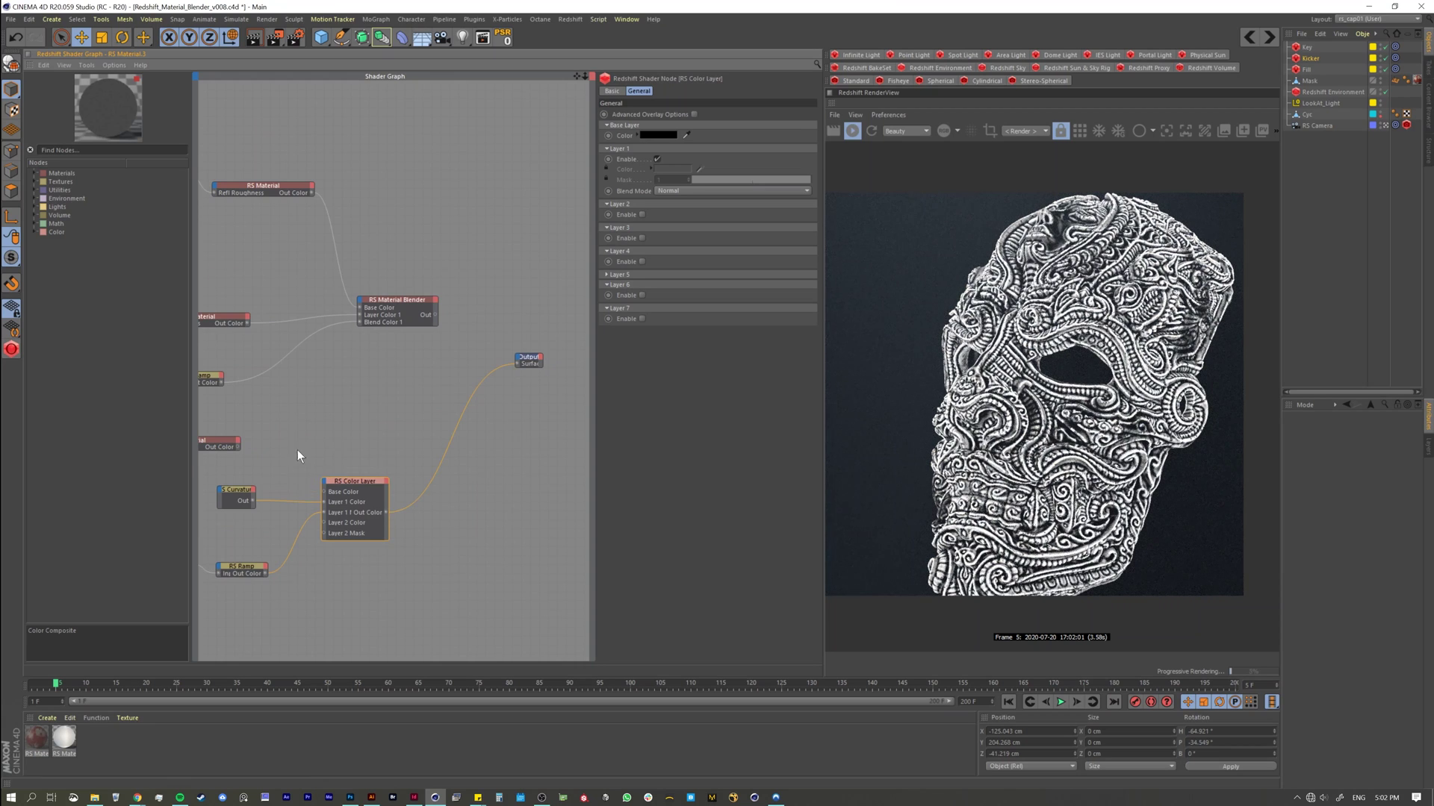
# Connect the Copper material to a new Layer Color 2 input on the RS Material Blender and route the blender to the Output.
pyautogui.moveTo(299, 449); pyautogui.dragTo(259, 414, button='middle')
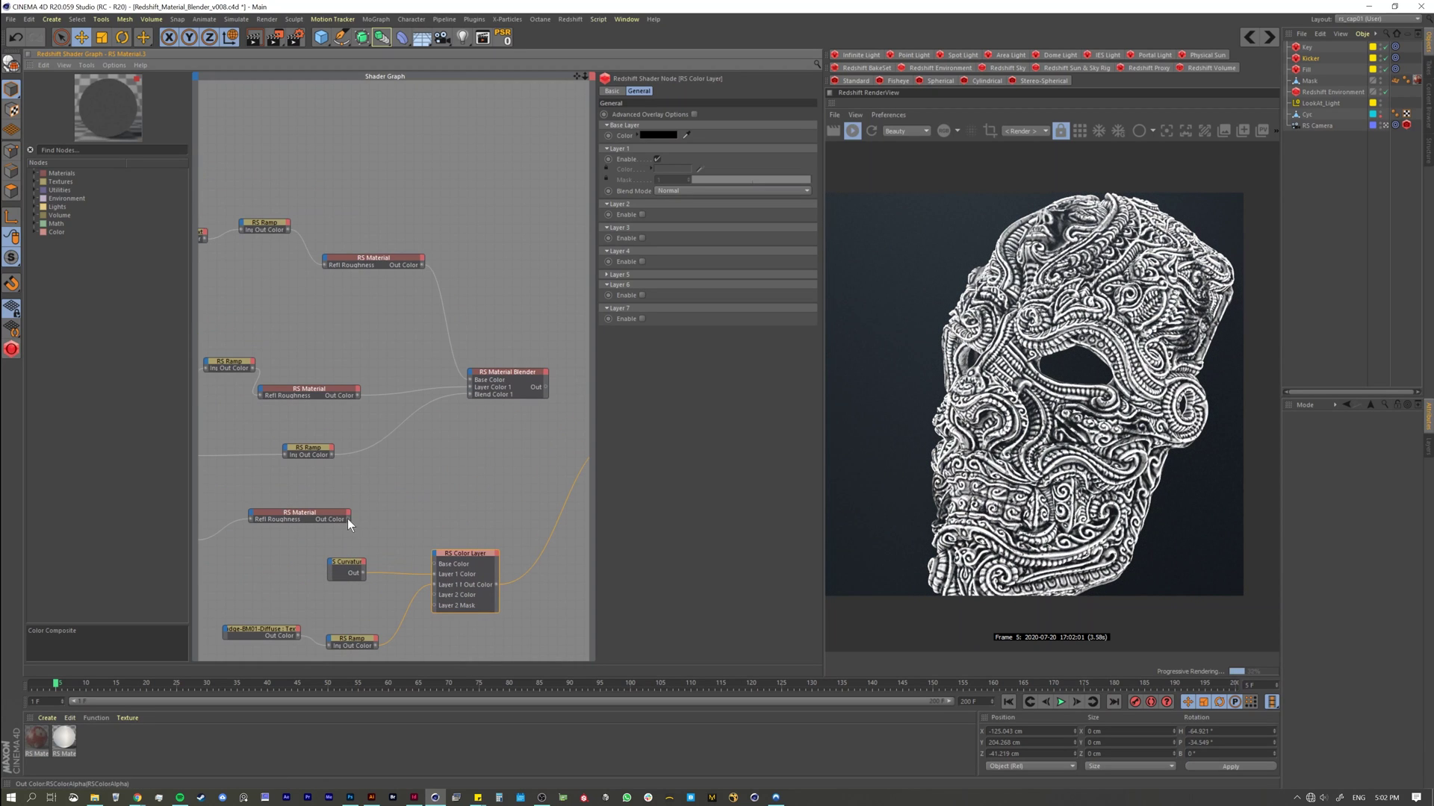
pyautogui.moveTo(469, 375); pyautogui.dragTo(515, 401)
pyautogui.click(543, 403)
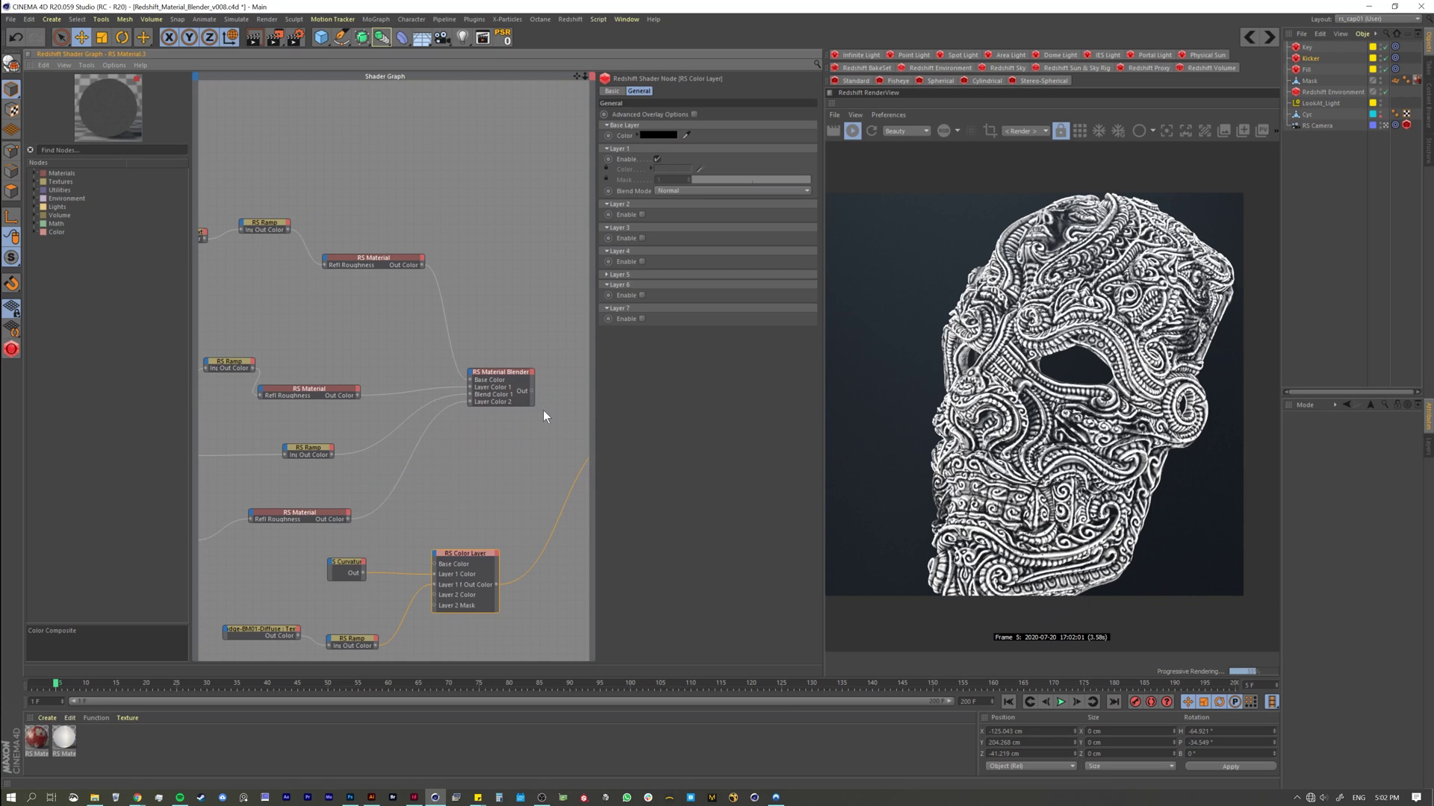
pyautogui.click(517, 377)
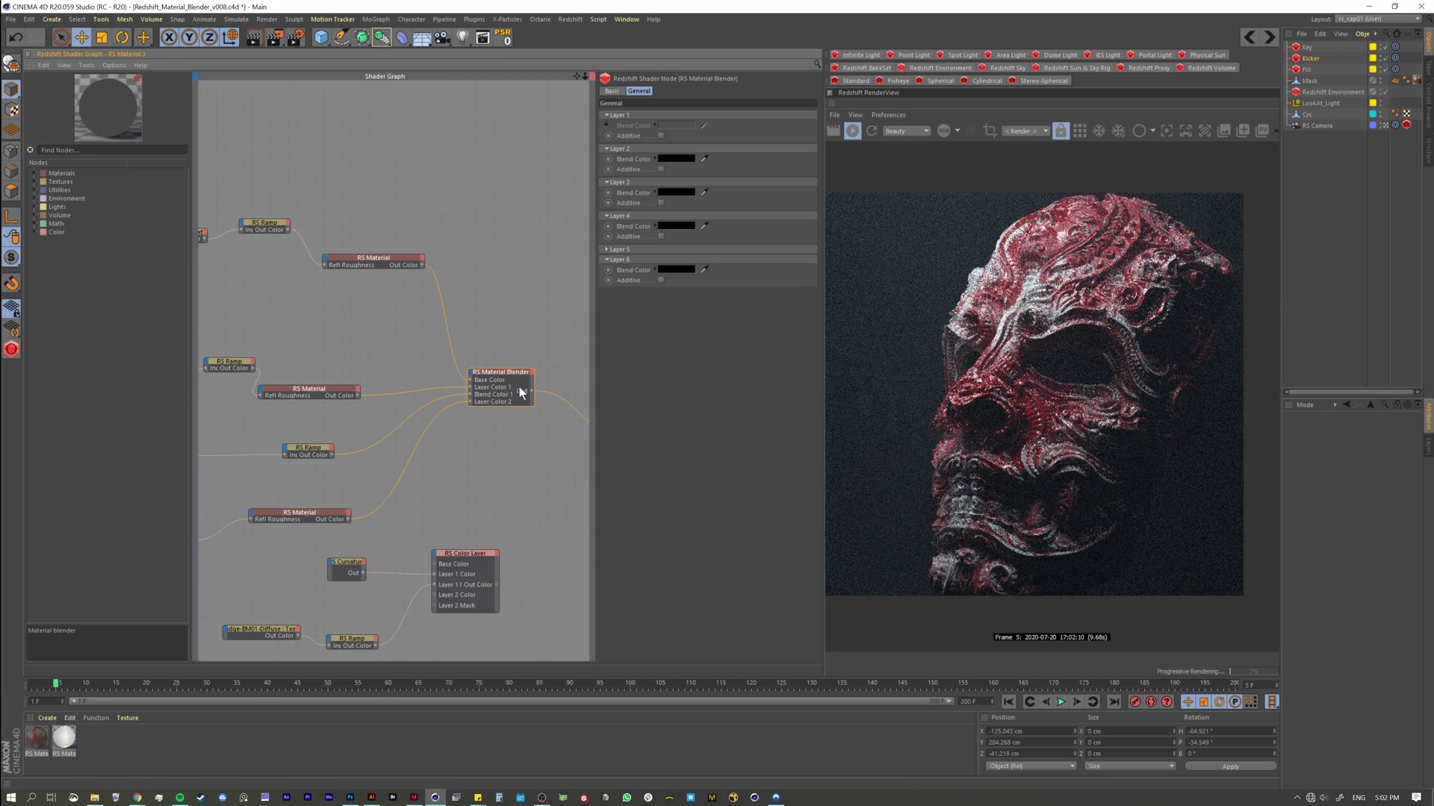
# Set the Material Blender's Layer 2 Blend Color to white.
pyautogui.click(672, 159)
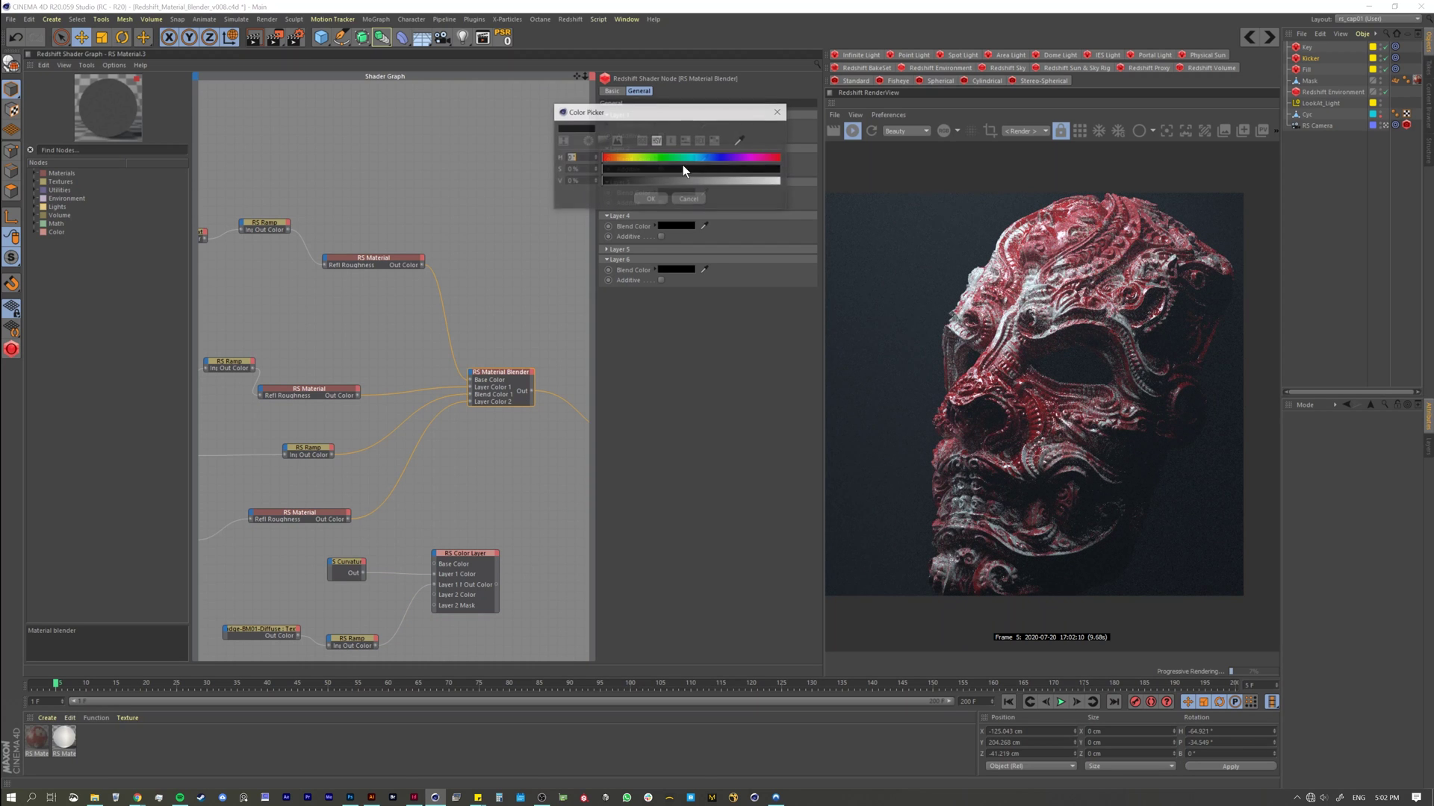
pyautogui.moveTo(743, 181); pyautogui.dragTo(781, 181)
pyautogui.click(652, 200)
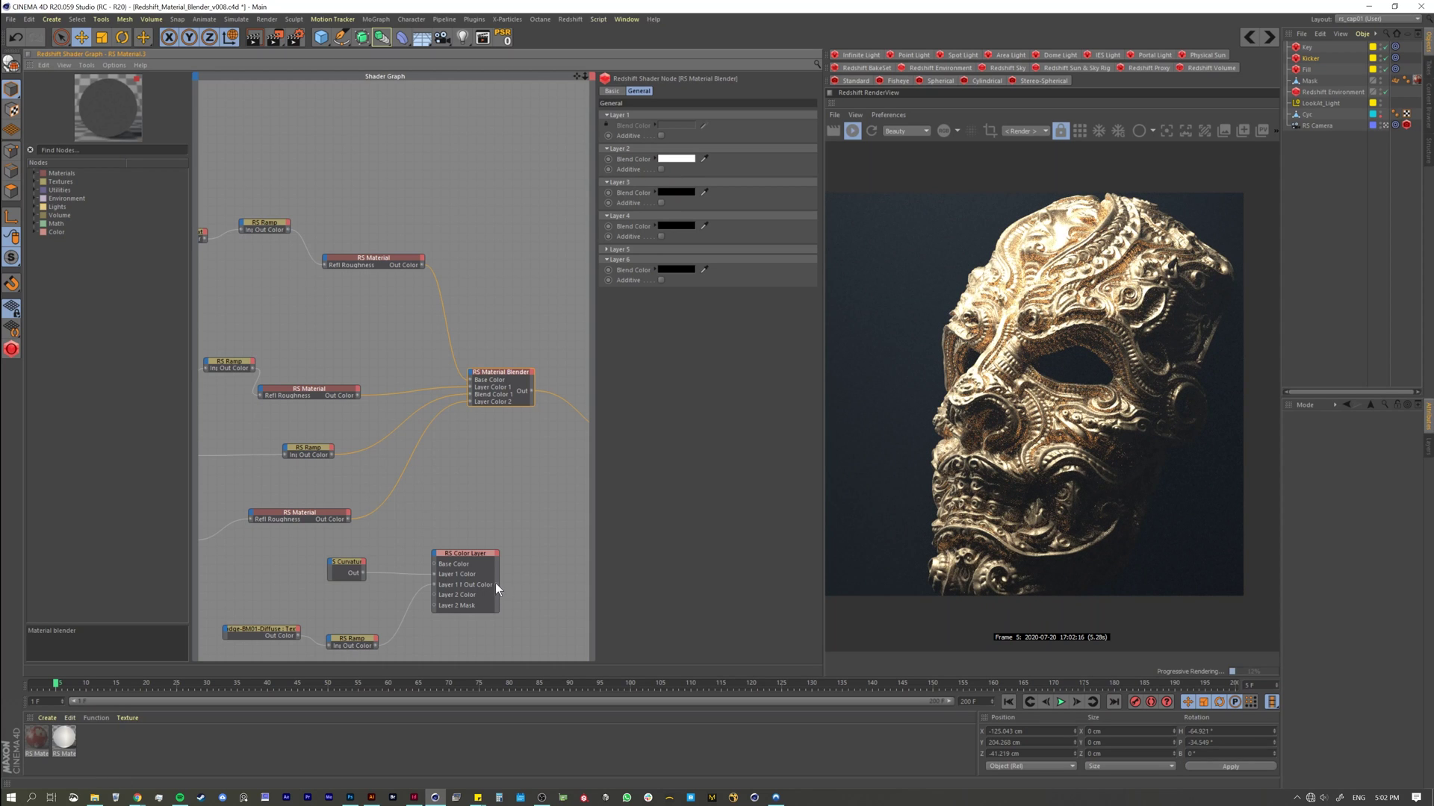
# Connect the RS Color Layer's Out Color to the Material Blender's Blend Color 2 and examine the mask render up close.
pyautogui.moveTo(496, 581); pyautogui.dragTo(473, 377)
pyautogui.click(537, 411)
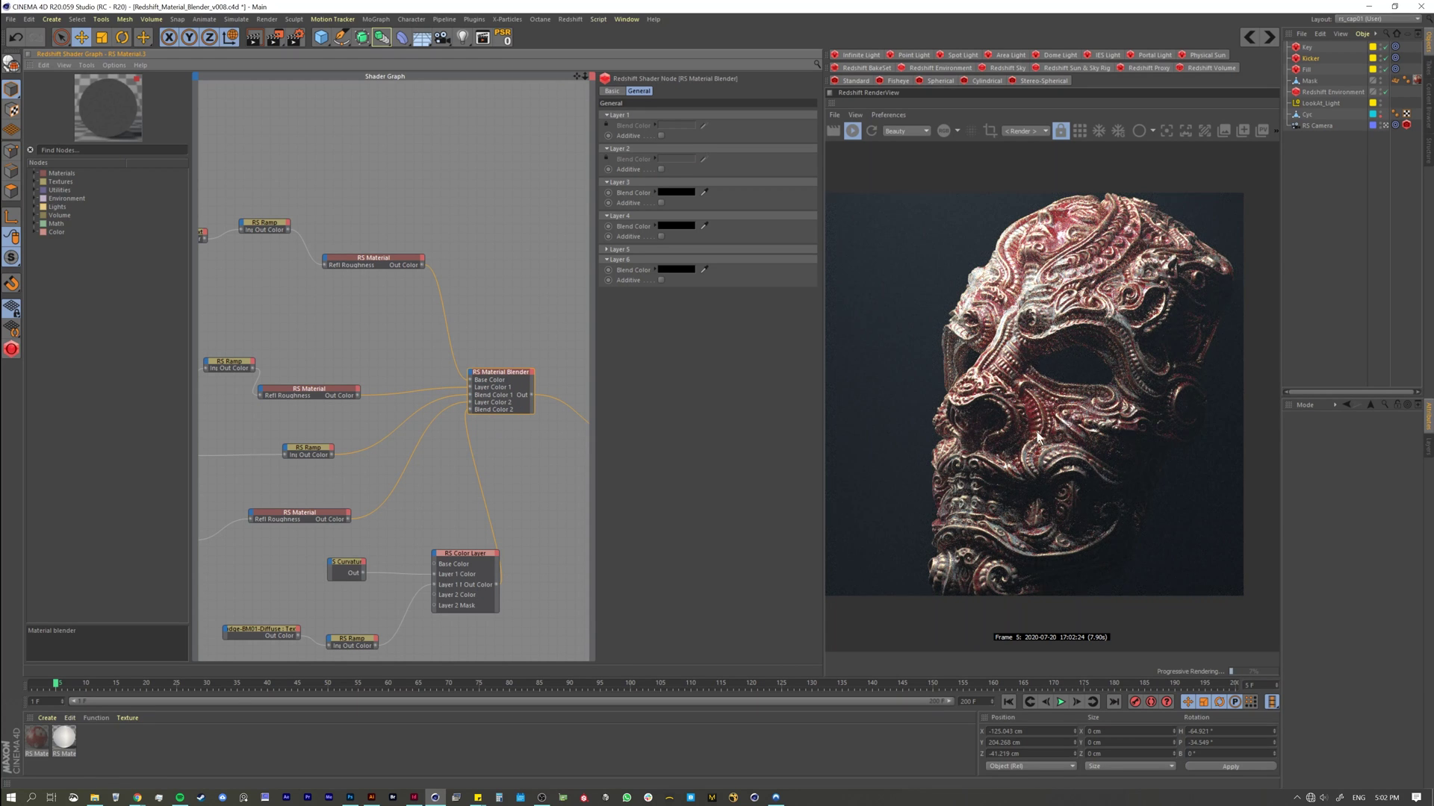
pyautogui.scroll(4, 1035, 422)
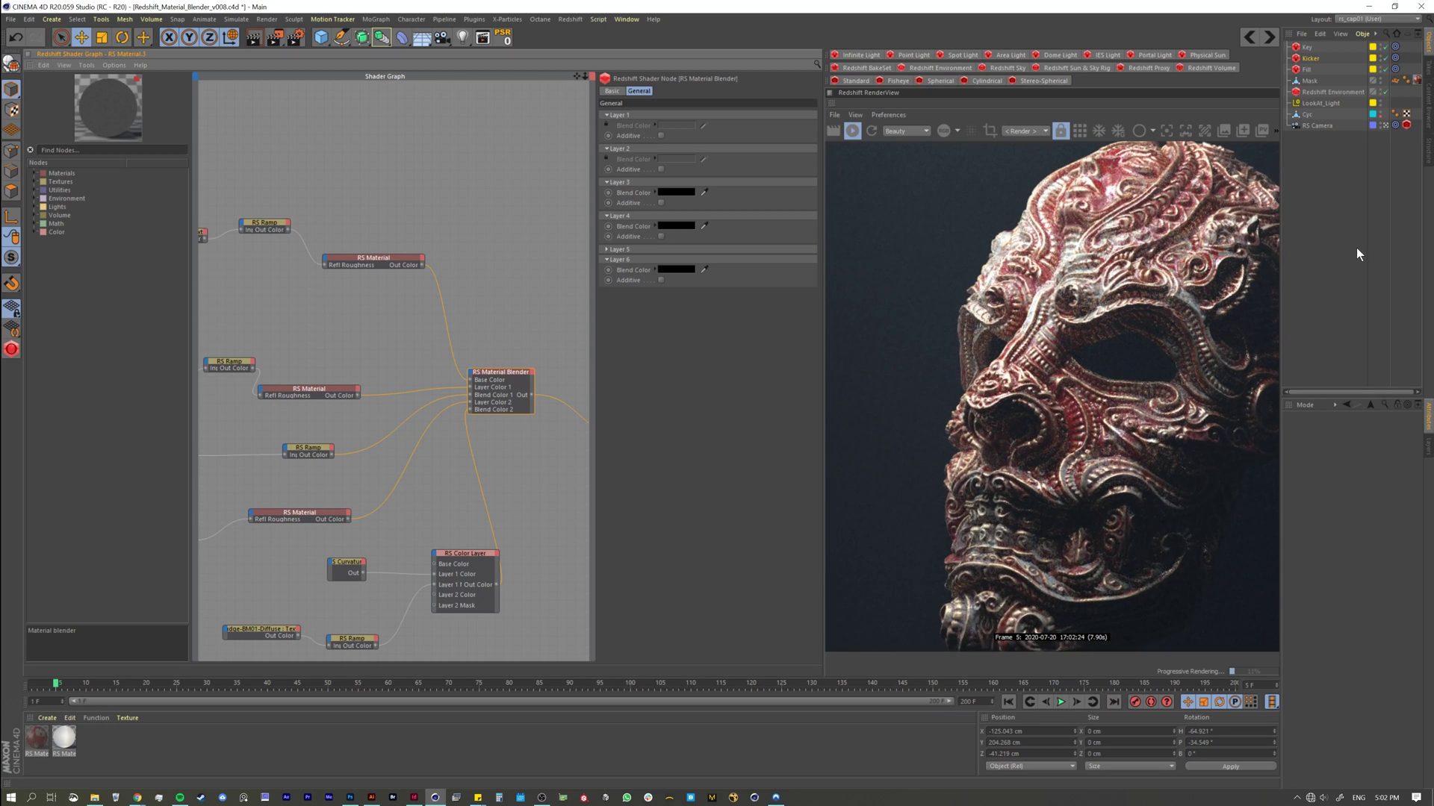
pyautogui.moveTo(1047, 312); pyautogui.dragTo(956, 290, button='middle')
# Move the smudge ramp's black knot close to its white knot and preview the ramp through the Output.
pyautogui.click(344, 641)
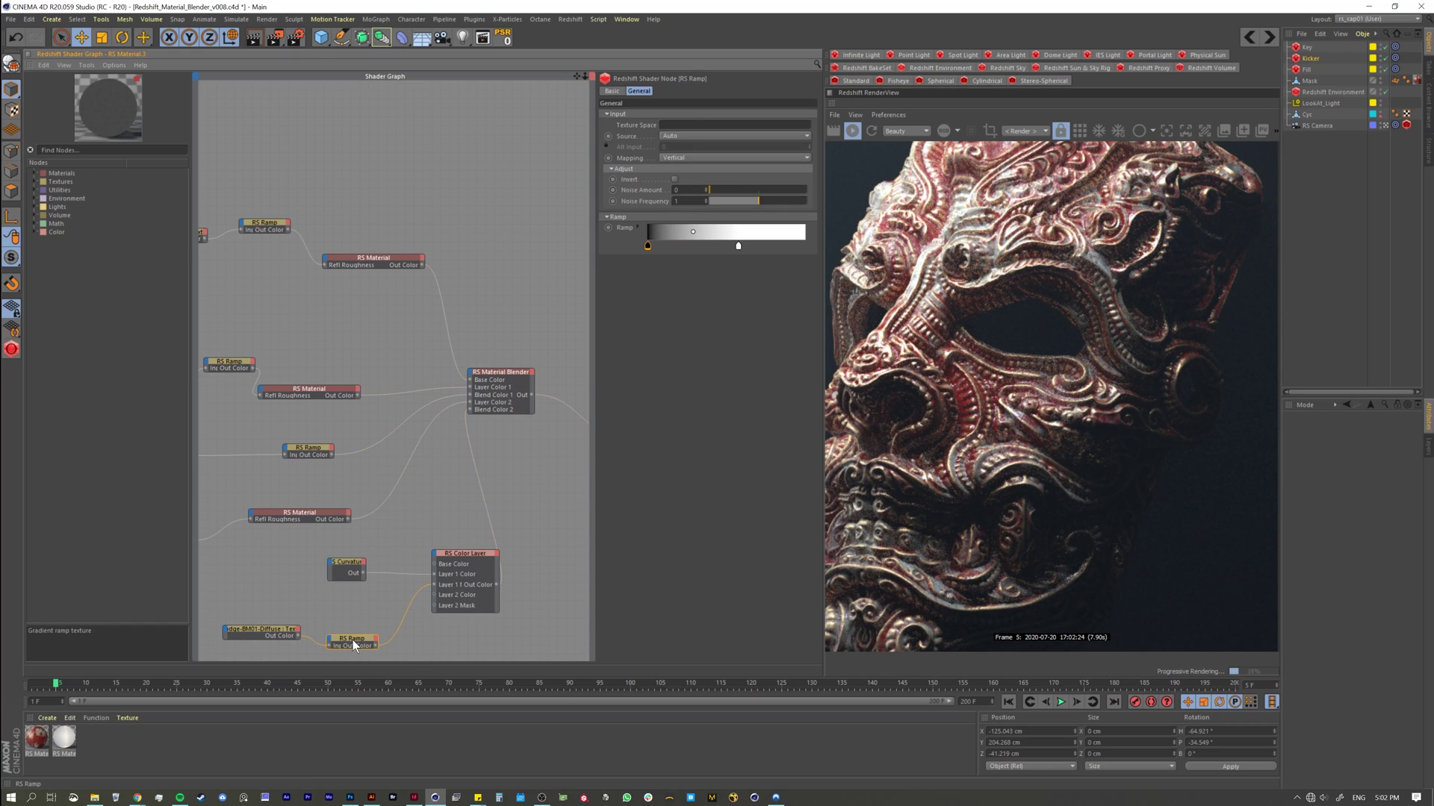
pyautogui.moveTo(661, 248); pyautogui.dragTo(714, 249)
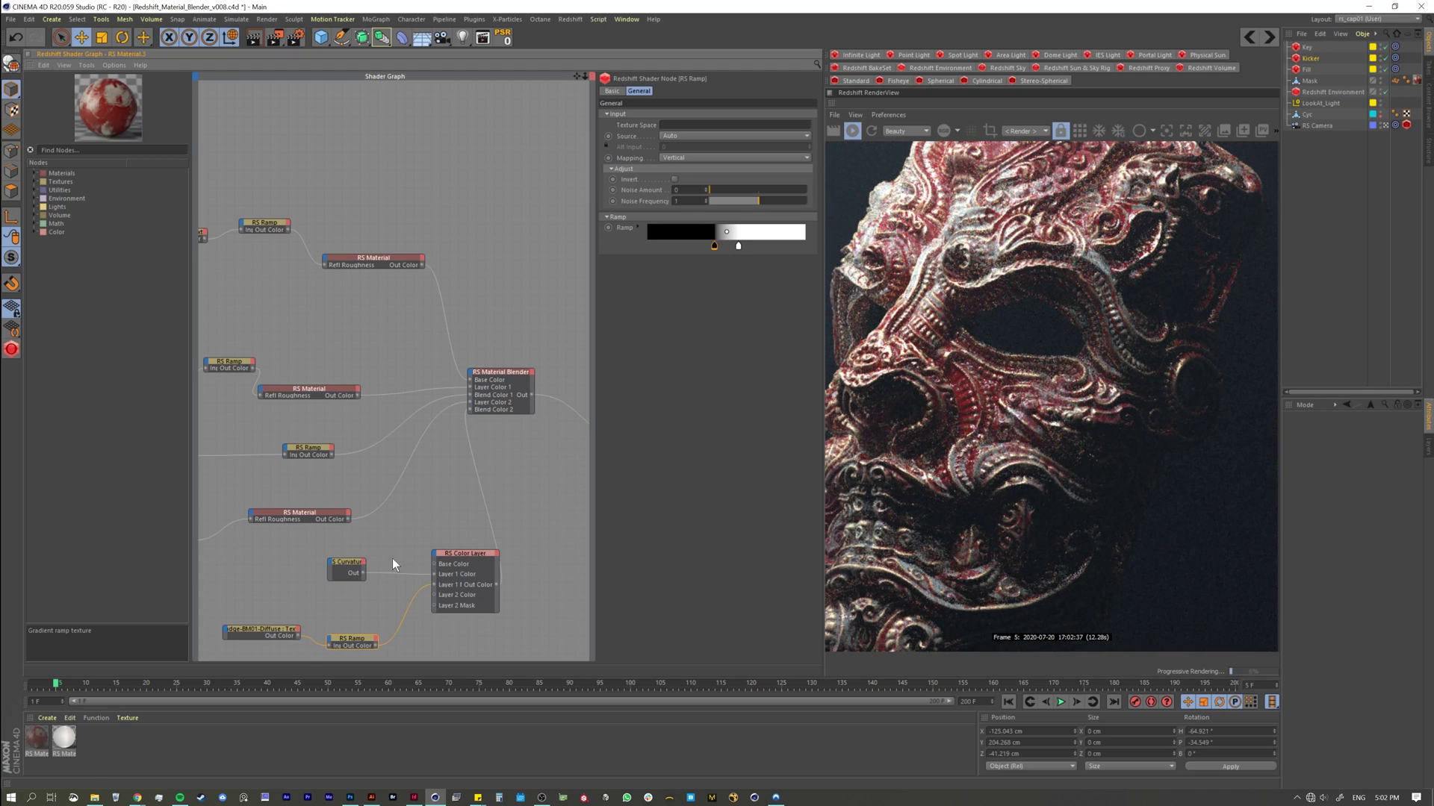
pyautogui.keyDown('ctrl'); pyautogui.keyDown('shift'); pyautogui.click(368, 639); pyautogui.keyUp('shift'); pyautogui.keyUp('ctrl')
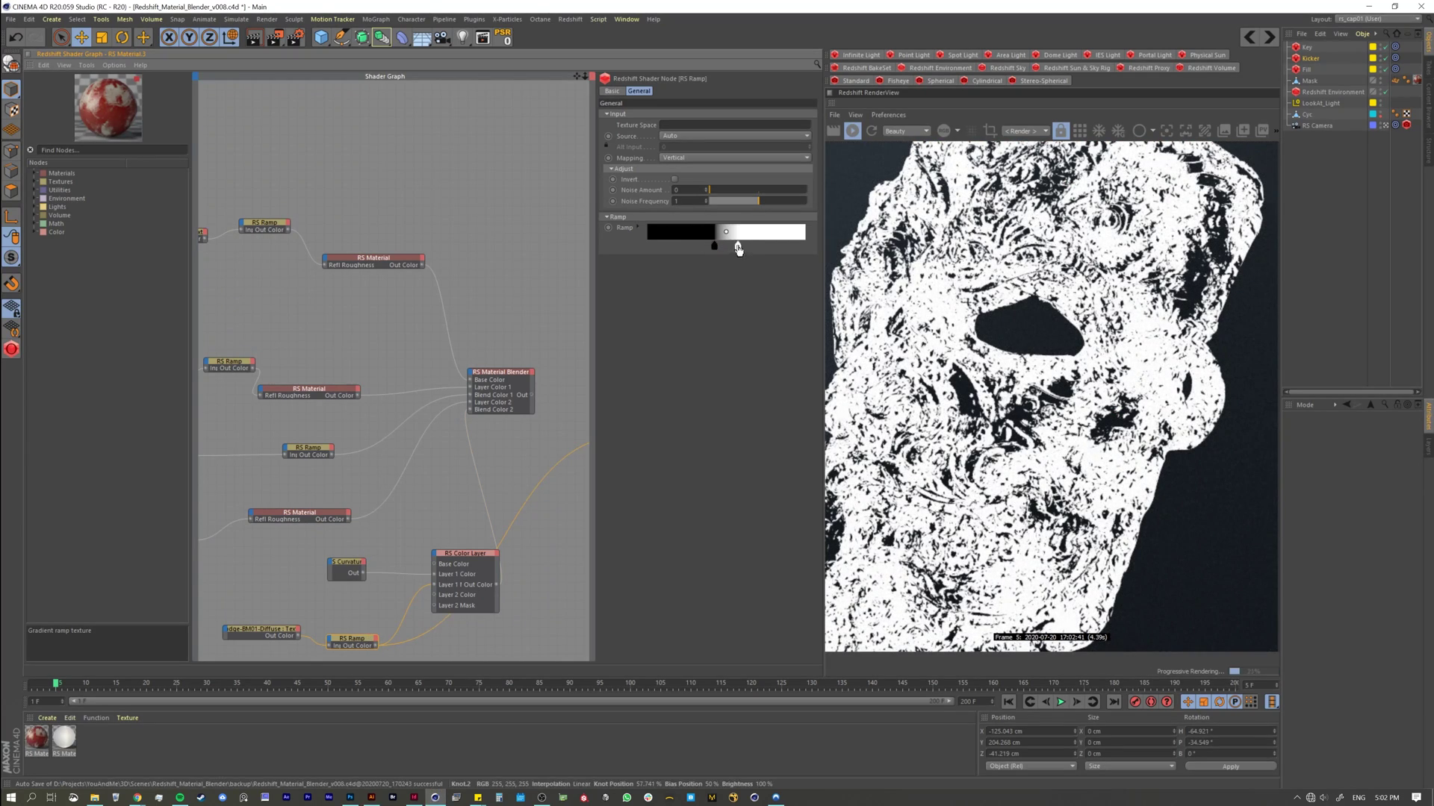
# Spread the smudge ramp's black and white knots to opposite ends of the gradient and route the Material Blender back to the Output.
pyautogui.moveTo(739, 246); pyautogui.dragTo(811, 252)
pyautogui.moveTo(714, 245); pyautogui.dragTo(658, 252)
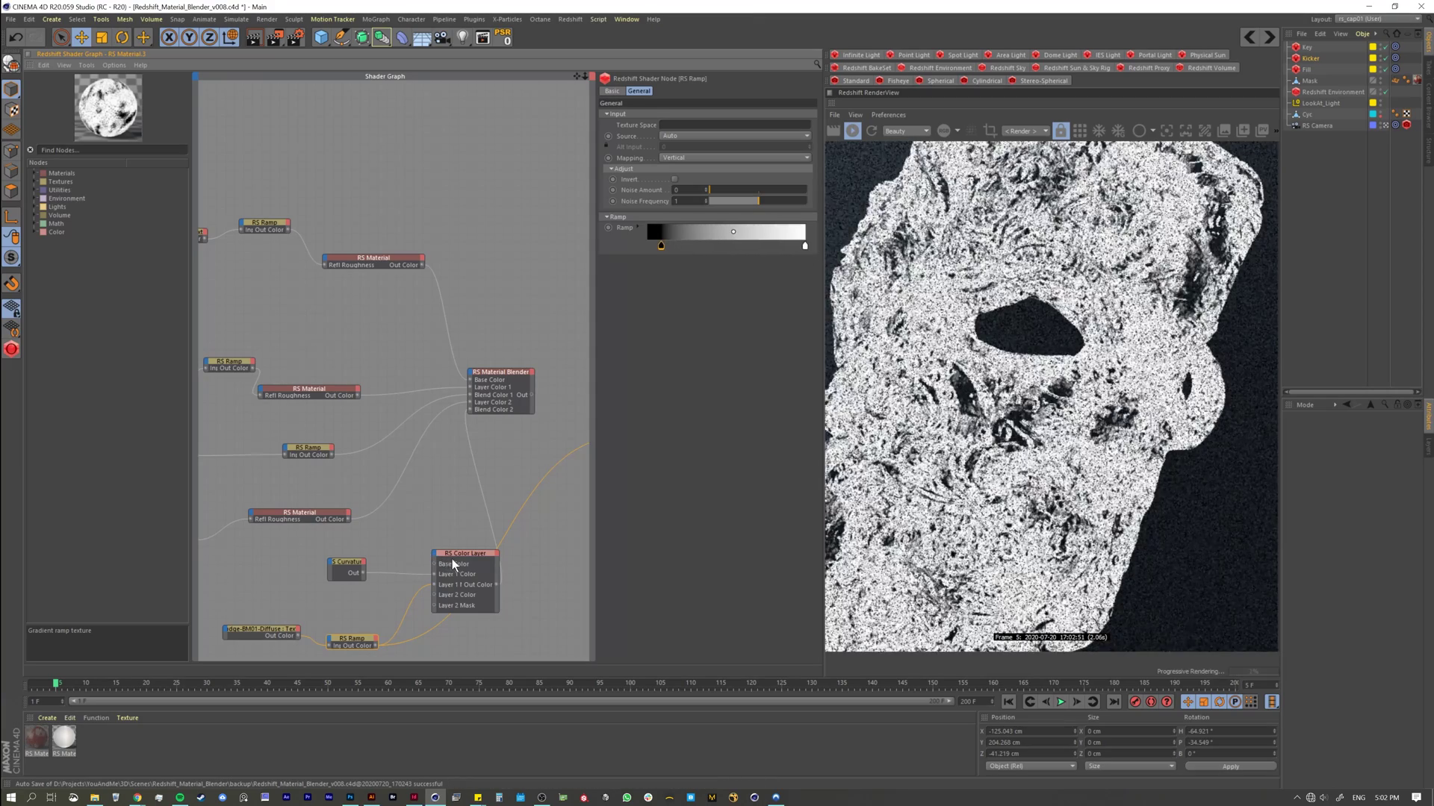
pyautogui.click(461, 575)
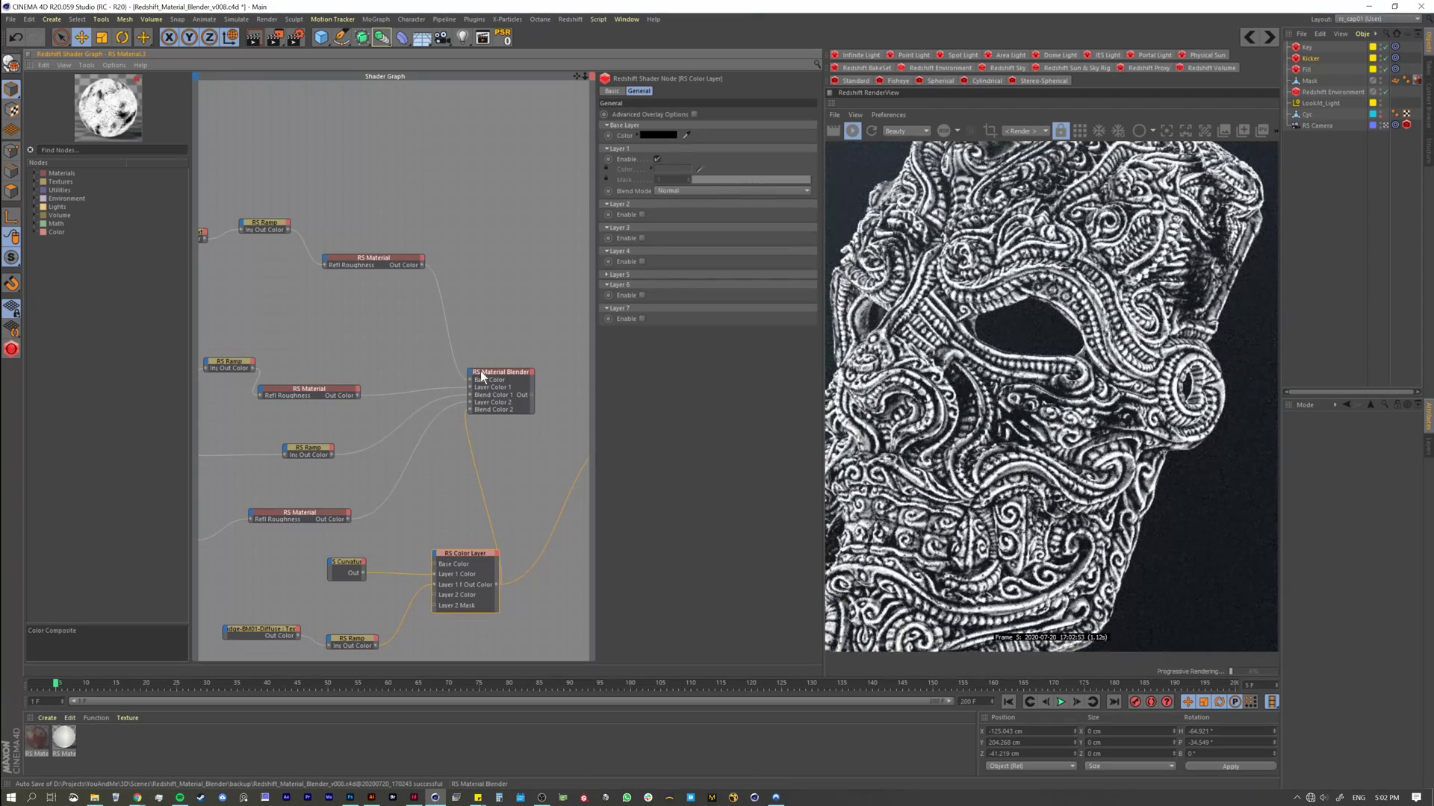
pyautogui.click(487, 378)
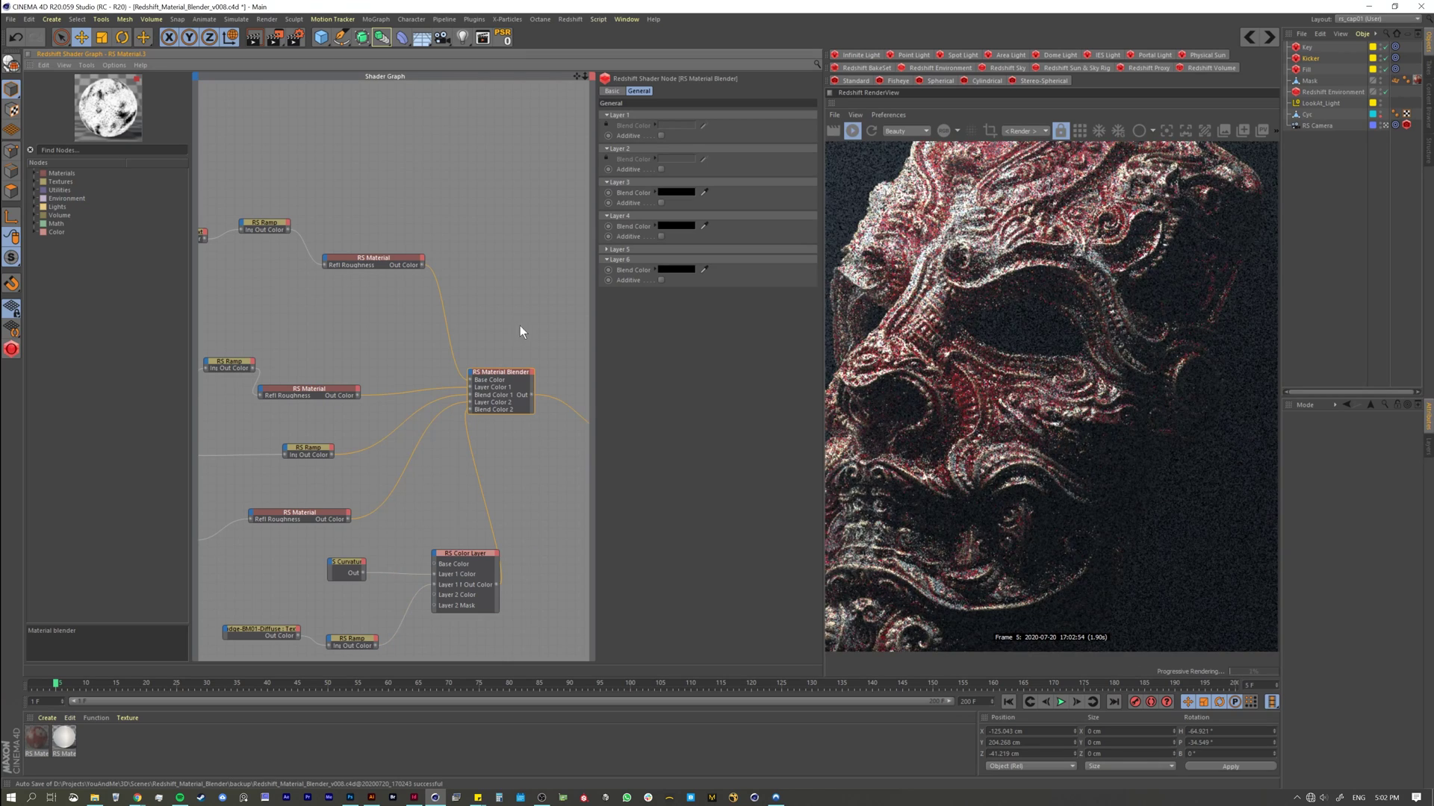
# Move the red layer's nodes up and shift the off-white layer's nodes with its mask texture and ramp away from the Material Blender.
pyautogui.moveTo(497, 318); pyautogui.dragTo(449, 335, button='middle')
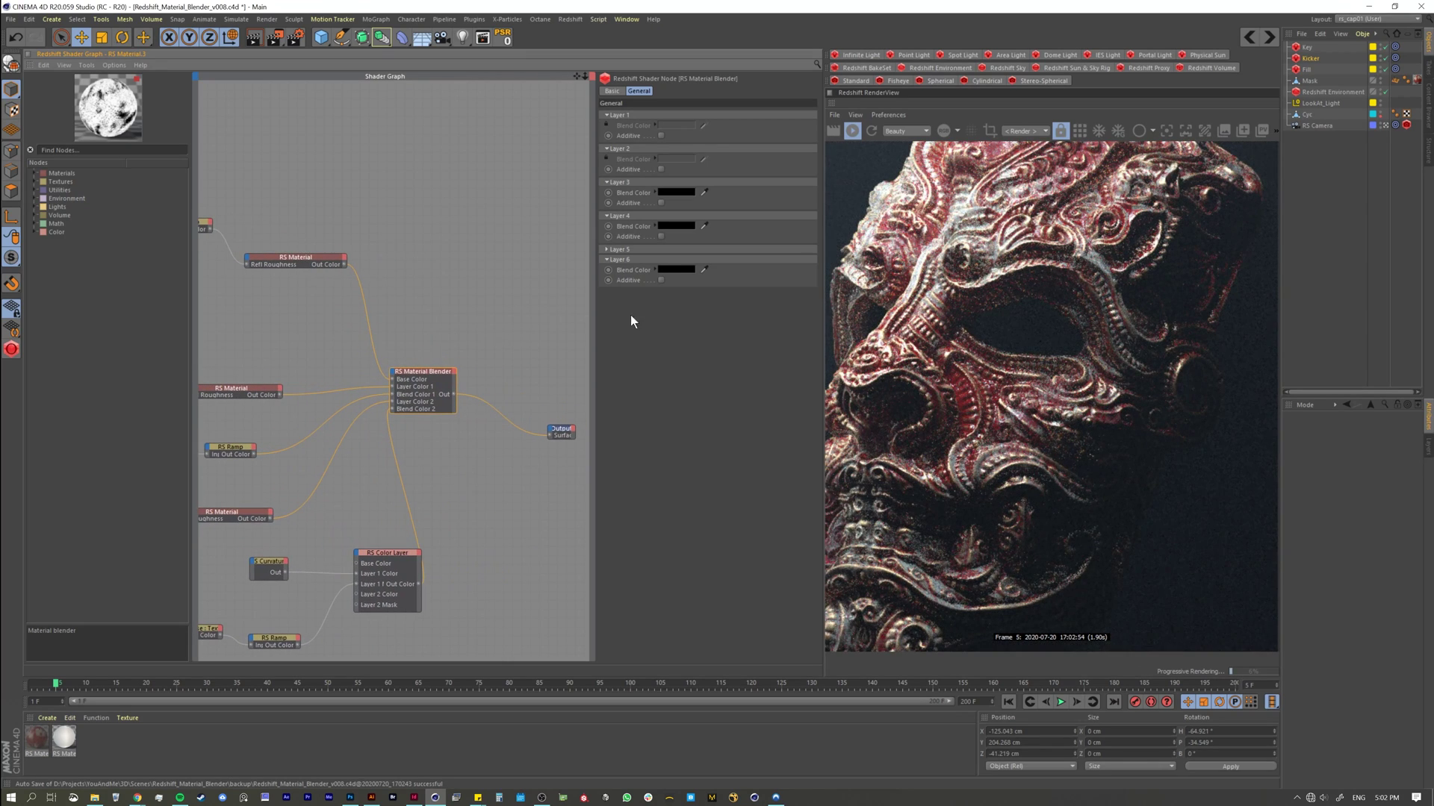
pyautogui.keyDown('alt'); pyautogui.moveTo(928, 262); pyautogui.dragTo(1199, 431); pyautogui.keyUp('alt')
pyautogui.moveTo(279, 354); pyautogui.dragTo(421, 306, button='middle')
pyautogui.scroll(-2, 421, 306)
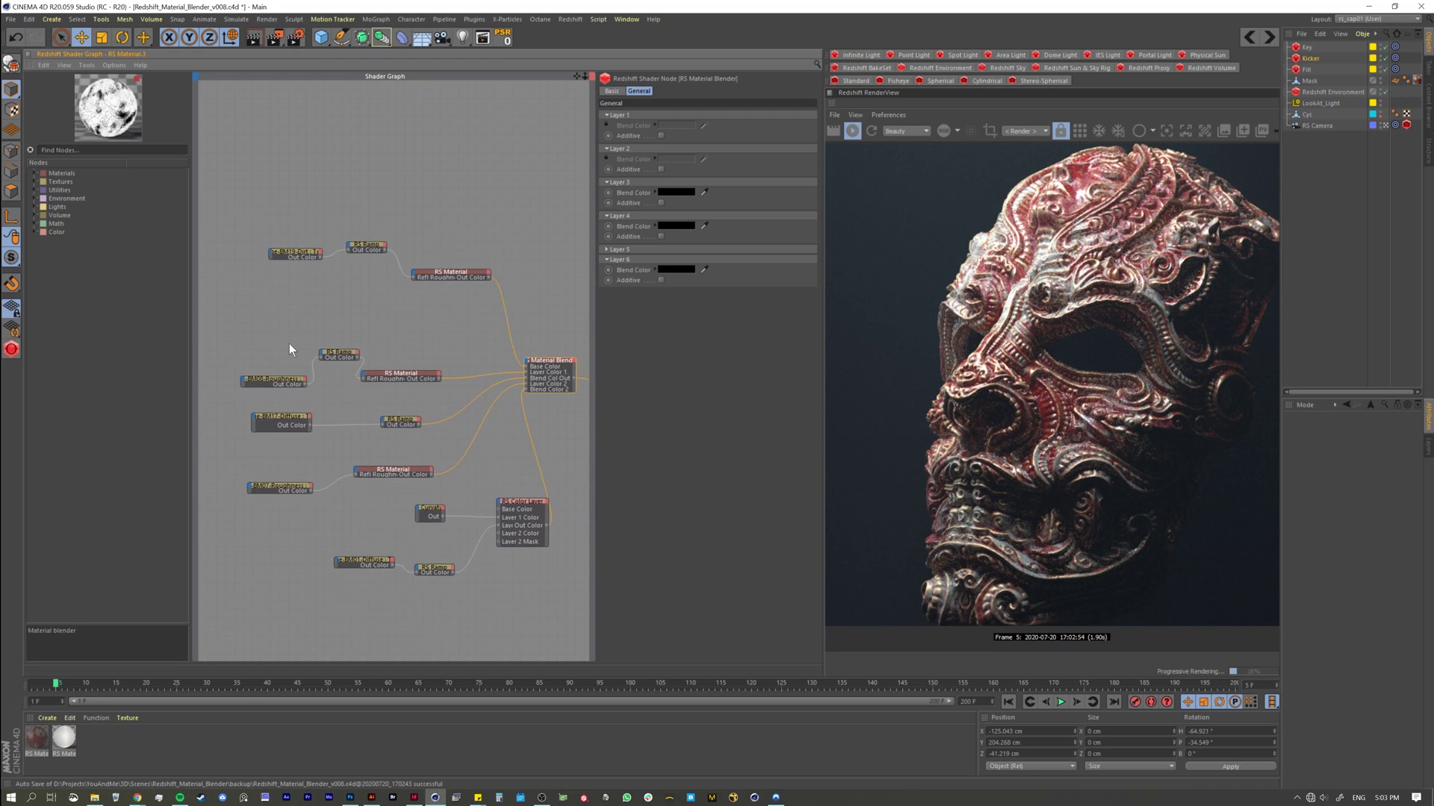
pyautogui.moveTo(249, 199); pyautogui.dragTo(437, 229)
pyautogui.moveTo(203, 335); pyautogui.dragTo(414, 443)
pyautogui.moveTo(410, 378); pyautogui.dragTo(361, 362)
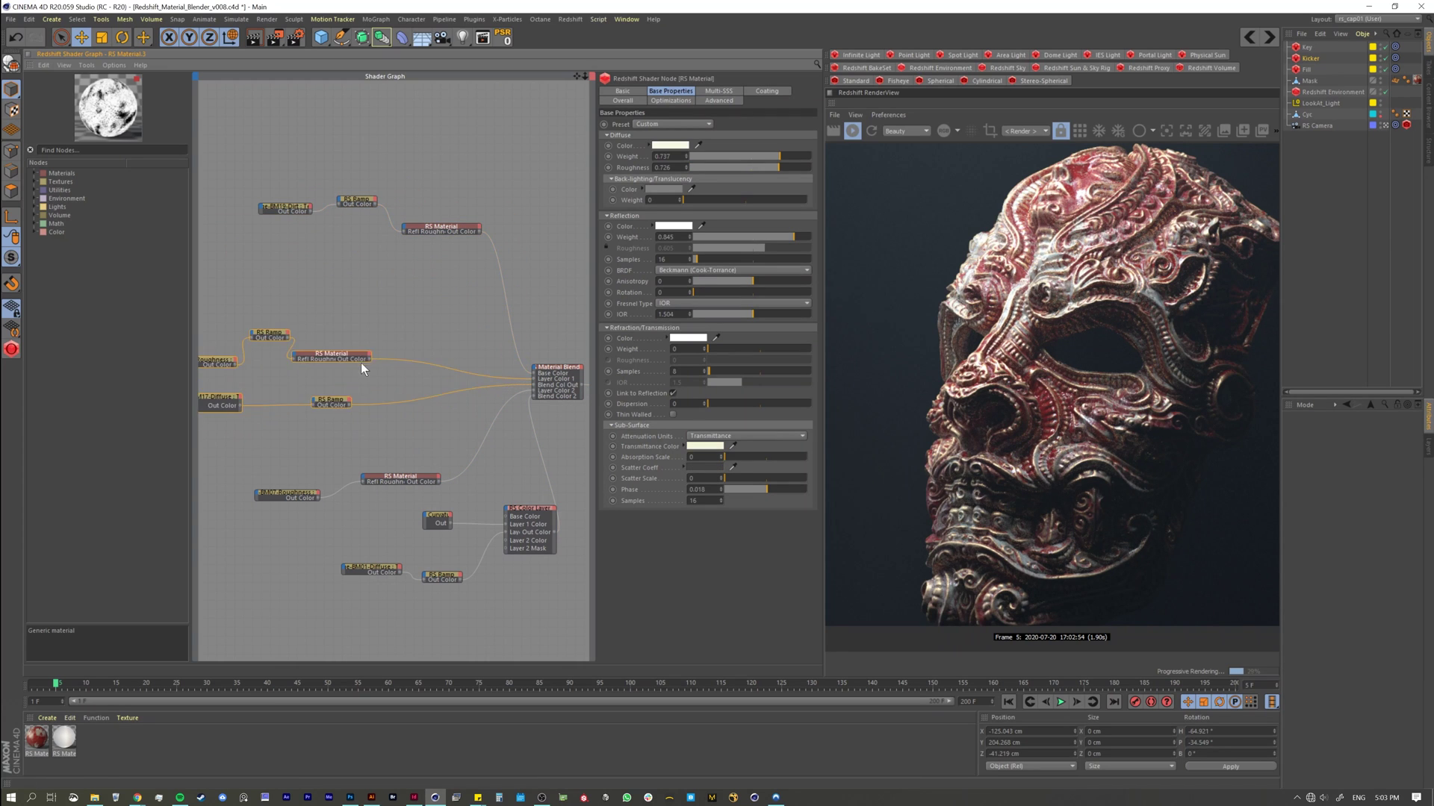
# Move the copper material and its roughness texture up beneath the off-white layer's mask, and group the curvature-and-smudge mask nodes below them.
pyautogui.scroll(-3, 361, 361)
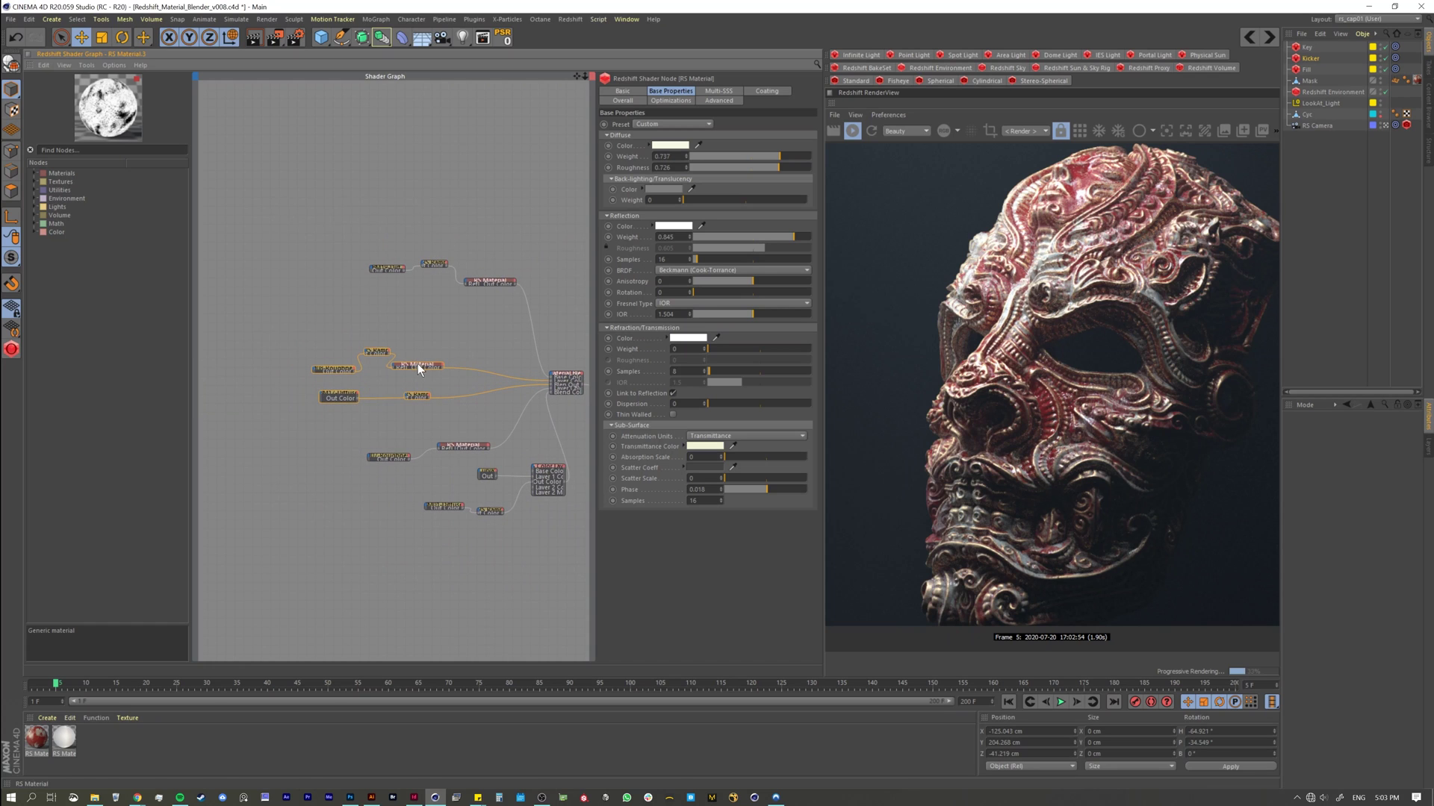
pyautogui.click(415, 366)
pyautogui.moveTo(411, 383); pyautogui.dragTo(406, 296, button='middle')
pyautogui.scroll(1, 392, 356)
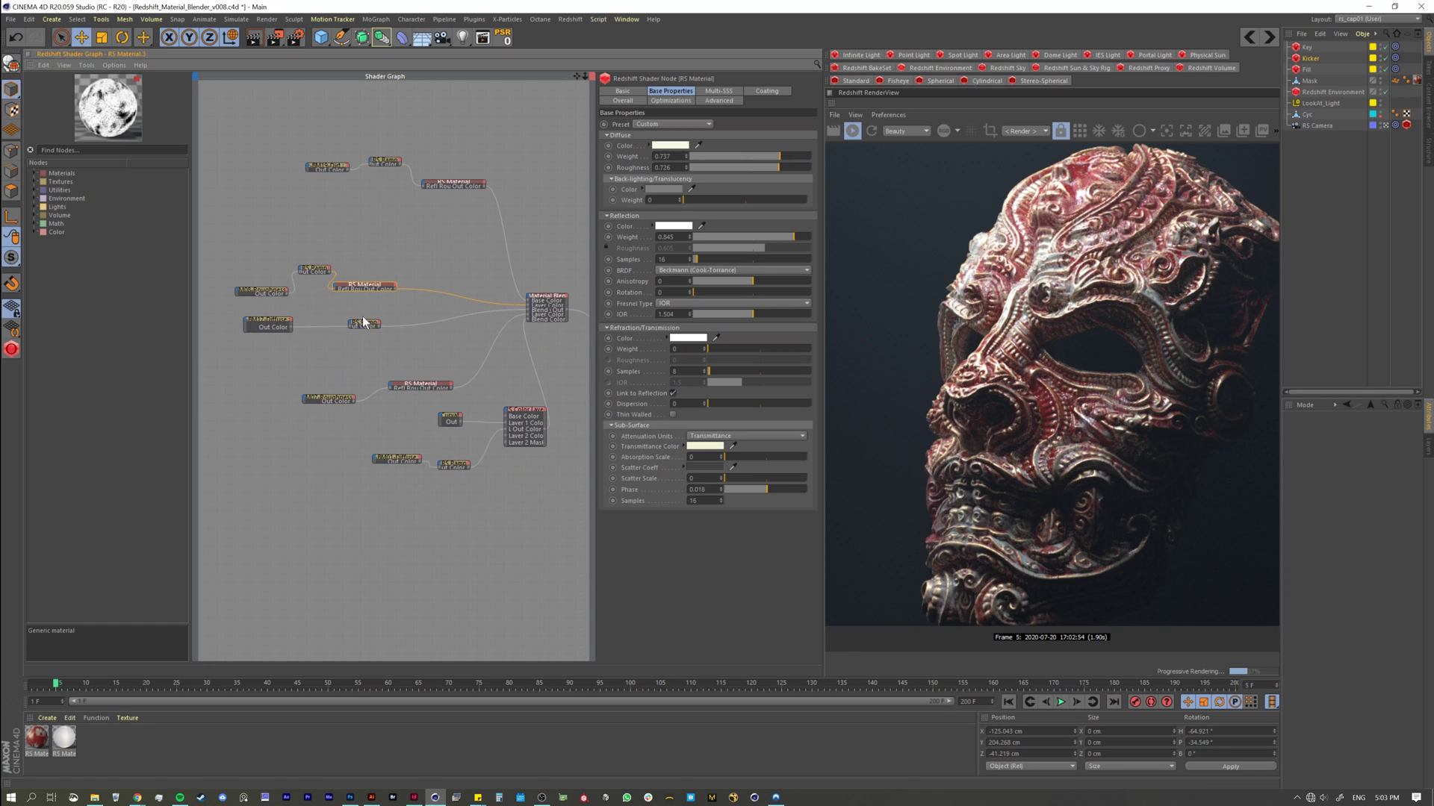
pyautogui.moveTo(227, 240); pyautogui.dragTo(379, 295)
pyautogui.moveTo(255, 335); pyautogui.dragTo(362, 323)
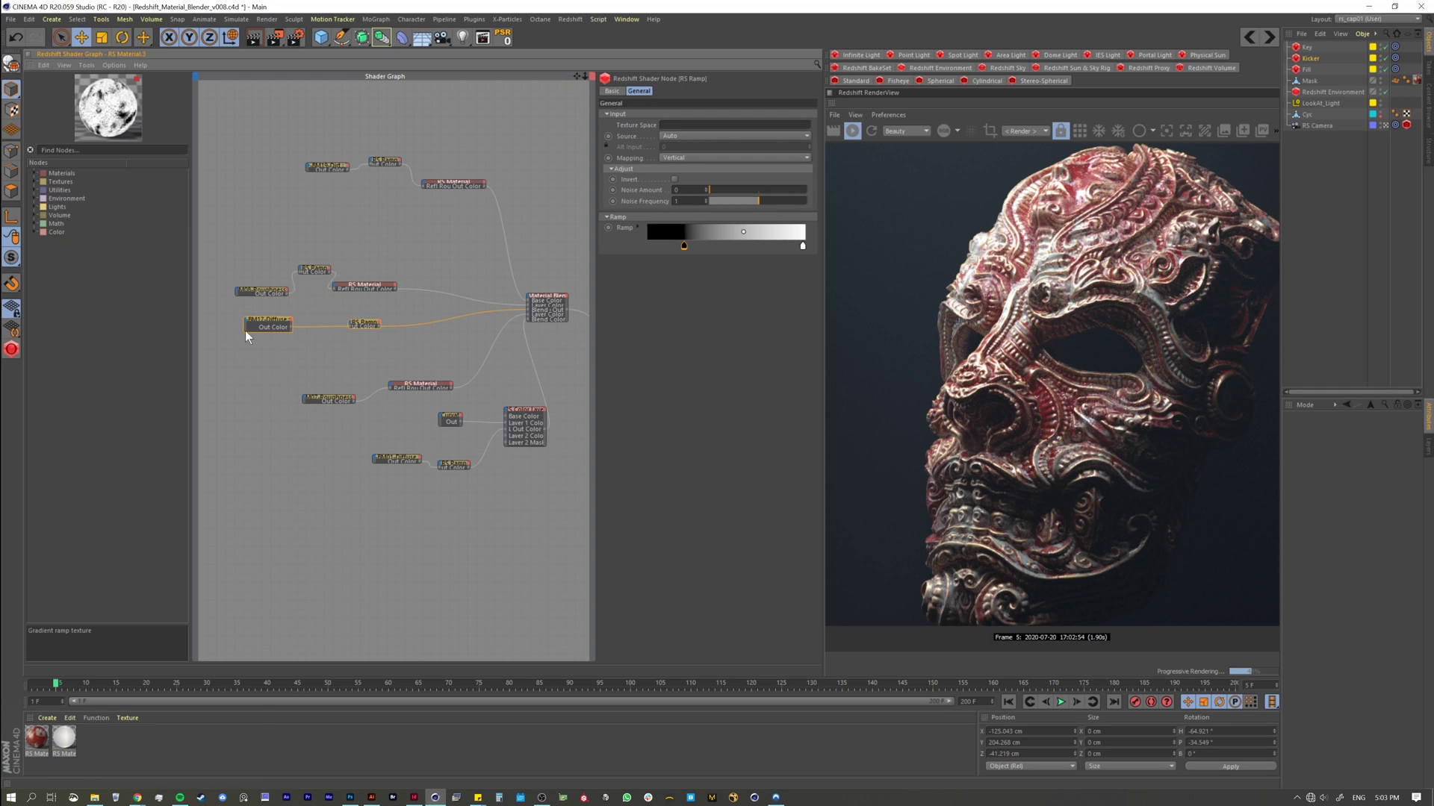
pyautogui.moveTo(283, 366); pyautogui.dragTo(404, 357)
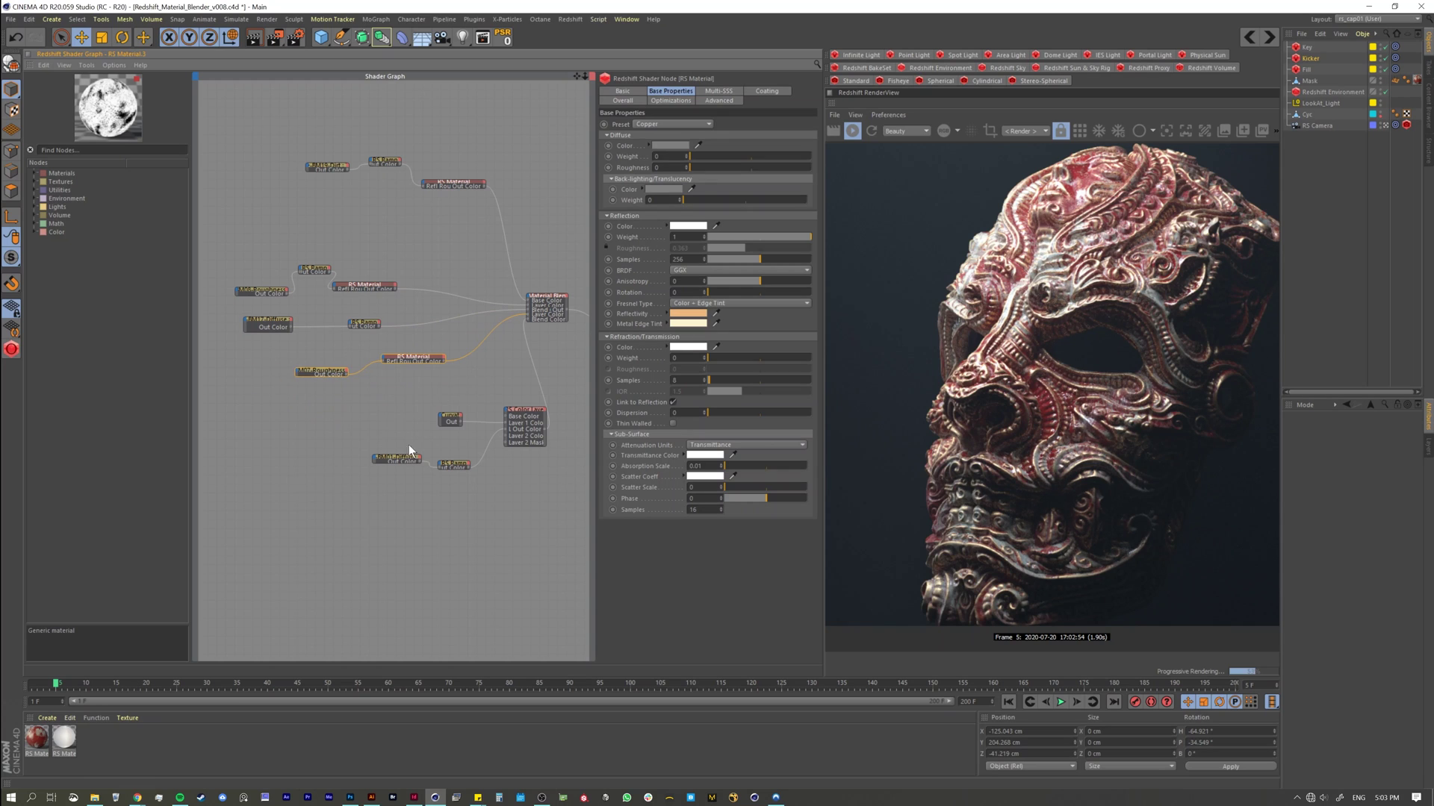
pyautogui.moveTo(347, 406); pyautogui.dragTo(499, 460)
pyautogui.moveTo(521, 411); pyautogui.dragTo(475, 416)
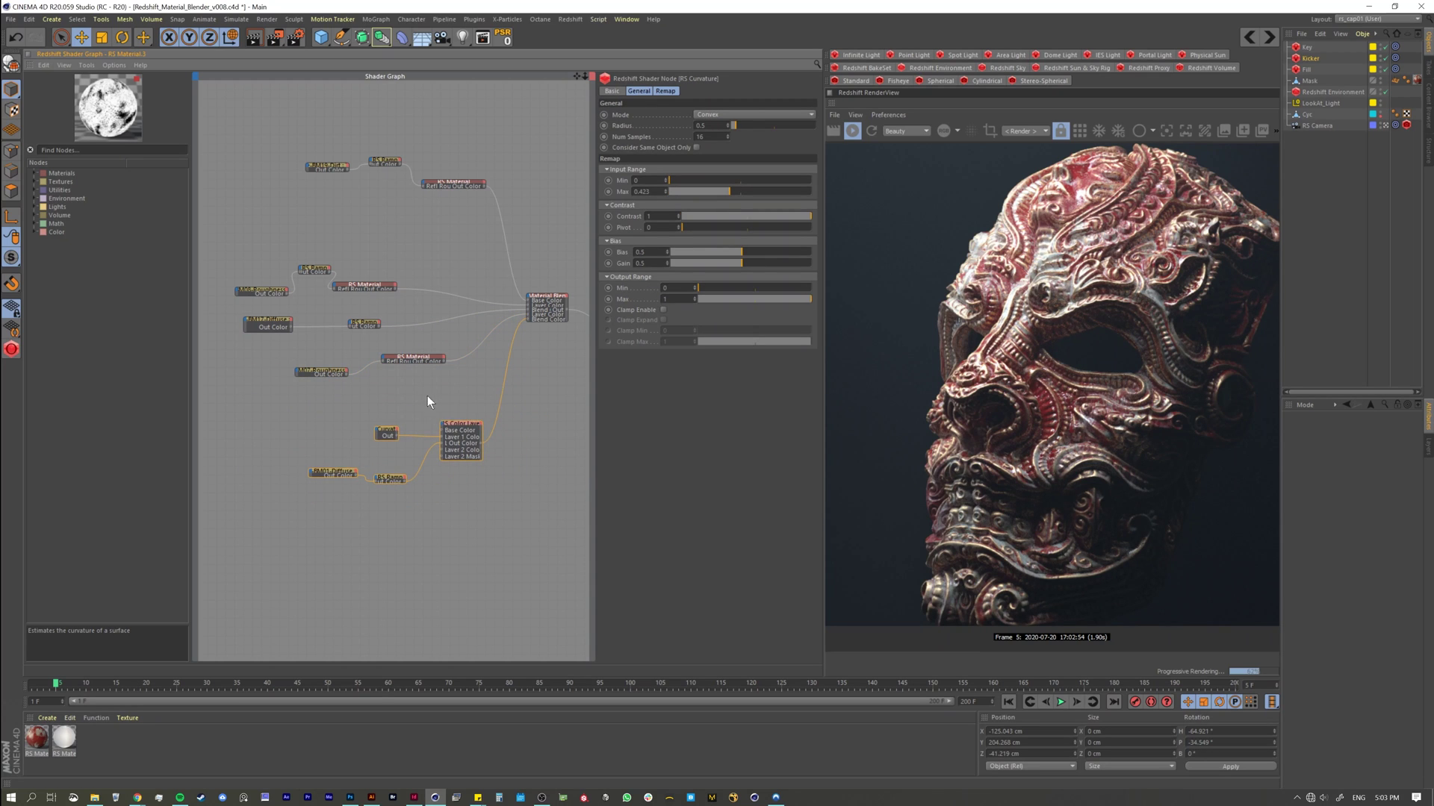
# Try the Milky Coffee preset on the copper layer's RS Material, and return it to the Copper preset.
pyautogui.moveTo(427, 396); pyautogui.dragTo(397, 369, button='middle')
pyautogui.scroll(1, 397, 370)
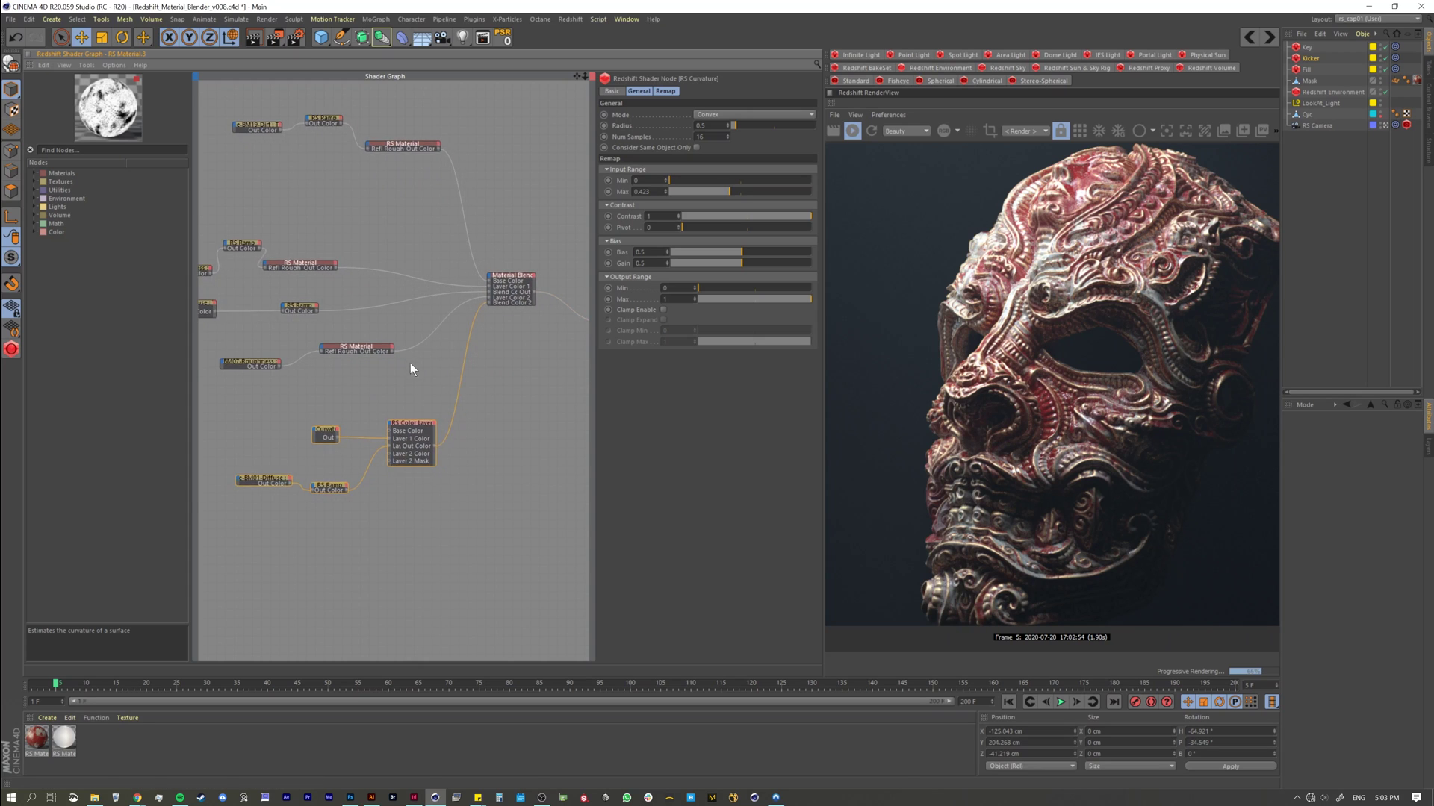
pyautogui.scroll(1, 395, 401)
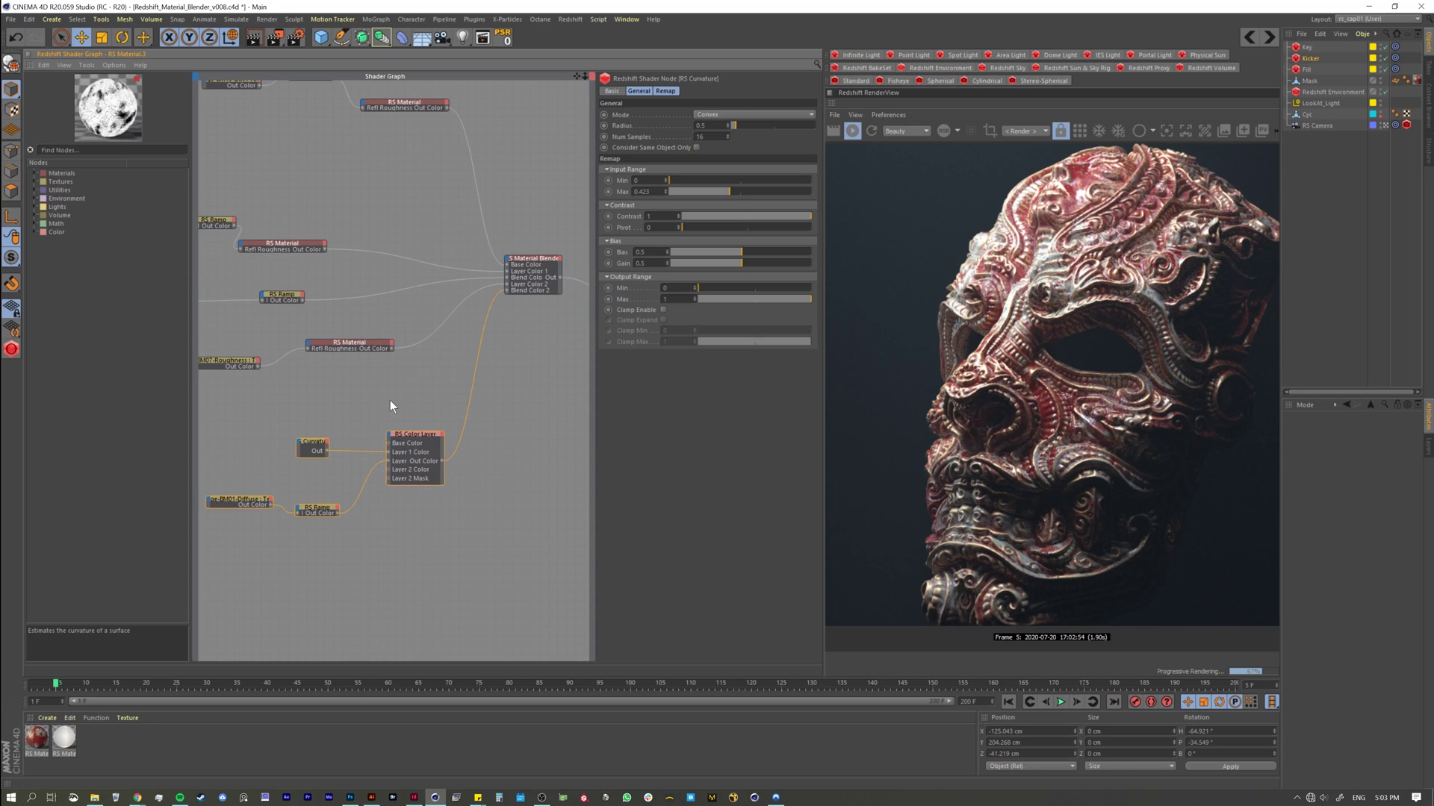
pyautogui.click(309, 440)
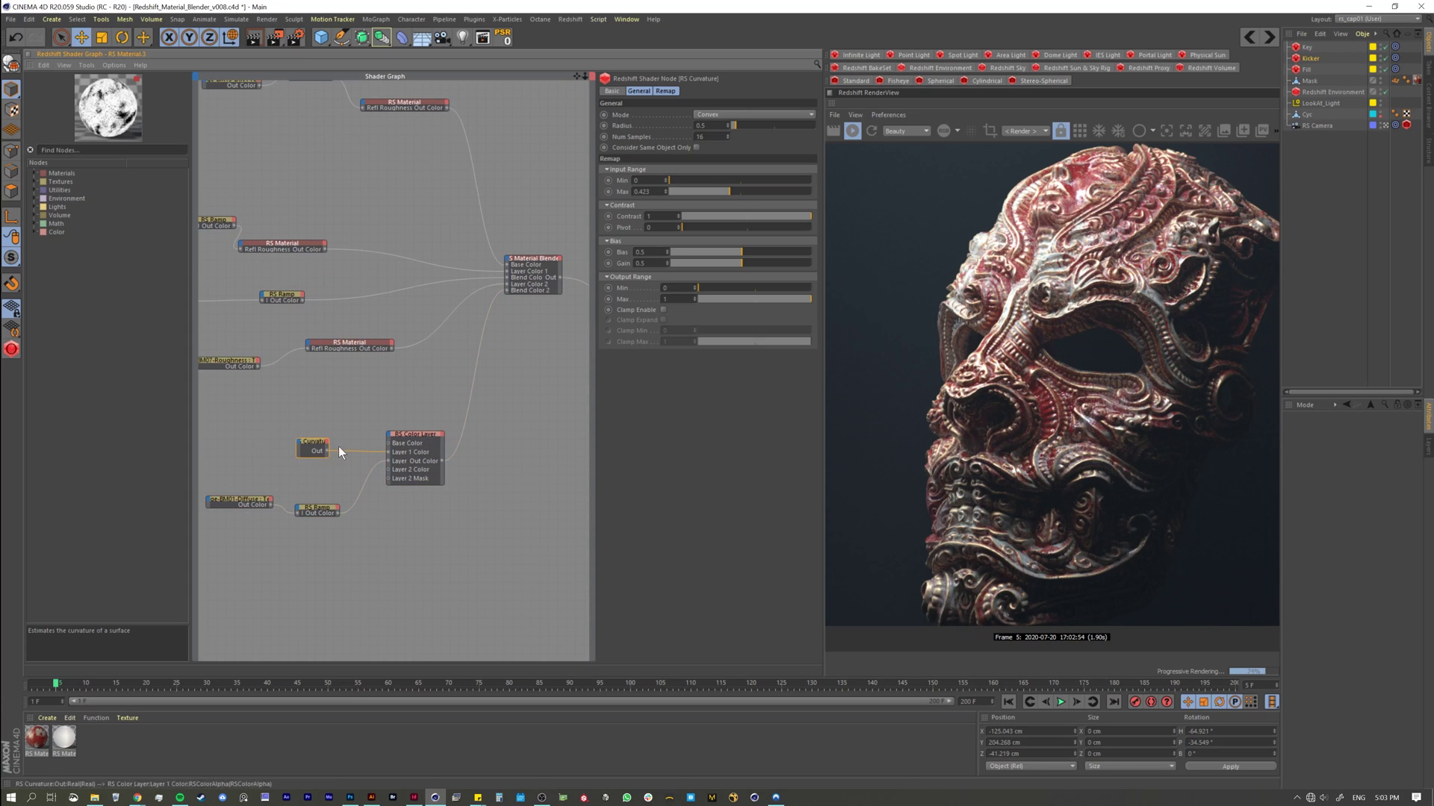
pyautogui.moveTo(296, 418); pyautogui.dragTo(370, 434, button='middle')
pyautogui.click(420, 363)
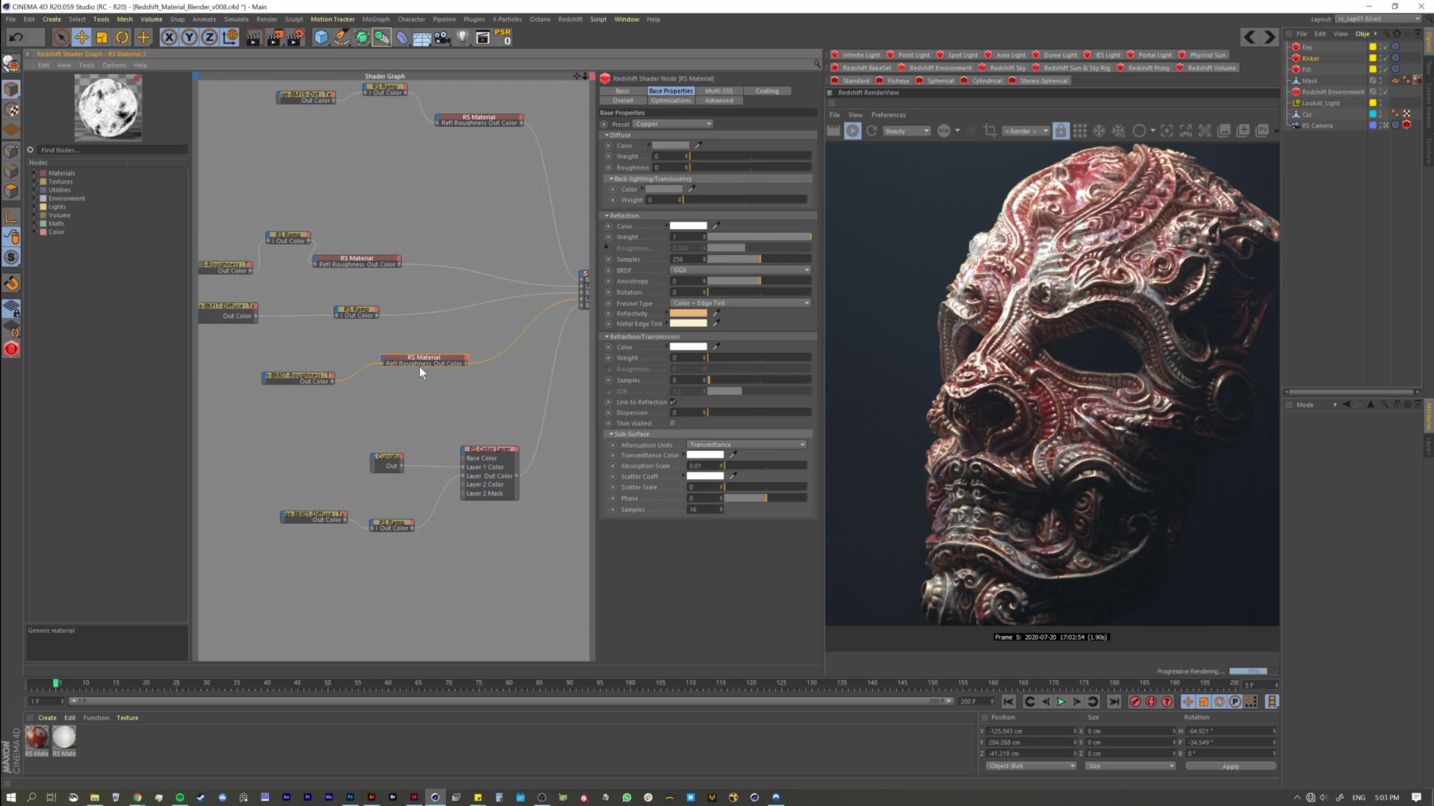
pyautogui.click(656, 123)
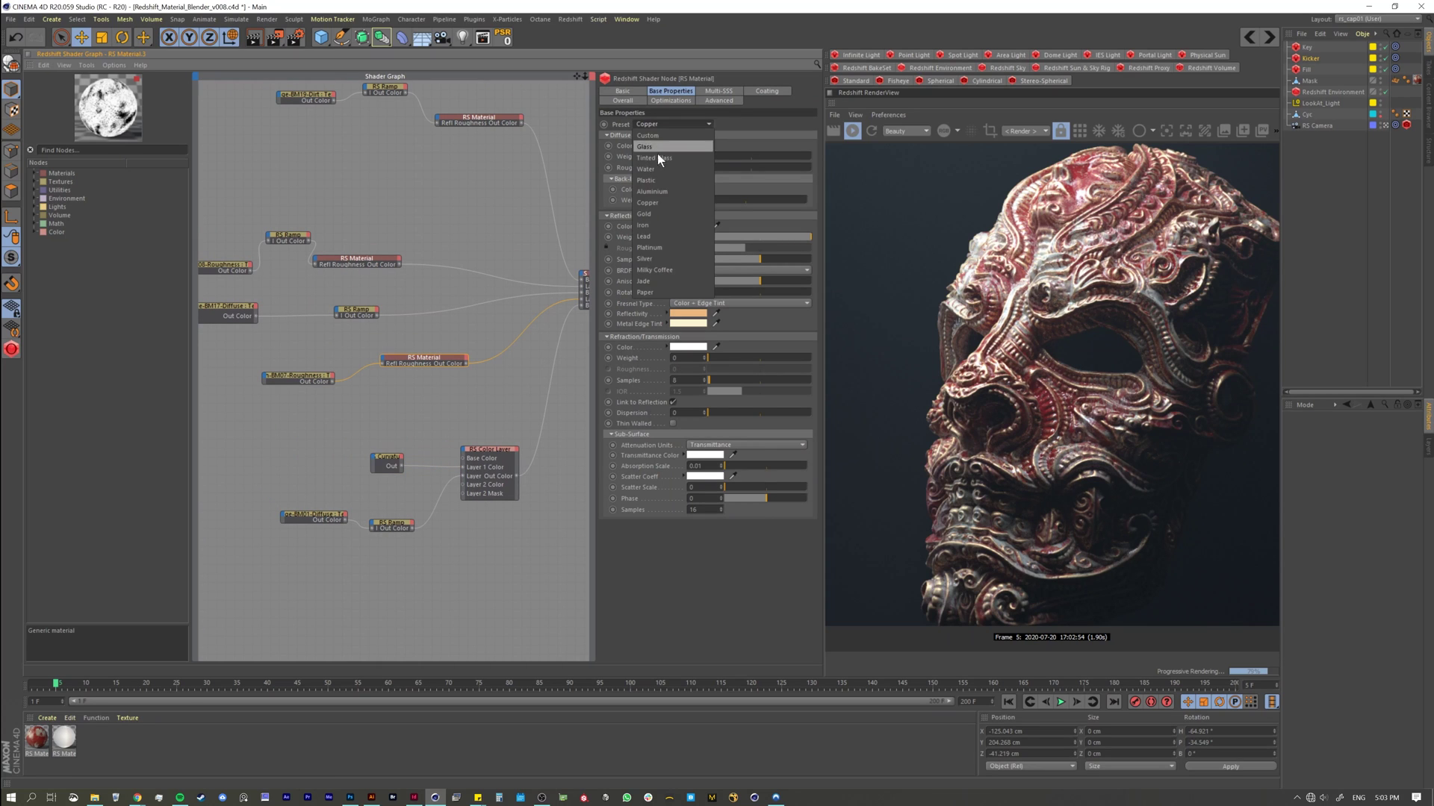
pyautogui.click(655, 270)
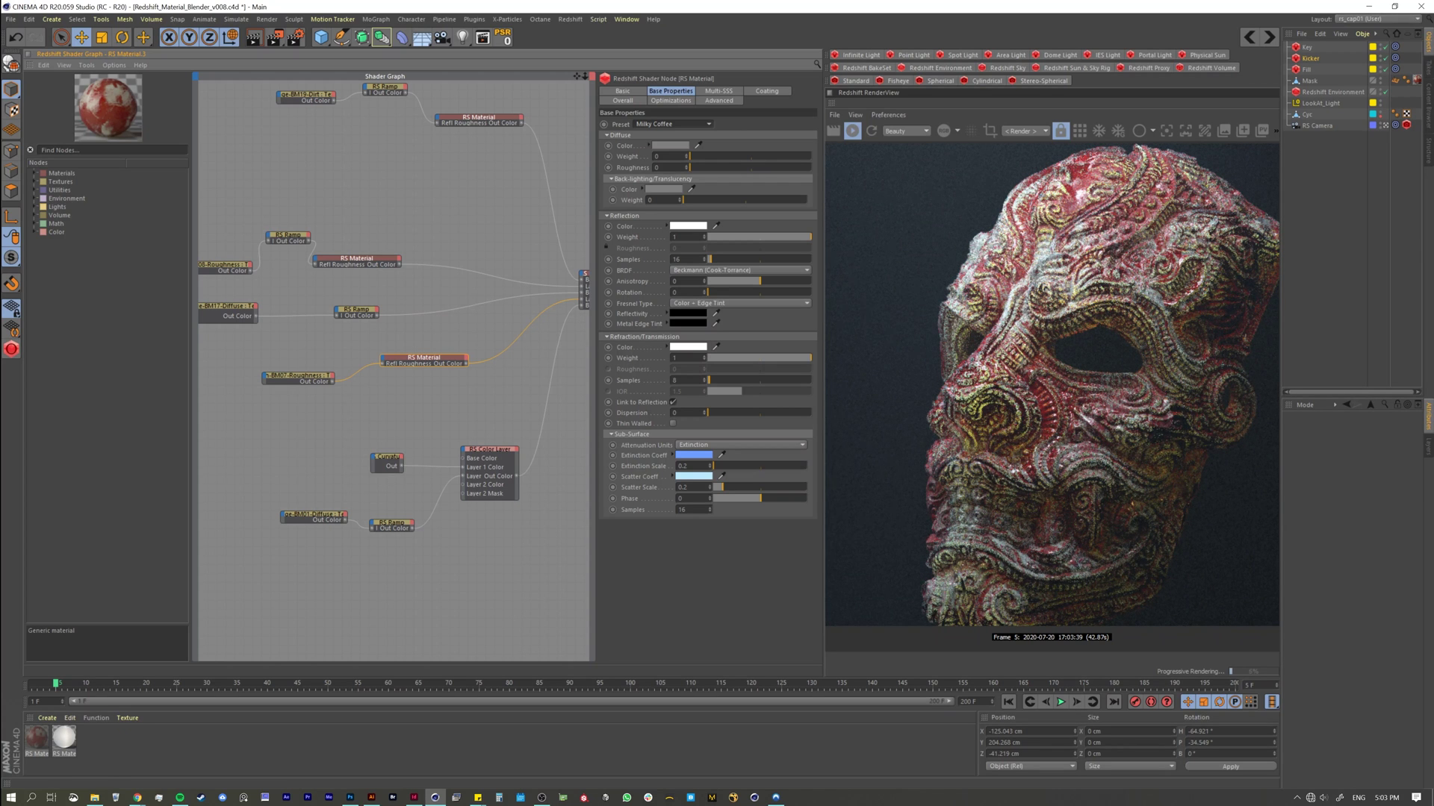
pyautogui.click(668, 123)
pyautogui.click(666, 139)
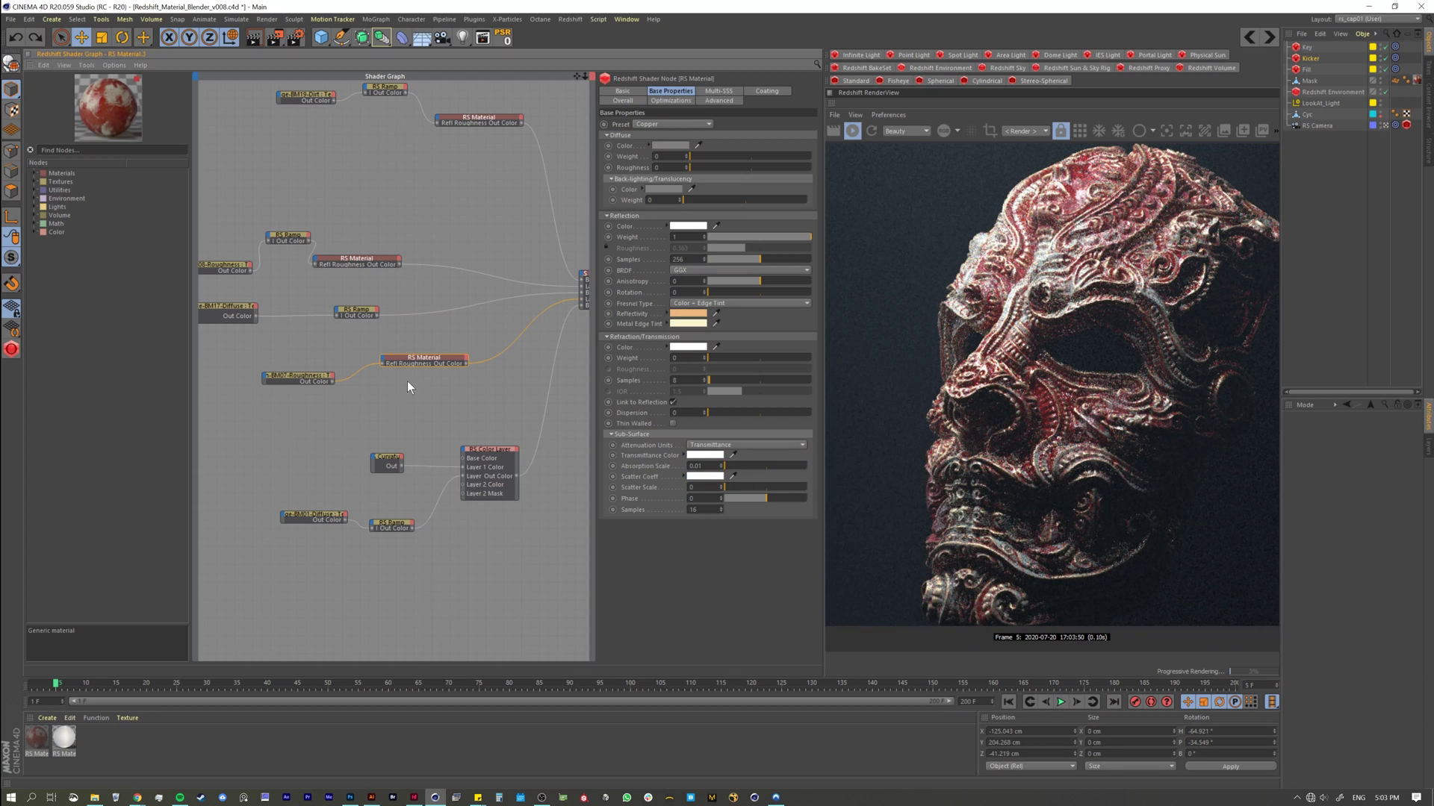
# Widen the Redshift RenderView over the shader graph and node settings to show the full mask render.
pyautogui.scroll(-3, 379, 422)
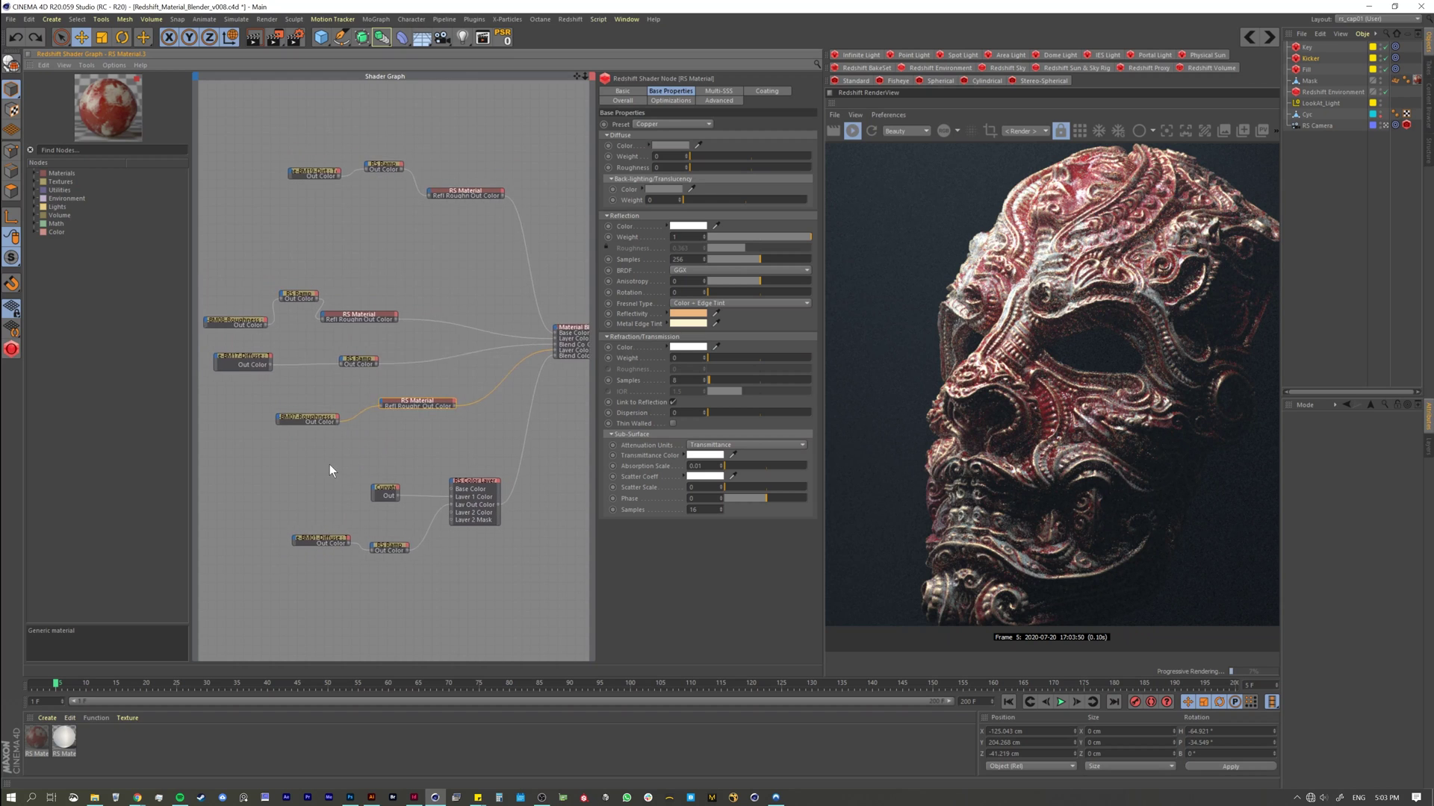
pyautogui.moveTo(330, 471); pyautogui.dragTo(421, 450, button='middle')
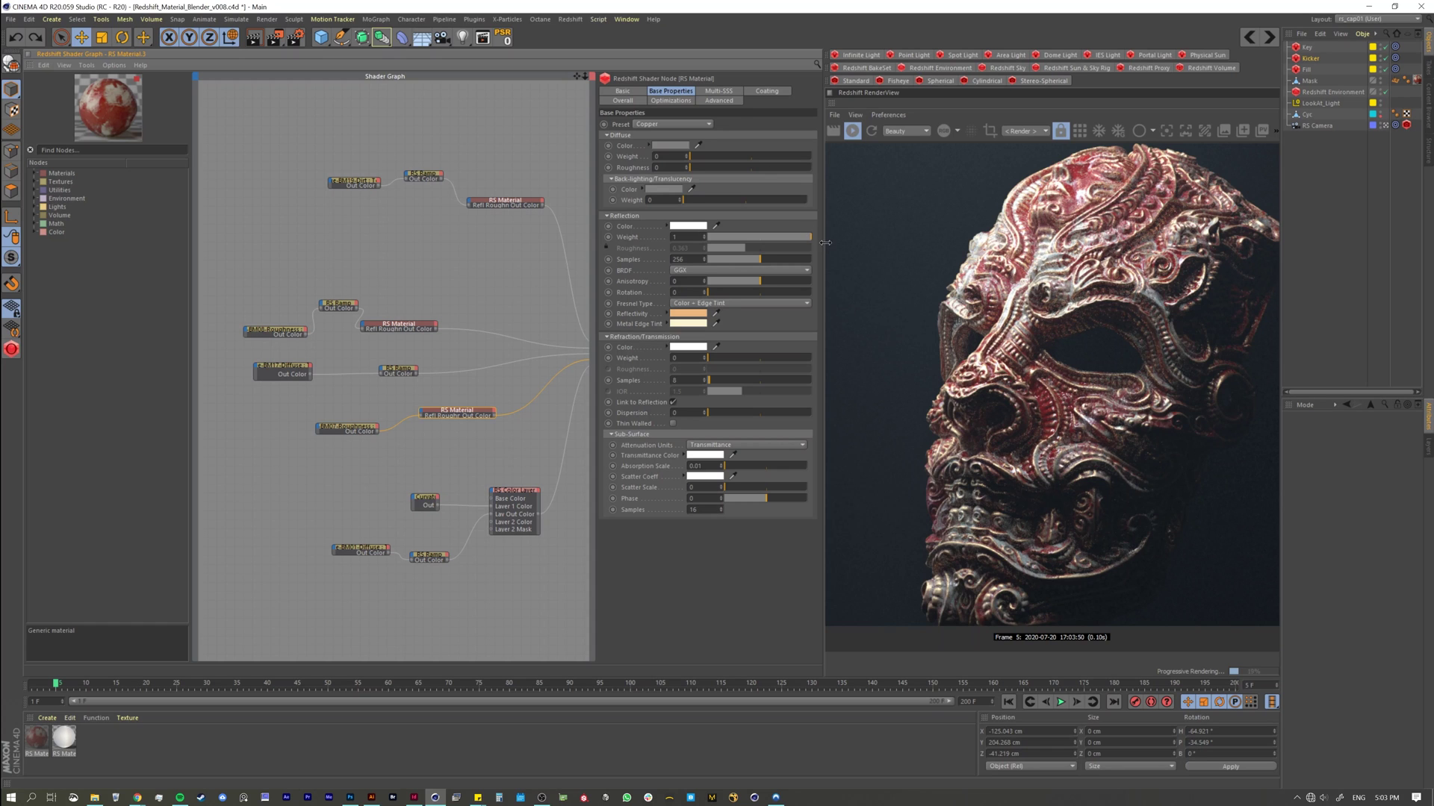
pyautogui.moveTo(824, 239); pyautogui.dragTo(326, 239)
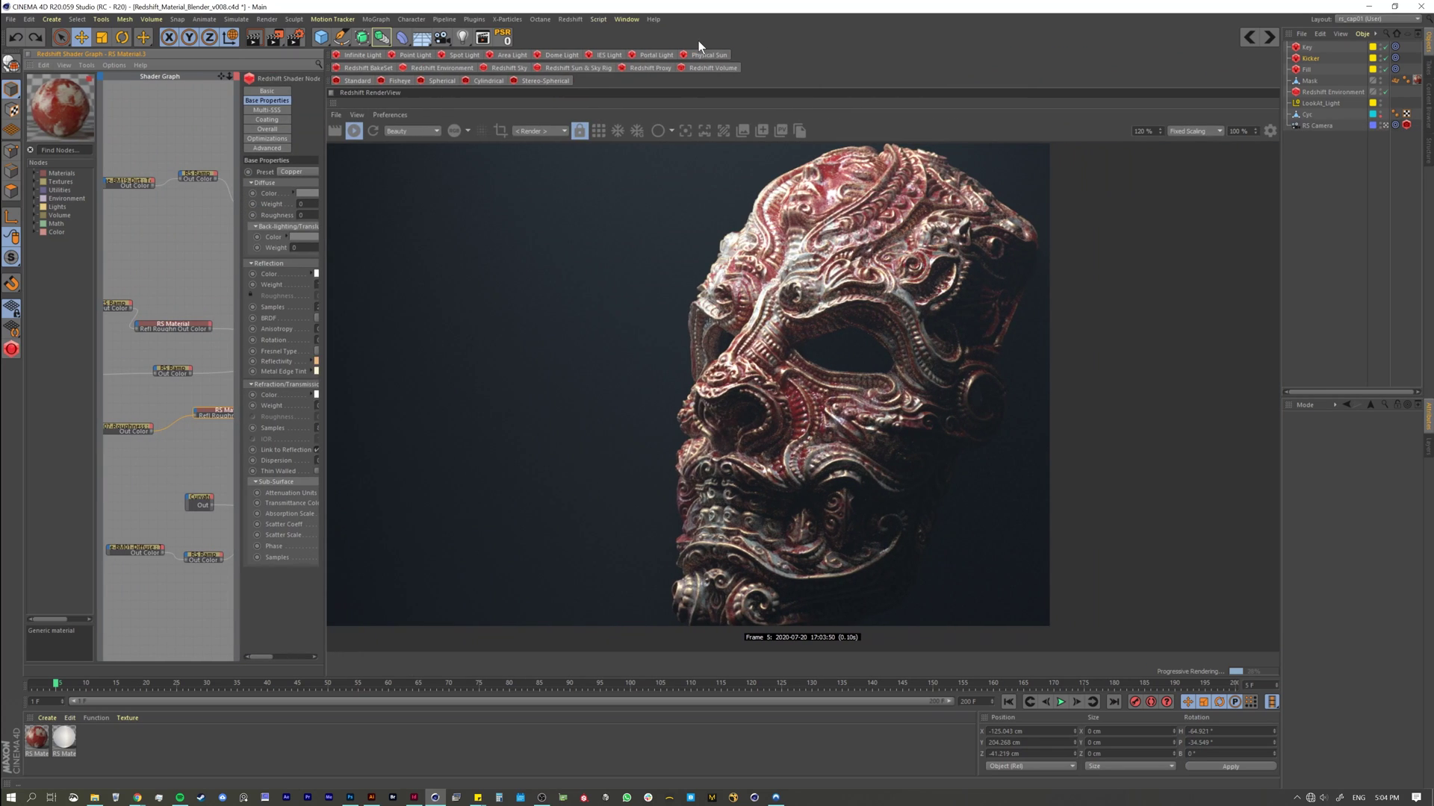